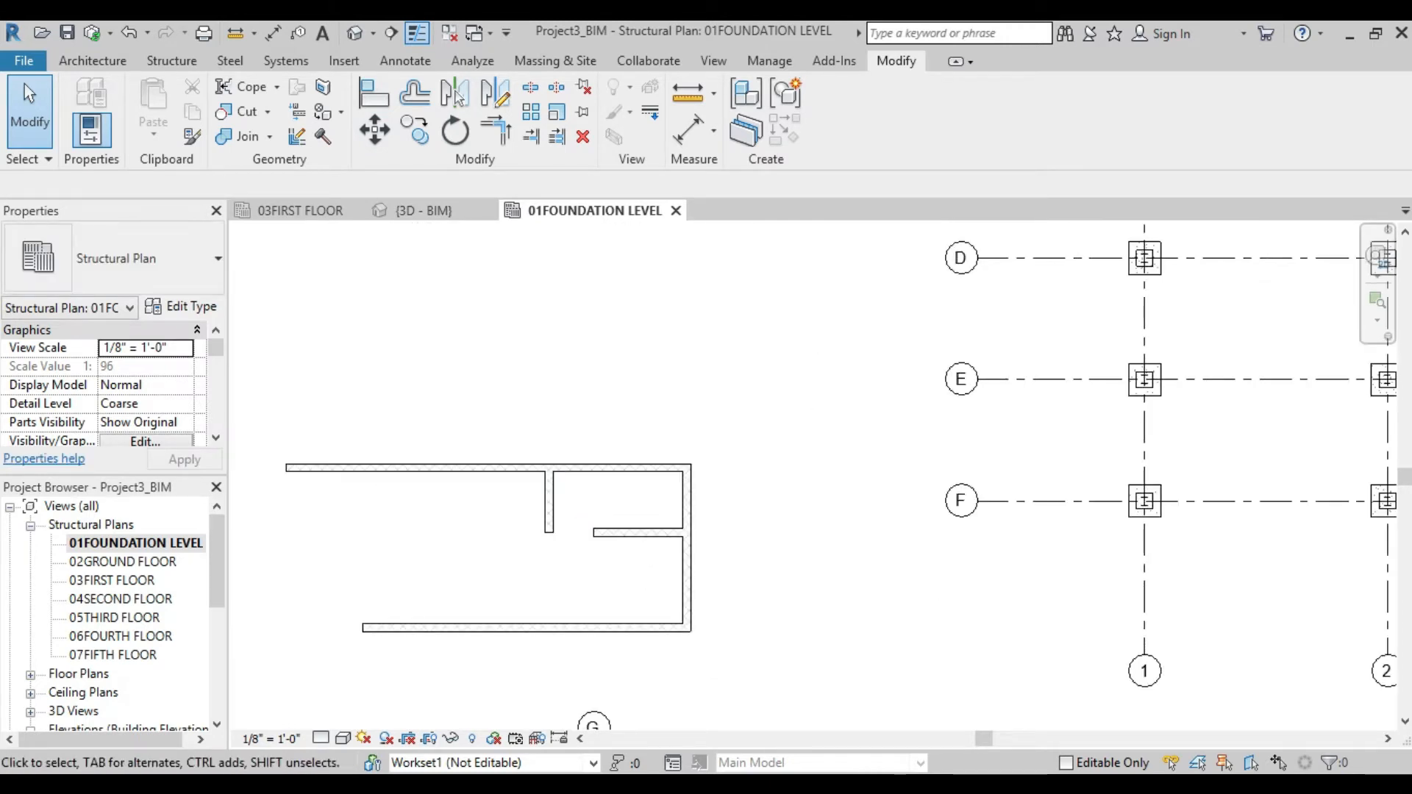
# - Move the long upper wall of the small wall layout 5' upward, using its left endpoint as the start point
pyautogui.moveTo(489, 439); pyautogui.dragTo(535, 469, button='middle')
pyautogui.scroll(-3, 565, 488)
pyautogui.scroll(5, 516, 503)
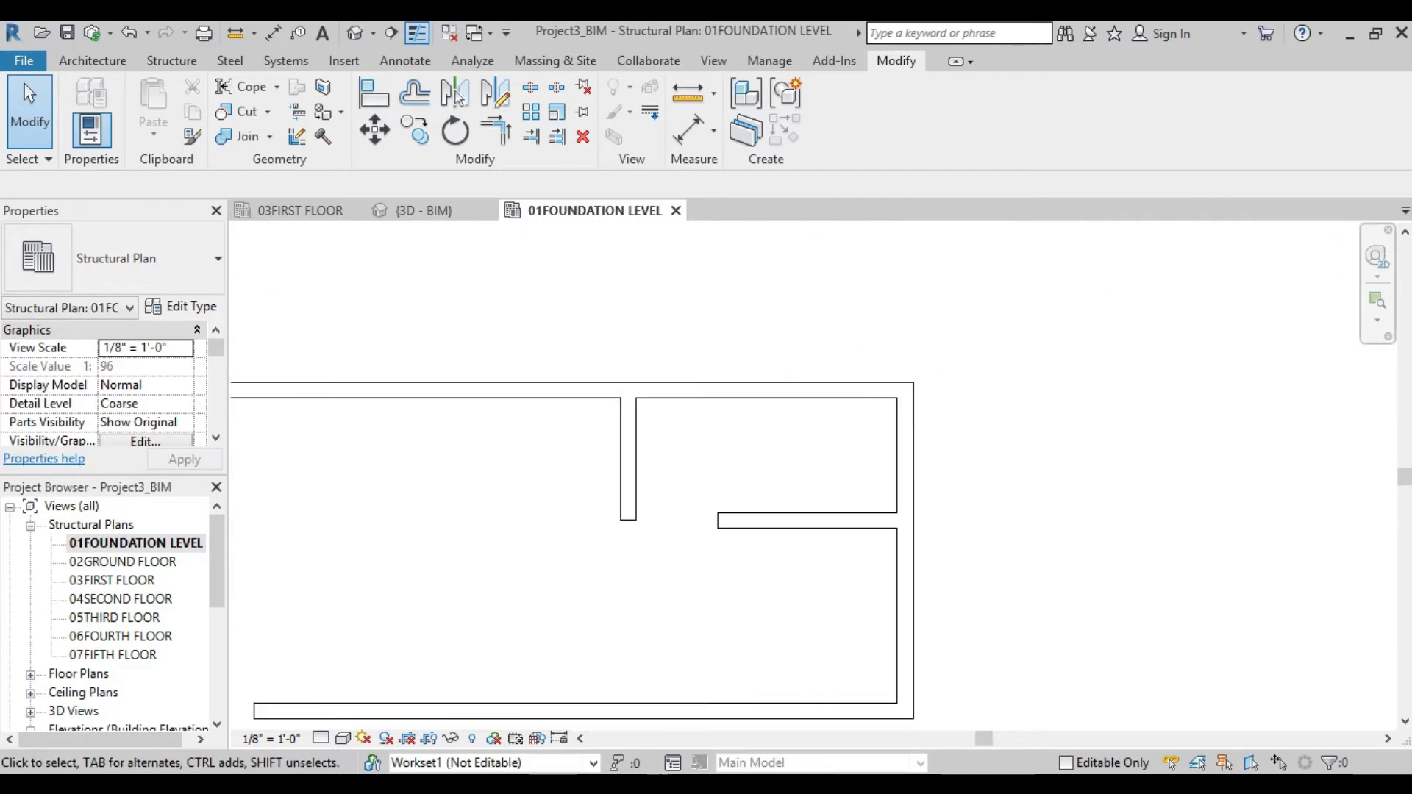
pyautogui.click(505, 422)
pyautogui.moveTo(505, 422); pyautogui.dragTo(672, 466, button='middle')
pyautogui.press('Escape')
pyautogui.moveTo(699, 419); pyautogui.dragTo(640, 511)
pyautogui.press('m')
pyautogui.press('v')
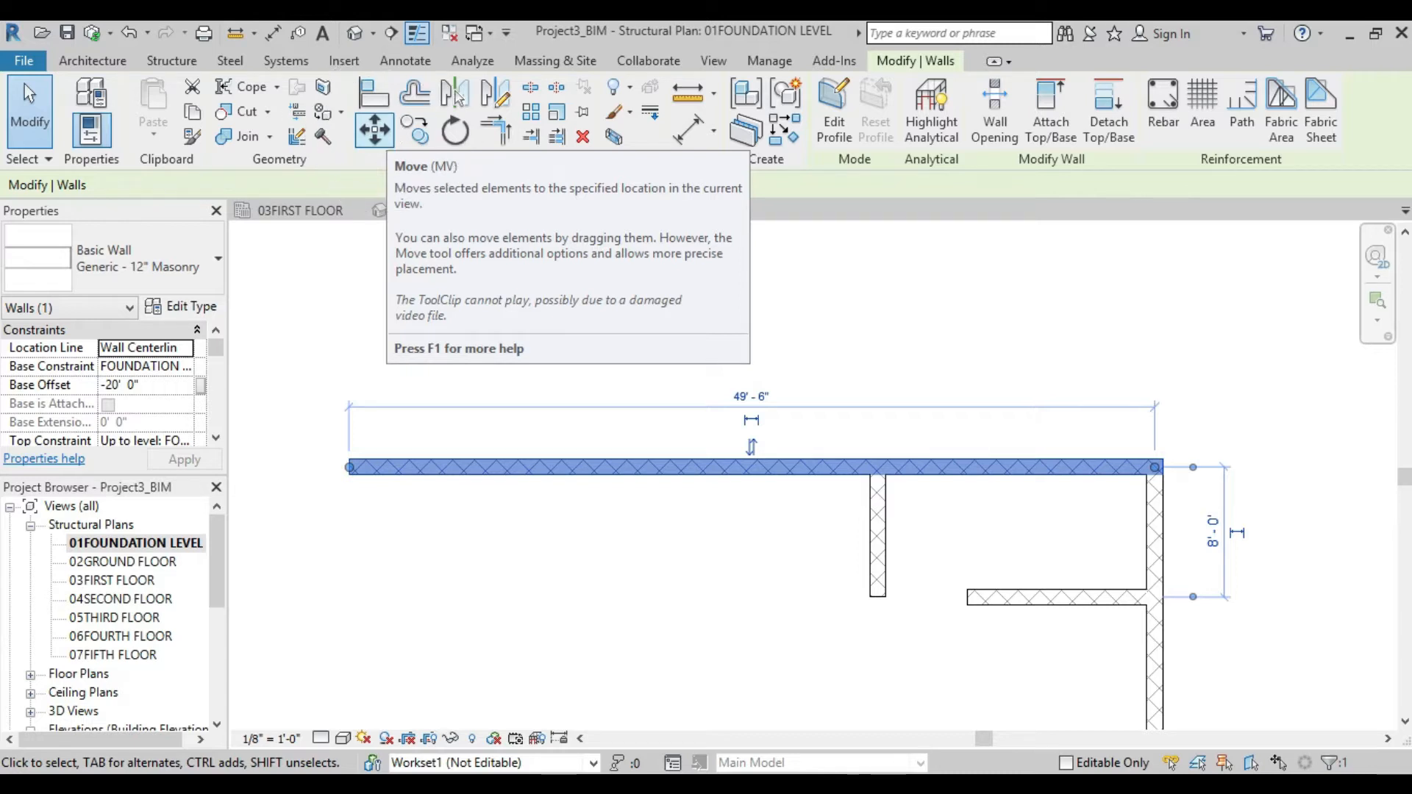
pyautogui.click(375, 130)
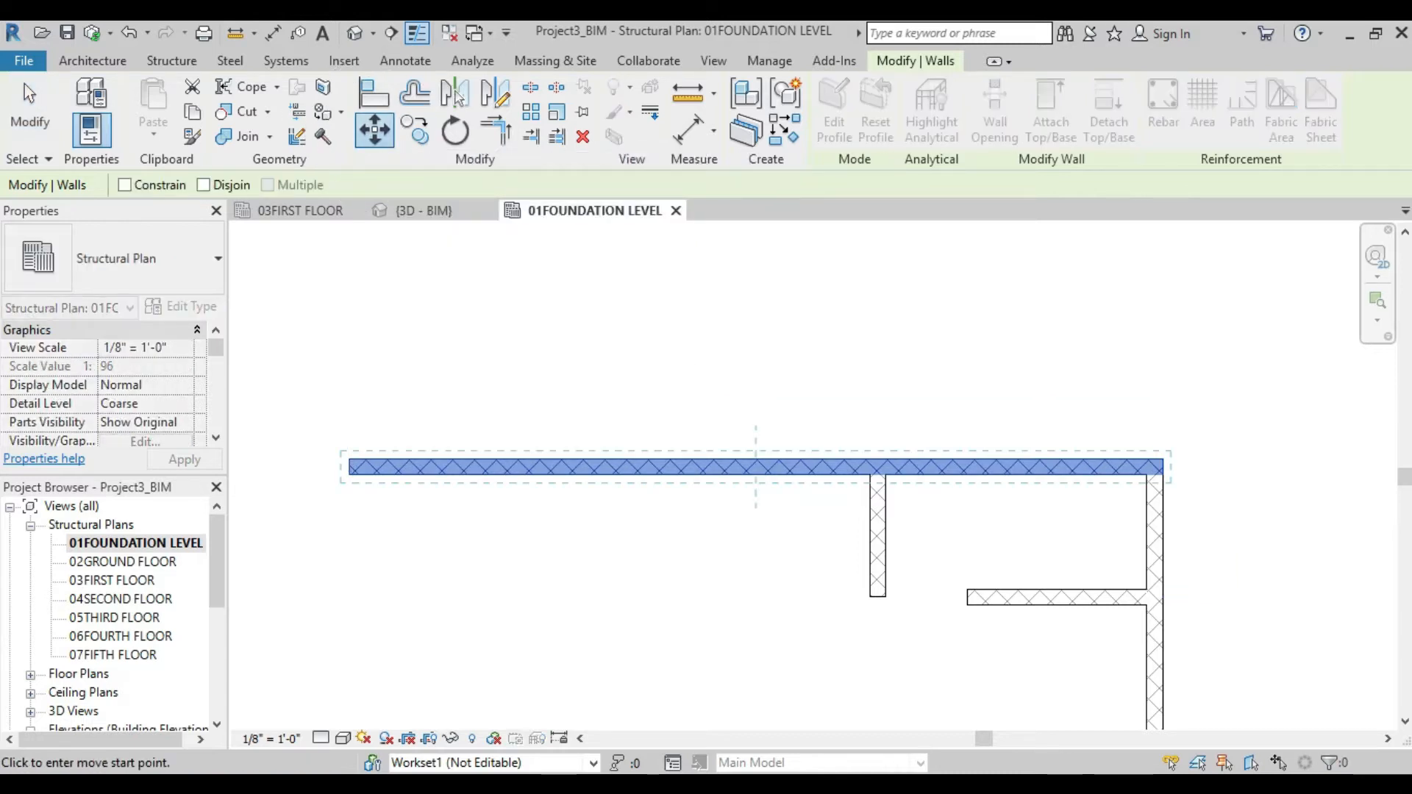
pyautogui.moveTo(632, 507); pyautogui.dragTo(714, 499, button='middle')
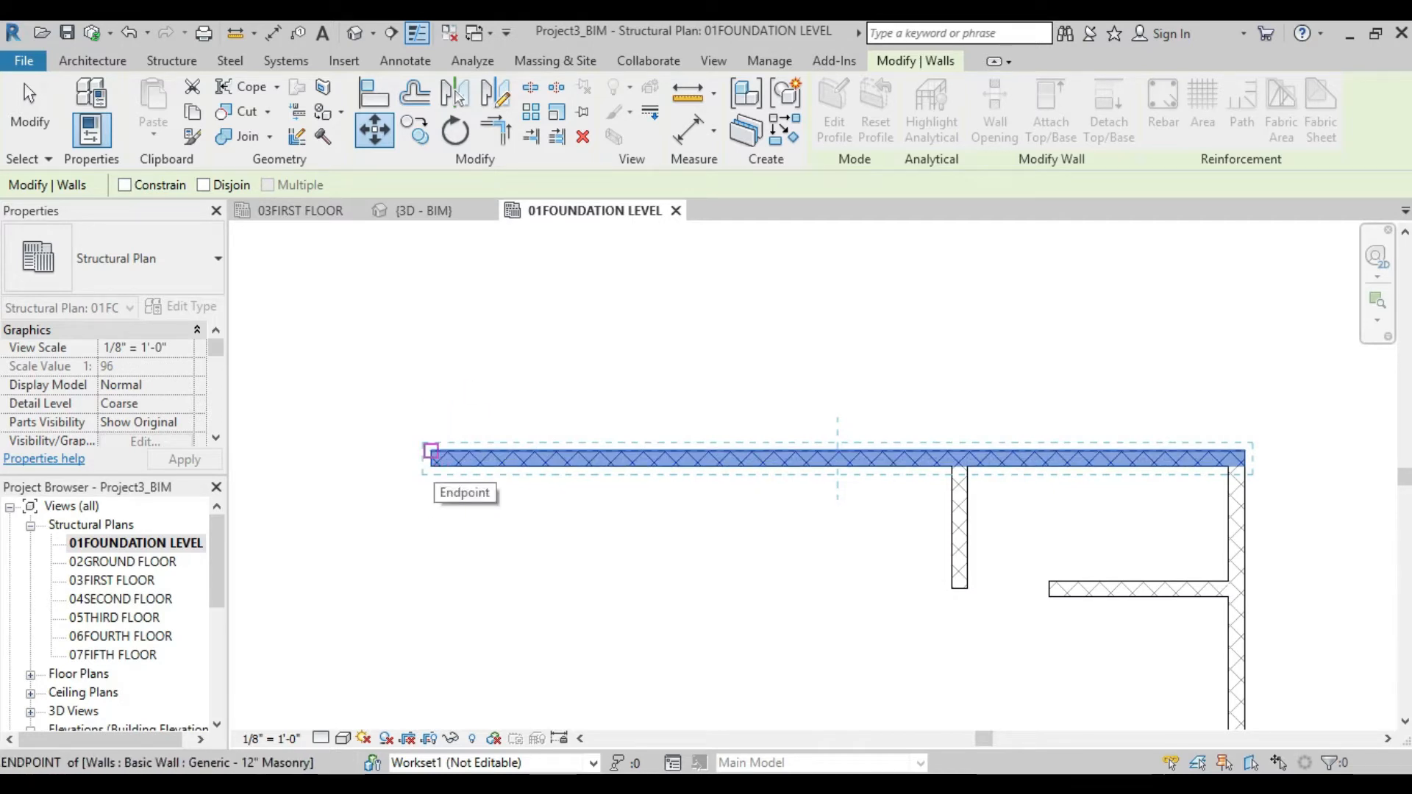
pyautogui.click(431, 465)
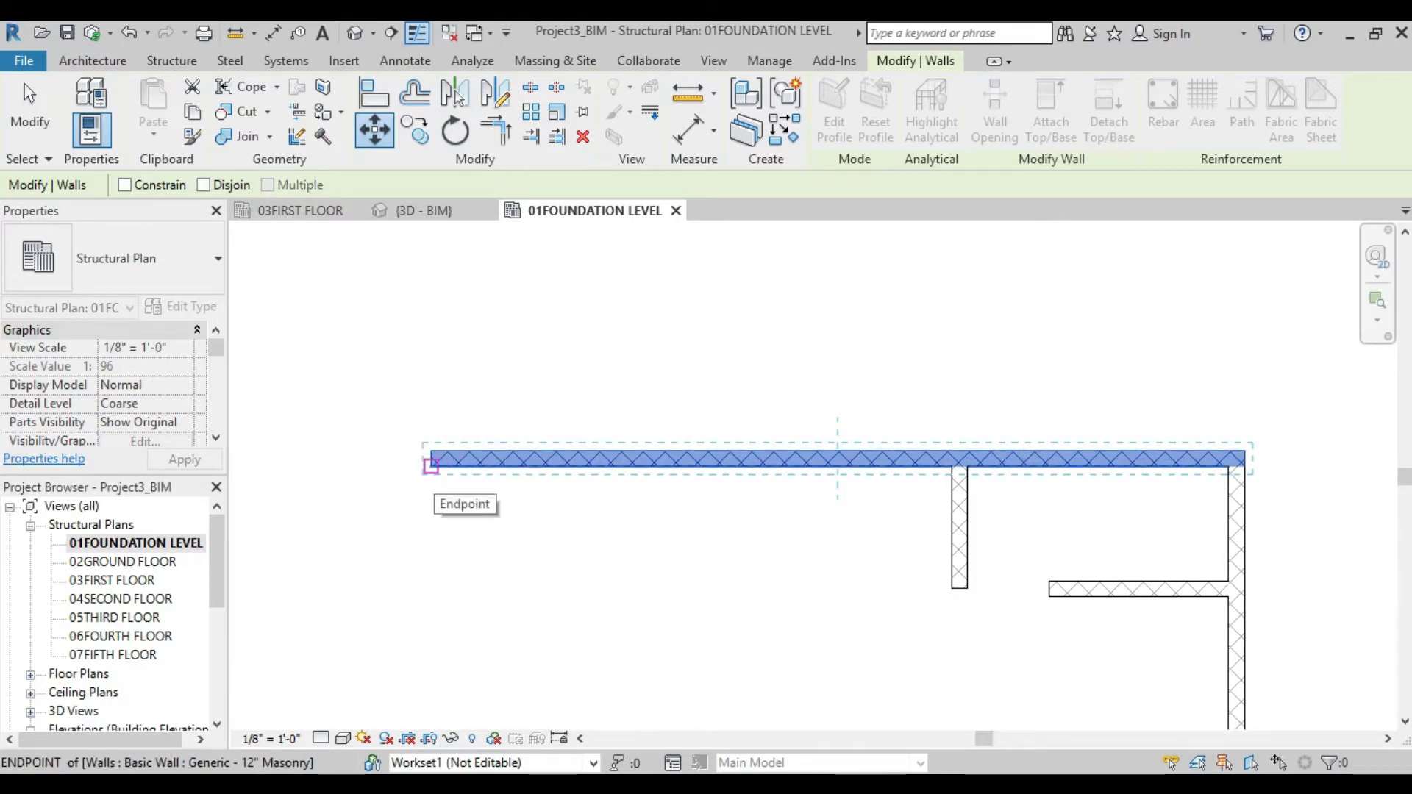
pyautogui.click(431, 458)
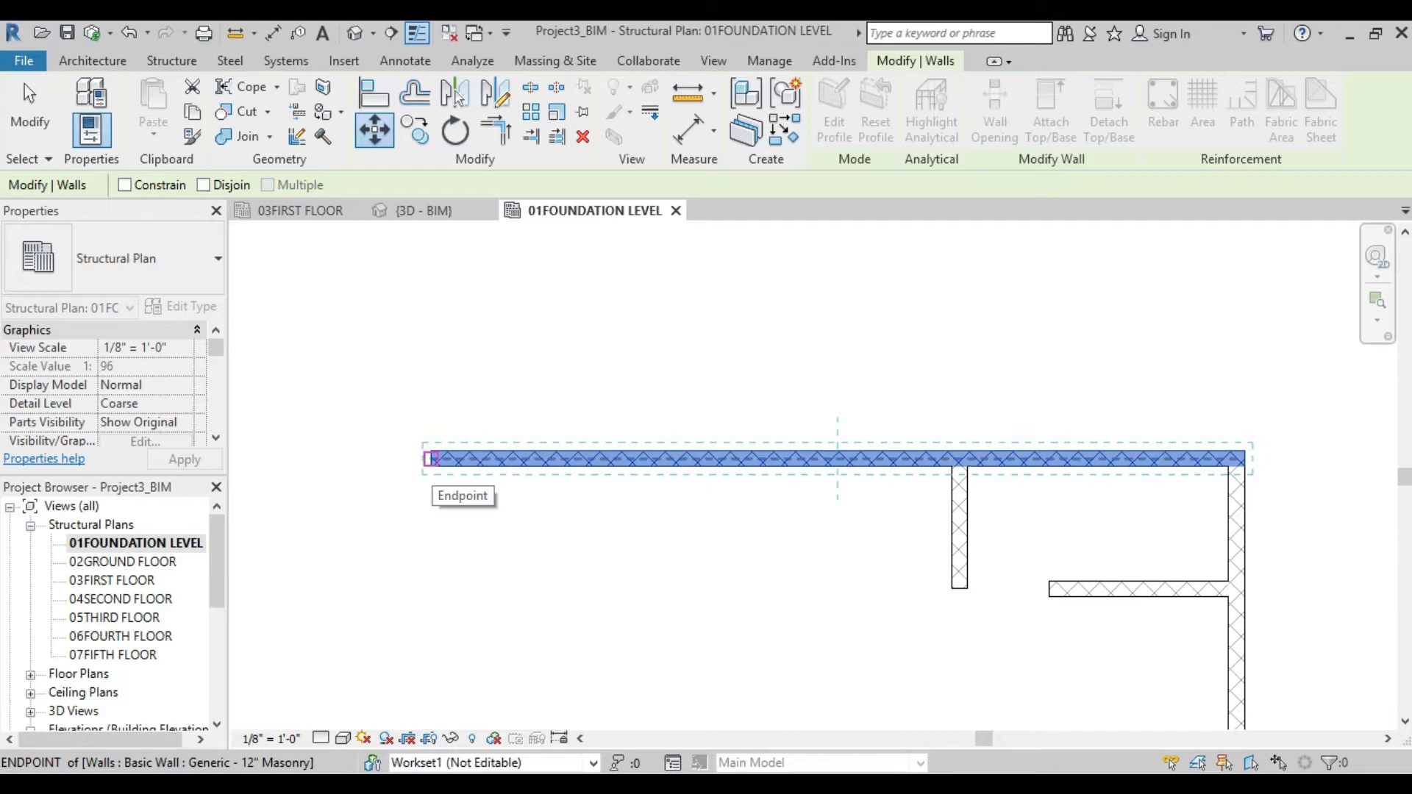
pyautogui.click(431, 458)
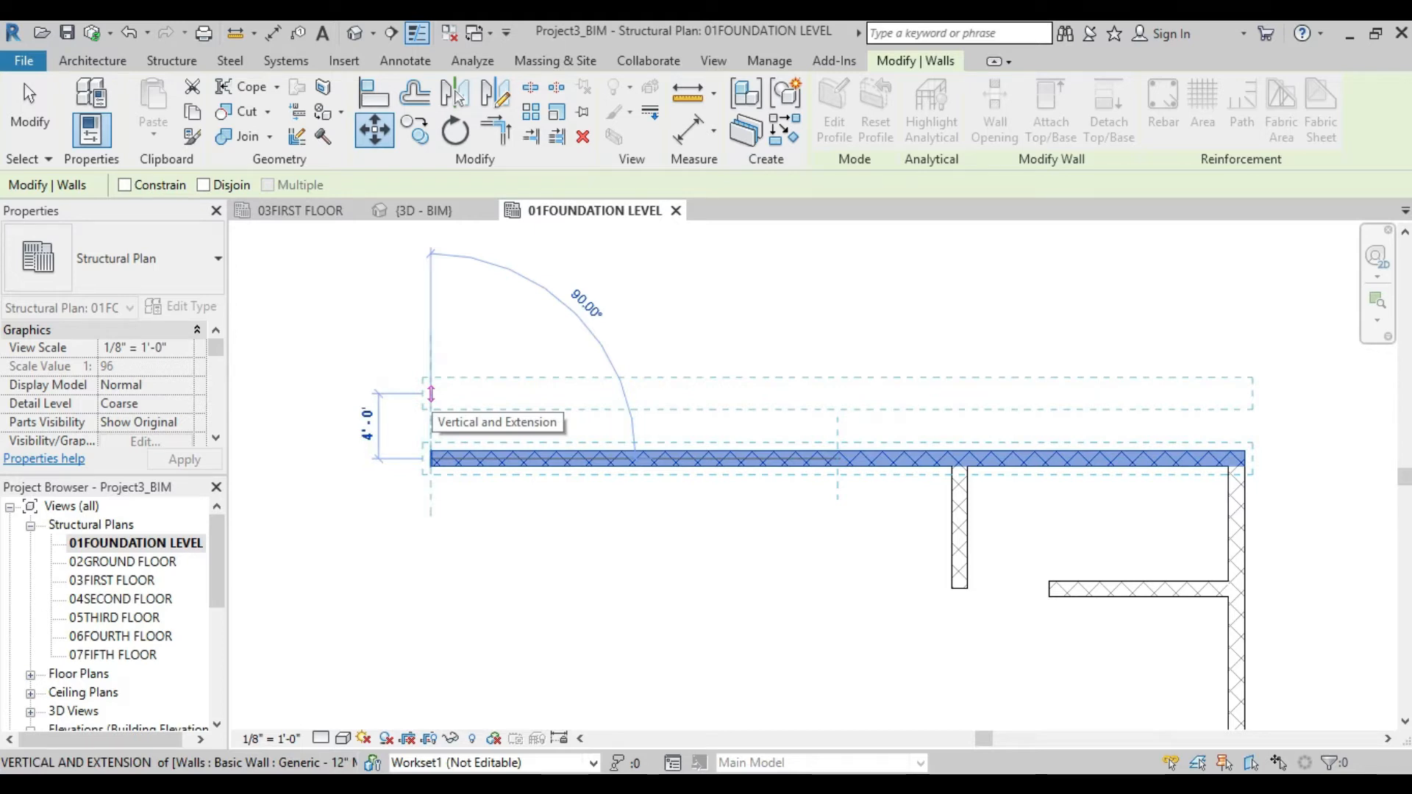
pyautogui.write('5')
pyautogui.press('Return')
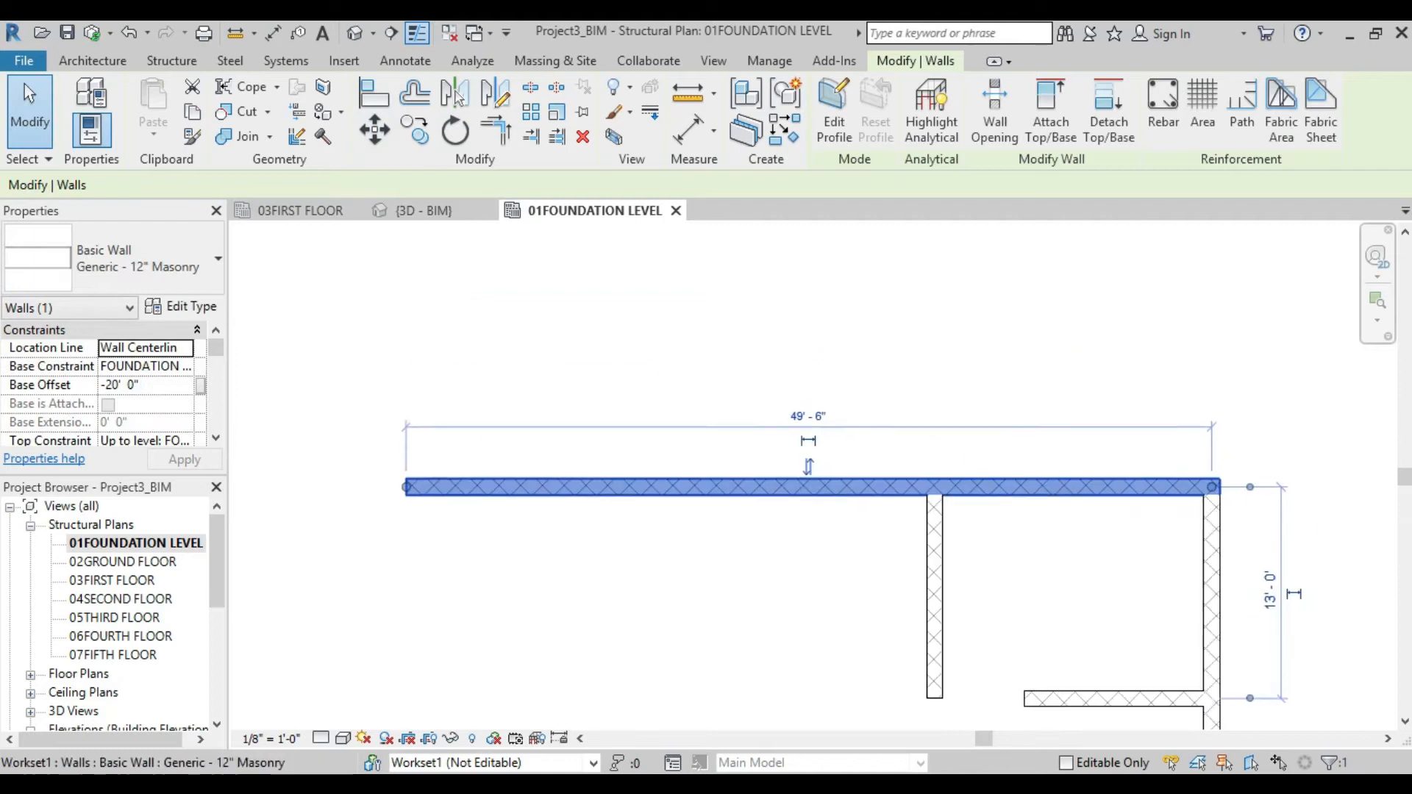
# - Move the long upper wall 5' straight down, starting from a free point above it
pyautogui.scroll(-2, 903, 473)
pyautogui.scroll(2, 925, 522)
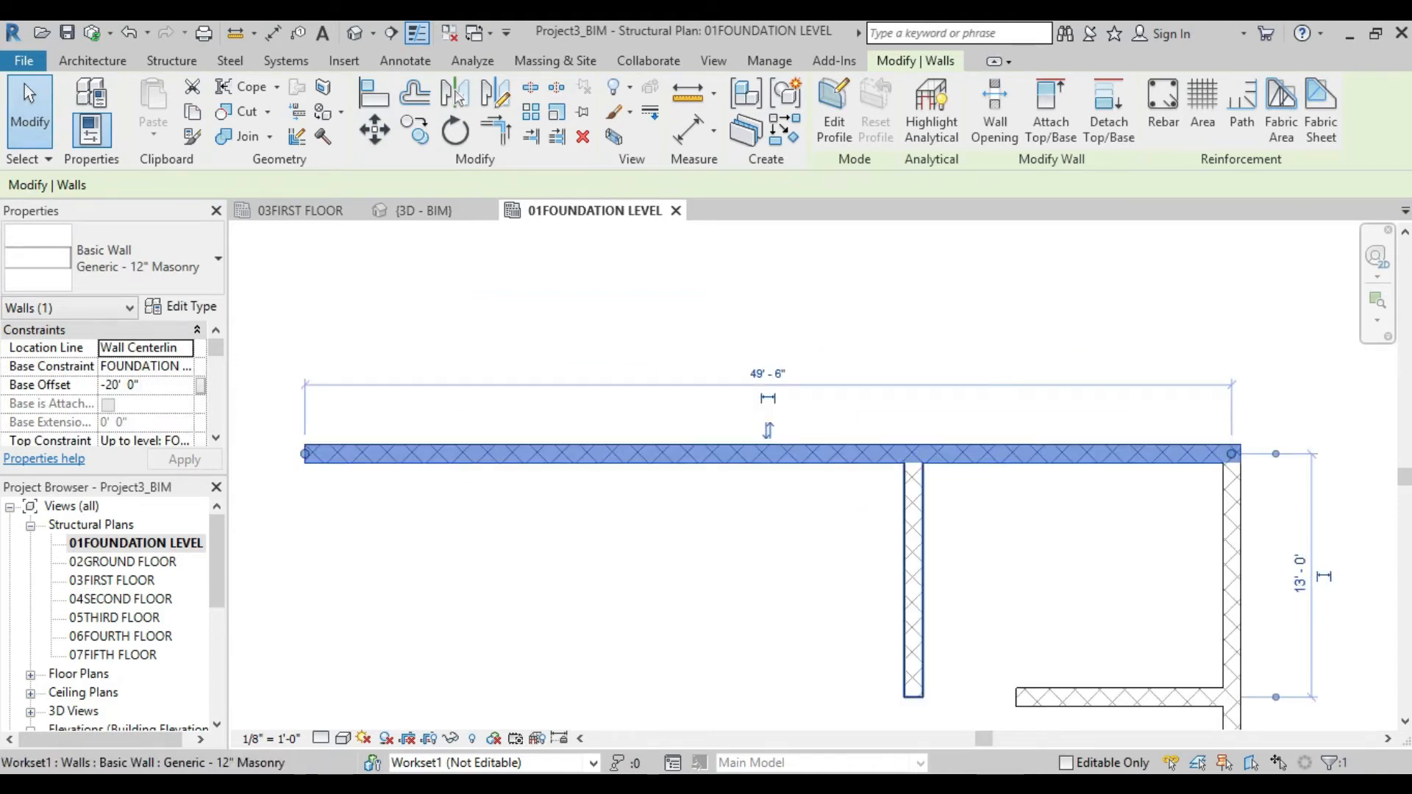
pyautogui.moveTo(919, 522); pyautogui.dragTo(645, 532, button='middle')
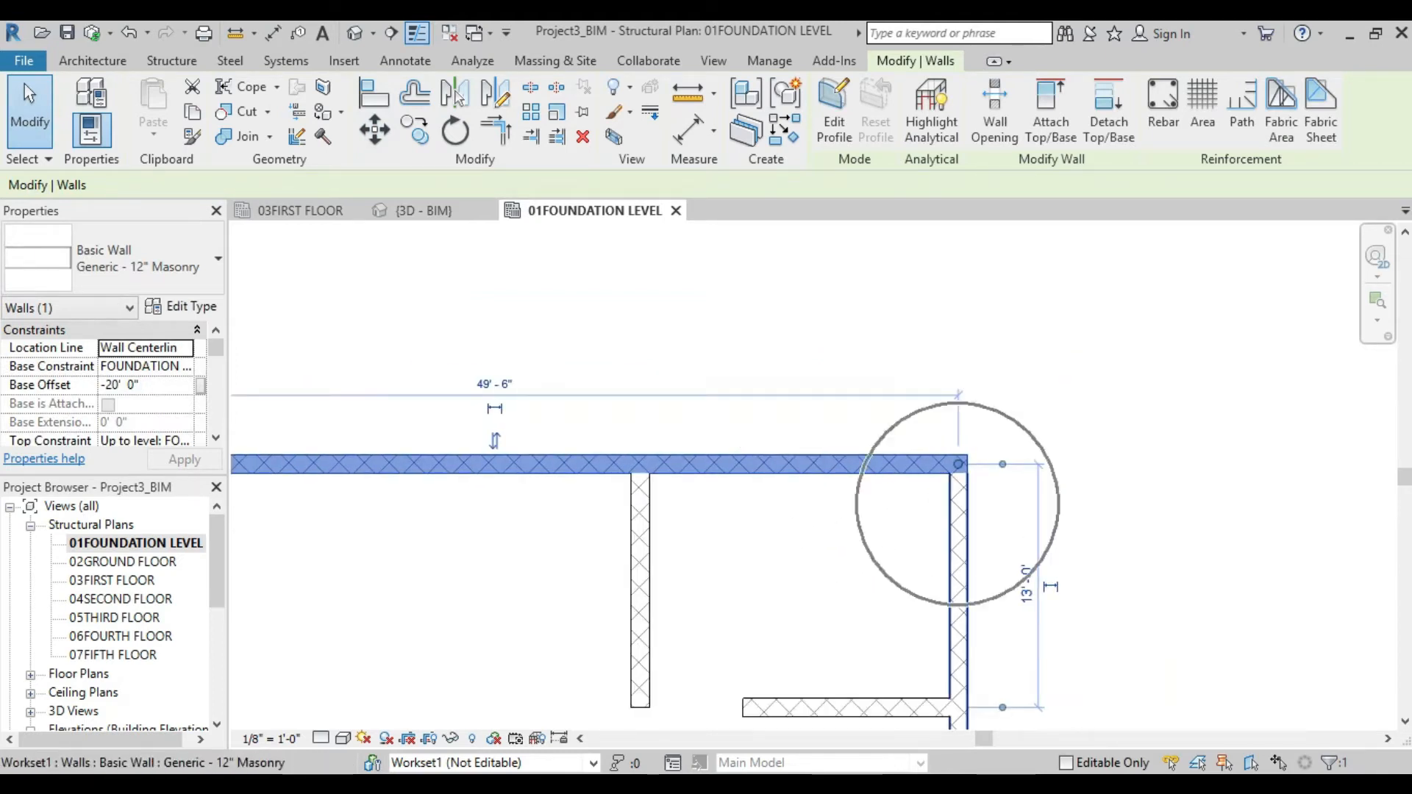
pyautogui.moveTo(881, 506); pyautogui.dragTo(1033, 474, button='middle')
pyautogui.scroll(-2, 1032, 474)
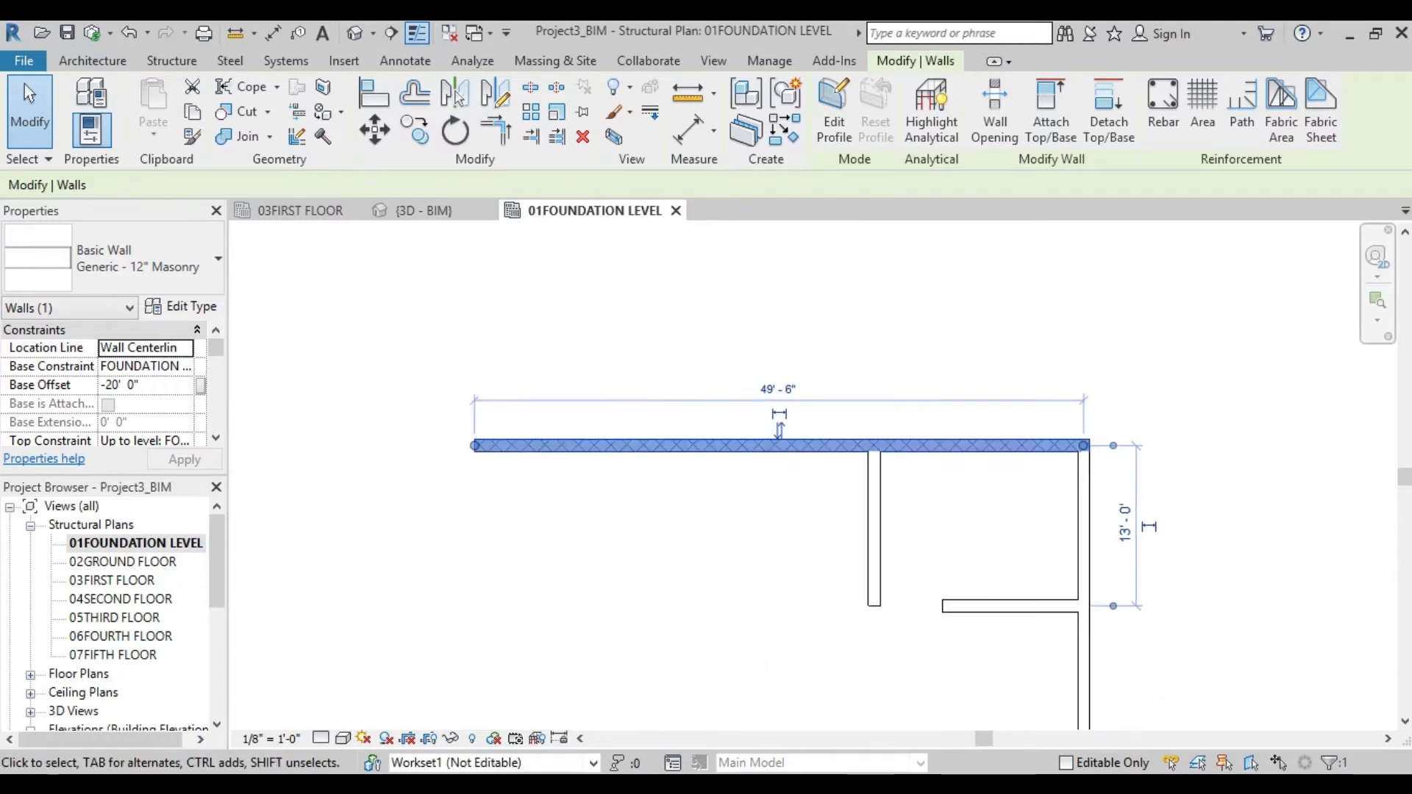
pyautogui.click(374, 130)
pyautogui.click(545, 296)
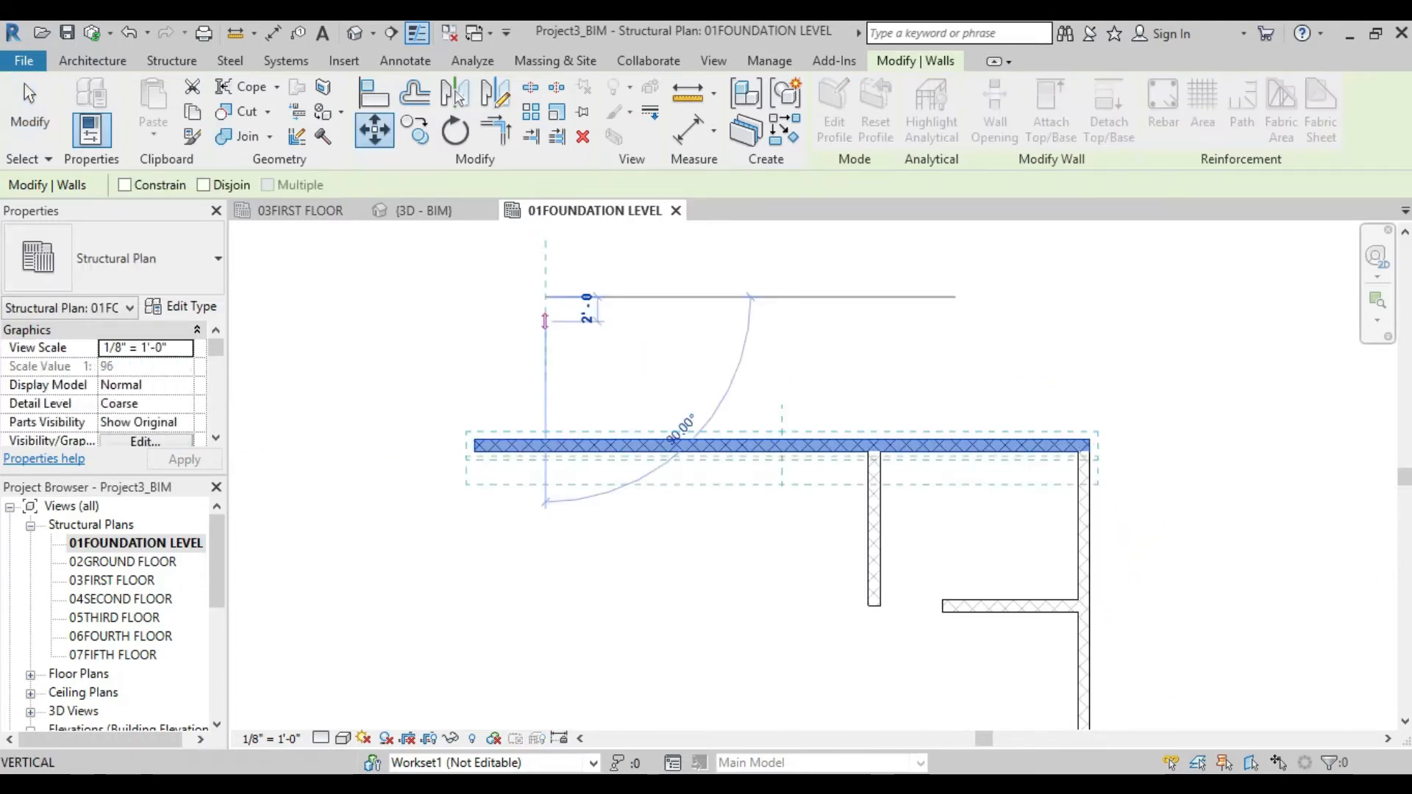
pyautogui.write('5')
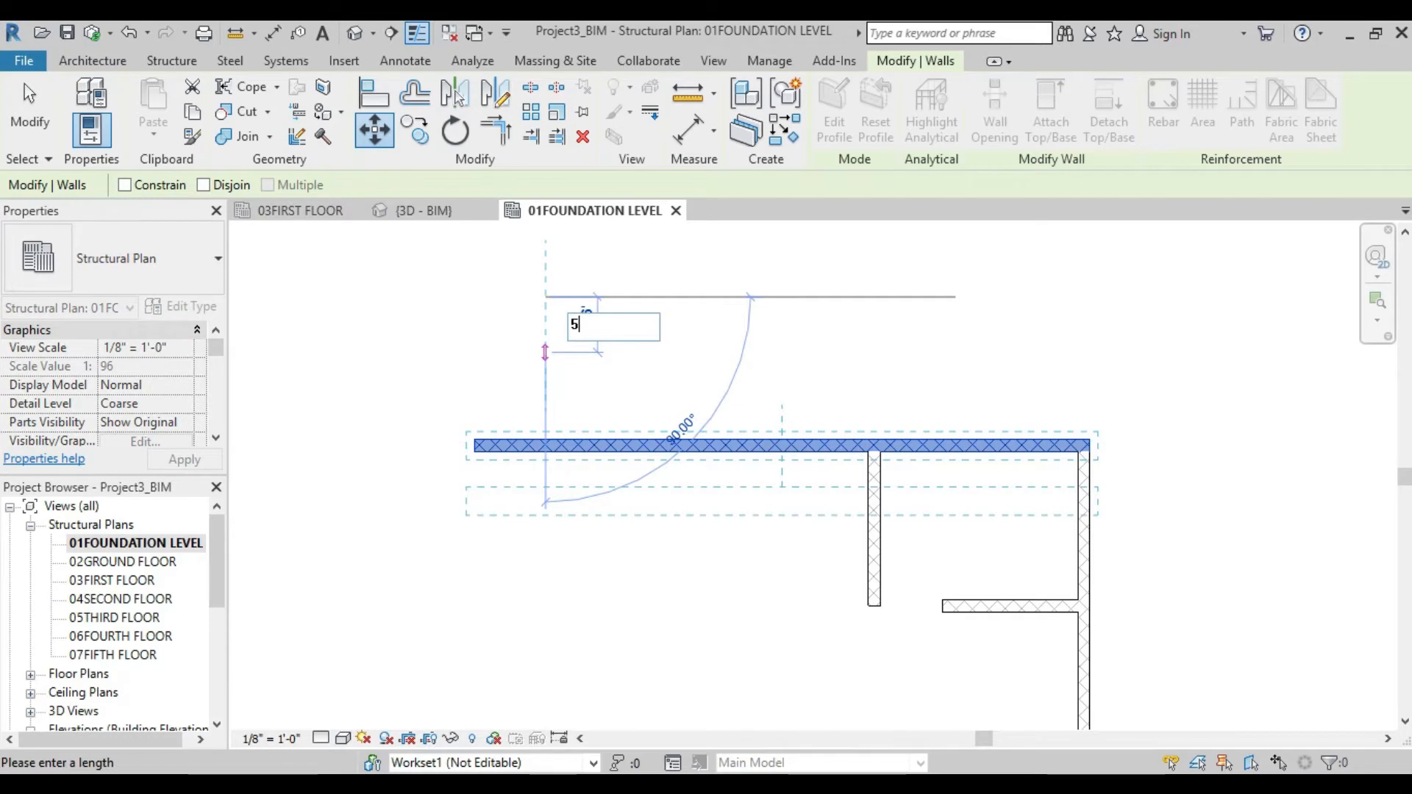
pyautogui.press('Return')
pyautogui.press('Escape')
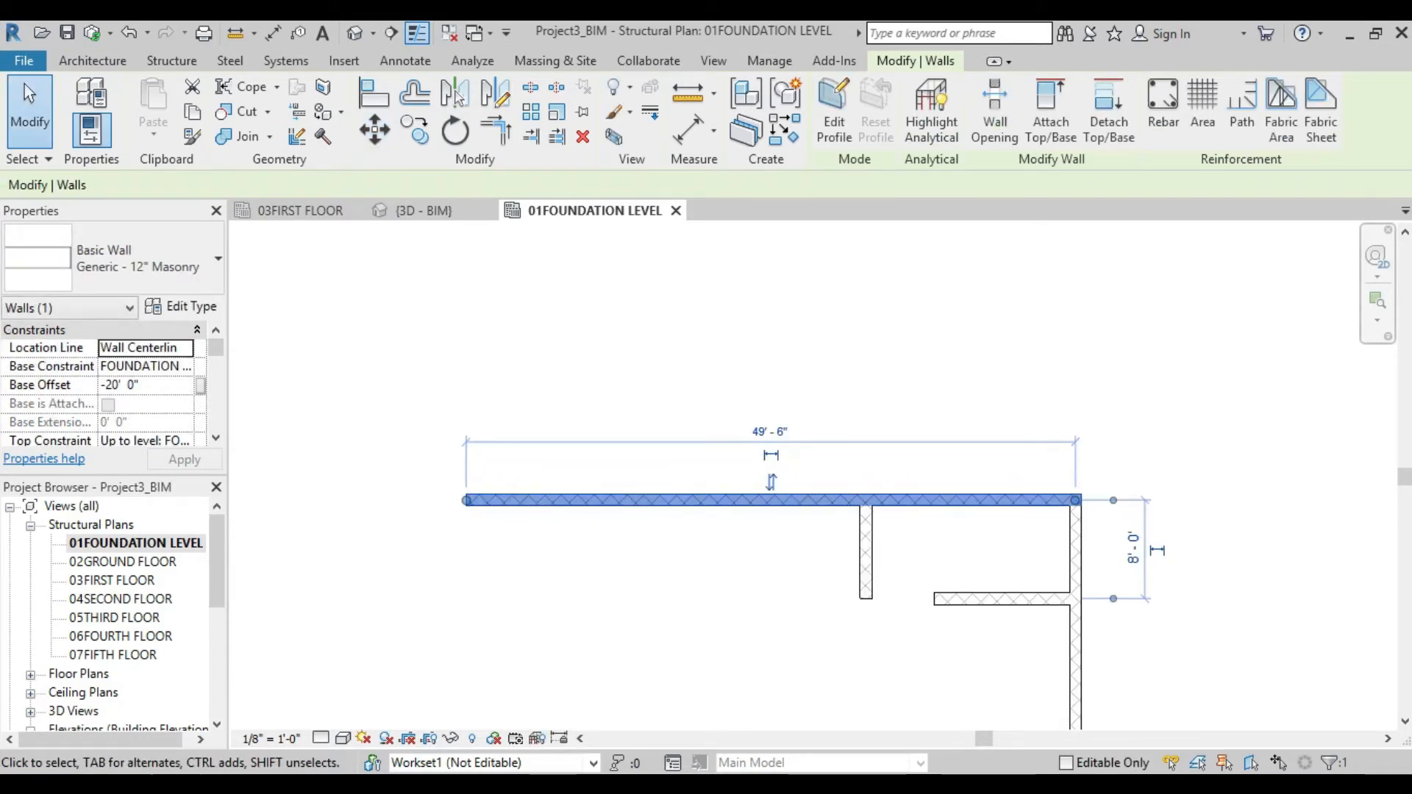
# - Move the long upper wall 5' upward with the Constrain option turned on
pyautogui.scroll(3, 915, 556)
pyautogui.moveTo(1298, 491); pyautogui.dragTo(1081, 522, button='middle')
pyautogui.press('ctrl')
pyautogui.scroll(-2, 1367, 465)
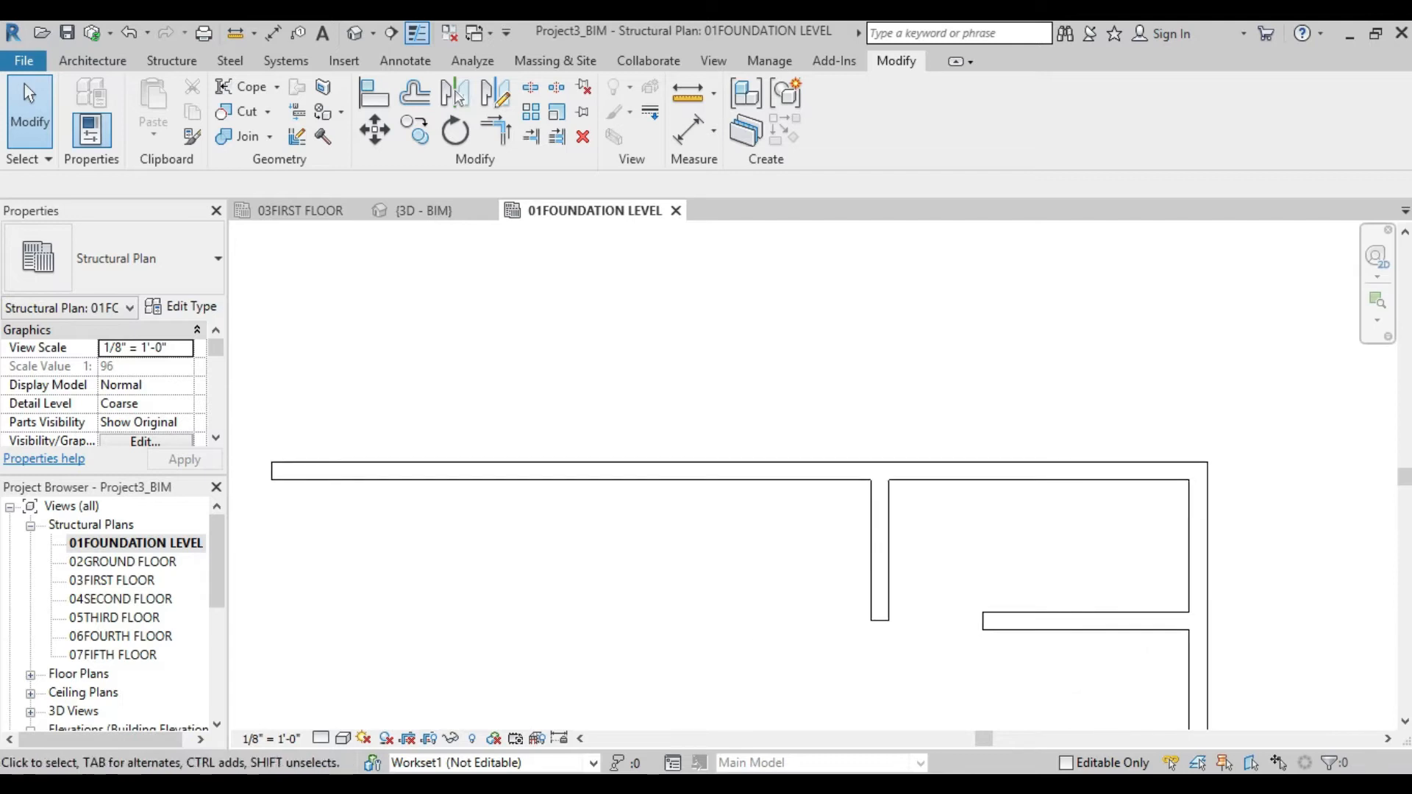
pyautogui.moveTo(1103, 522); pyautogui.dragTo(1273, 464, button='middle')
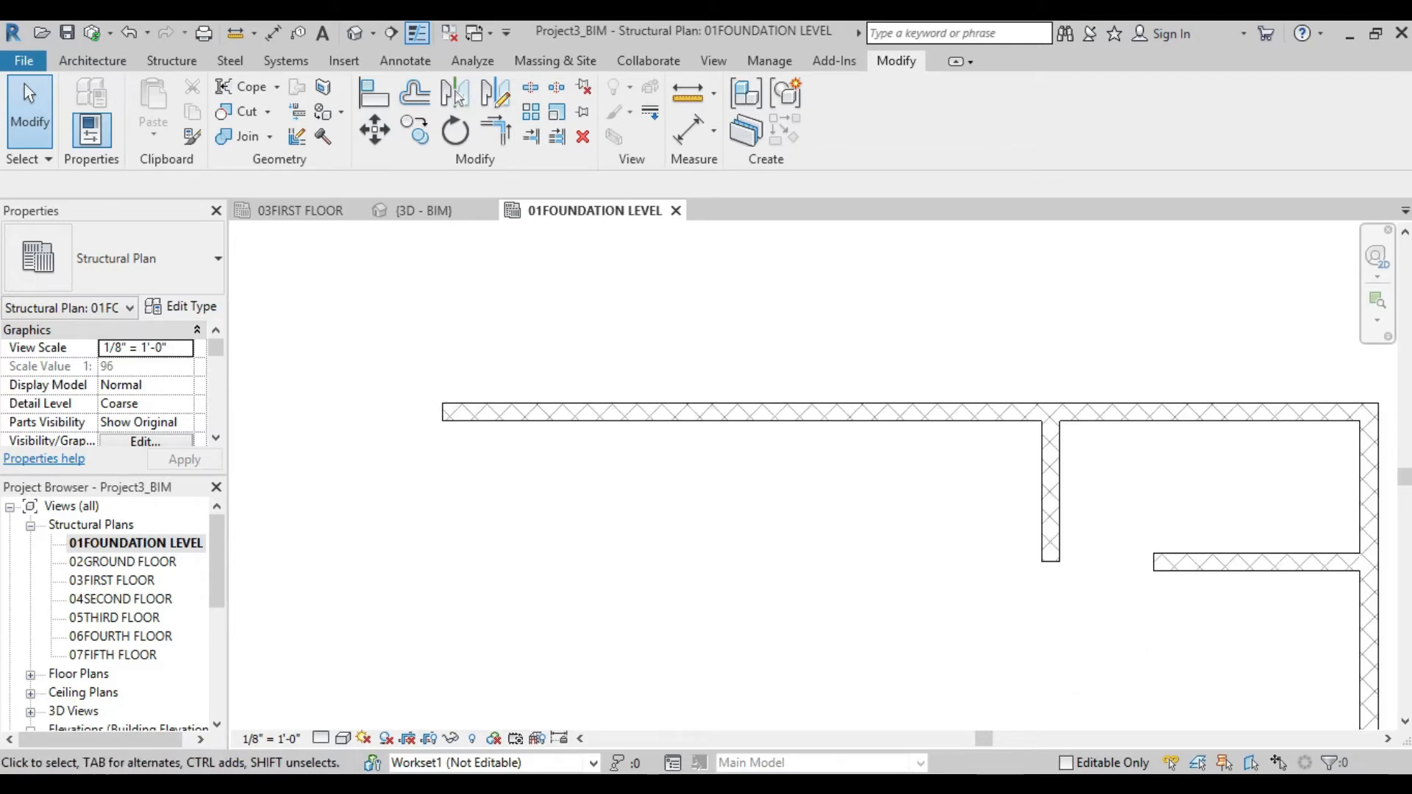
pyautogui.moveTo(695, 347); pyautogui.dragTo(584, 489)
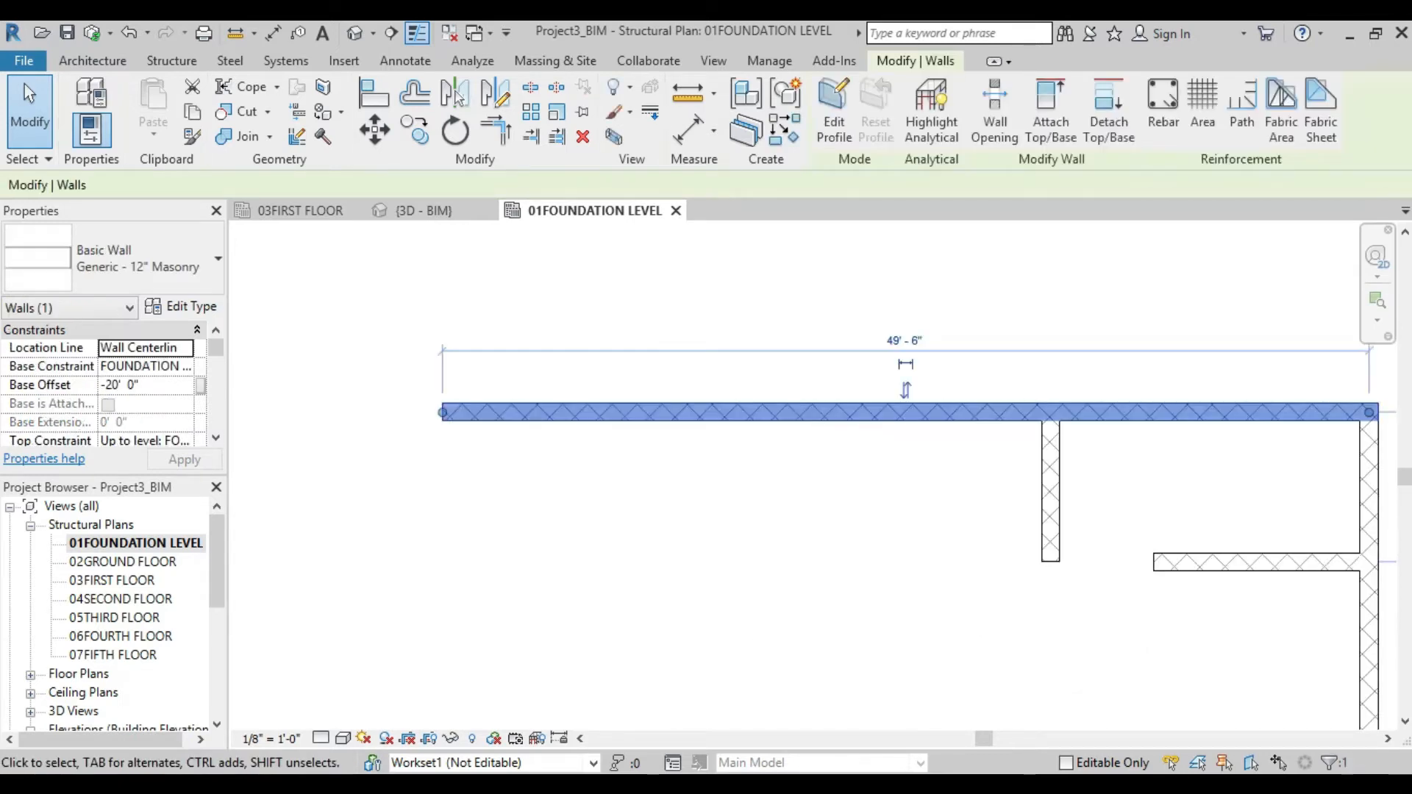
pyautogui.click(374, 129)
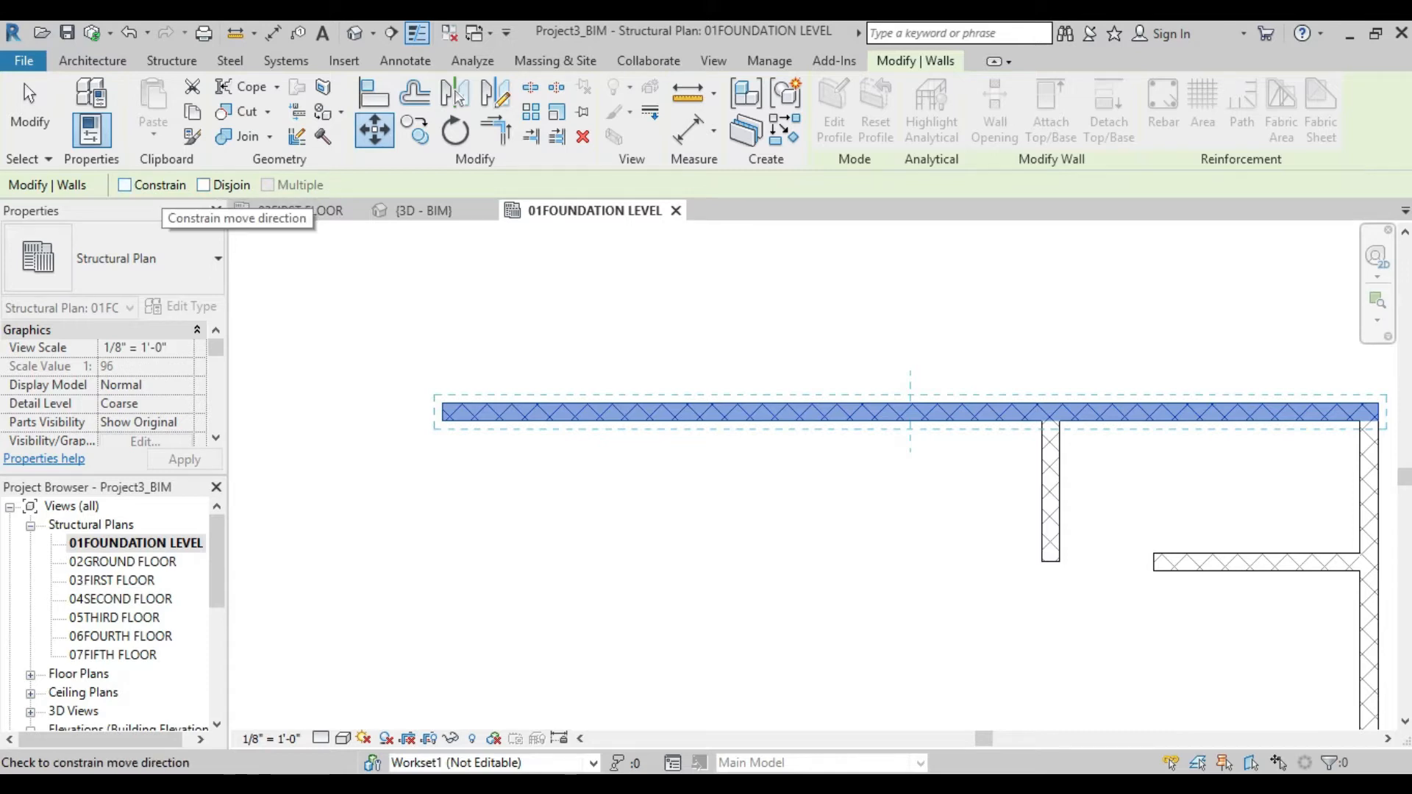
pyautogui.click(153, 186)
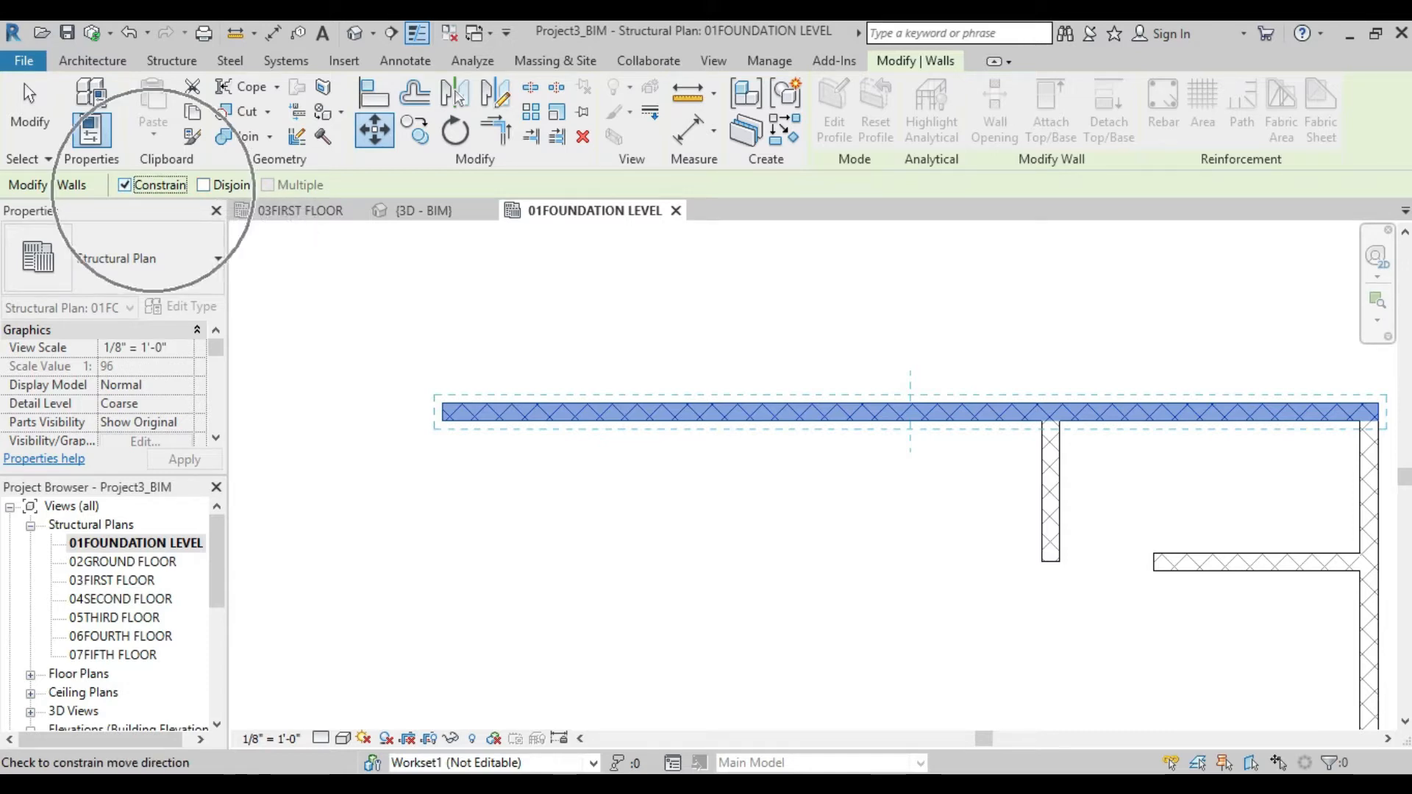
pyautogui.click(471, 401)
pyautogui.moveTo(471, 291); pyautogui.dragTo(455, 465, button='middle')
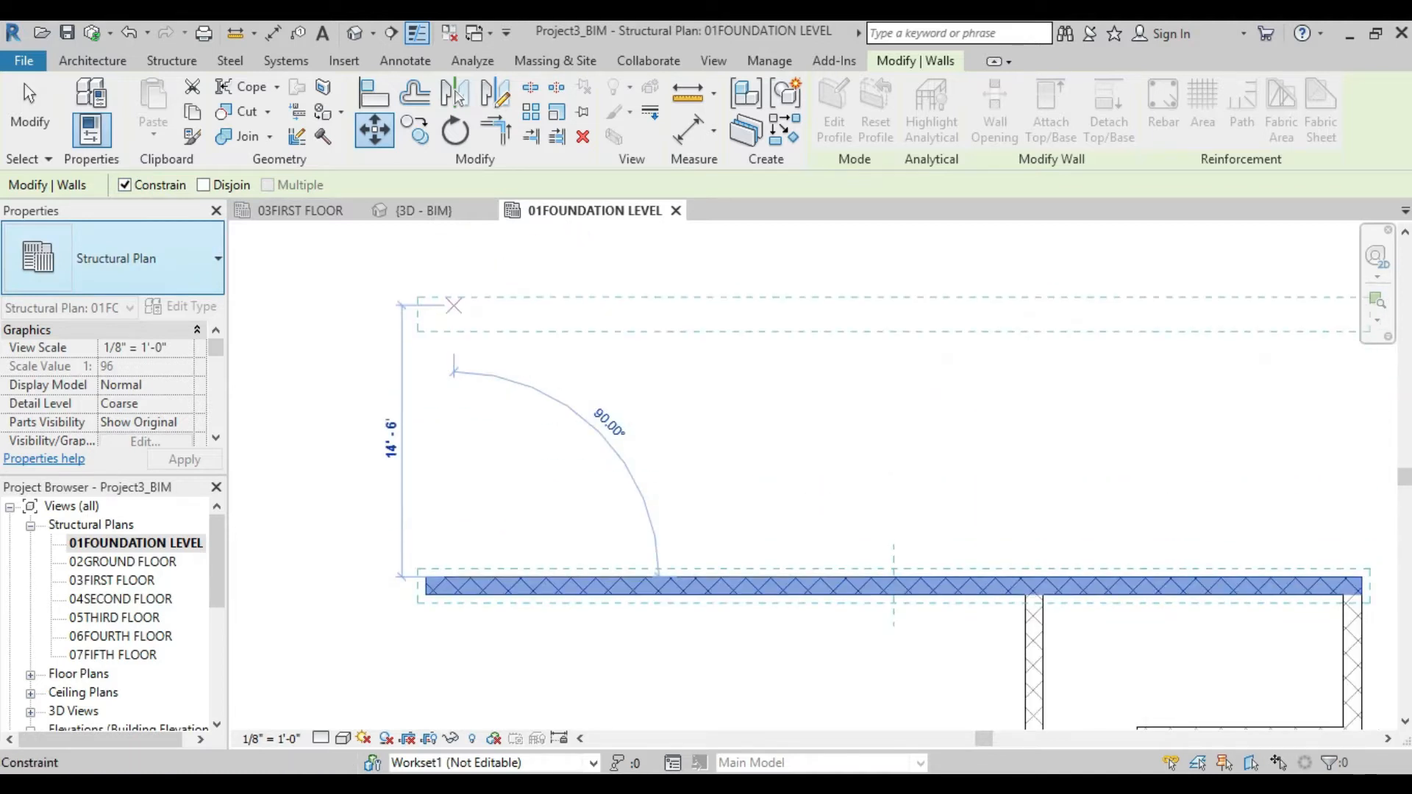
pyautogui.scroll(-4, 454, 305)
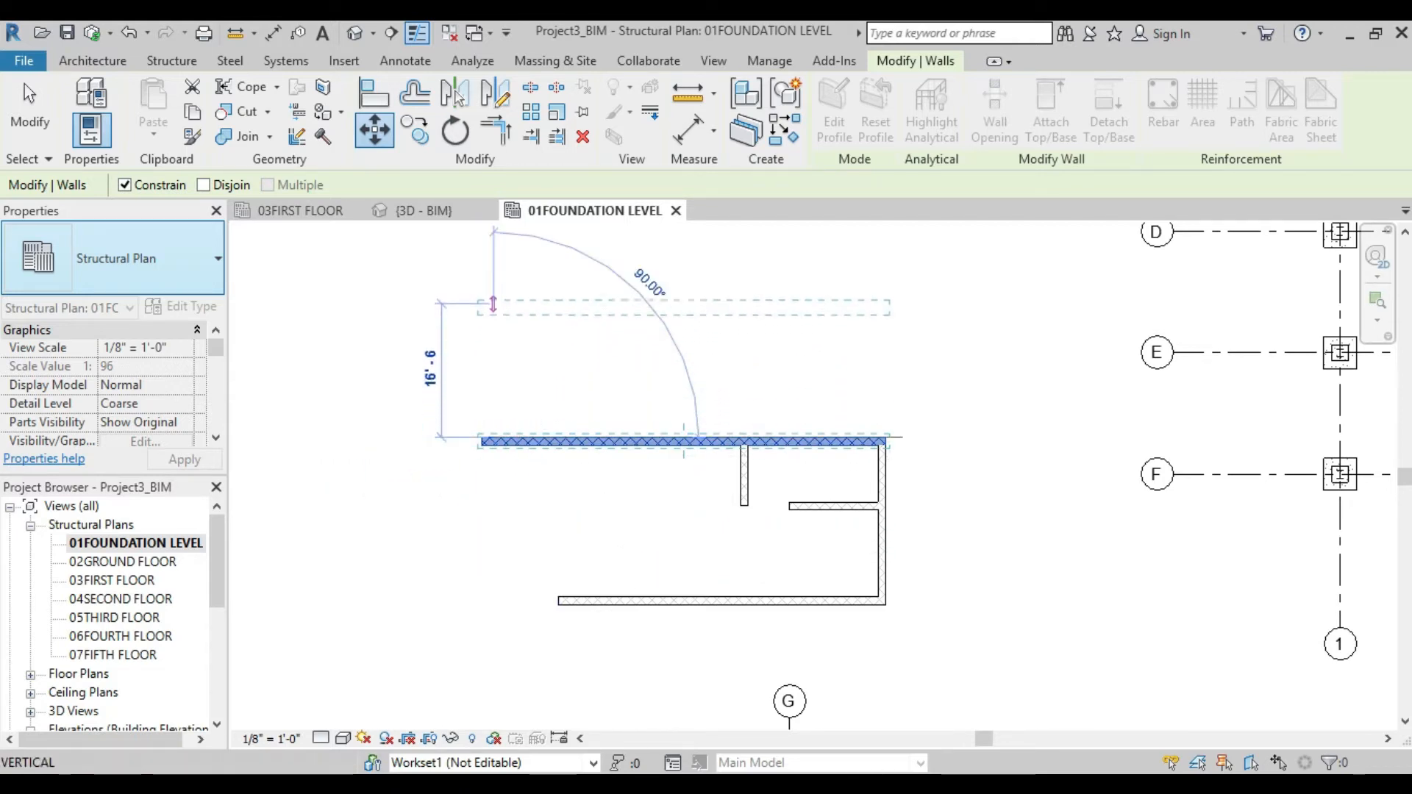
pyautogui.scroll(-1, 553, 448)
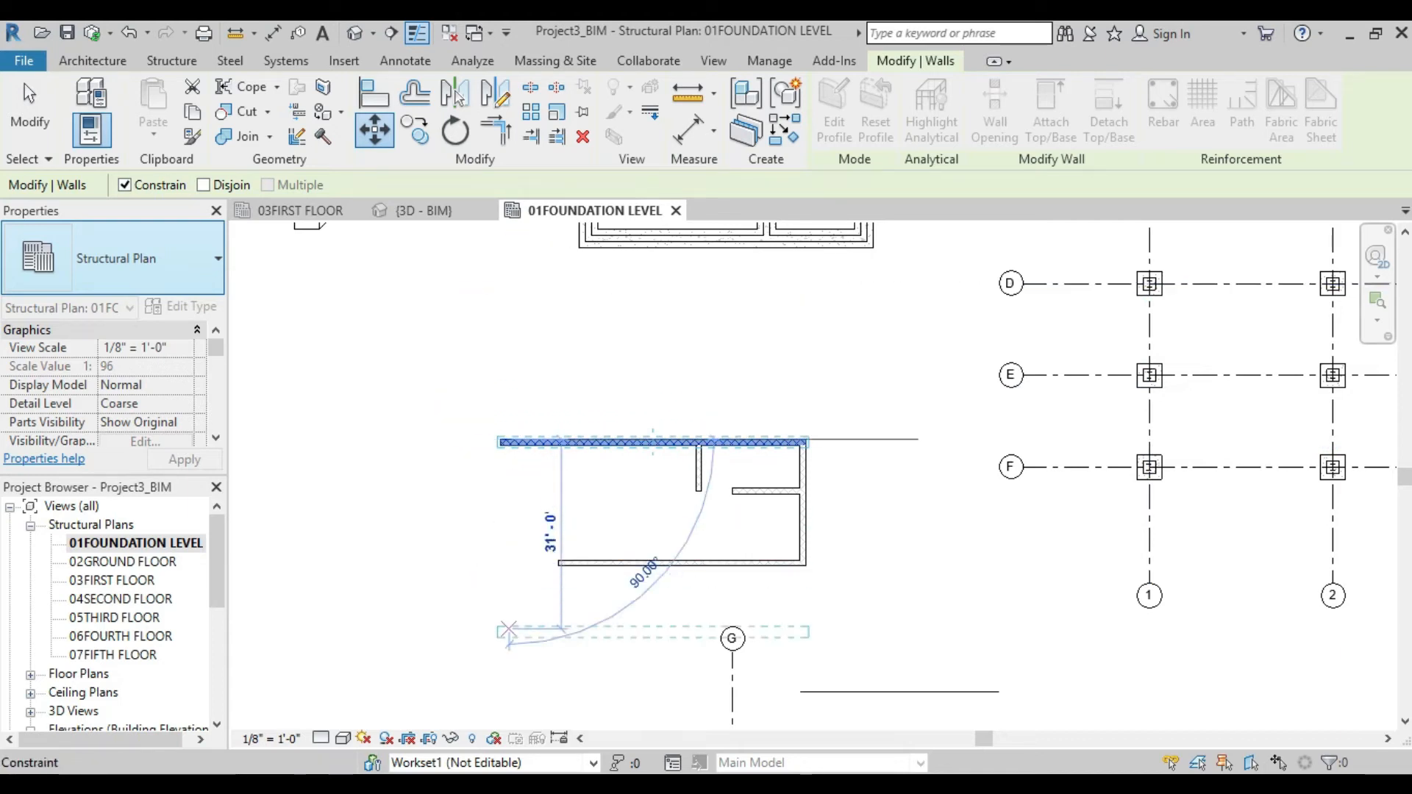
pyautogui.scroll(2, 473, 371)
pyautogui.scroll(1, 536, 376)
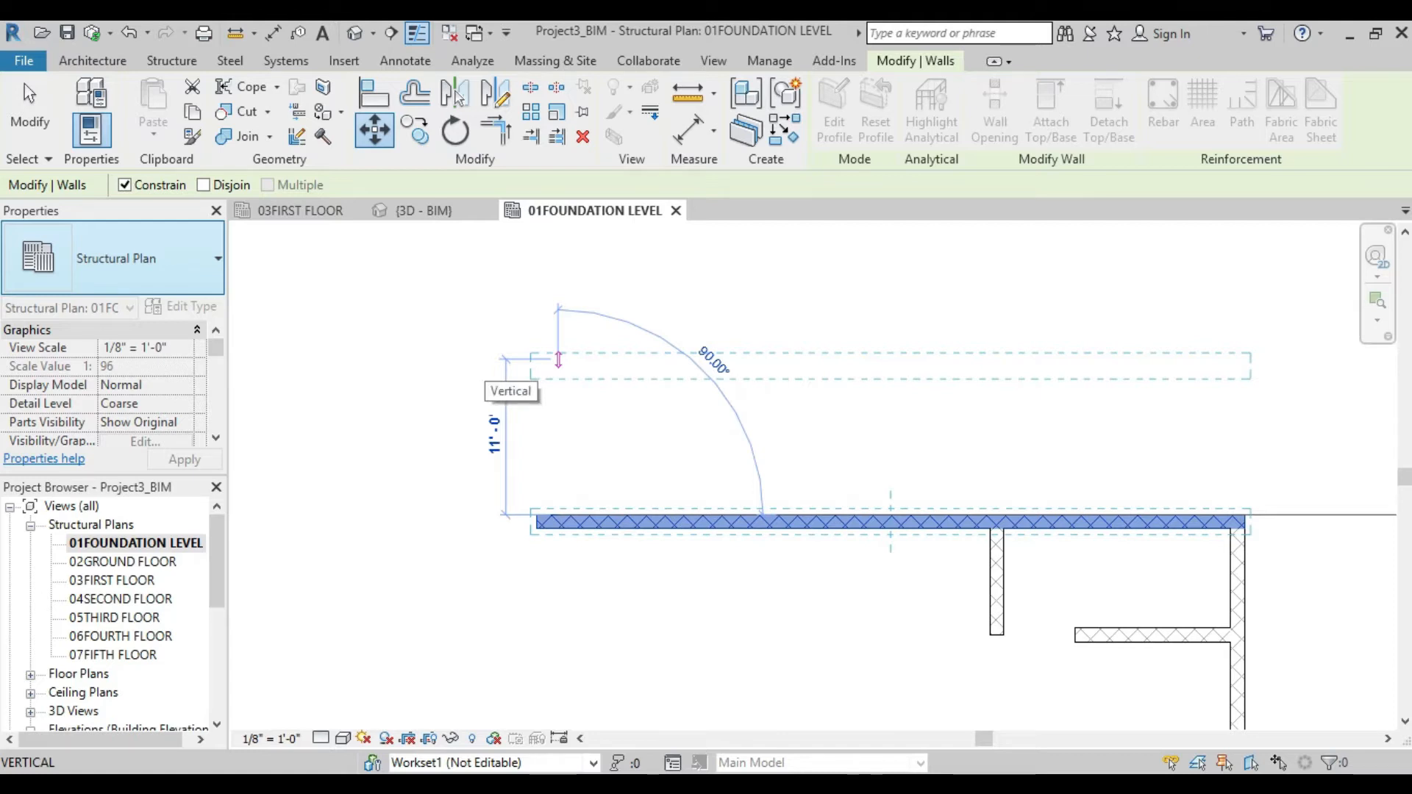
pyautogui.write('5')
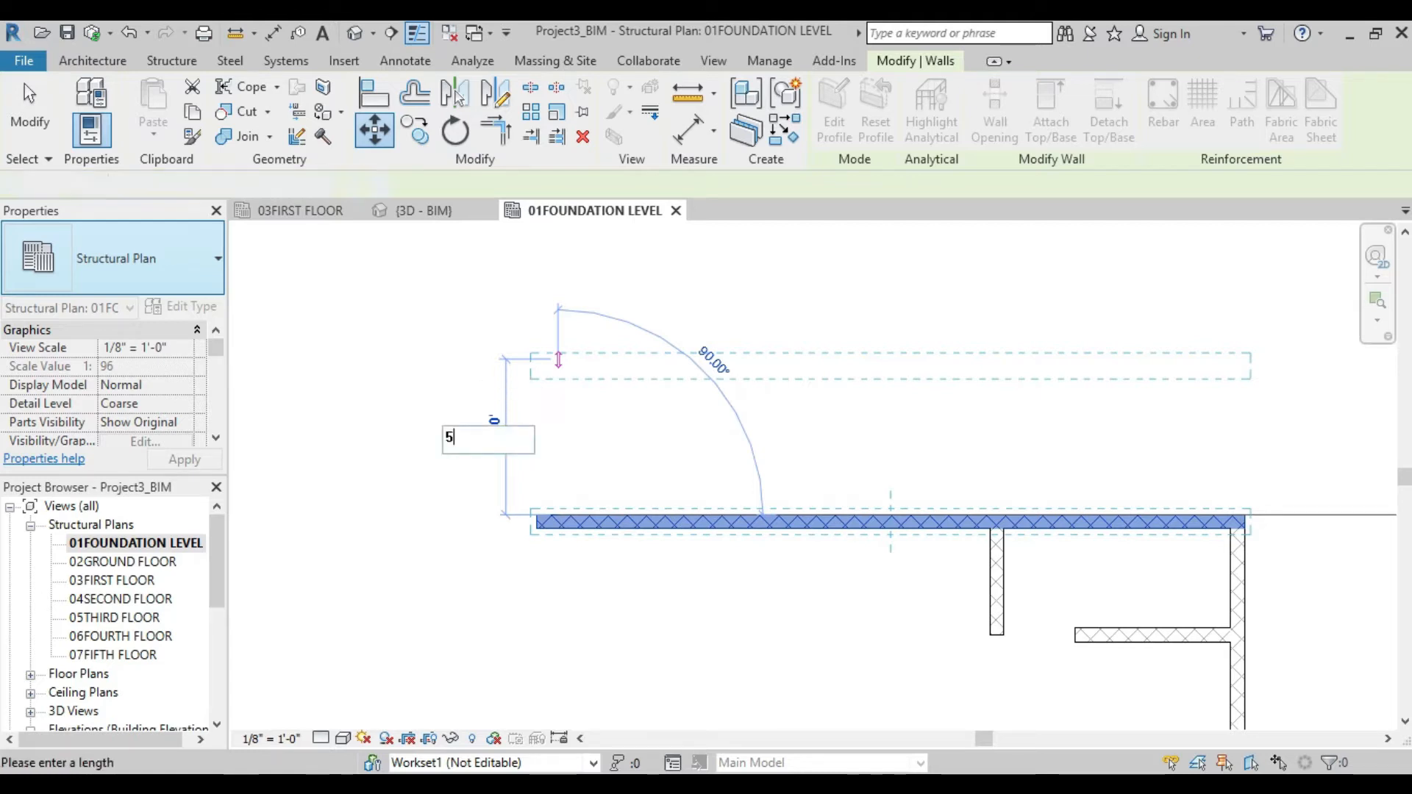
pyautogui.press('Return')
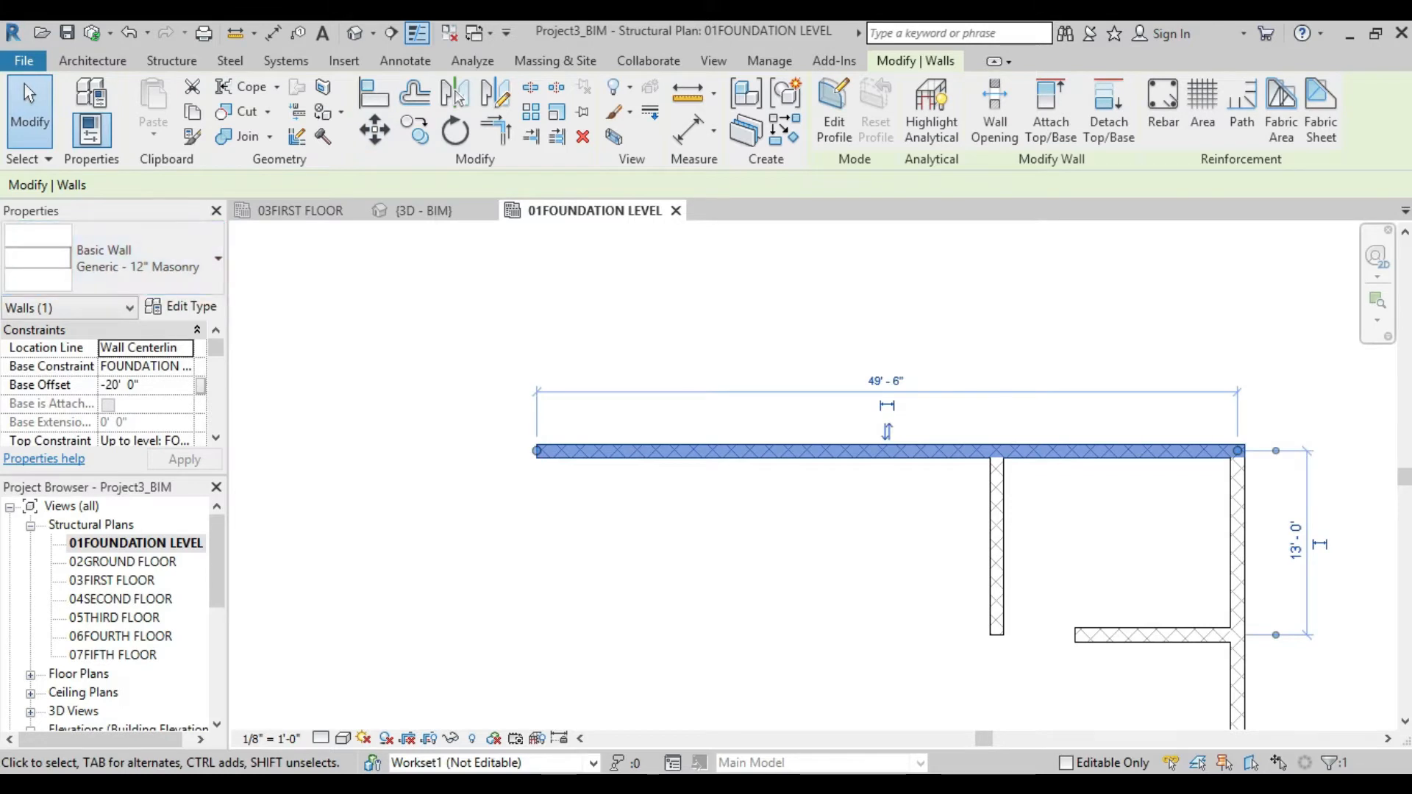
# - Try moving the upper wall diagonally up-left about 22'-6" at 143° with Constrain off, and undo the move
pyautogui.click(374, 130)
pyautogui.click(124, 185)
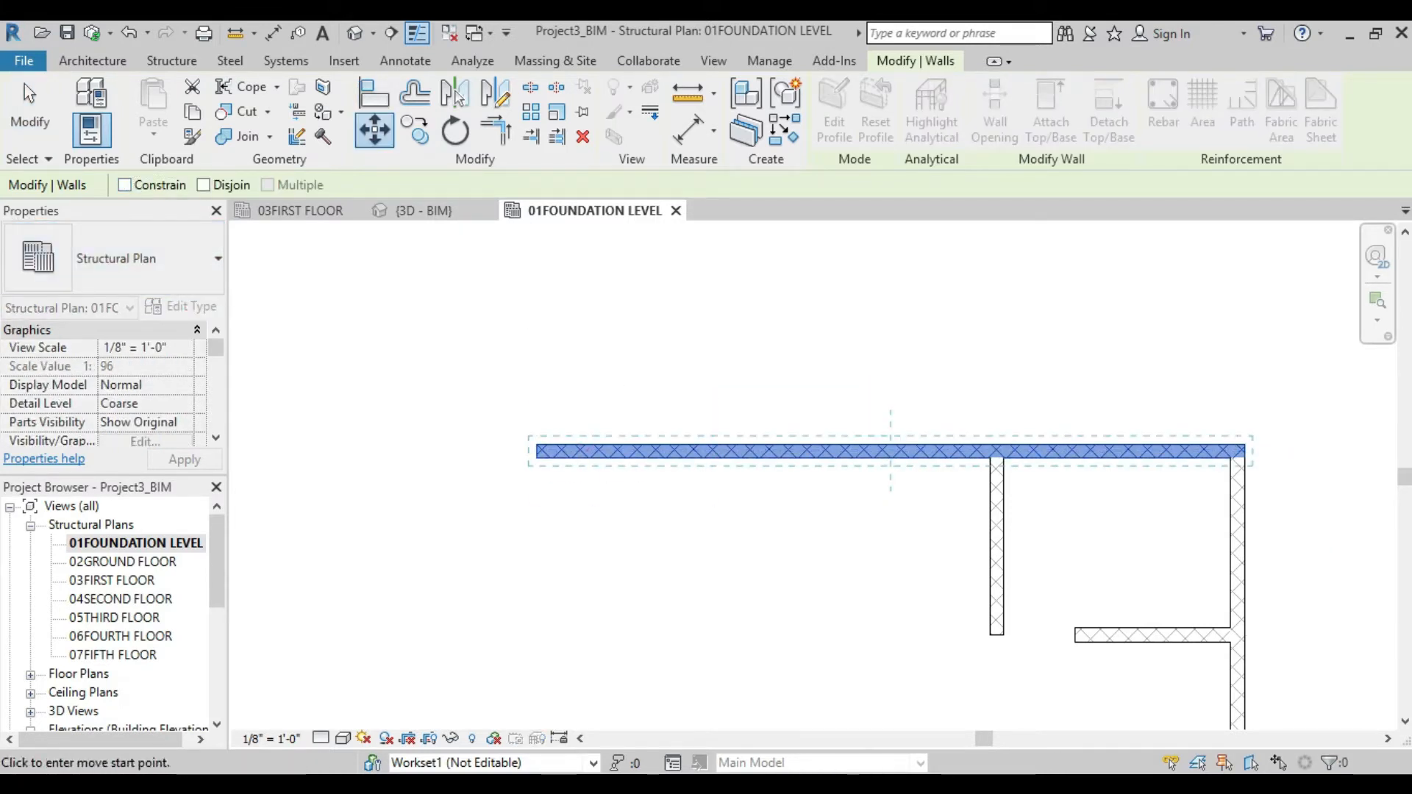
pyautogui.click(536, 451)
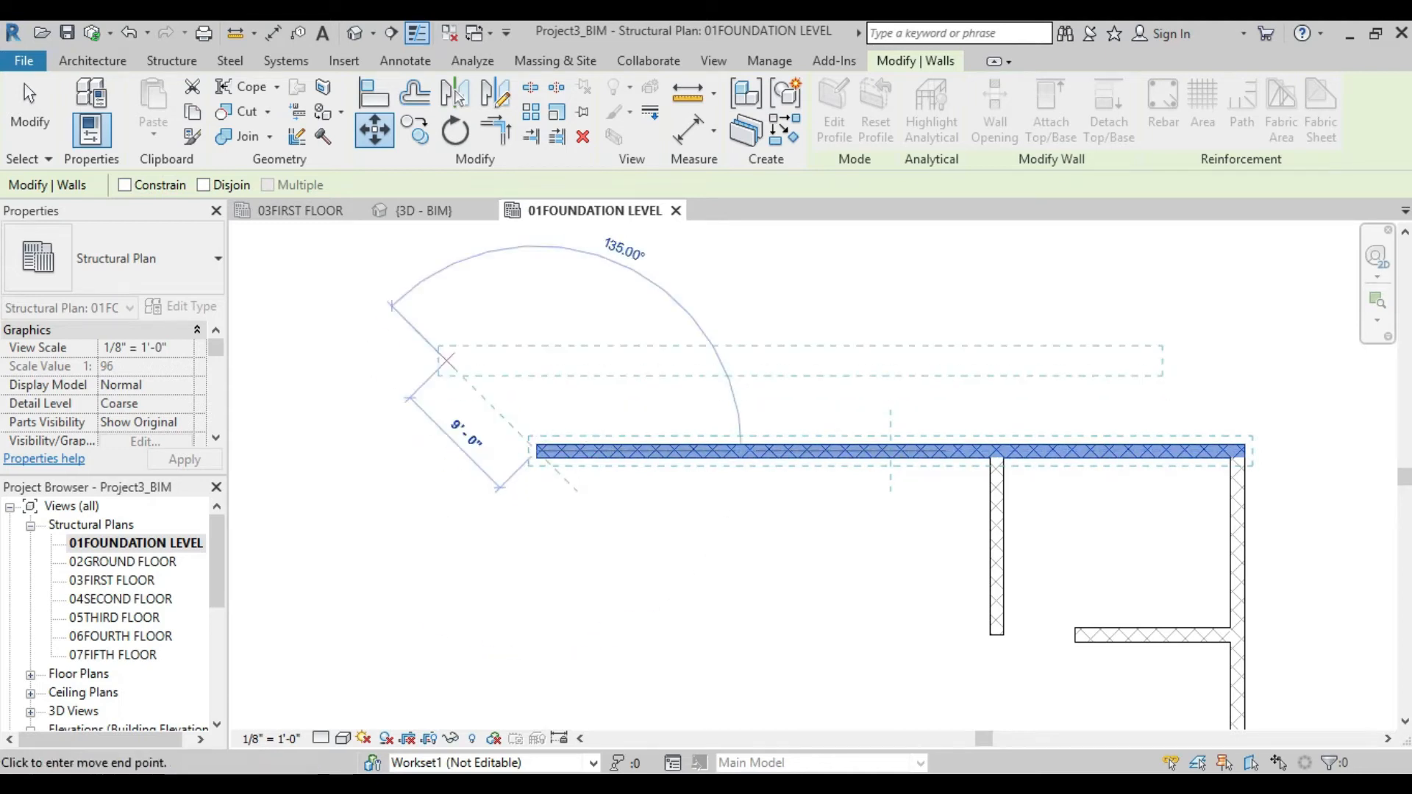
pyautogui.moveTo(445, 361); pyautogui.dragTo(602, 460, button='middle')
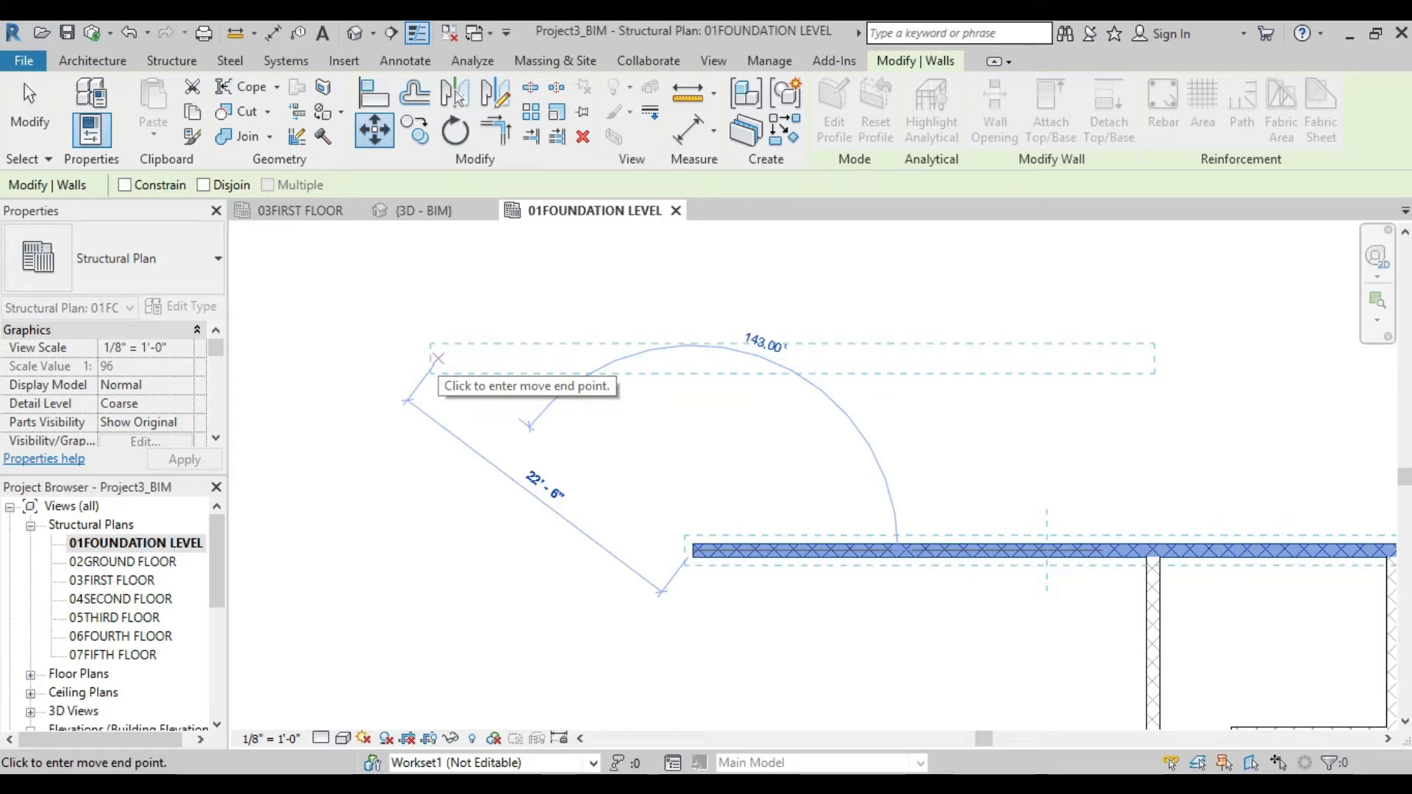
pyautogui.click(438, 358)
pyautogui.scroll(-2, 702, 574)
pyautogui.scroll(-2, 703, 547)
pyautogui.moveTo(703, 547); pyautogui.dragTo(622, 440, button='middle')
pyautogui.hotkey('ctrl', 'z')
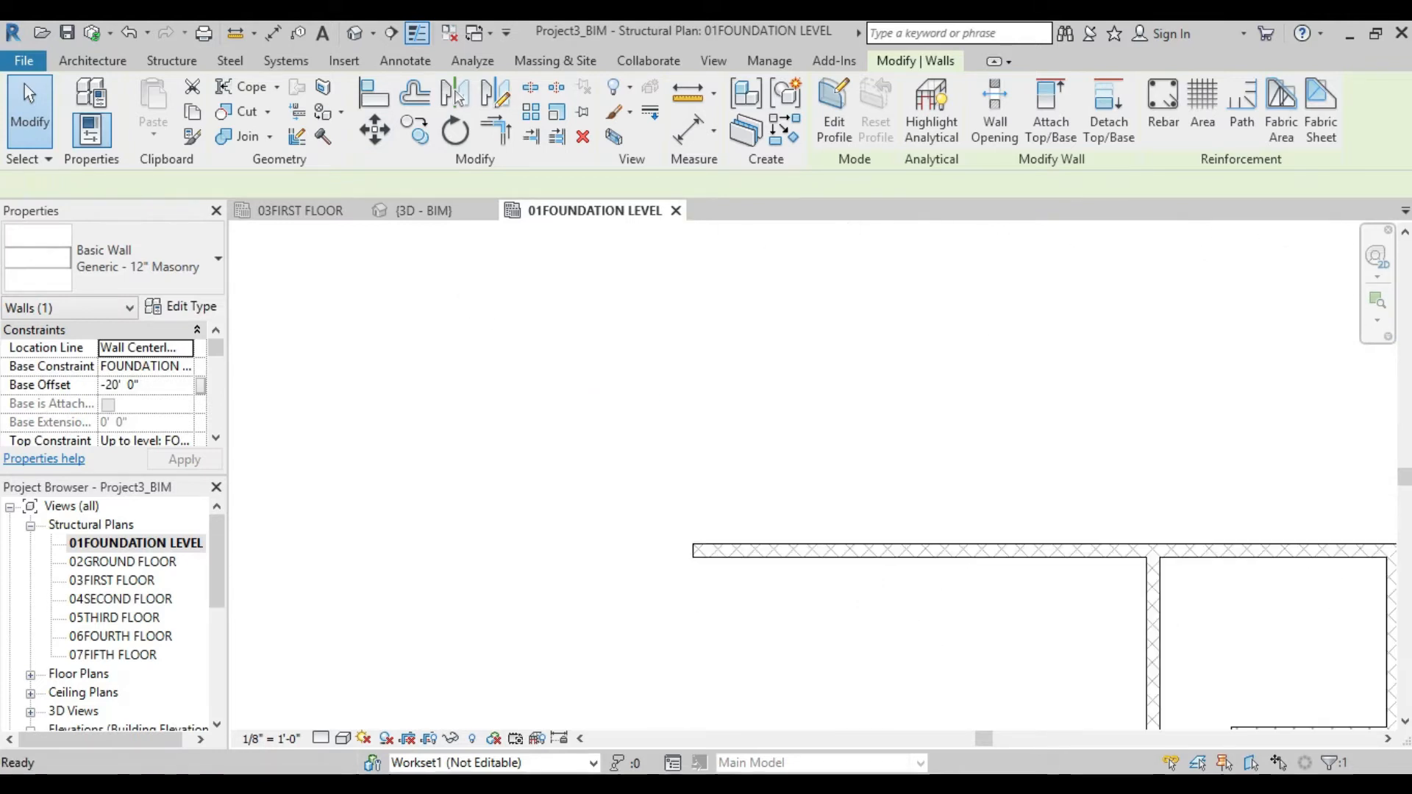
pyautogui.scroll(-4, 877, 527)
pyautogui.moveTo(878, 530); pyautogui.dragTo(760, 479, button='middle')
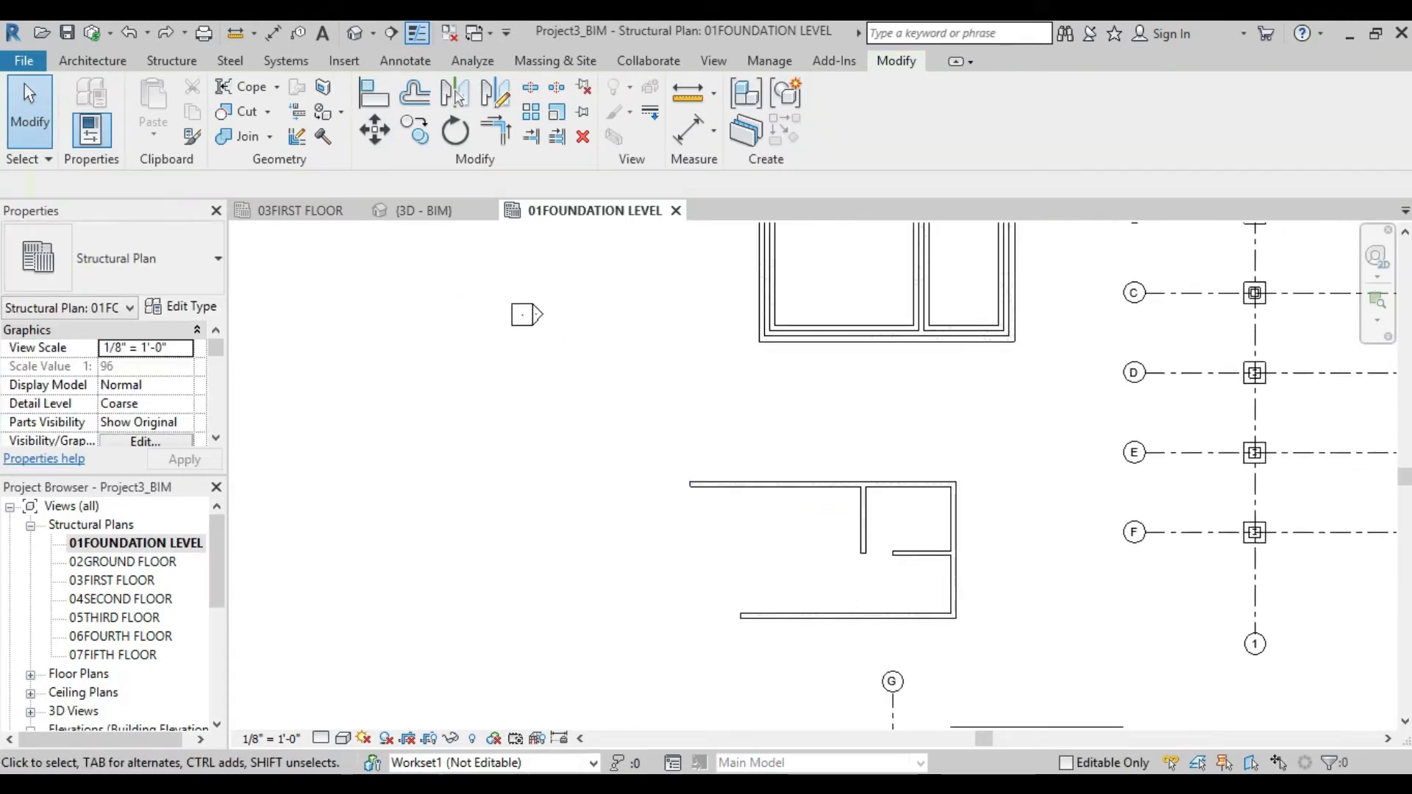
pyautogui.click(772, 484)
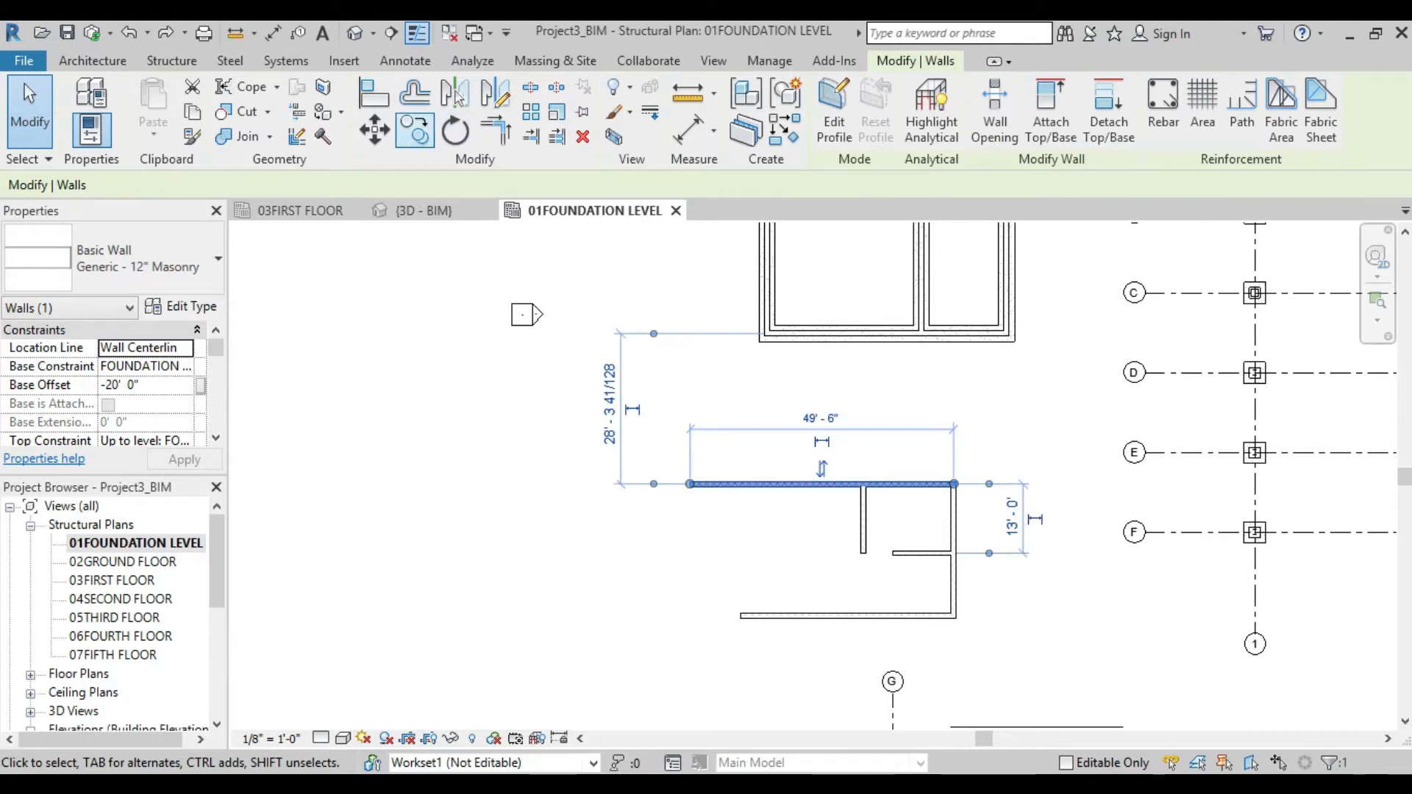
pyautogui.click(374, 130)
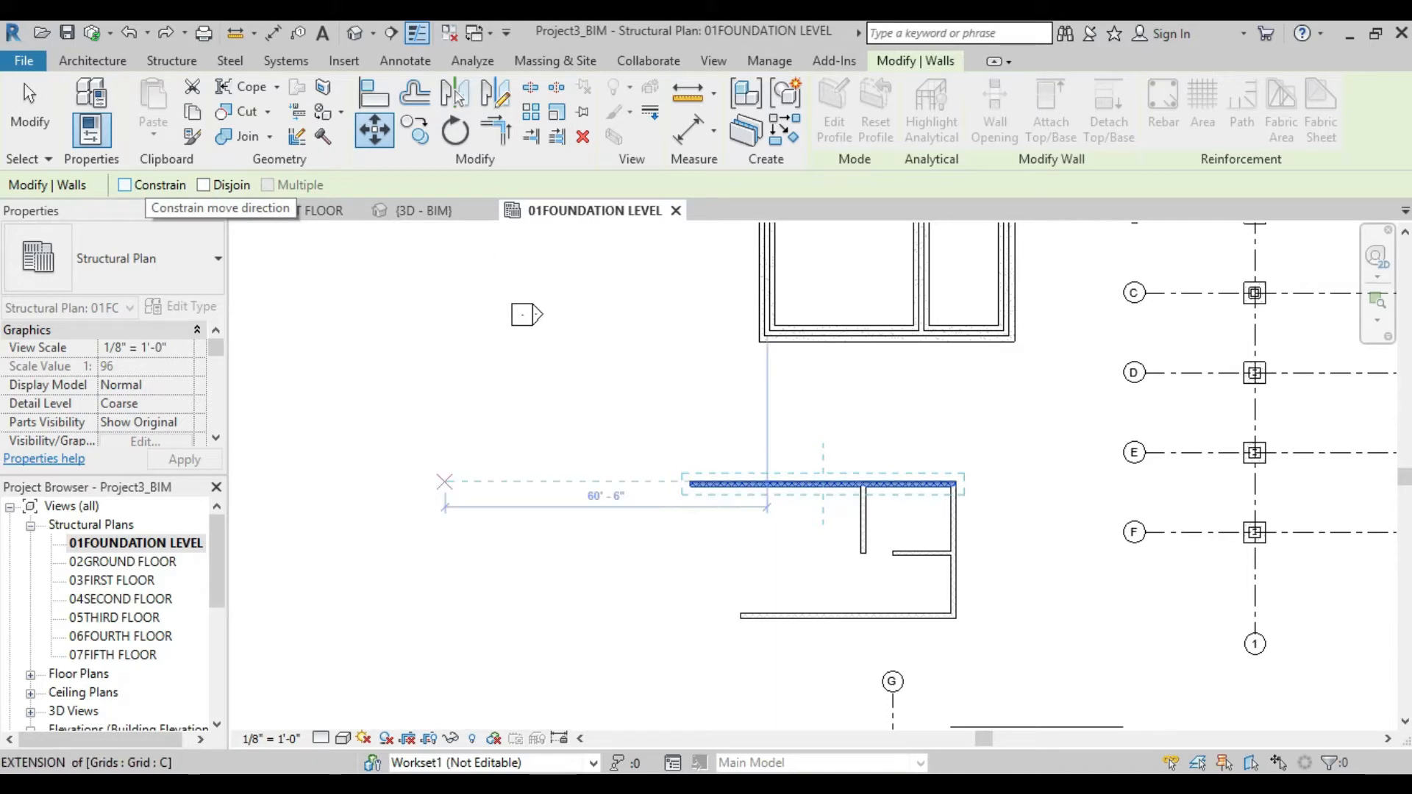
pyautogui.press('Escape')
# - Move grid line G 20' horizontally to the right
pyautogui.scroll(-3, 783, 487)
pyautogui.moveTo(783, 487); pyautogui.dragTo(566, 328, button='middle')
pyautogui.scroll(4, 678, 624)
pyautogui.moveTo(693, 564); pyautogui.dragTo(566, 504)
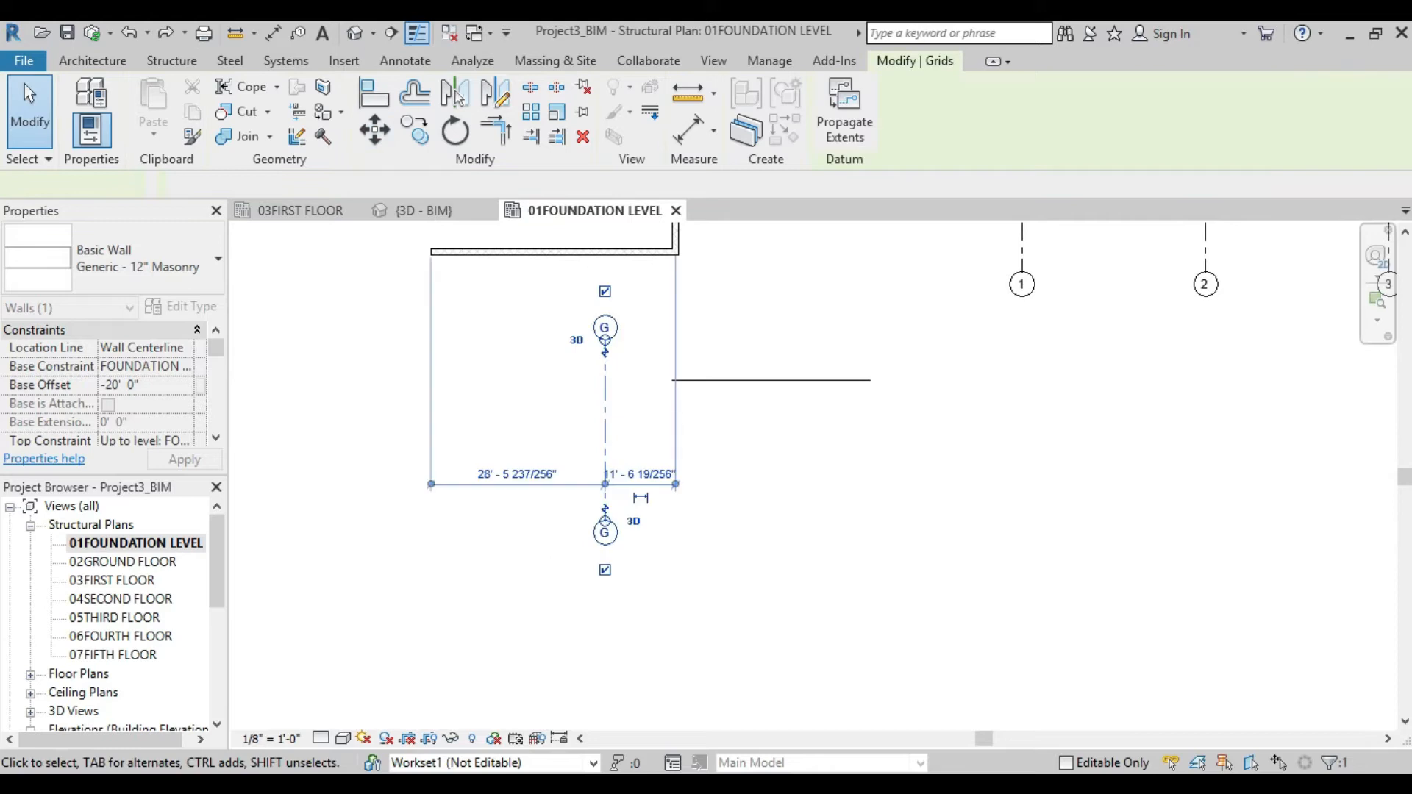
pyautogui.click(374, 130)
pyautogui.click(604, 430)
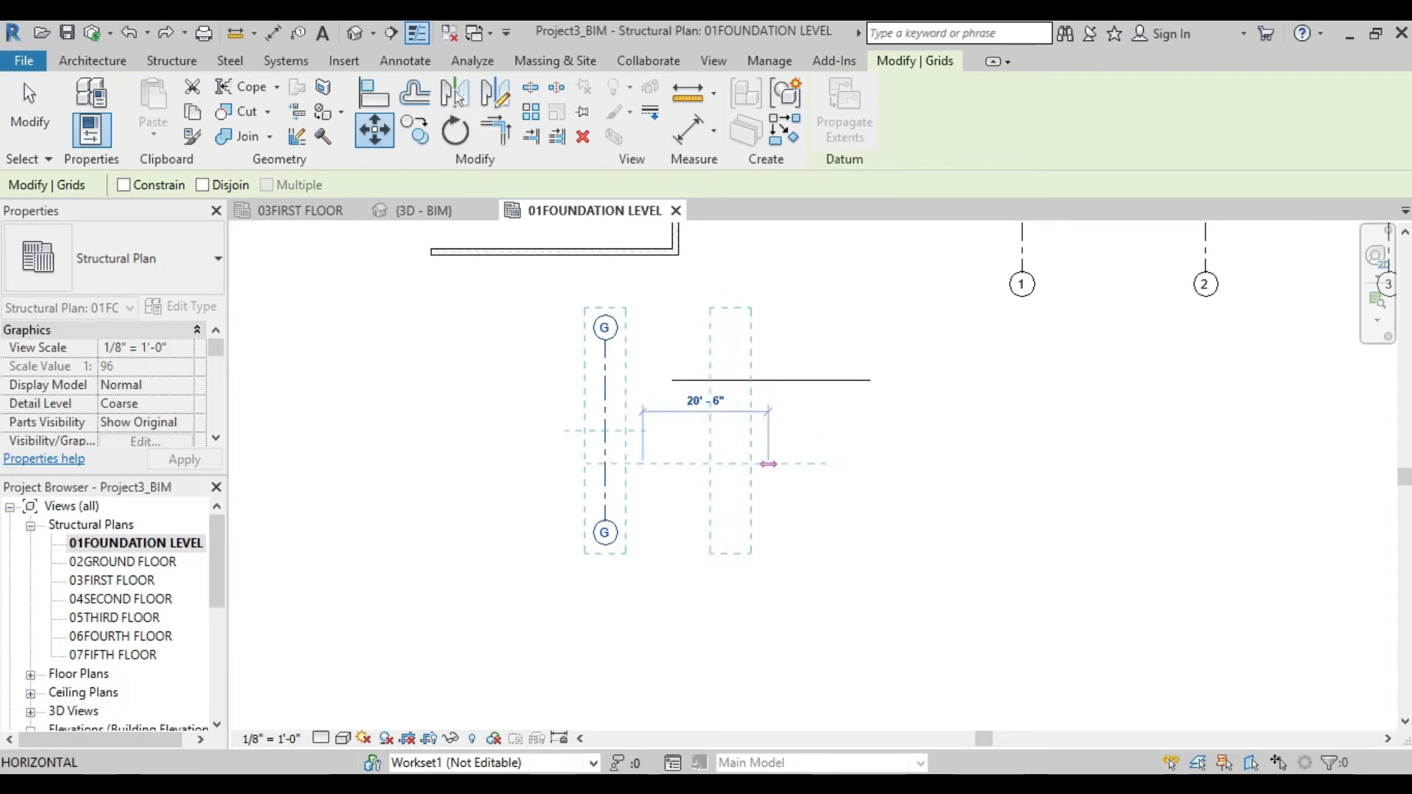
pyautogui.write('20')
pyautogui.press('Return')
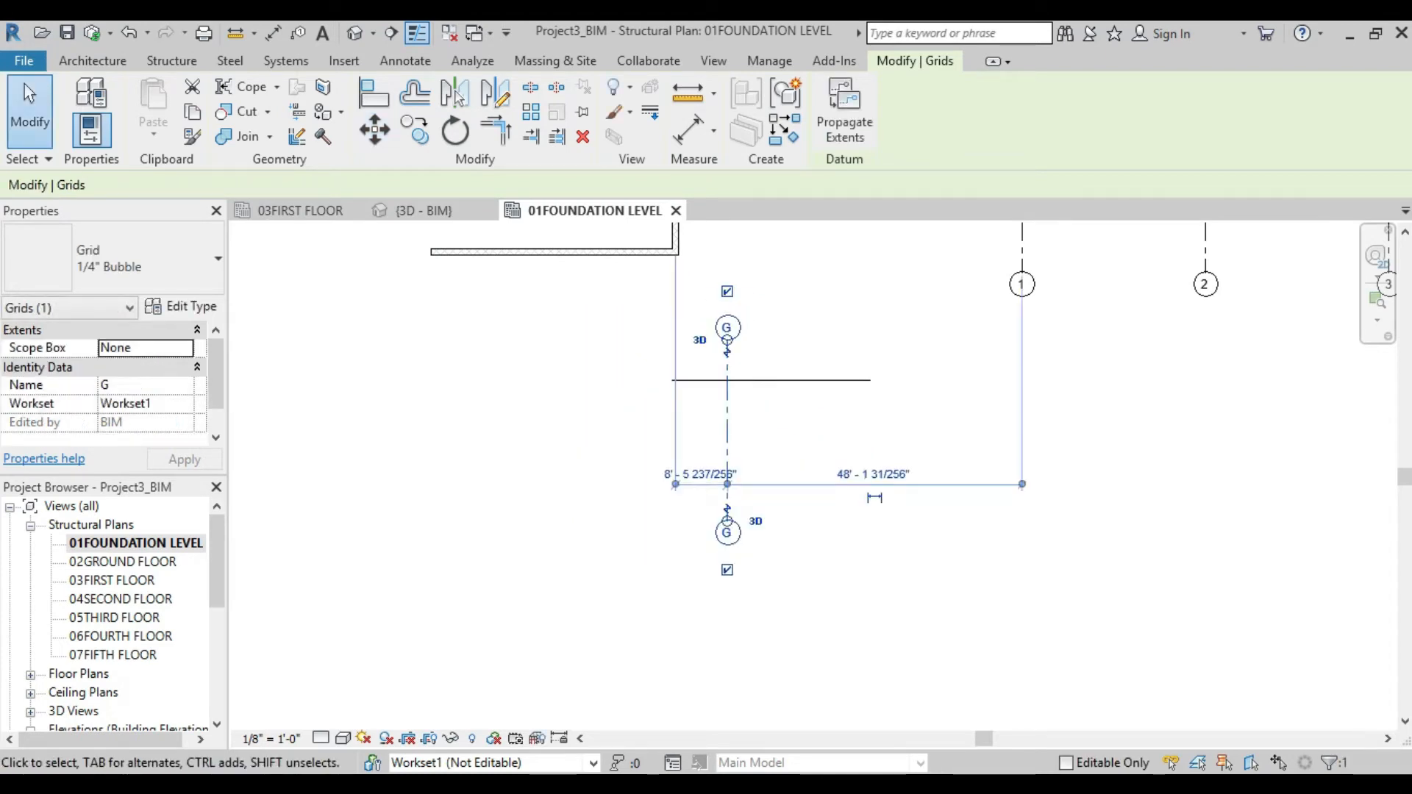
# - Move the horizontal detail line crossing grid line G 20' straight down, starting from a free point above it
pyautogui.press('Escape')
pyautogui.moveTo(737, 339); pyautogui.dragTo(753, 414, button='middle')
pyautogui.scroll(5, 753, 414)
pyautogui.scroll(-2, 874, 452)
pyautogui.scroll(-1, 876, 450)
pyautogui.moveTo(990, 417); pyautogui.dragTo(925, 563)
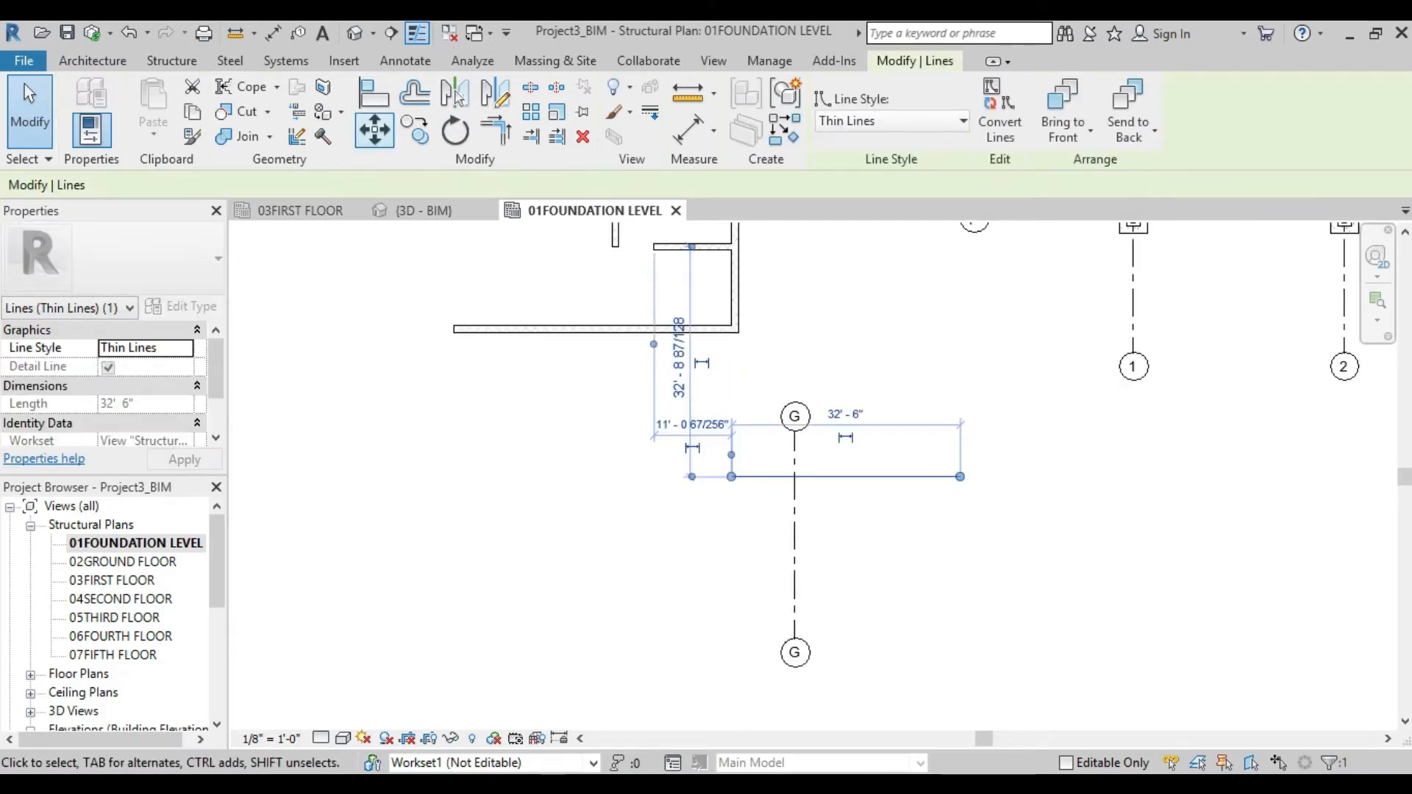
pyautogui.click(374, 130)
pyautogui.click(960, 378)
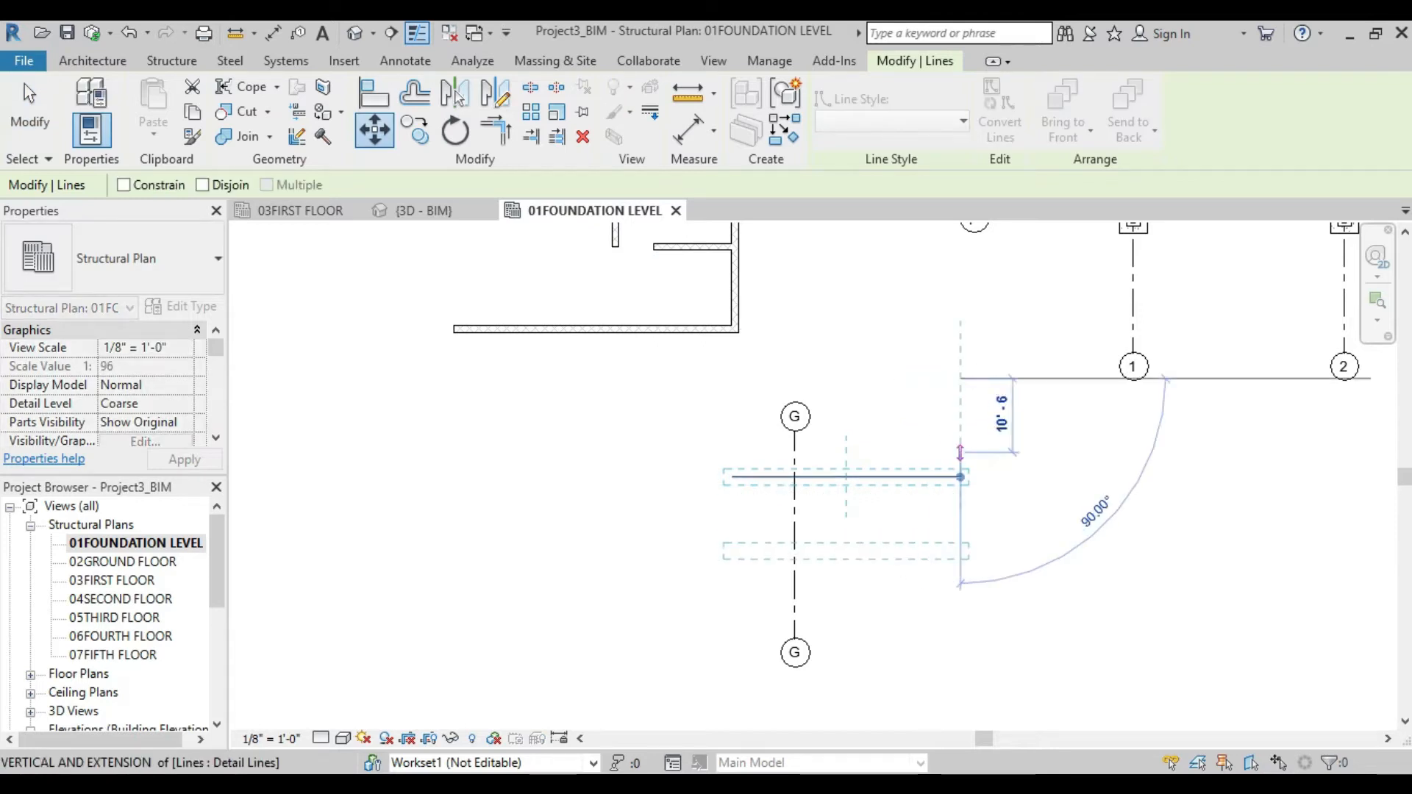
pyautogui.write('20')
pyautogui.press('Return')
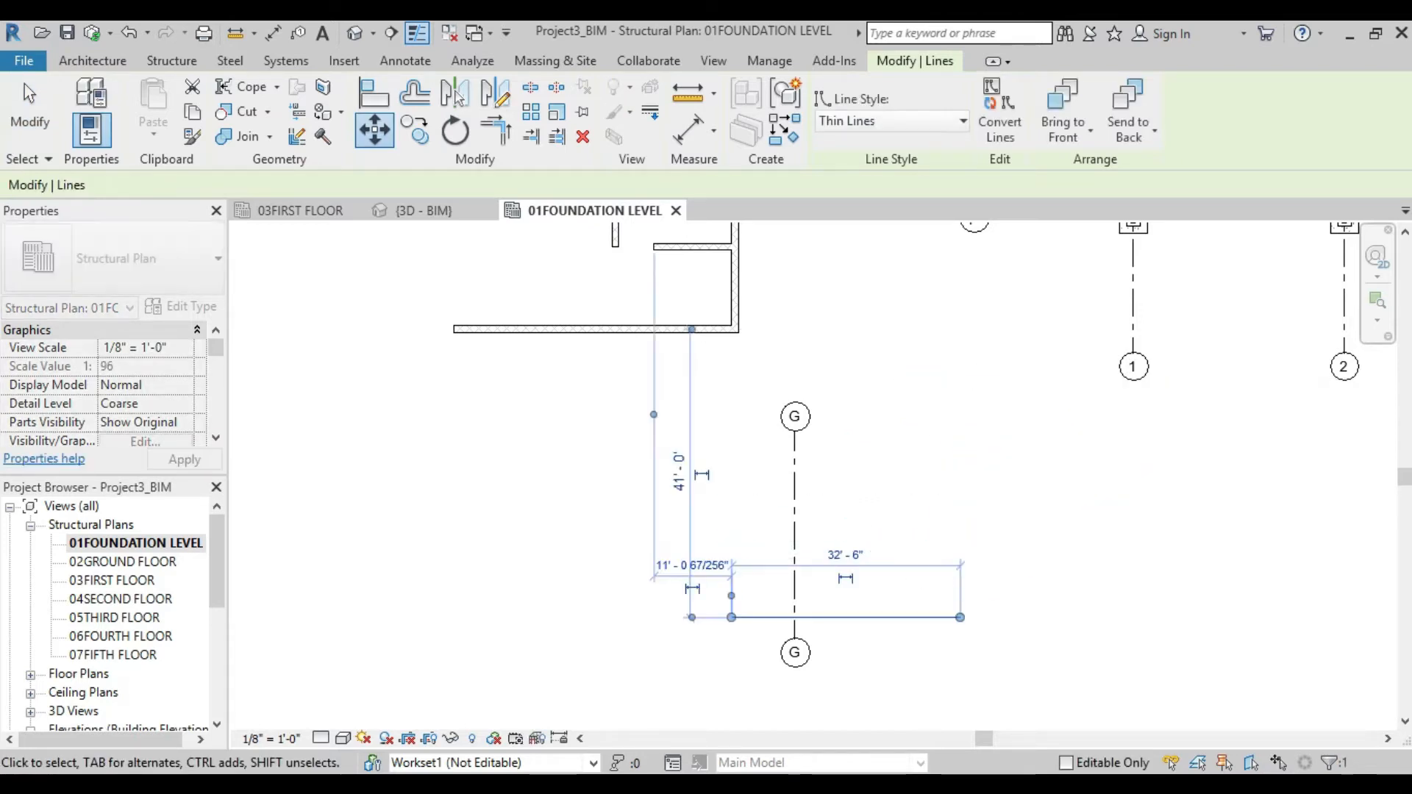
pyautogui.press('Escape')
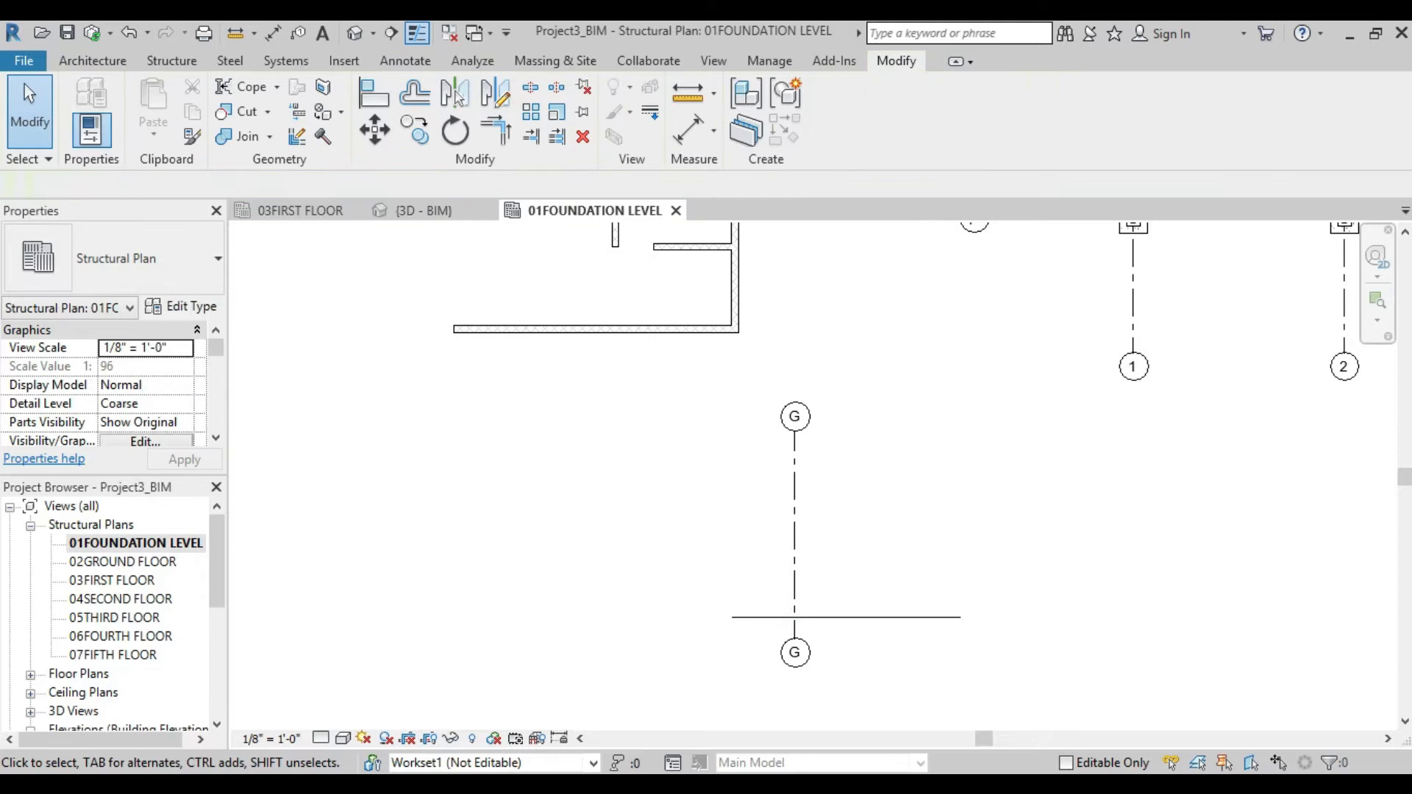
pyautogui.press('m')
pyautogui.press('v')
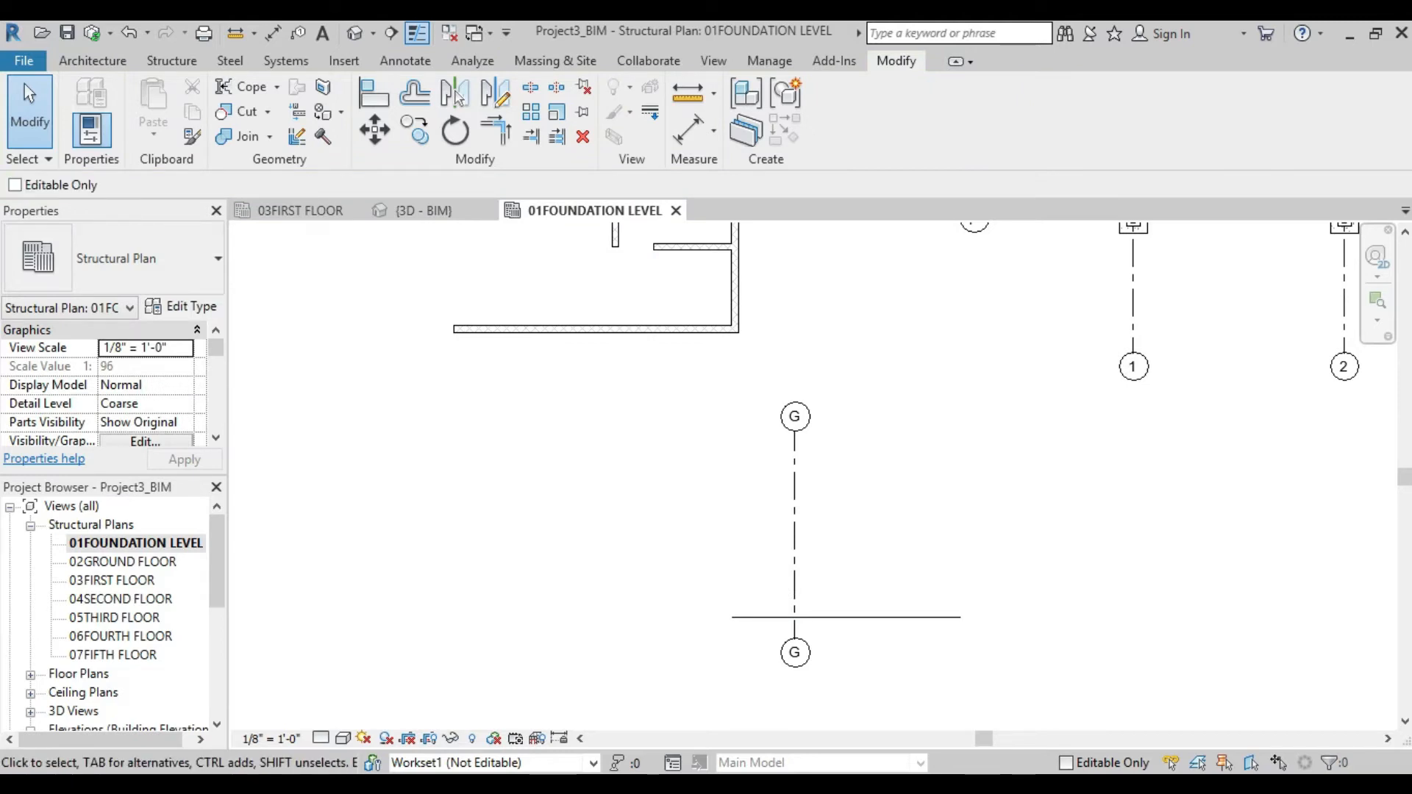
pyautogui.click(937, 617)
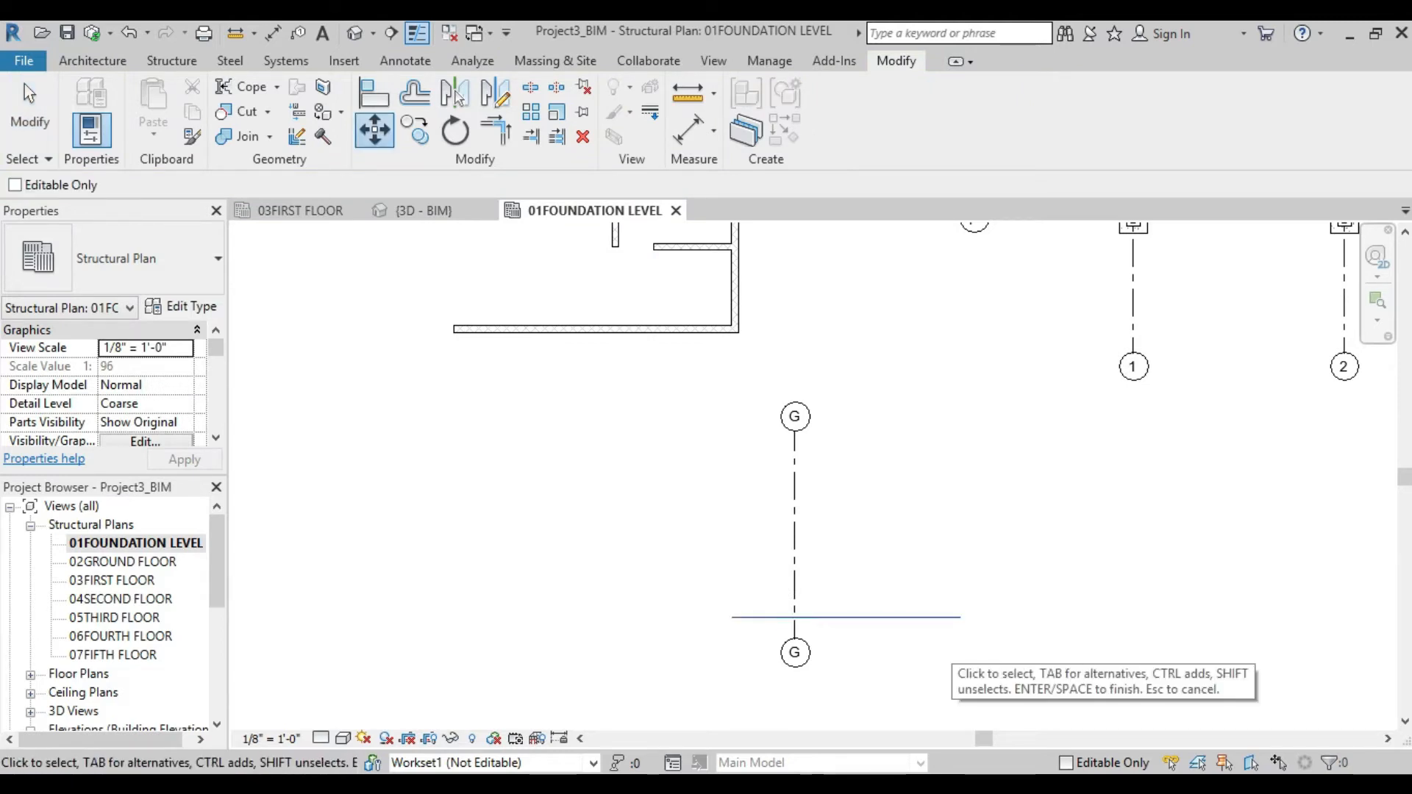
pyautogui.press('Return')
pyautogui.click(931, 585)
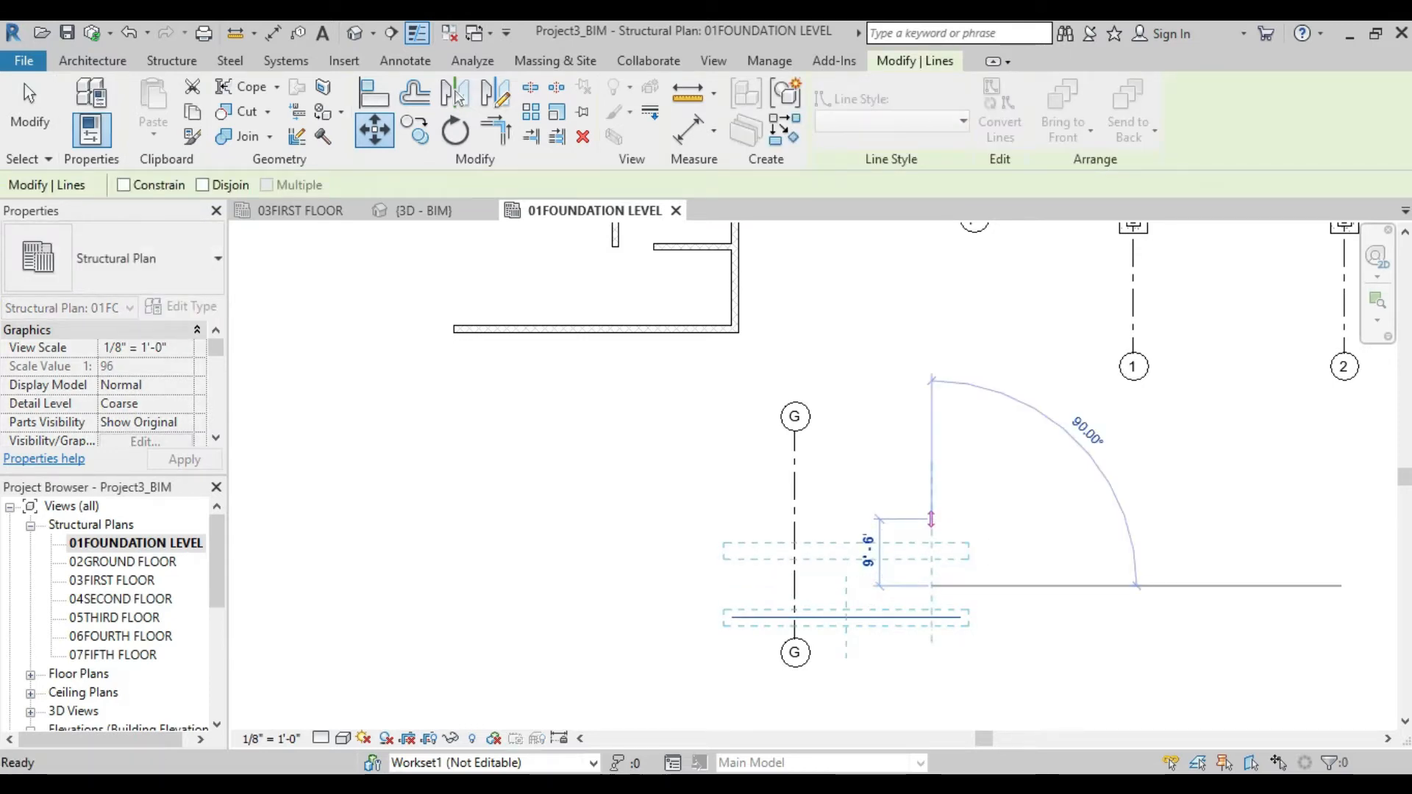
pyautogui.press('Escape')
pyautogui.press('Escape')
pyautogui.moveTo(846, 412); pyautogui.dragTo(868, 511, button='middle')
pyautogui.moveTo(586, 494); pyautogui.dragTo(528, 396)
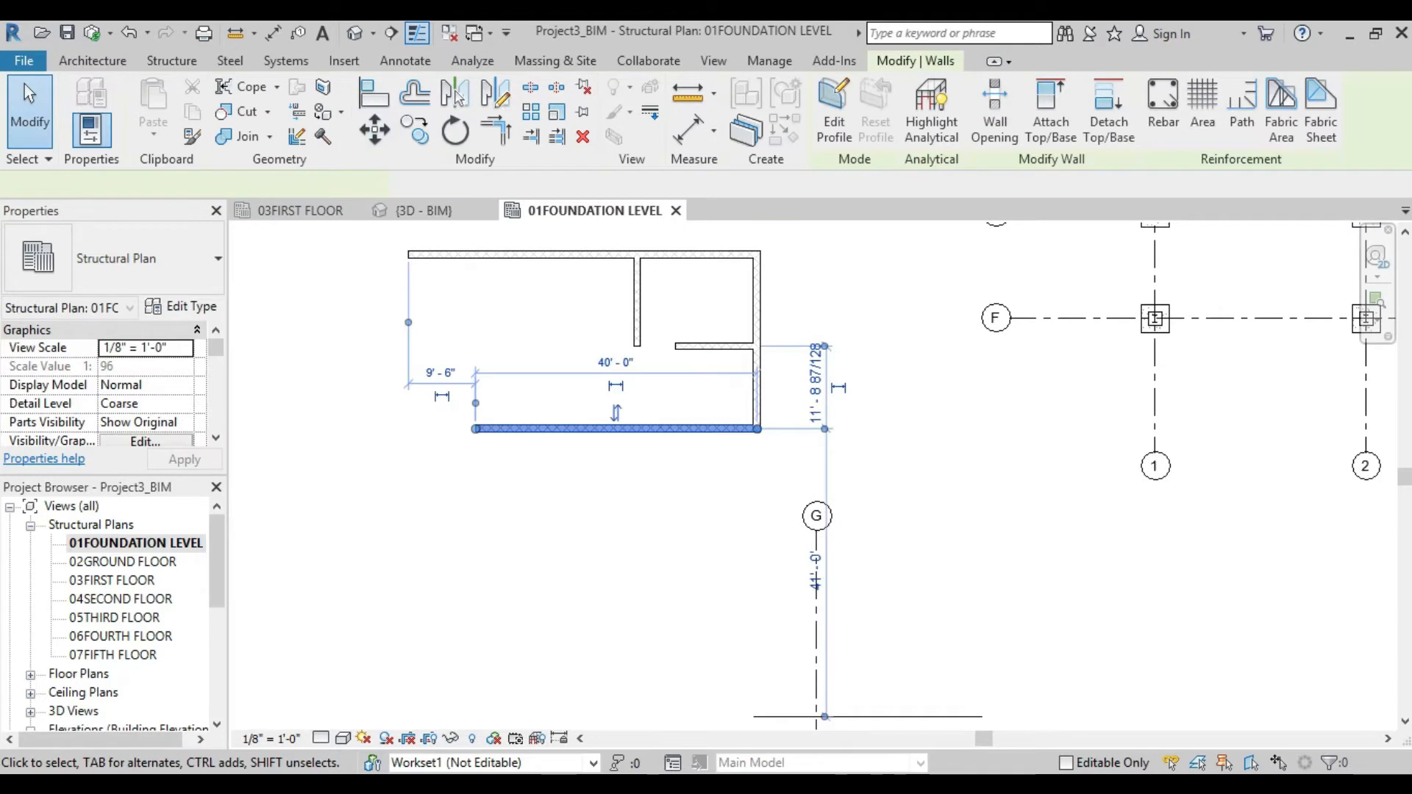
pyautogui.moveTo(912, 520); pyautogui.dragTo(772, 622)
pyautogui.moveTo(963, 620); pyautogui.dragTo(901, 722)
pyautogui.press('Escape')
pyautogui.moveTo(831, 610); pyautogui.dragTo(933, 591, button='middle')
pyautogui.moveTo(672, 368); pyautogui.dragTo(608, 473)
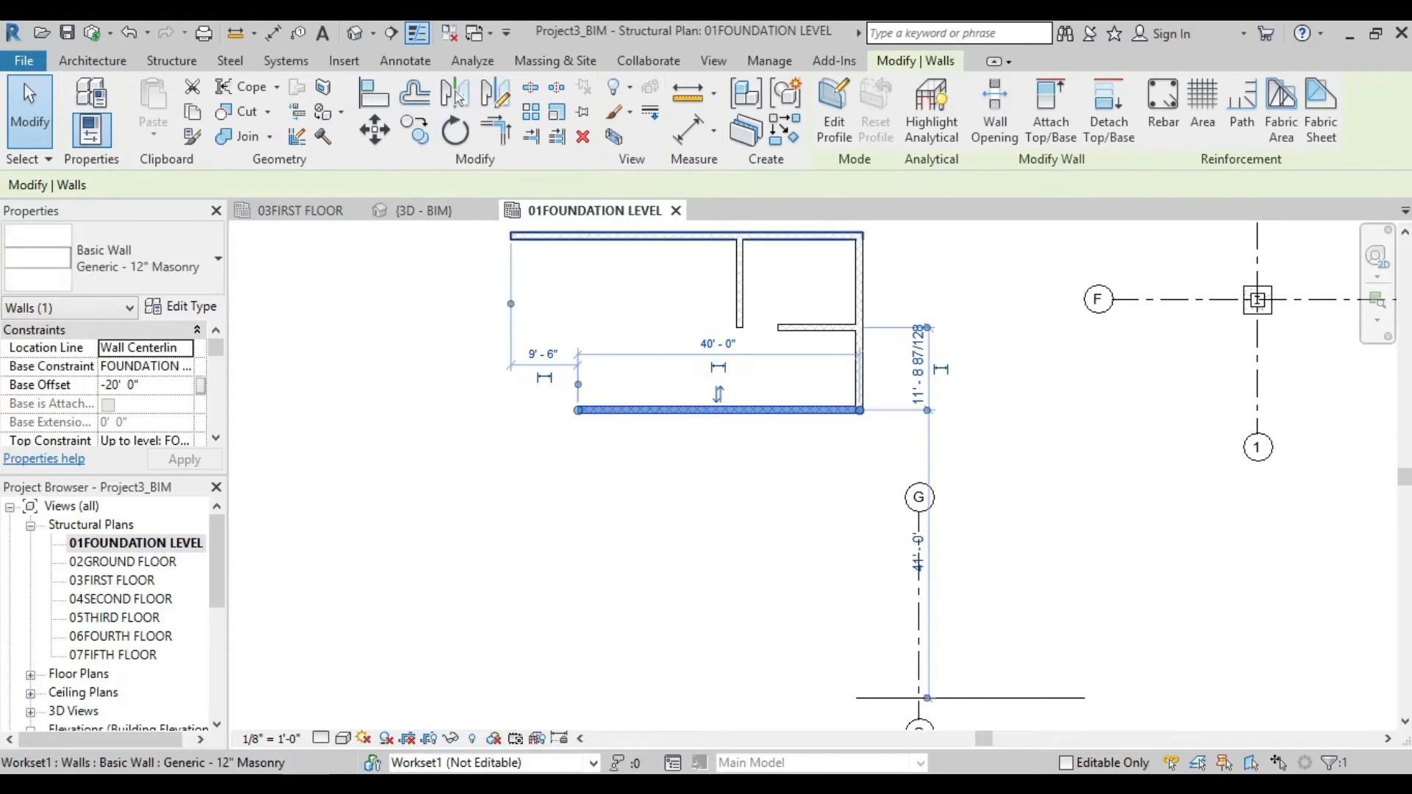
pyautogui.click(374, 130)
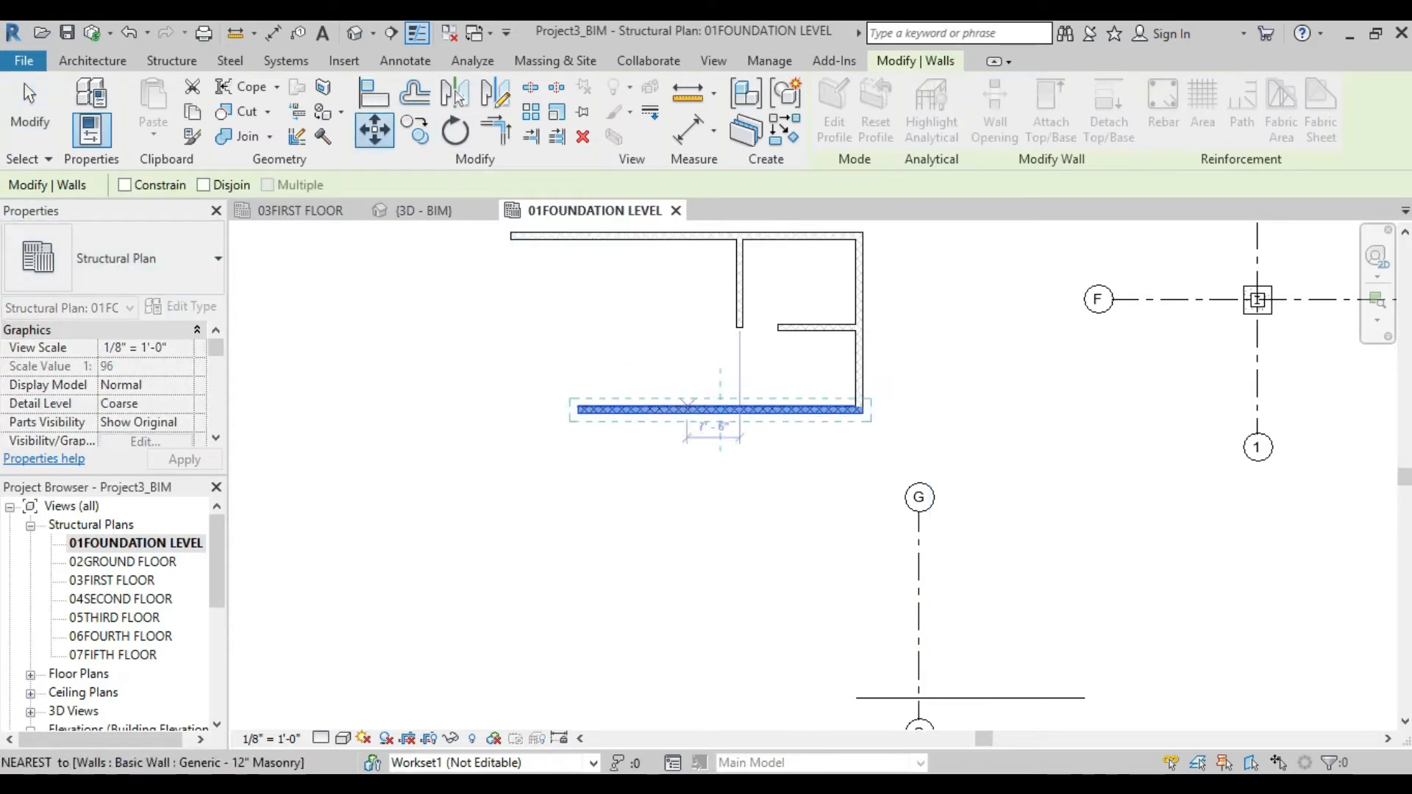
pyautogui.press('Escape')
pyautogui.press('Escape')
# - Move the lower horizontal wall 10' straight down from a free base point, picking the wall after starting the Move command
pyautogui.scroll(-2, 709, 456)
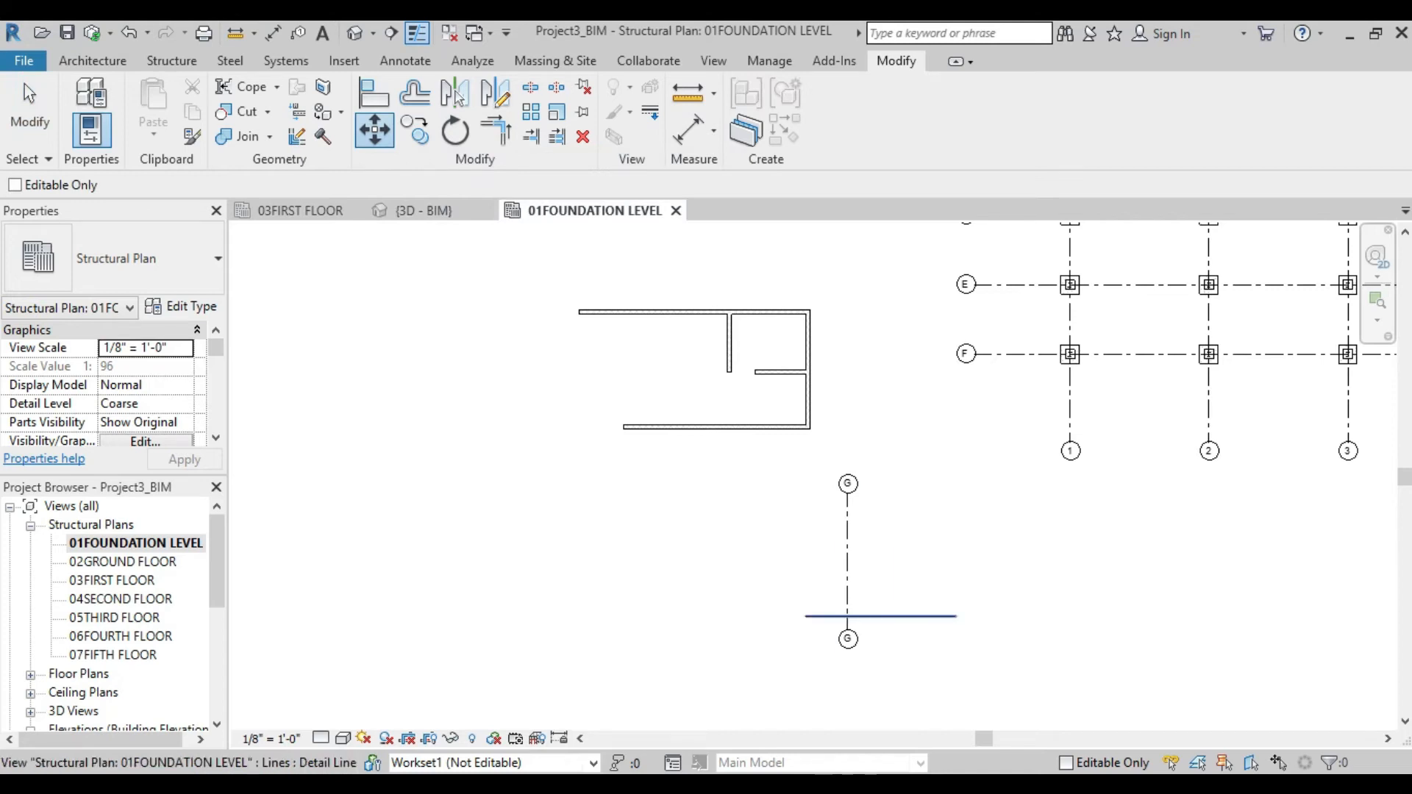
pyautogui.click(760, 426)
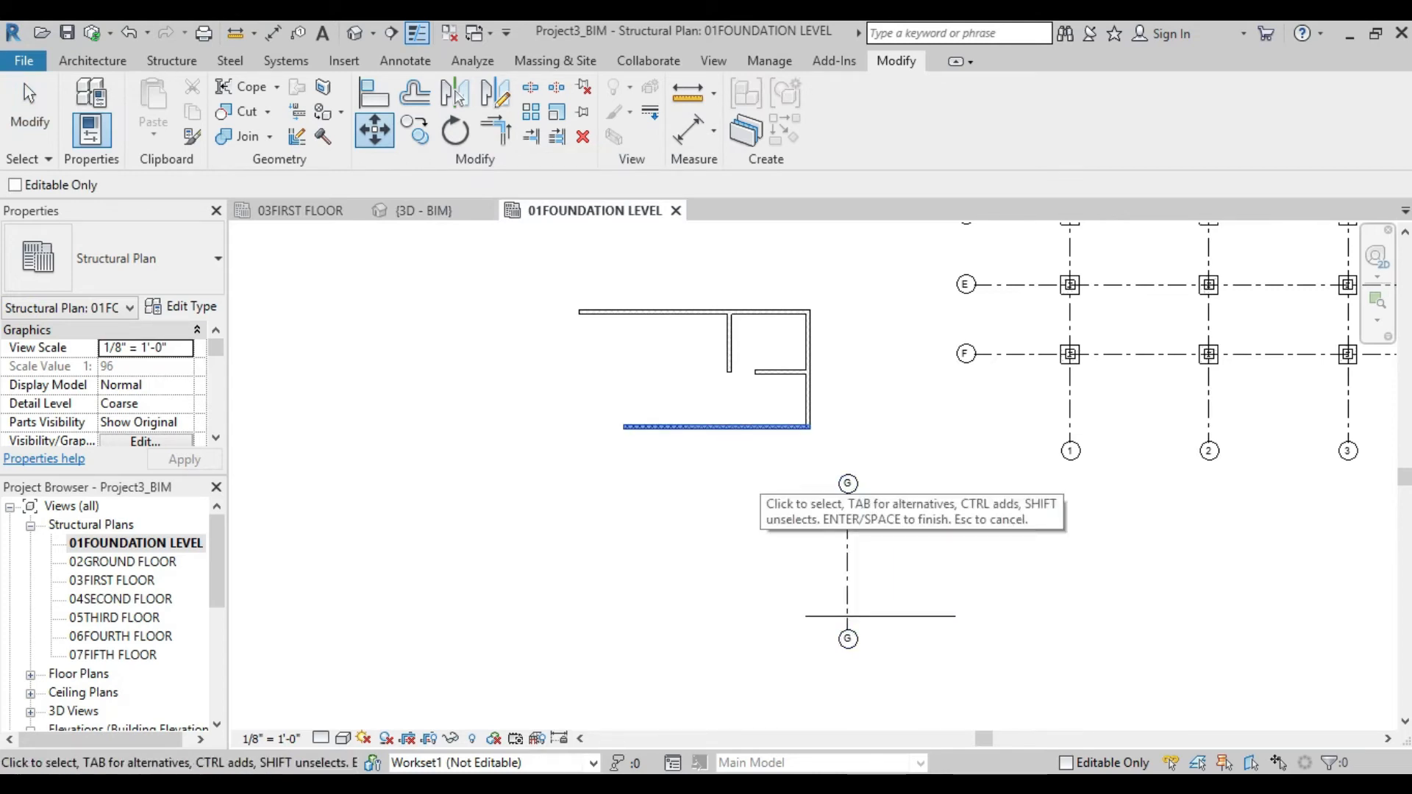
pyautogui.press('Return')
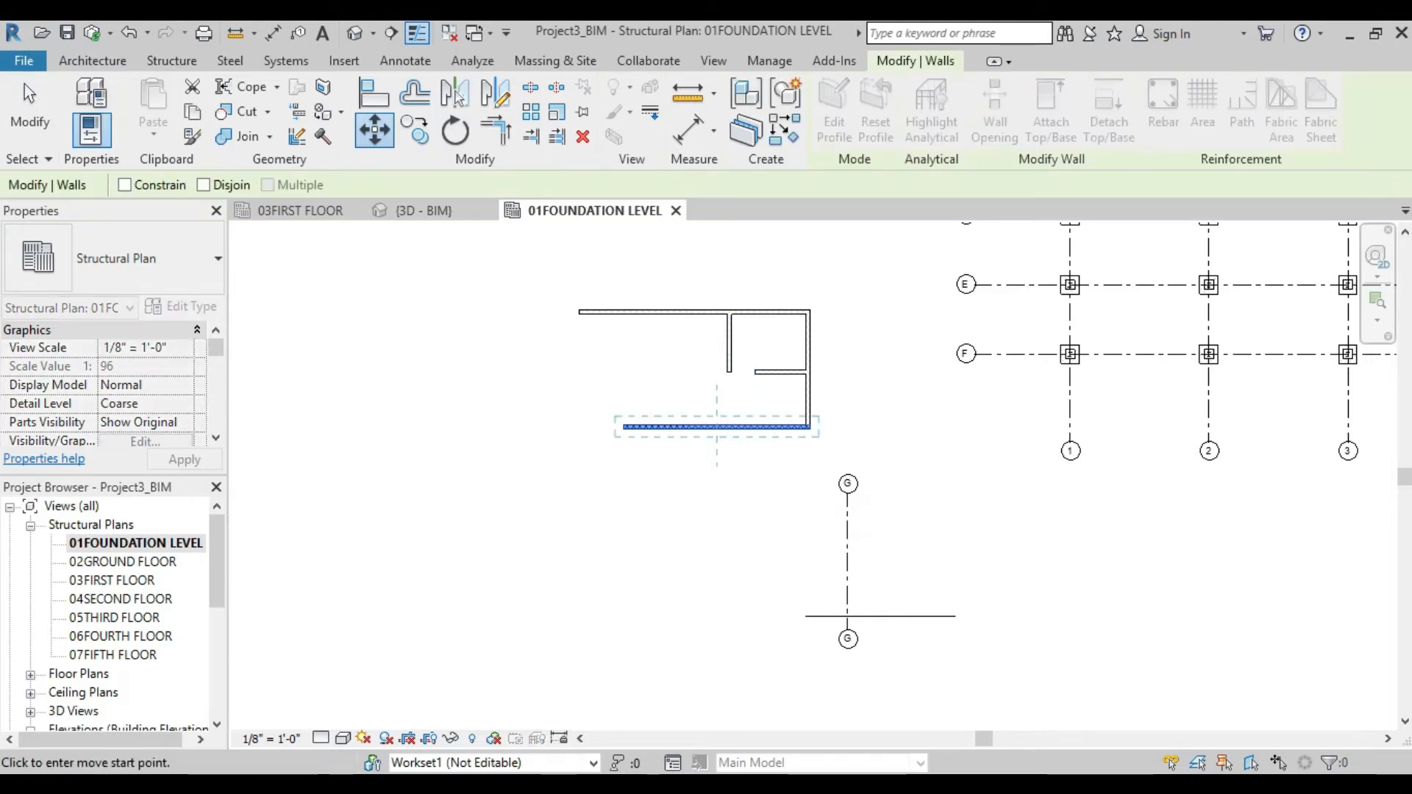
pyautogui.scroll(3, 736, 445)
pyautogui.scroll(4, 575, 418)
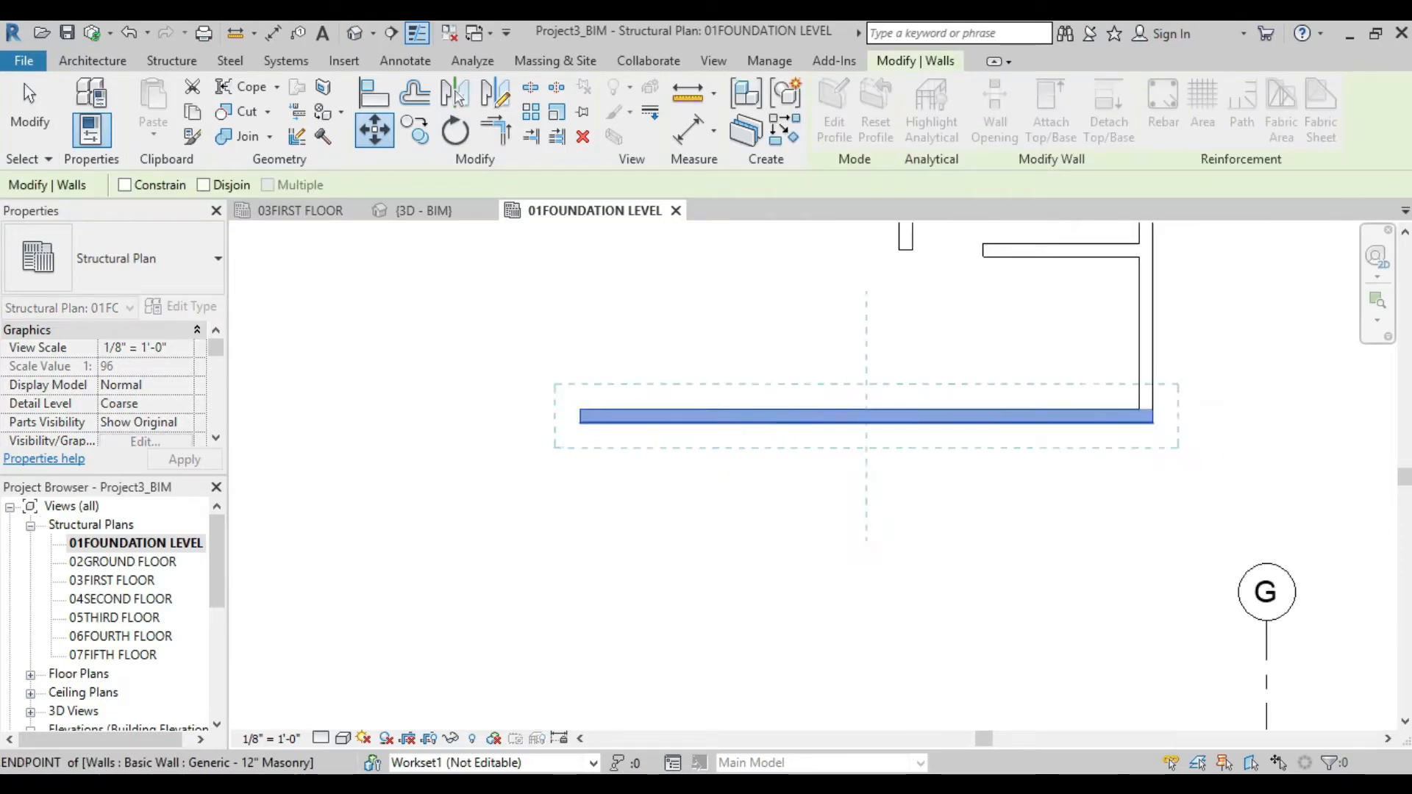
pyautogui.scroll(-5, 581, 414)
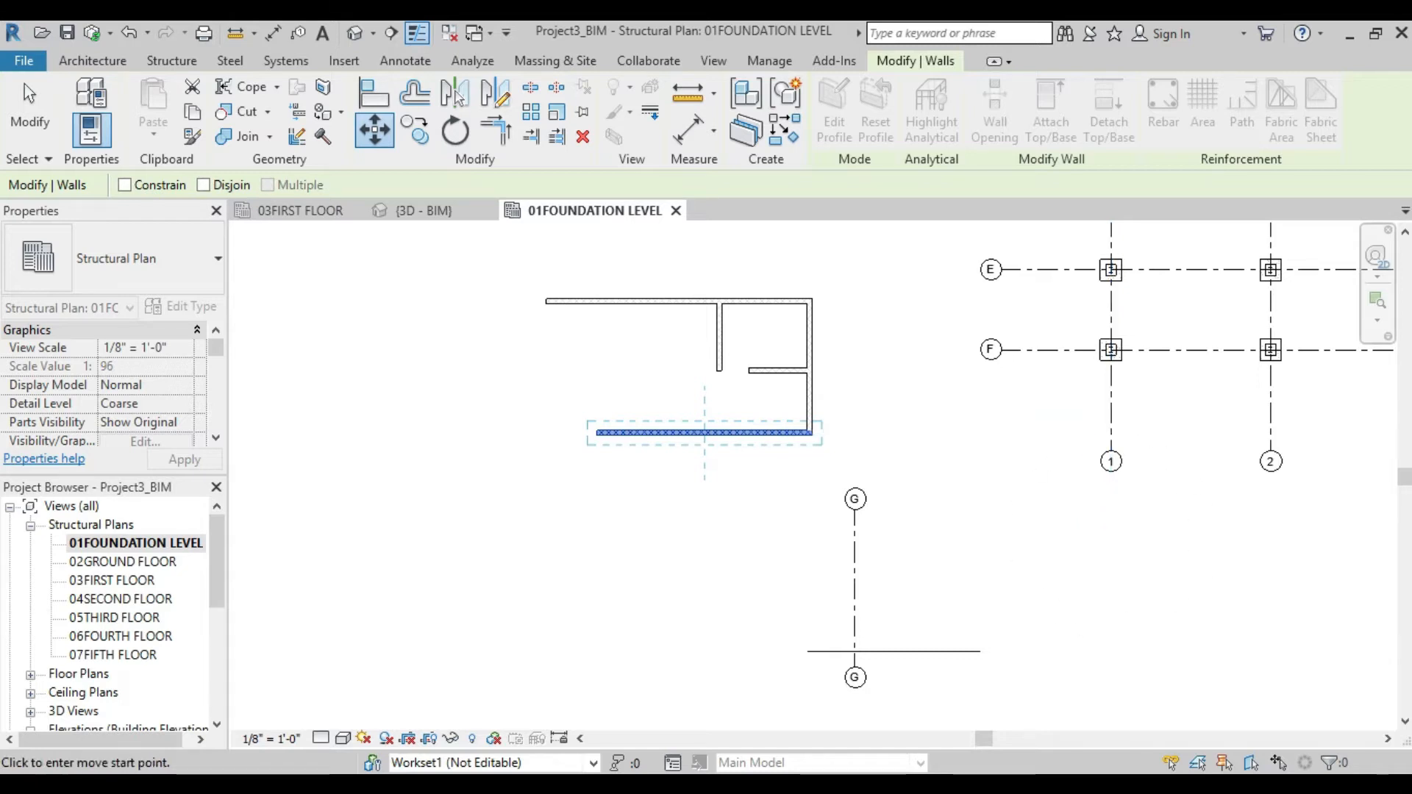
pyautogui.click(1044, 539)
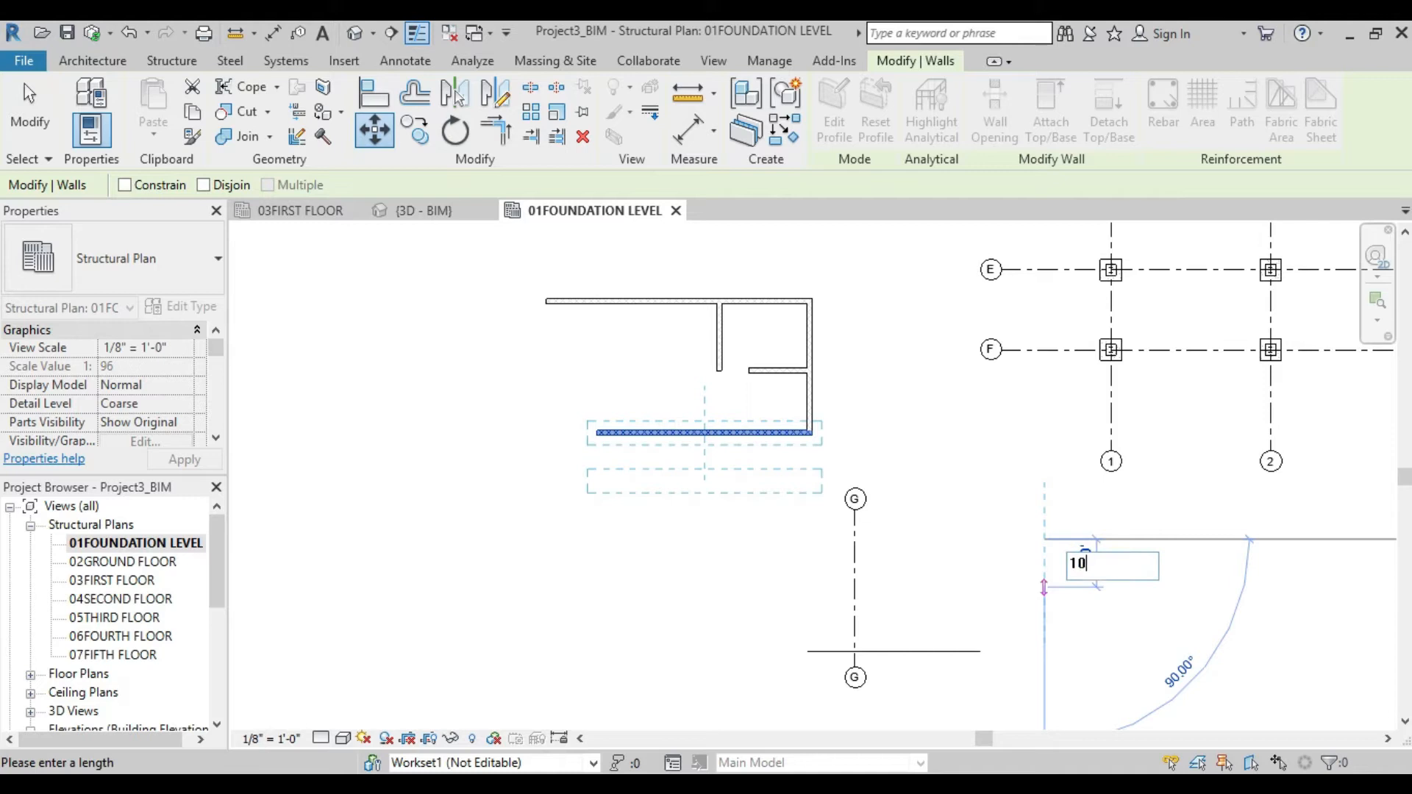
pyautogui.write('10')
pyautogui.press('Return')
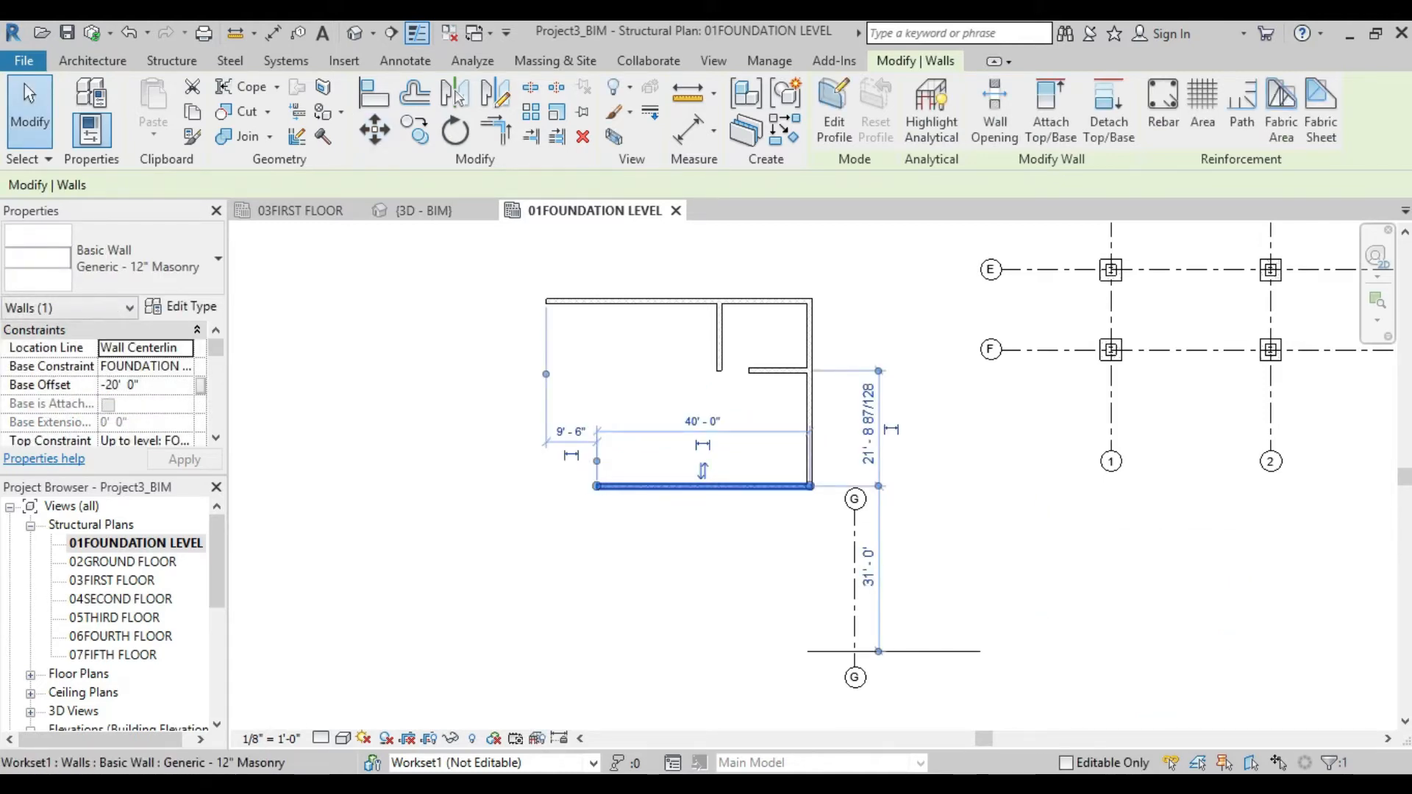
pyautogui.press('Escape')
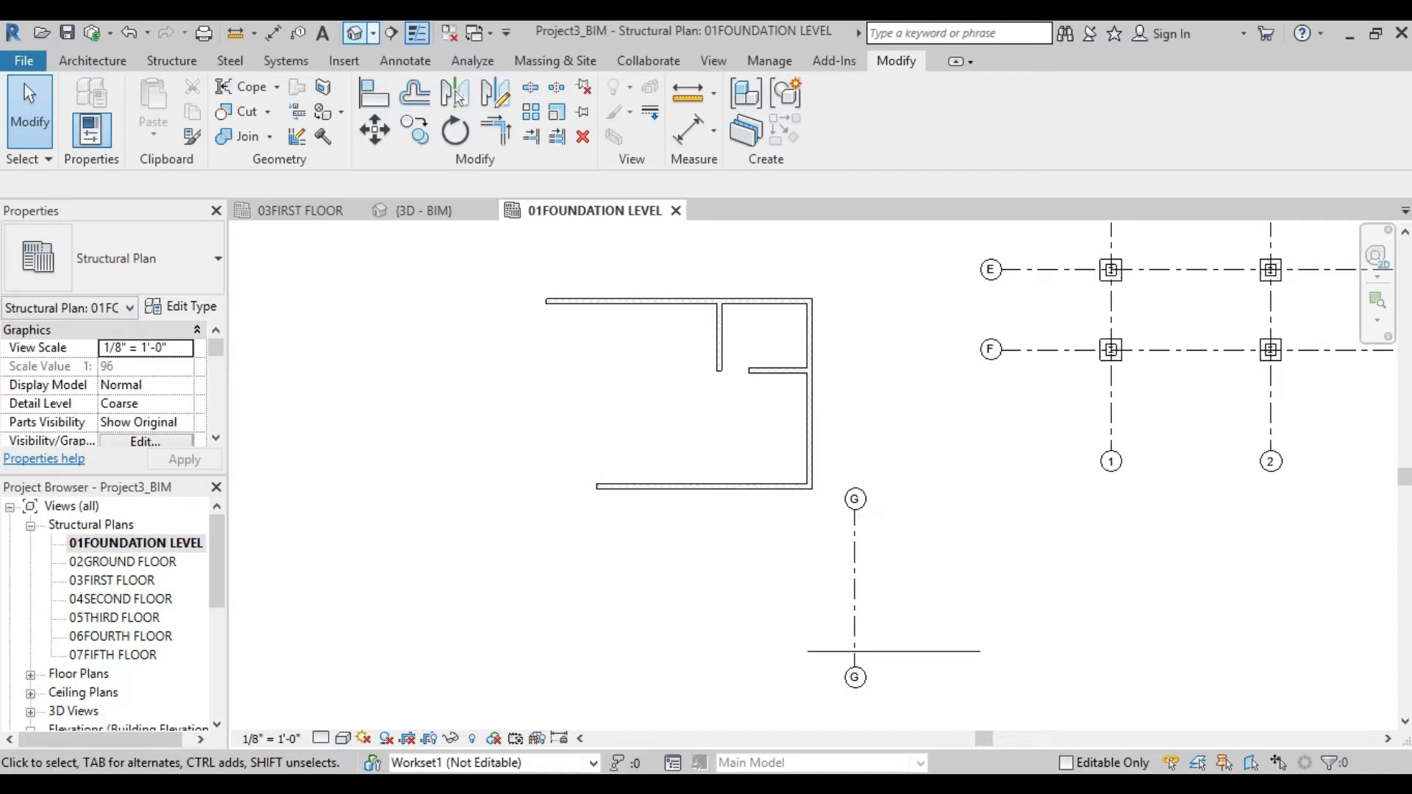
# - In the 3D - BIM view, try moving the first wall box's end wall about 56' outward with Constrain on, and undo the move
pyautogui.click(420, 210)
pyautogui.scroll(5, 1353, 329)
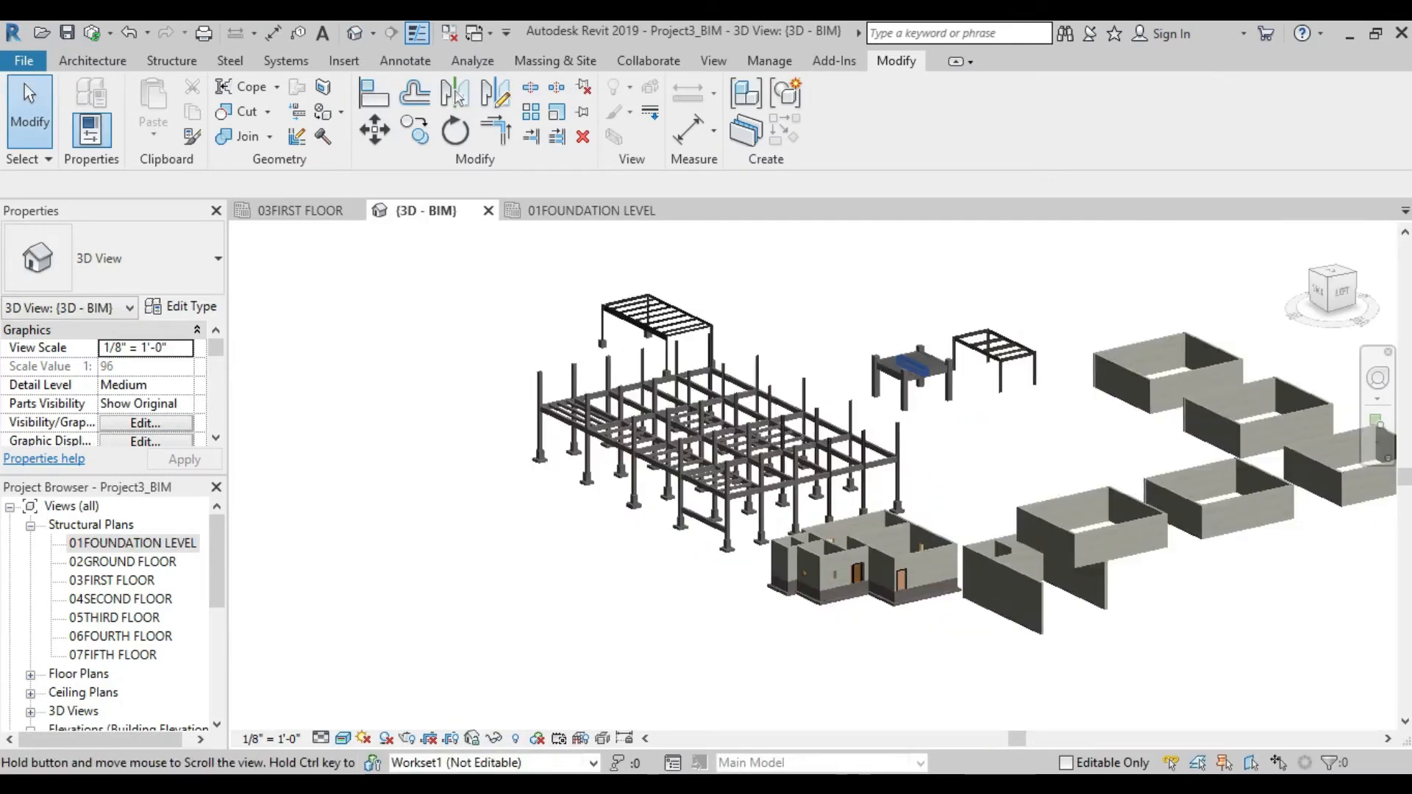
pyautogui.click(1019, 373)
pyautogui.moveTo(1018, 373); pyautogui.dragTo(851, 454, button='middle')
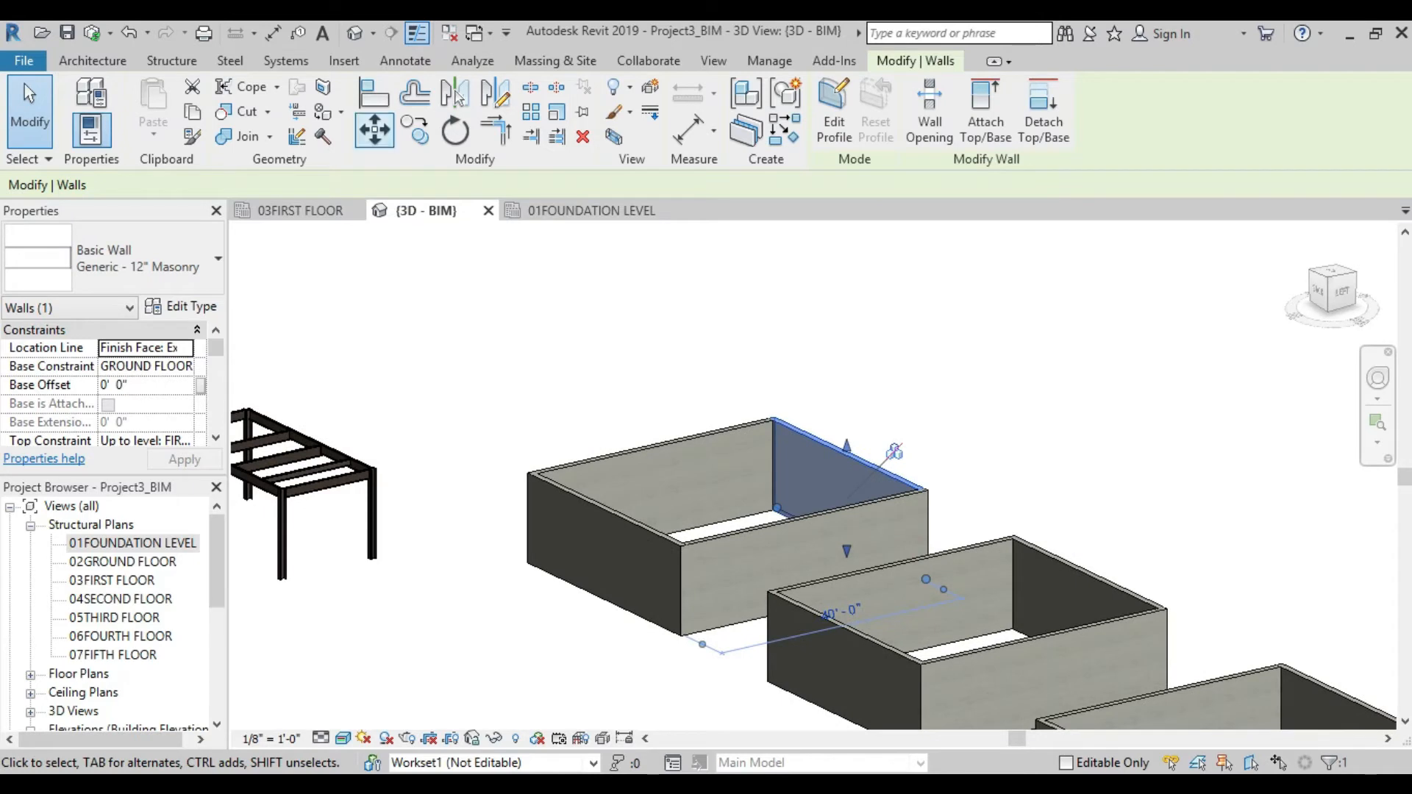
pyautogui.click(375, 131)
pyautogui.click(839, 429)
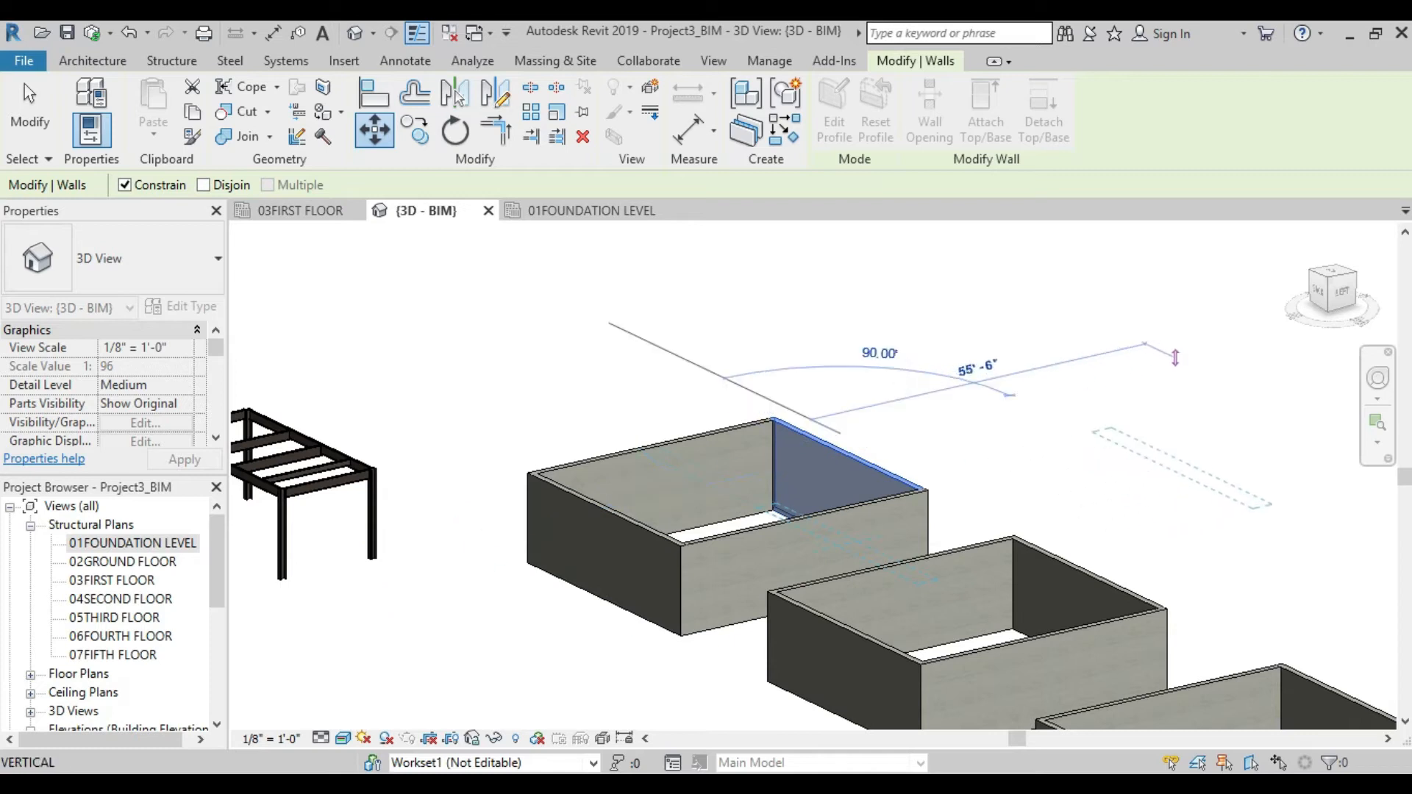
pyautogui.click(1181, 357)
pyautogui.moveTo(1181, 356); pyautogui.dragTo(1067, 401, button='middle')
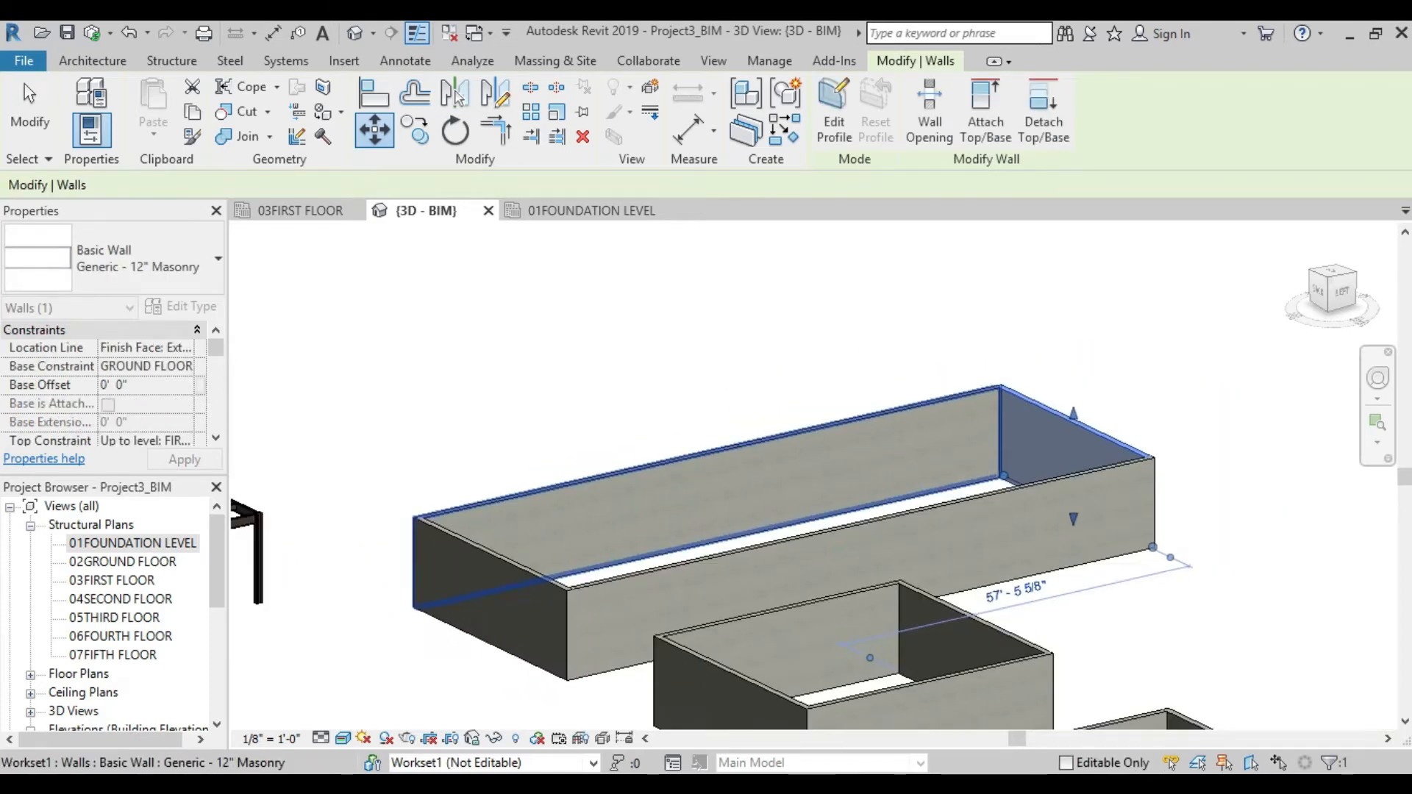
pyautogui.hotkey('ctrl', 'z')
pyautogui.click(875, 466)
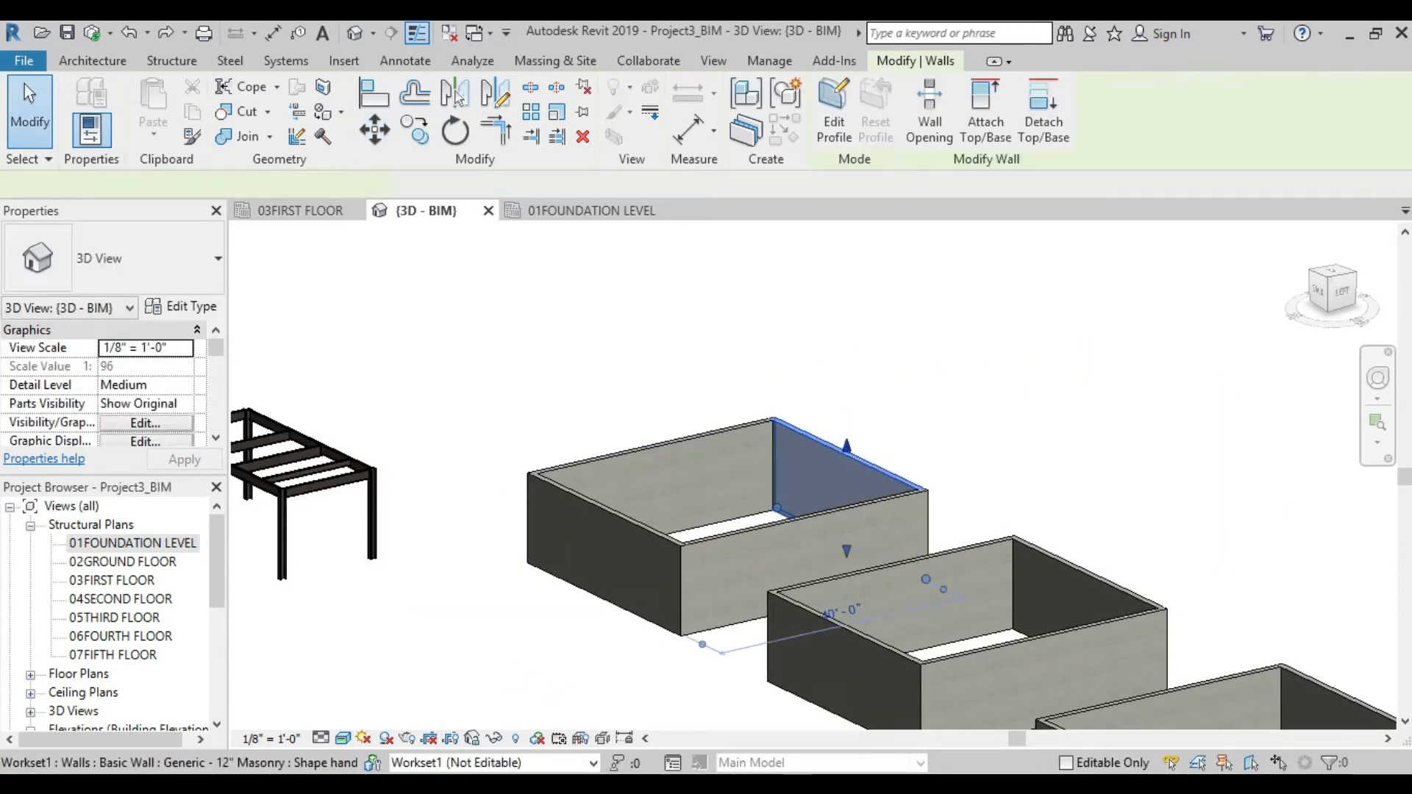
pyautogui.click(415, 130)
pyautogui.press('Escape')
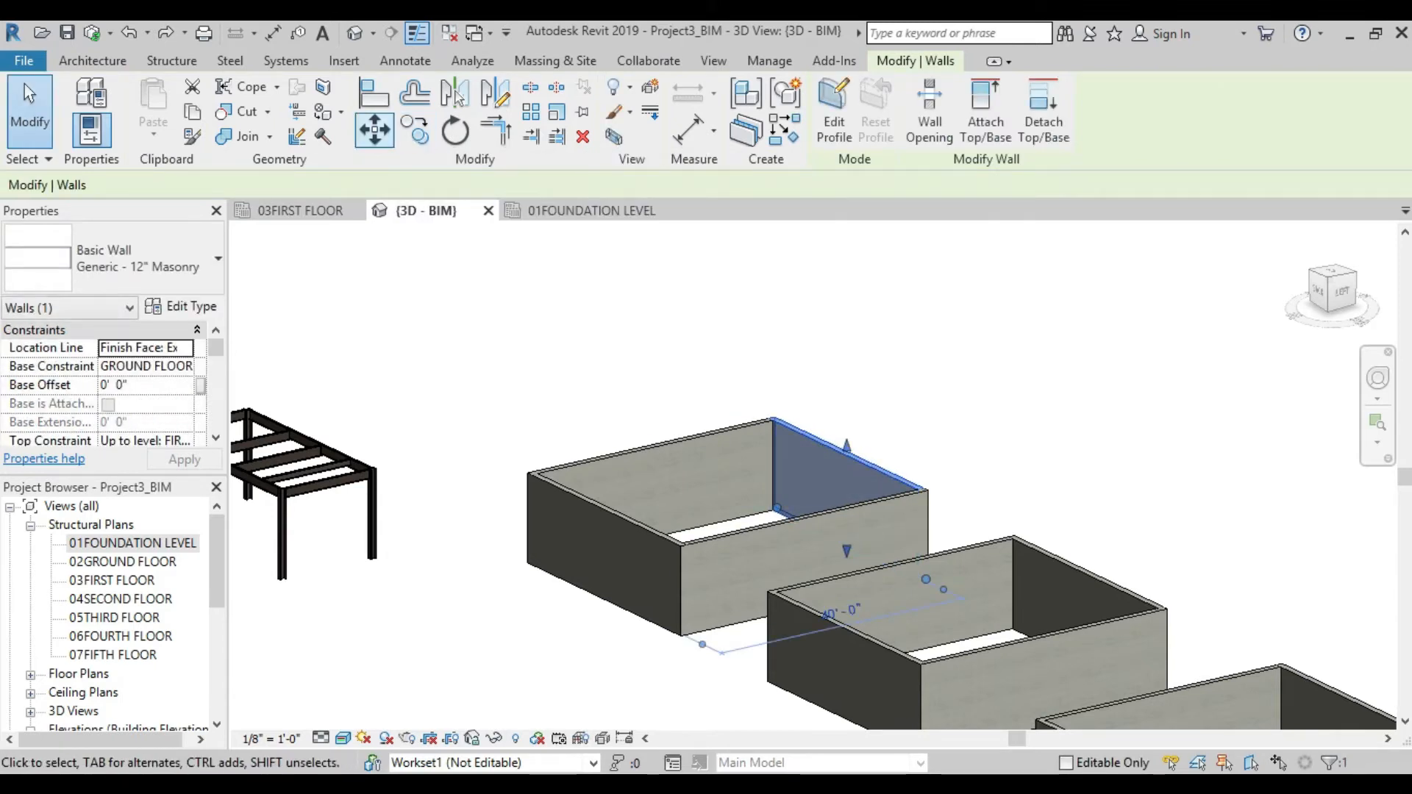
pyautogui.click(374, 130)
pyautogui.click(799, 389)
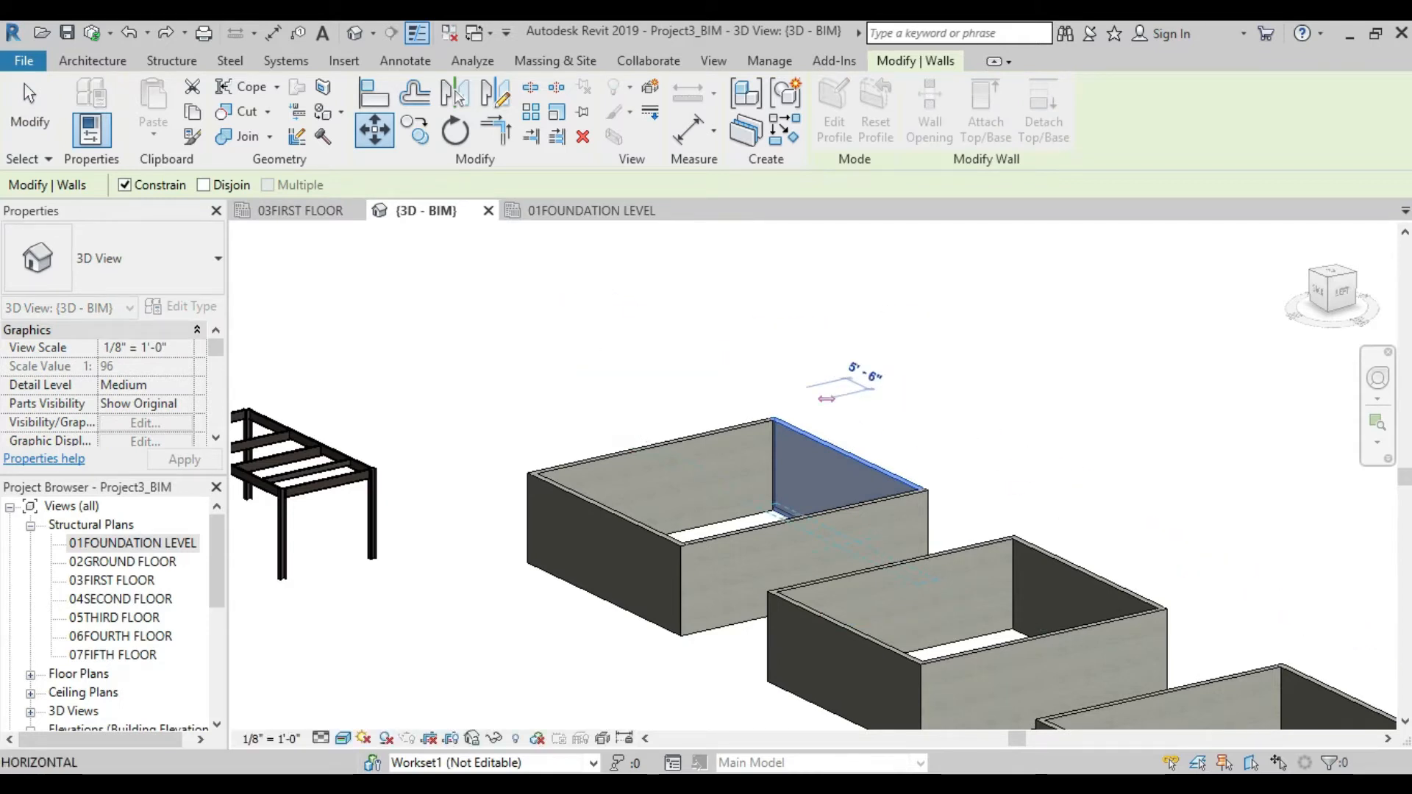
pyautogui.click(593, 288)
pyautogui.moveTo(593, 288); pyautogui.dragTo(736, 361, button='middle')
pyautogui.scroll(-3, 736, 361)
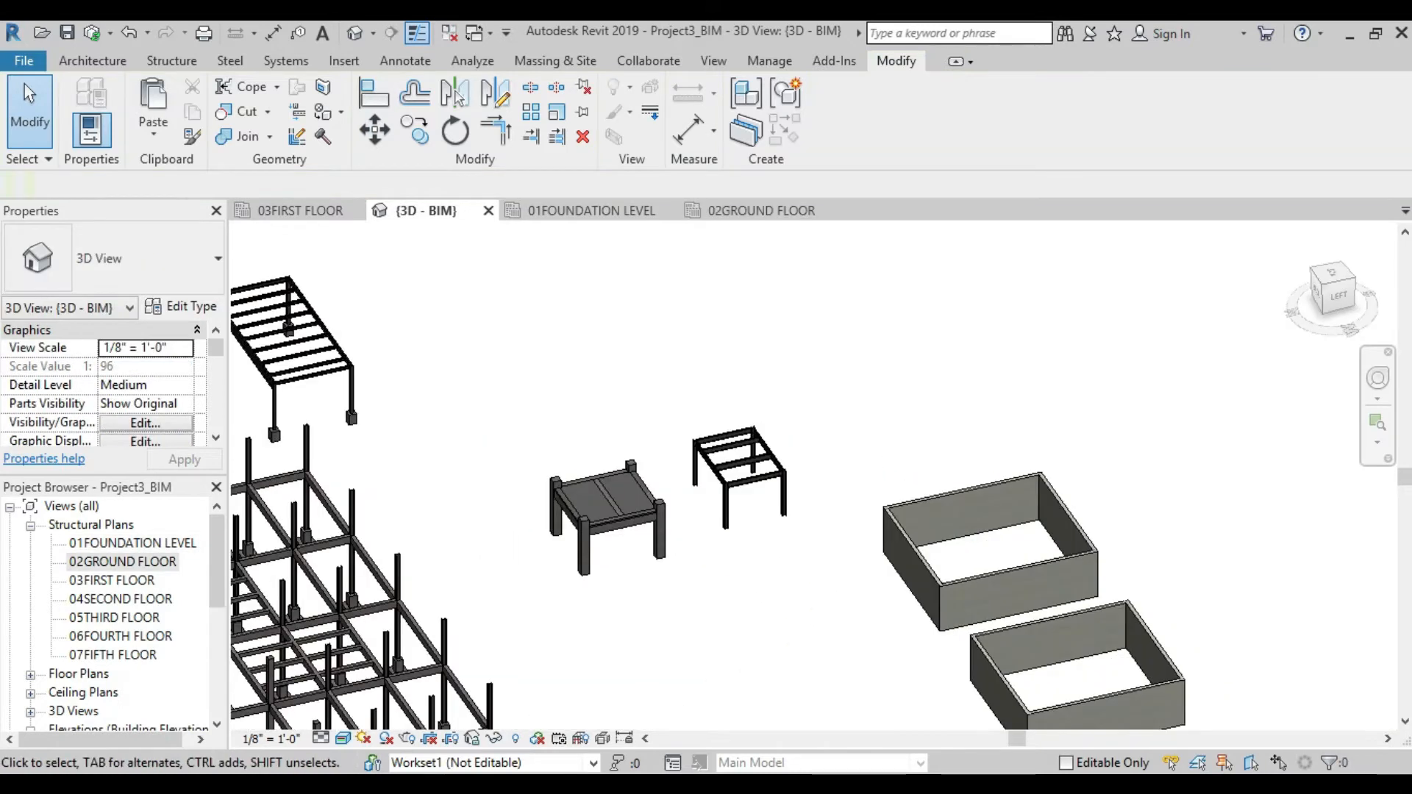
# - Move the first box's back wall outward with Constrain on, to about 64'-6" from the opposite wall
pyautogui.moveTo(960, 492); pyautogui.dragTo(866, 470, button='middle')
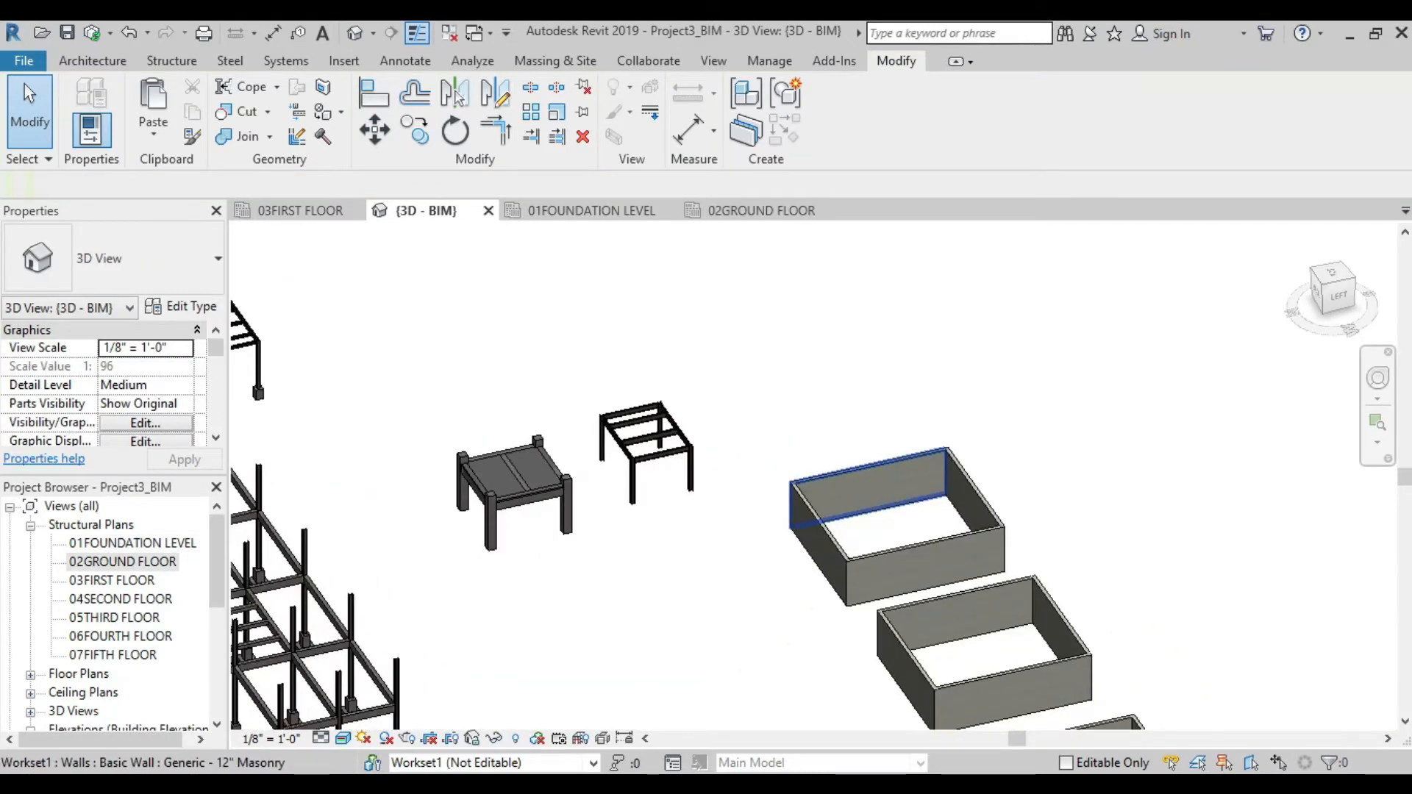
pyautogui.click(867, 478)
pyautogui.press('m')
pyautogui.press('v')
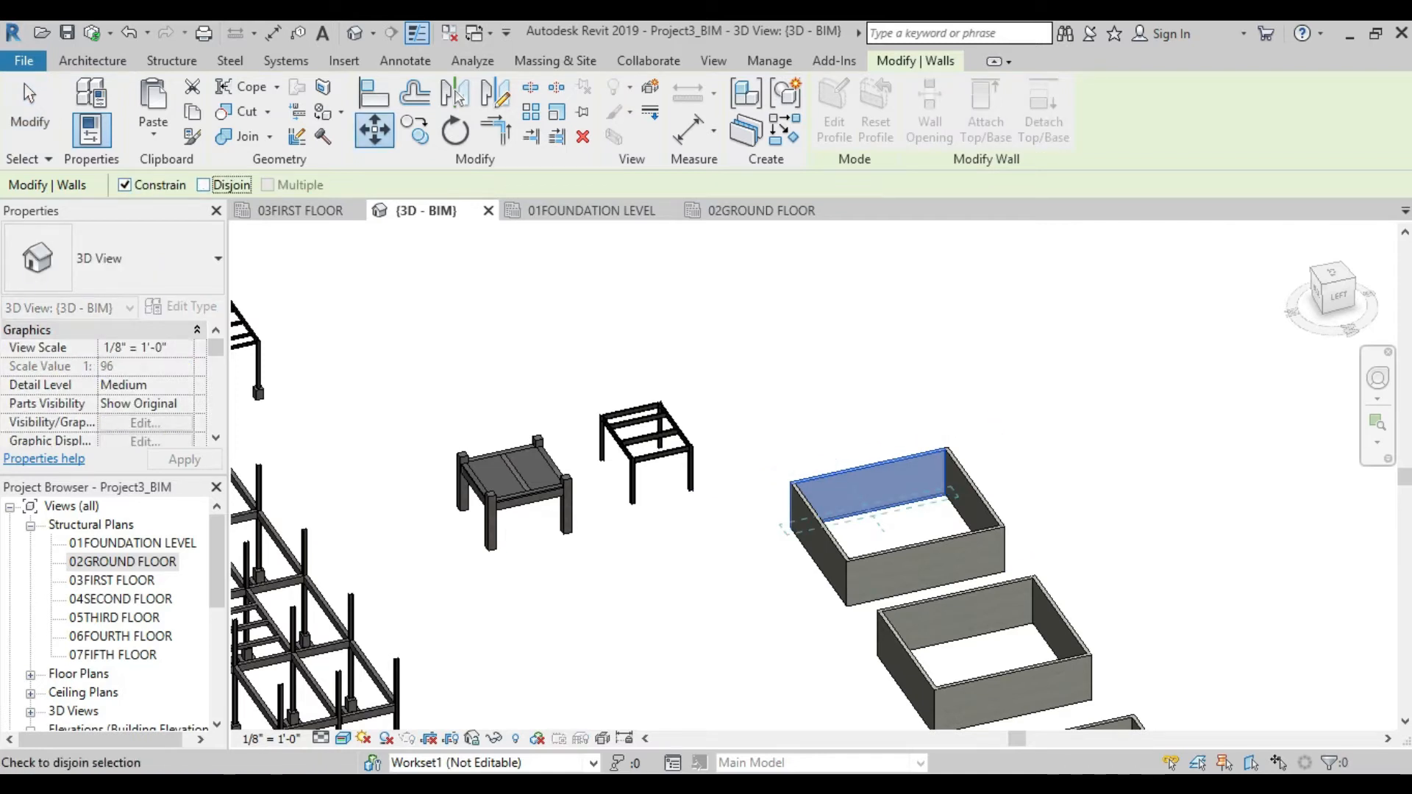
pyautogui.click(770, 361)
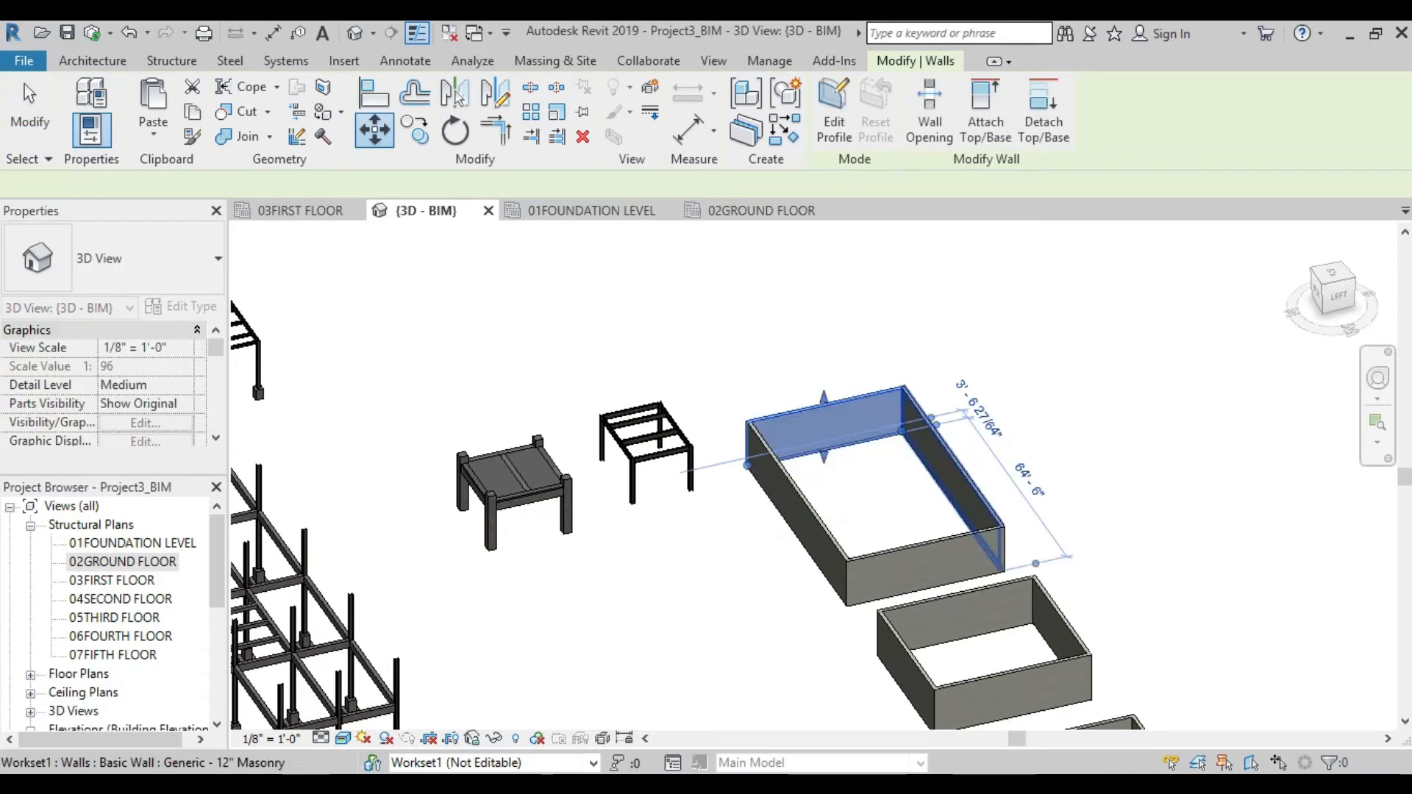
# - Move the adjoining long side wall of the enlarged box outward, perpendicular to itself, with Constrain on
pyautogui.click(951, 471)
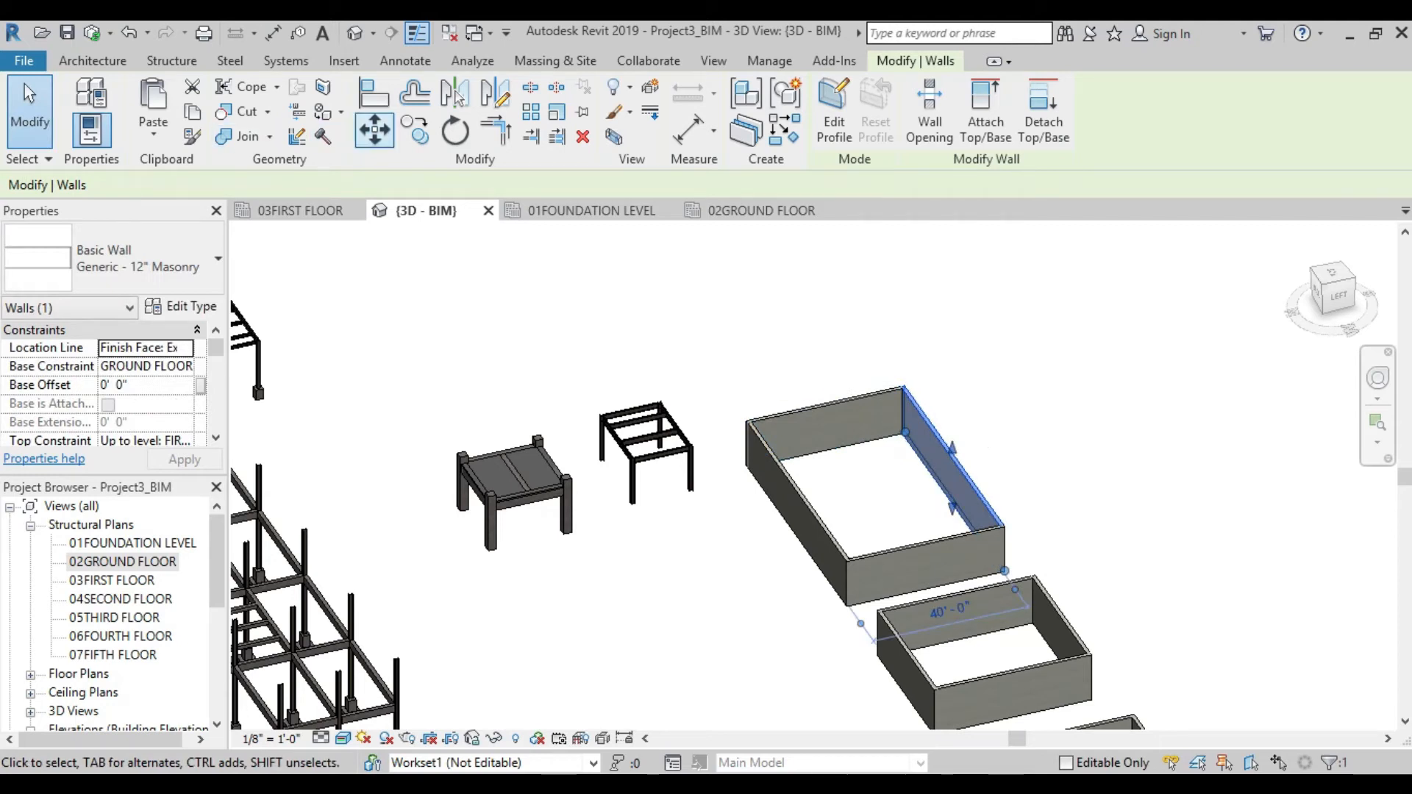
pyautogui.press('m')
pyautogui.press('v')
pyautogui.click(950, 450)
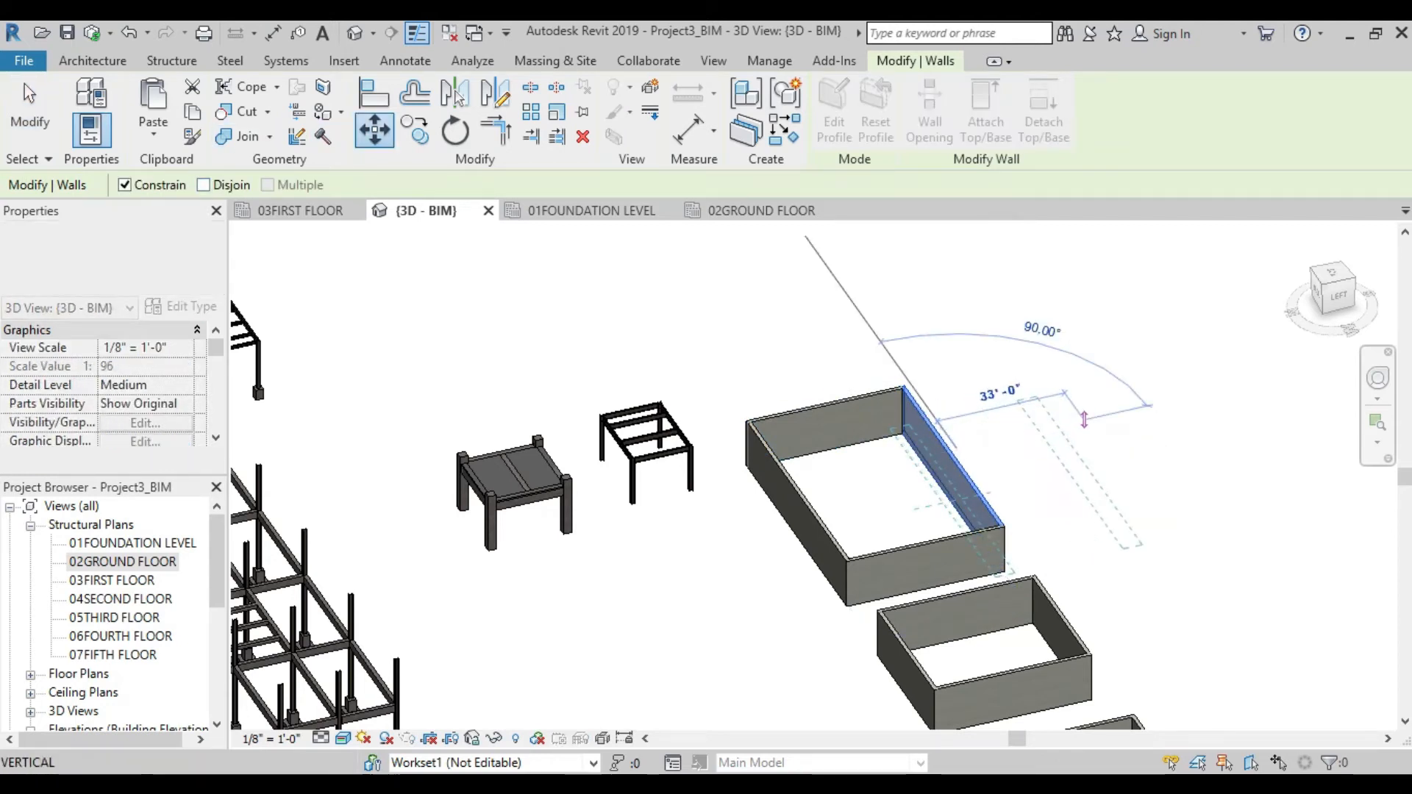
pyautogui.click(1137, 408)
pyautogui.press('Escape')
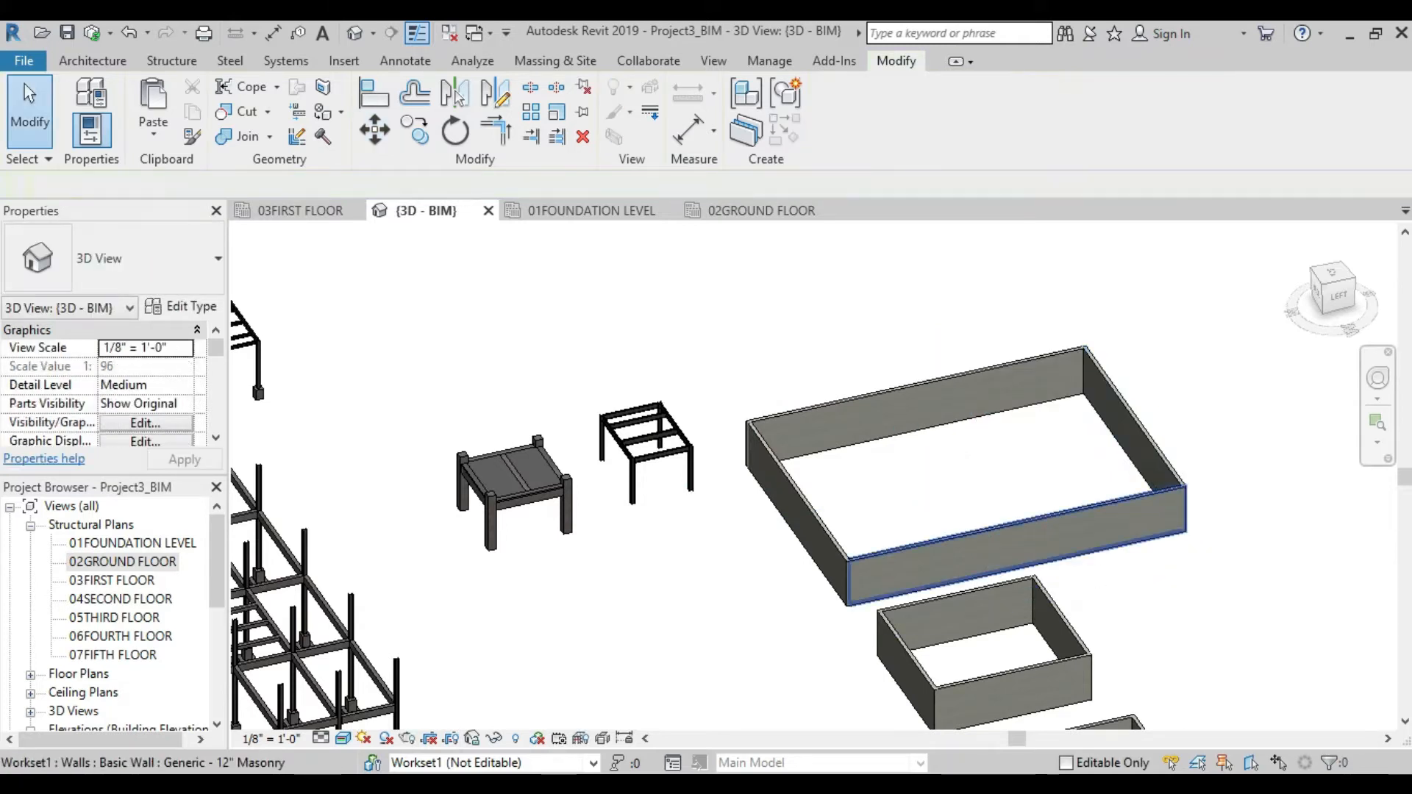
# - Try moving the steel frame group freely into the enlarged wall box with Constrain turned off
pyautogui.moveTo(1015, 527); pyautogui.dragTo(988, 498, button='middle')
pyautogui.scroll(4, 708, 431)
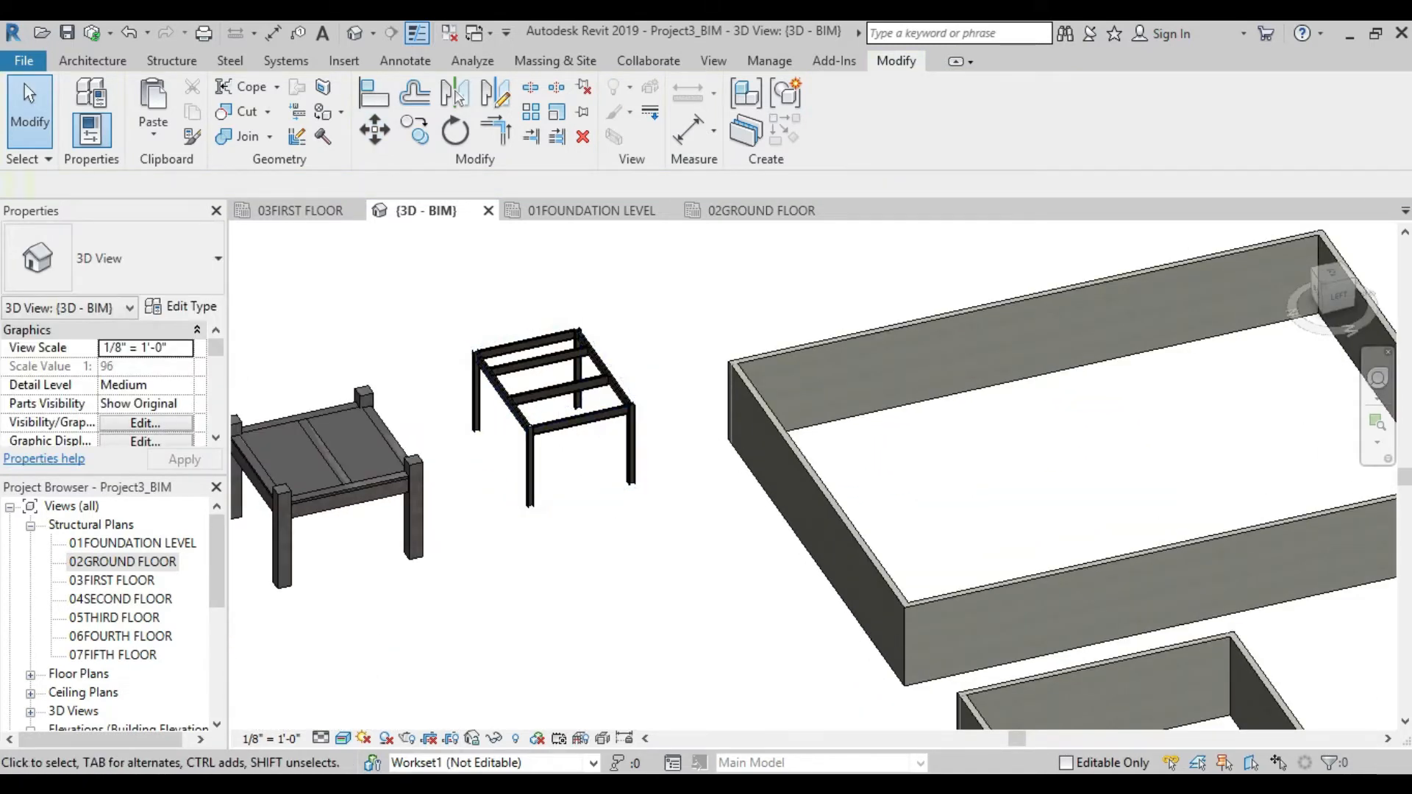
pyautogui.scroll(-2, 910, 512)
pyautogui.moveTo(910, 512); pyautogui.dragTo(810, 562, button='middle')
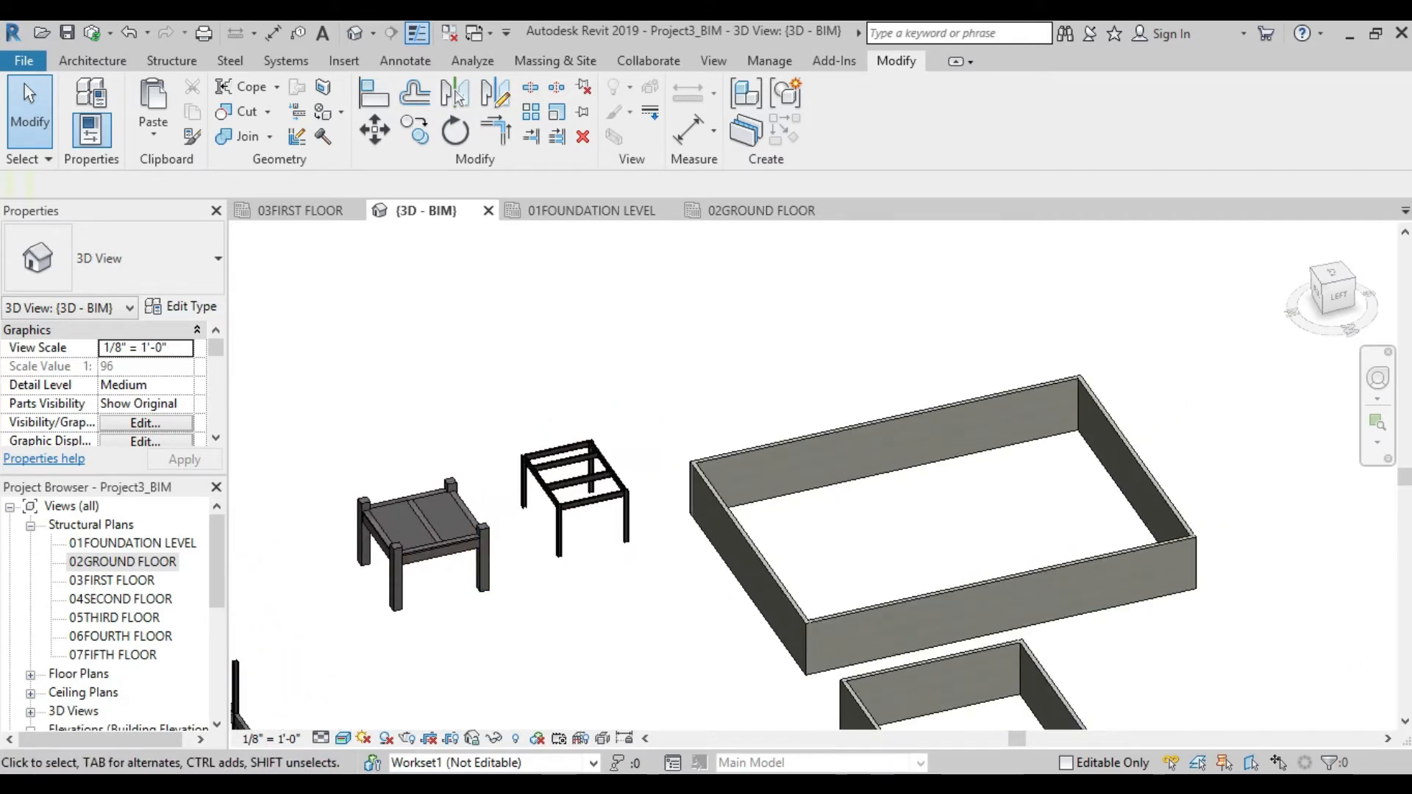
pyautogui.click(560, 517)
pyautogui.scroll(2, 561, 517)
pyautogui.keyDown('shift'); pyautogui.moveTo(562, 517); pyautogui.dragTo(577, 500, button='middle'); pyautogui.keyUp('shift')
pyautogui.moveTo(667, 504); pyautogui.dragTo(664, 504, button='middle')
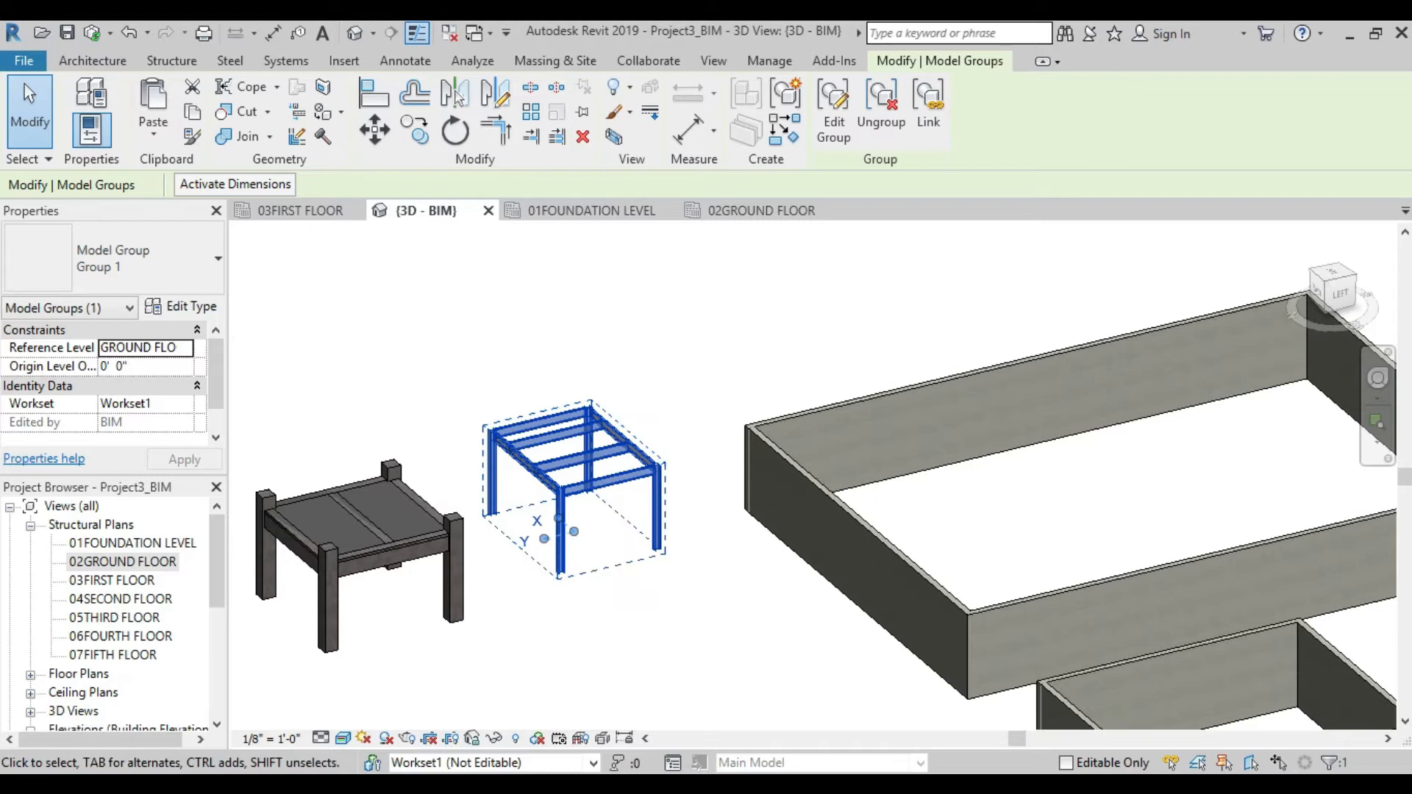
pyautogui.click(375, 131)
pyautogui.click(575, 509)
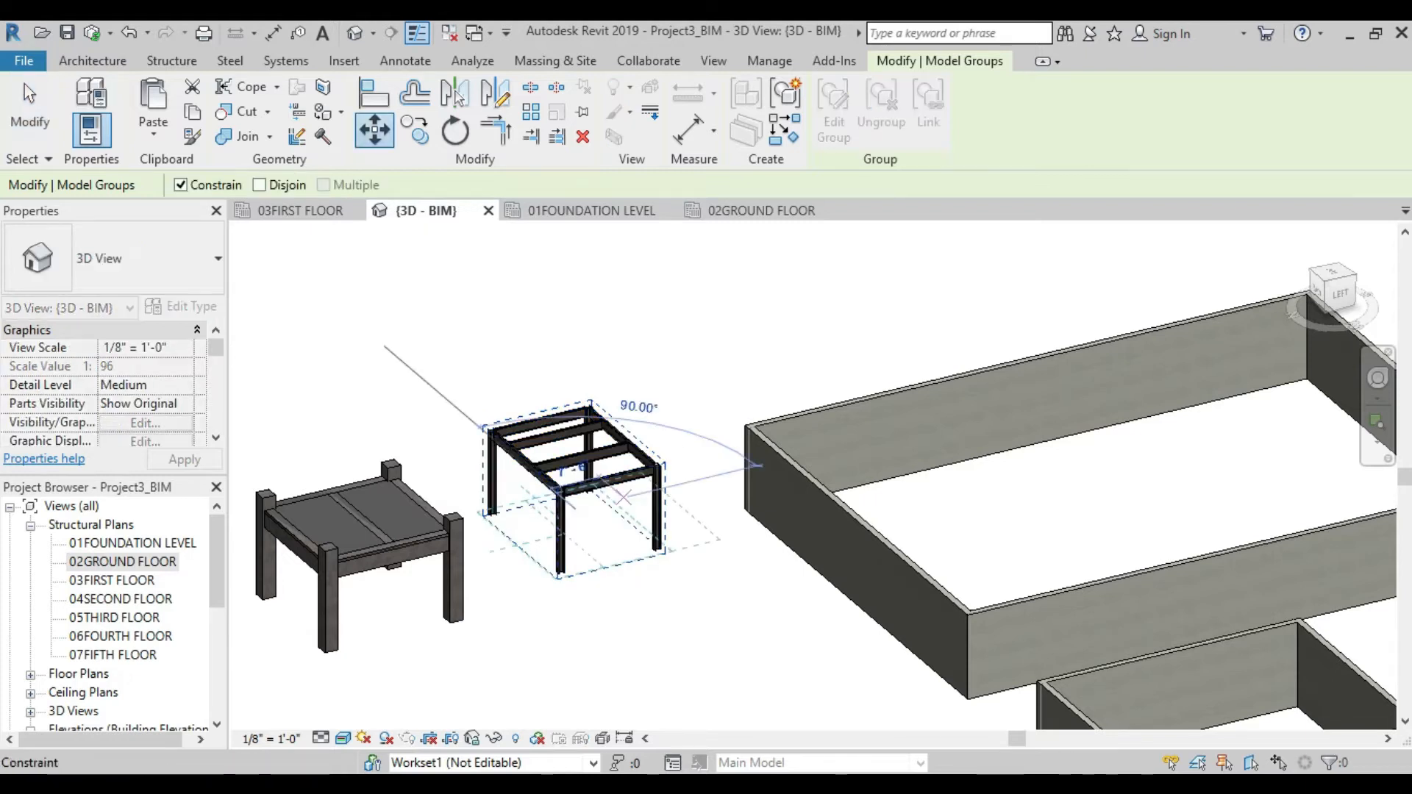
pyautogui.click(181, 185)
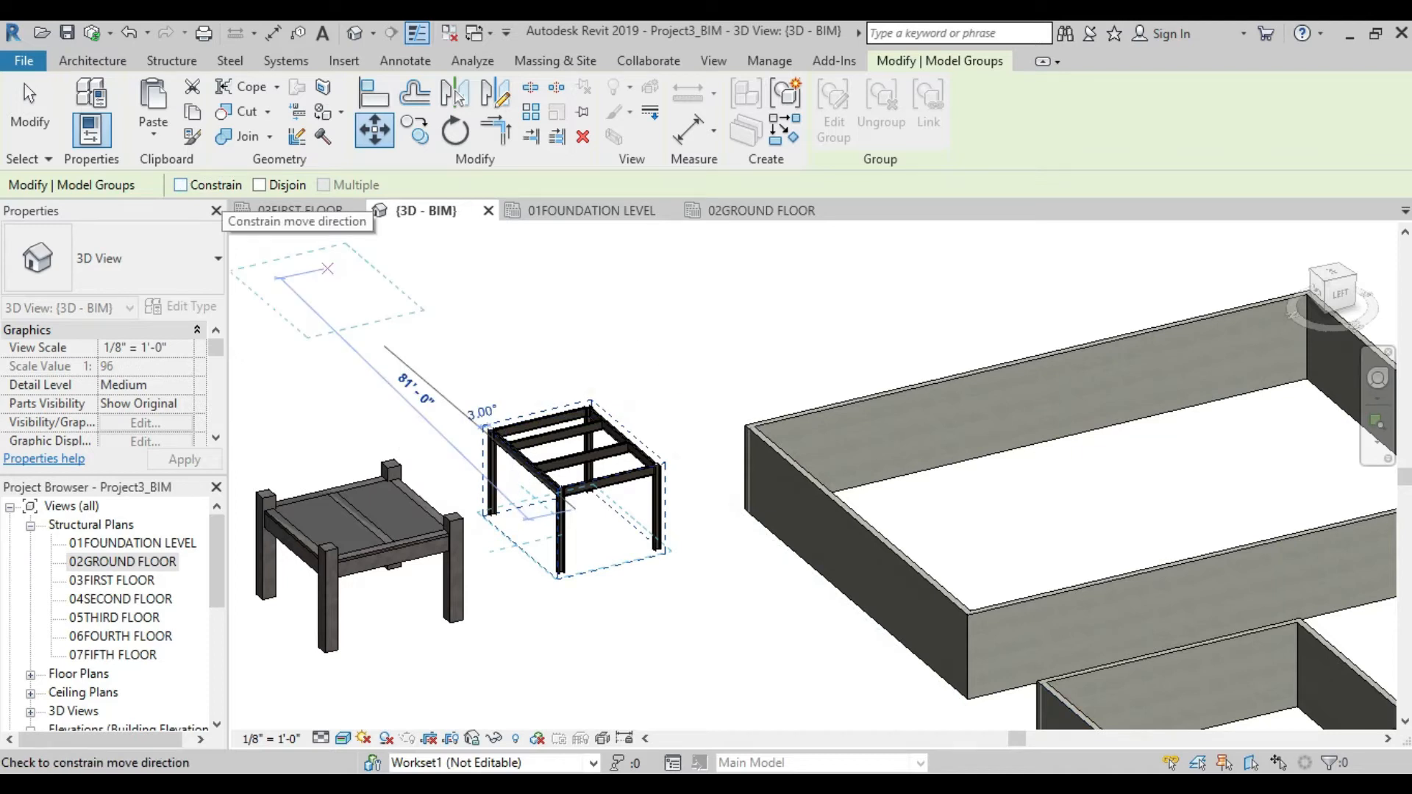
pyautogui.click(1078, 461)
pyautogui.press('Escape')
# - Examine the steel frame group's placement relative to the wall boxes from several angles in the 3D view
pyautogui.scroll(-3, 1088, 482)
pyautogui.keyDown('shift'); pyautogui.moveTo(1088, 481); pyautogui.dragTo(794, 486, button='middle'); pyautogui.keyUp('shift')
pyautogui.keyDown('shift'); pyautogui.moveTo(846, 603); pyautogui.dragTo(838, 518, button='middle'); pyautogui.keyUp('shift')
pyautogui.scroll(4, 867, 563)
pyautogui.scroll(3, 746, 548)
pyautogui.keyDown('shift'); pyautogui.moveTo(746, 548); pyautogui.dragTo(919, 555, button='middle'); pyautogui.keyUp('shift')
pyautogui.scroll(-5, 775, 588)
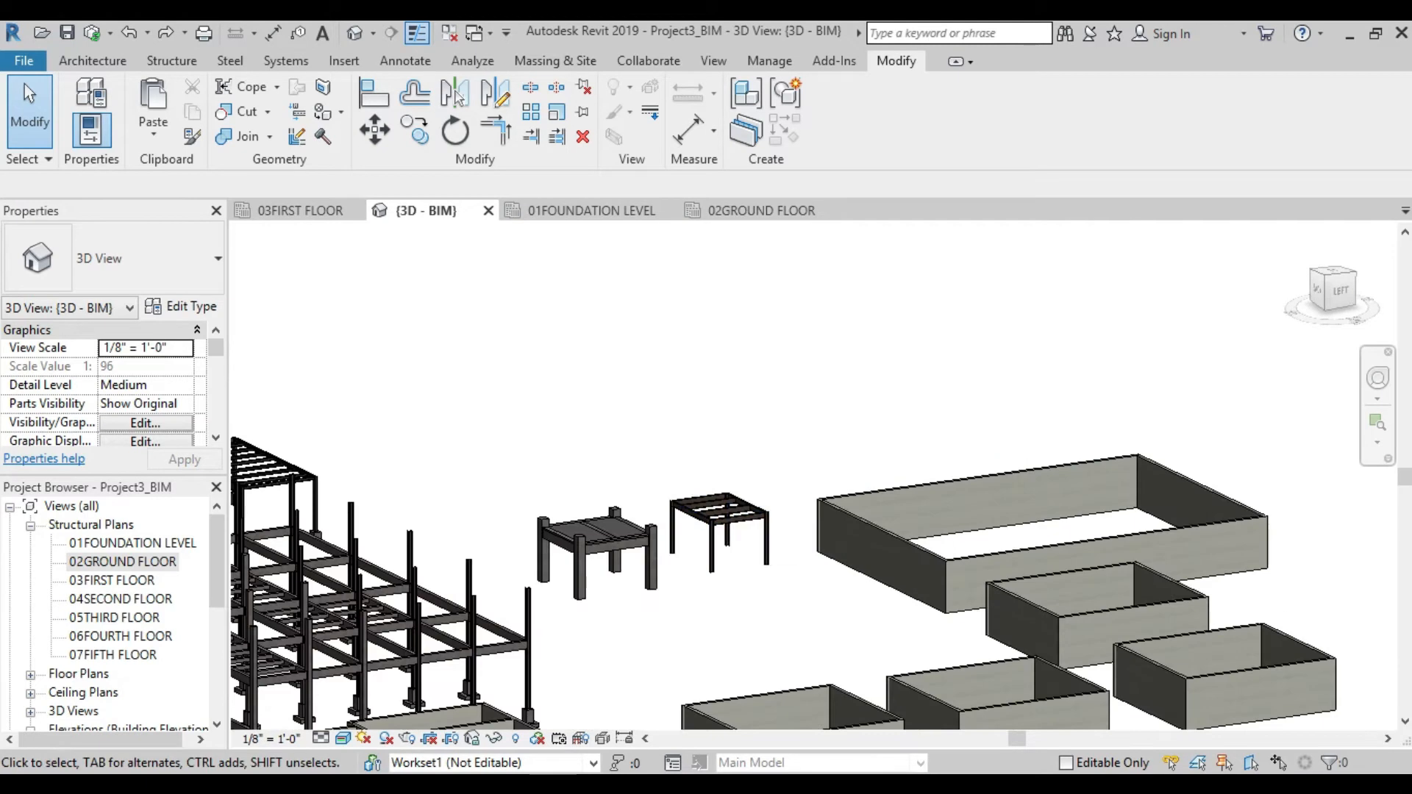
# - Move the steel frame group toward the corner column of the neighbouring concrete frame with Constrain off
pyautogui.click(712, 535)
pyautogui.scroll(3, 712, 534)
pyautogui.keyDown('shift'); pyautogui.moveTo(711, 535); pyautogui.dragTo(747, 526, button='middle'); pyautogui.keyUp('shift')
pyautogui.press('m')
pyautogui.press('v')
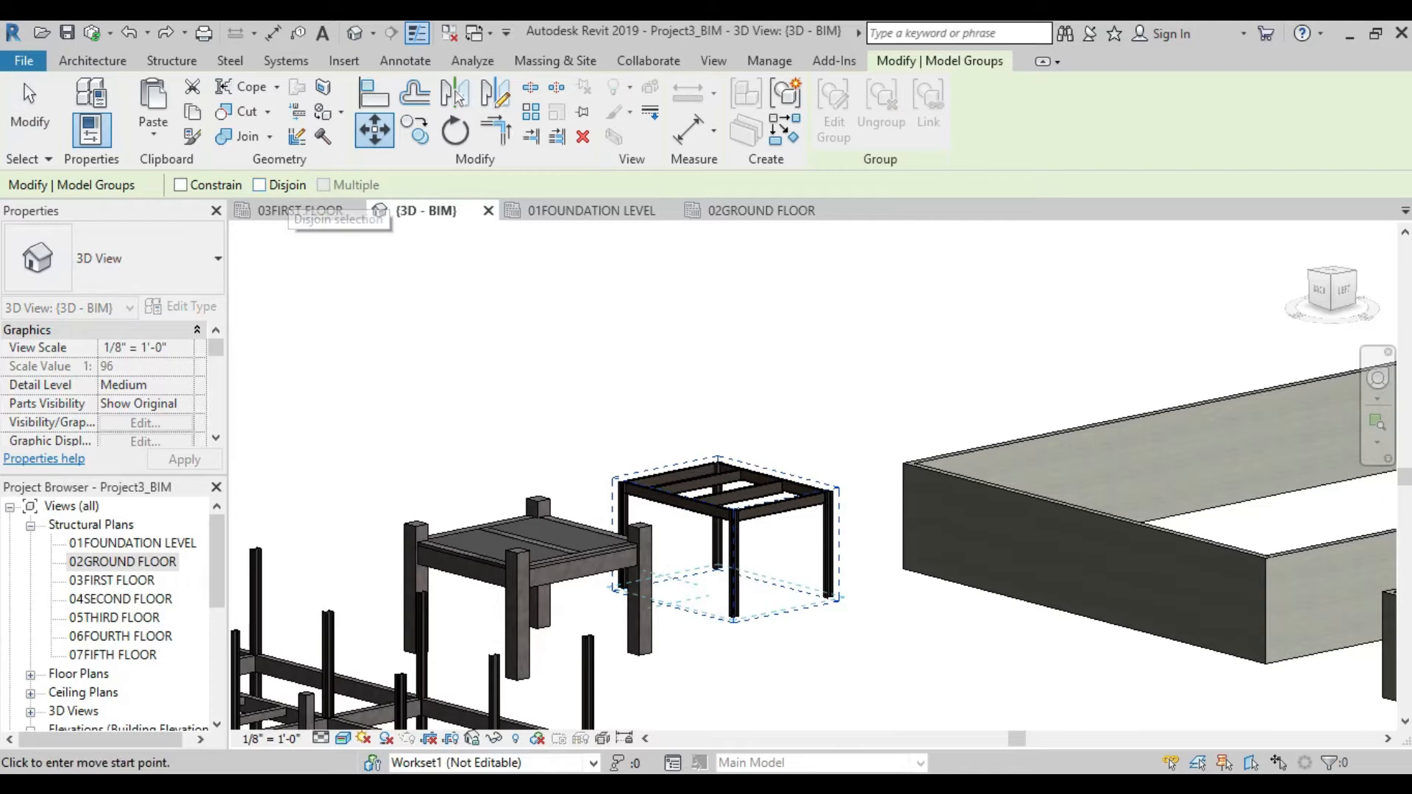
pyautogui.scroll(-2, 758, 541)
pyautogui.keyDown('shift'); pyautogui.moveTo(758, 540); pyautogui.dragTo(721, 563, button='middle'); pyautogui.keyUp('shift')
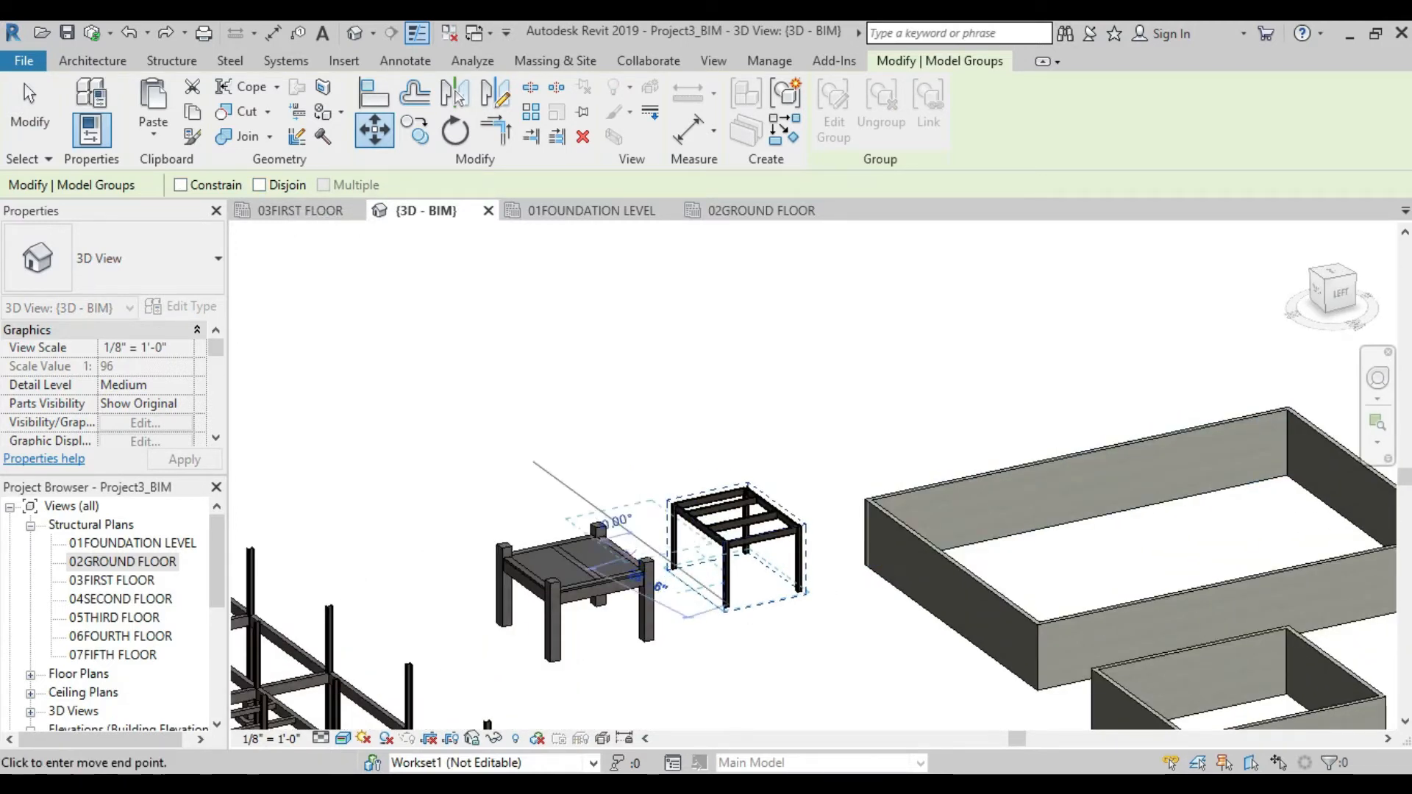
pyautogui.scroll(6, 552, 599)
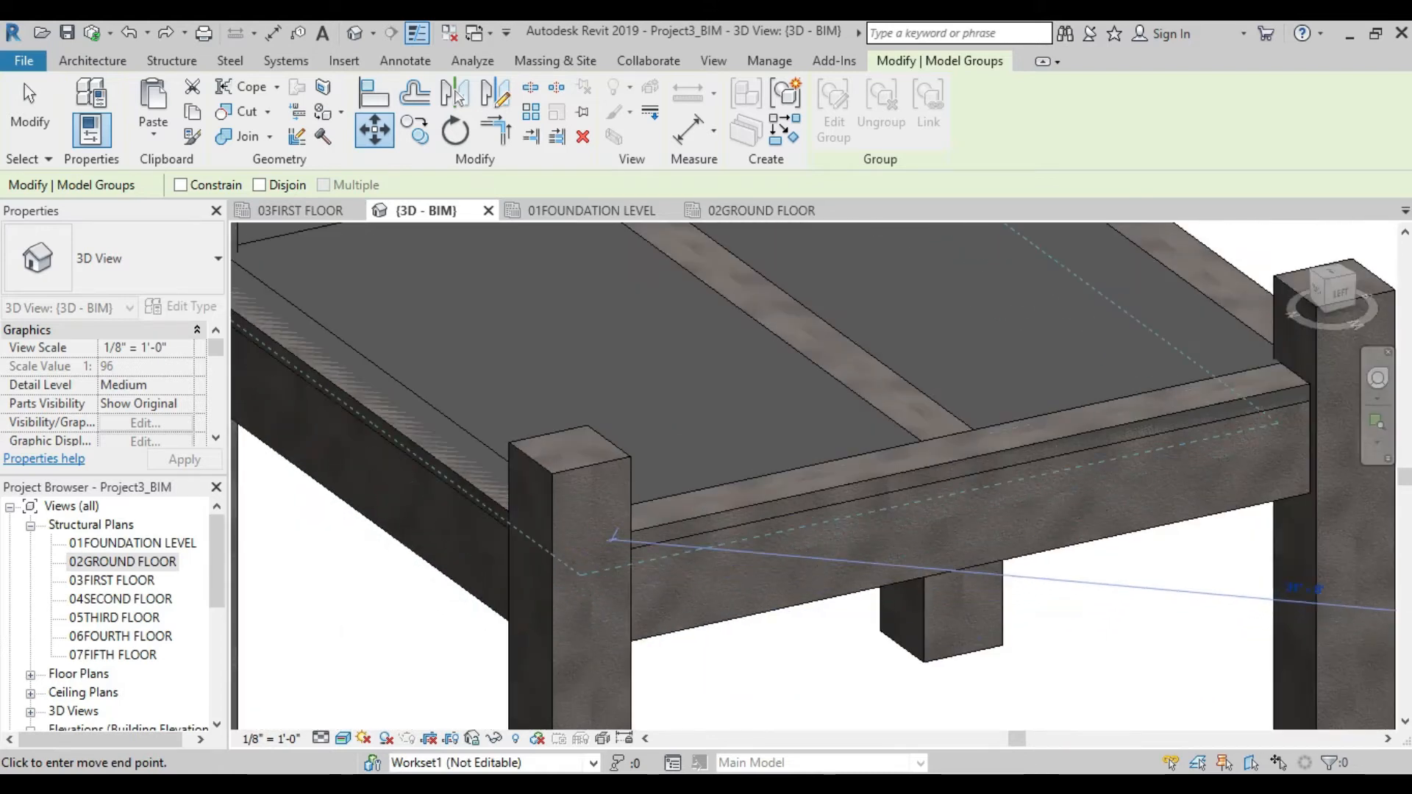
pyautogui.click(588, 481)
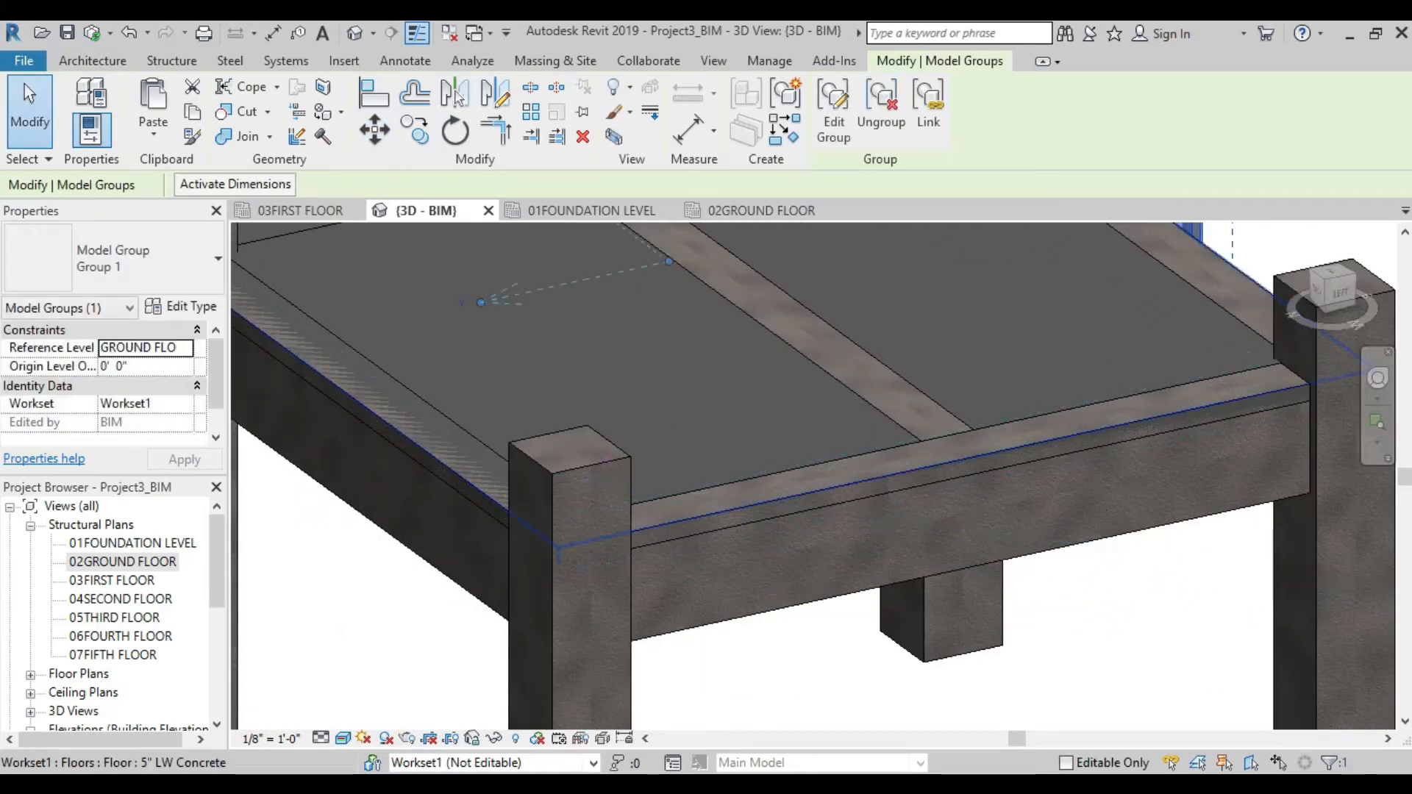
pyautogui.scroll(-6, 703, 506)
pyautogui.press('Escape')
# - In the Top view, move the steel frame group onto the concrete frame, from its lower edge to the slab's lower edge, with Constrain off
pyautogui.keyDown('shift'); pyautogui.moveTo(809, 559); pyautogui.dragTo(1052, 540, button='middle'); pyautogui.keyUp('shift')
pyautogui.keyDown('shift'); pyautogui.moveTo(742, 540); pyautogui.dragTo(1051, 493, button='middle'); pyautogui.keyUp('shift')
pyautogui.scroll(3, 1051, 492)
pyautogui.keyDown('shift'); pyautogui.moveTo(1192, 471); pyautogui.dragTo(603, 581, button='middle'); pyautogui.keyUp('shift')
pyautogui.scroll(-3, 768, 548)
pyautogui.click(1331, 285)
pyautogui.scroll(6, 852, 401)
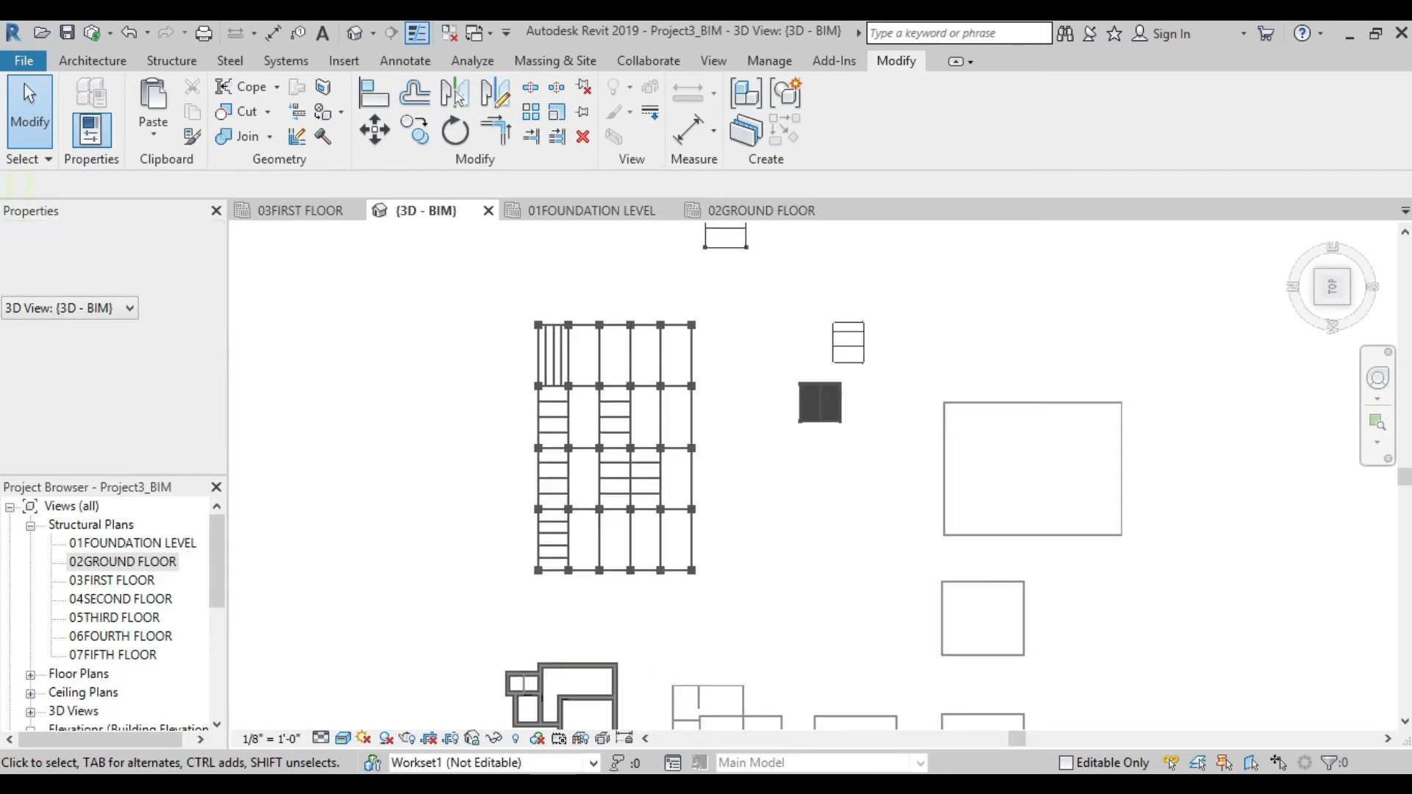
pyautogui.click(837, 314)
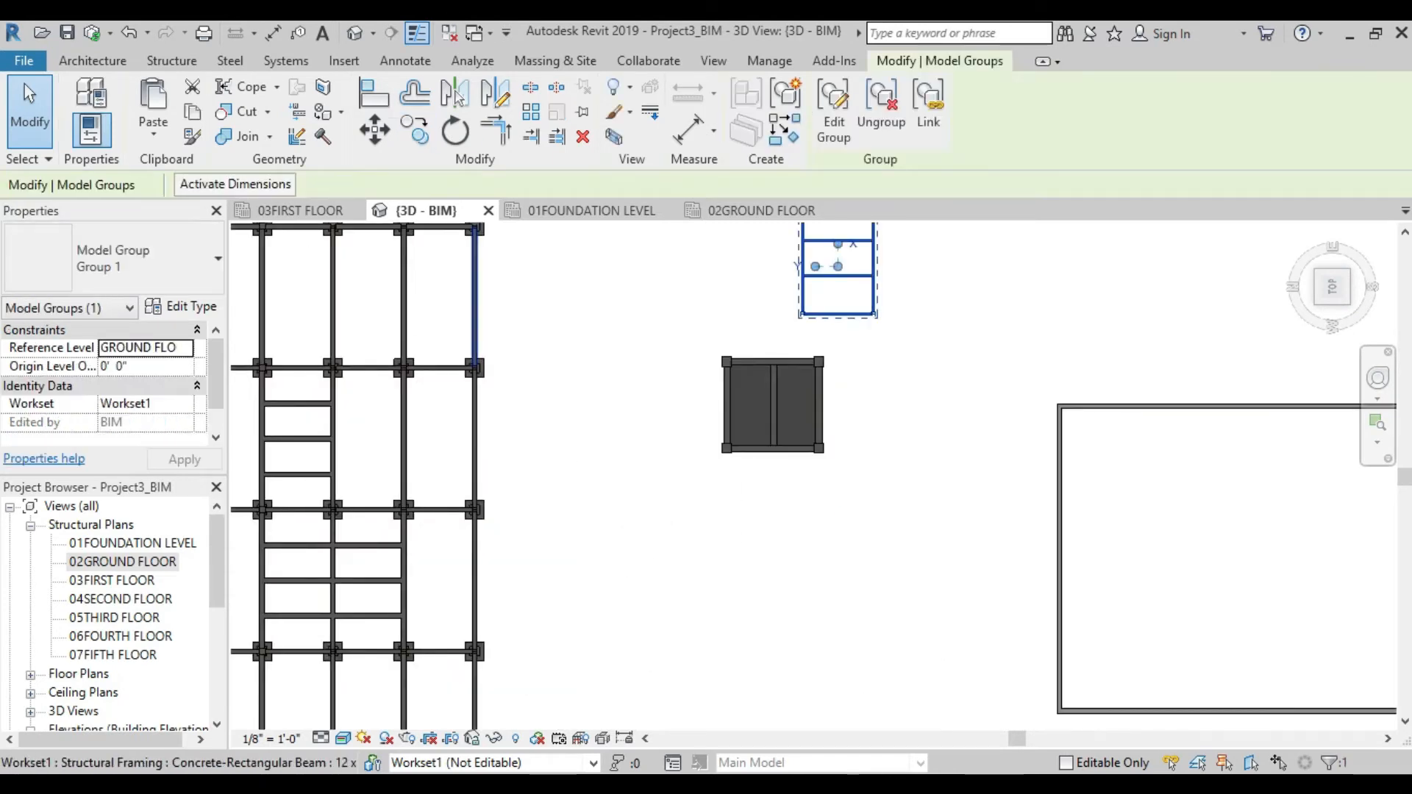
pyautogui.press('m')
pyautogui.press('v')
pyautogui.click(837, 314)
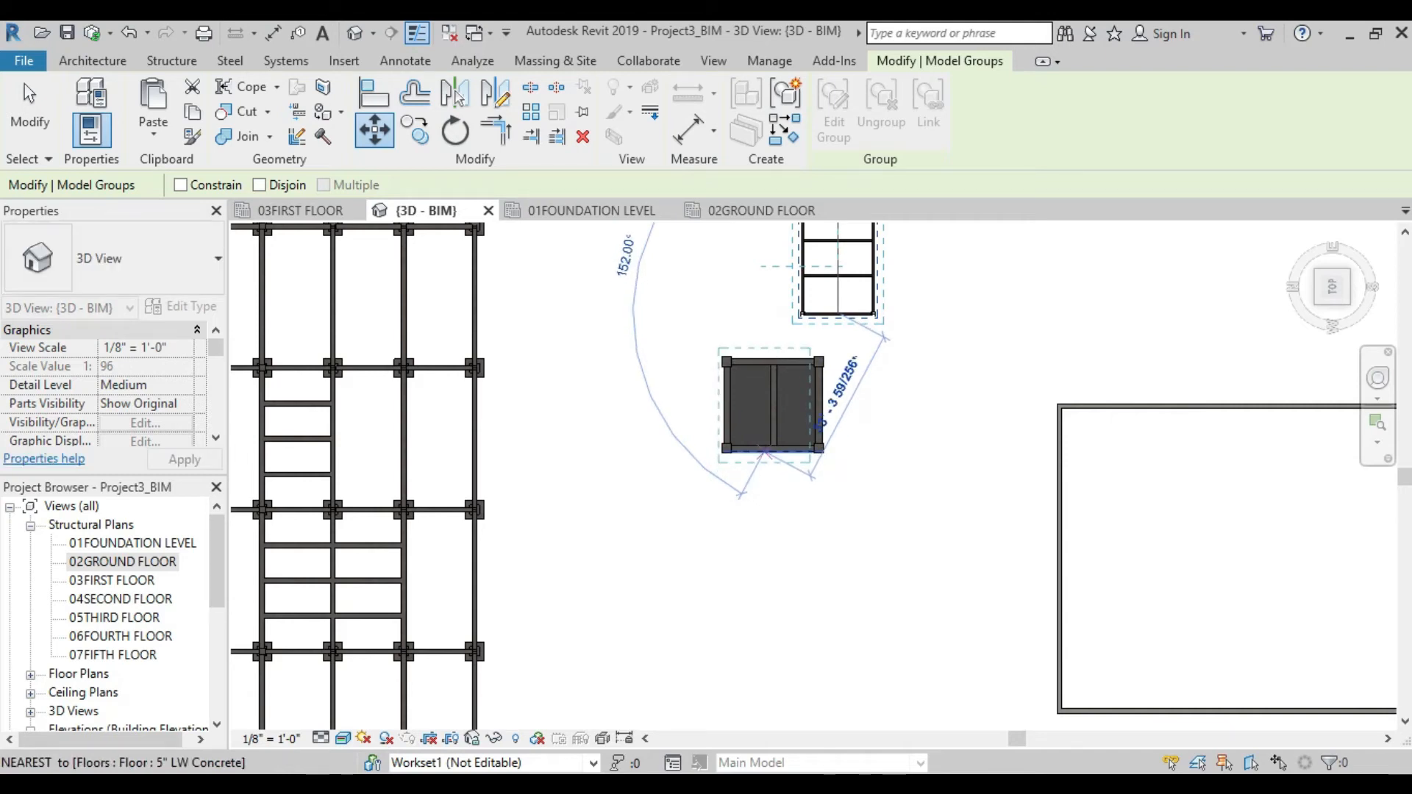
pyautogui.click(765, 453)
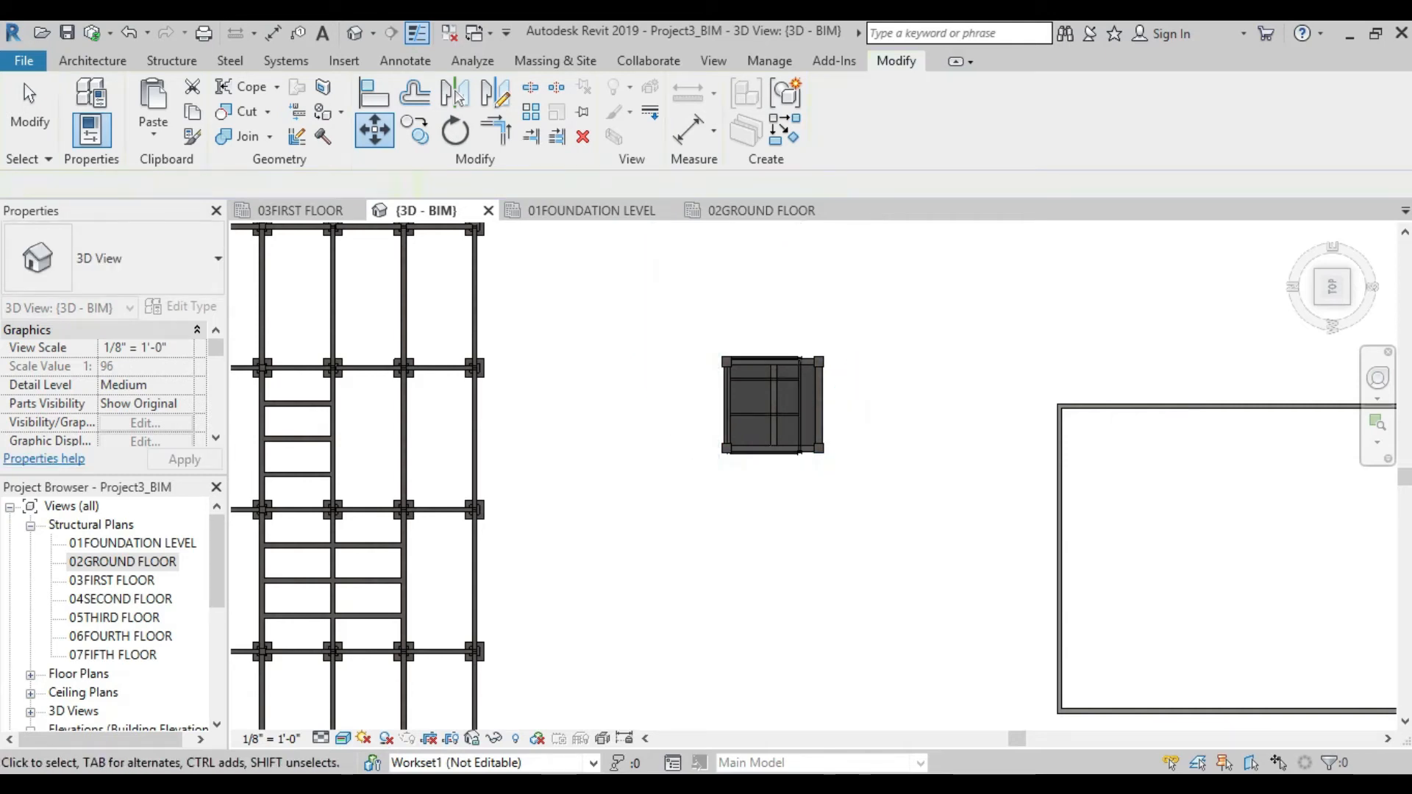
# - Examine from several angles how the steel frame group sits against the concrete frame's slab and columns
pyautogui.keyDown('shift'); pyautogui.moveTo(765, 453); pyautogui.dragTo(930, 316, button='middle'); pyautogui.keyUp('shift')
pyautogui.keyDown('shift'); pyautogui.moveTo(630, 545); pyautogui.dragTo(610, 460, button='middle'); pyautogui.keyUp('shift')
pyautogui.scroll(6, 603, 527)
pyautogui.keyDown('shift'); pyautogui.moveTo(602, 527); pyautogui.dragTo(529, 574, button='middle'); pyautogui.keyUp('shift')
pyautogui.scroll(-6, 809, 523)
pyautogui.moveTo(810, 523); pyautogui.dragTo(783, 508, button='middle')
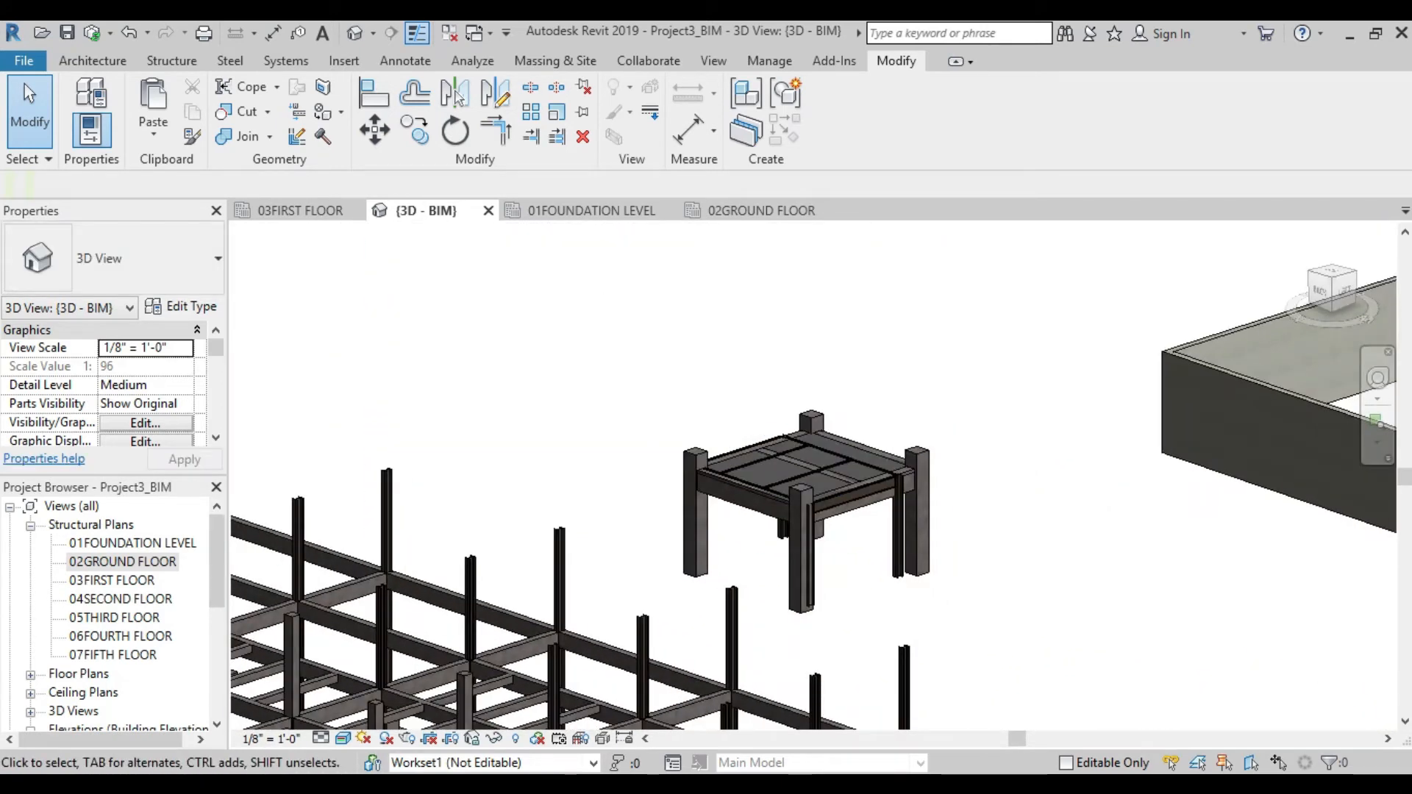
pyautogui.scroll(-3, 651, 485)
# - Move the steel frame group with Disjoin on and Constrain off, from its column base to the concrete frame's beam end at the corner column
pyautogui.click(609, 479)
pyautogui.scroll(3, 610, 477)
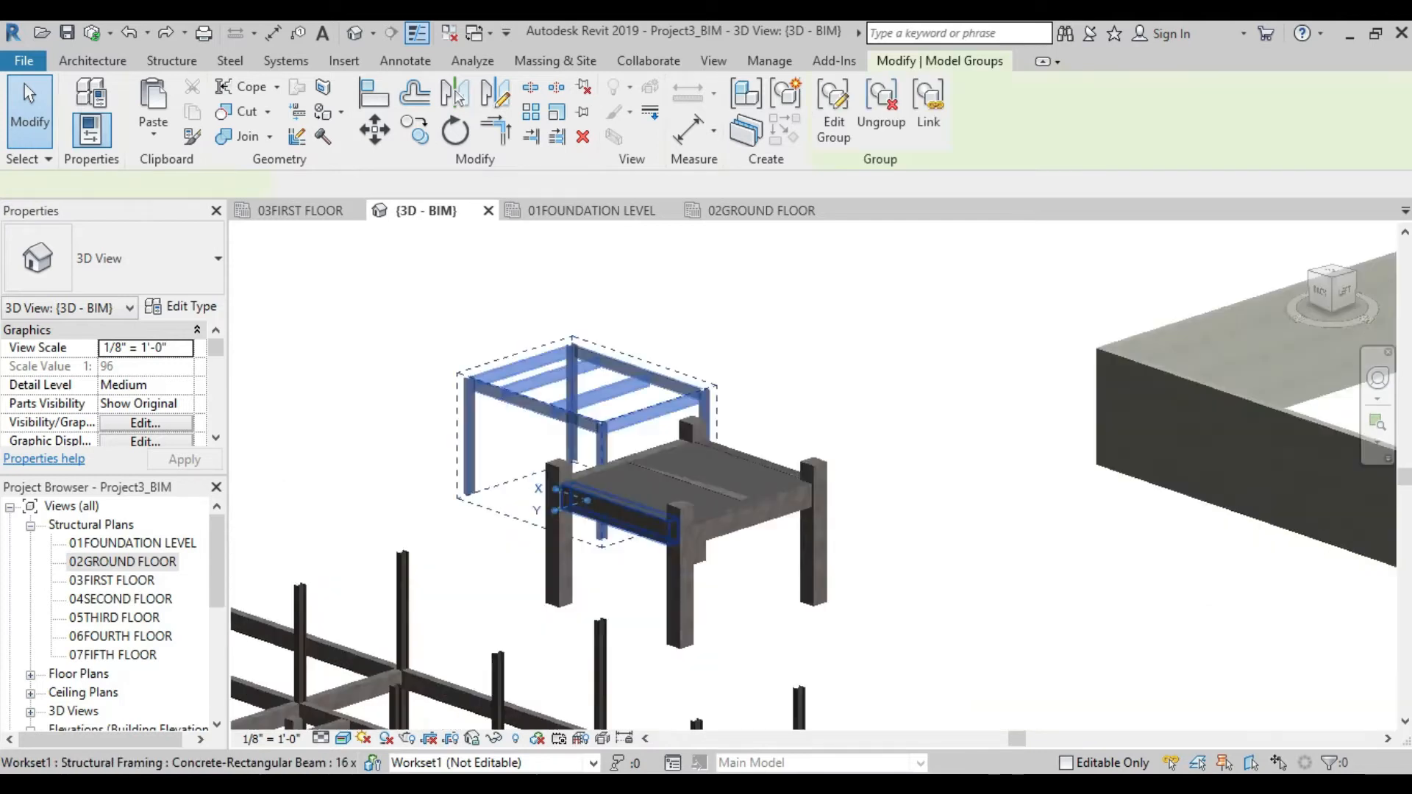
pyautogui.keyDown('shift'); pyautogui.moveTo(621, 482); pyautogui.dragTo(724, 484, button='middle'); pyautogui.keyUp('shift')
pyautogui.press('m')
pyautogui.press('v')
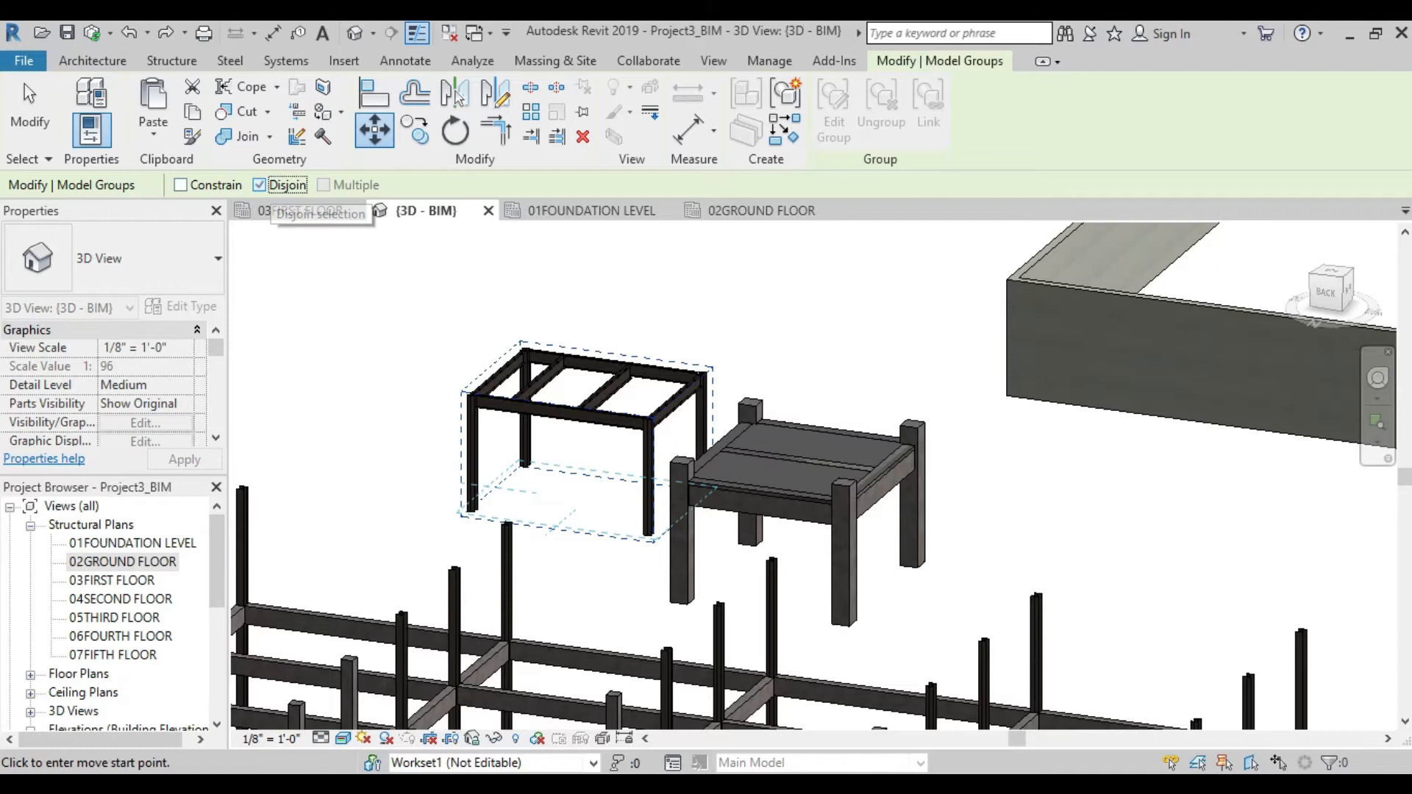
pyautogui.keyDown('shift'); pyautogui.moveTo(661, 482); pyautogui.dragTo(827, 471, button='middle'); pyautogui.keyUp('shift')
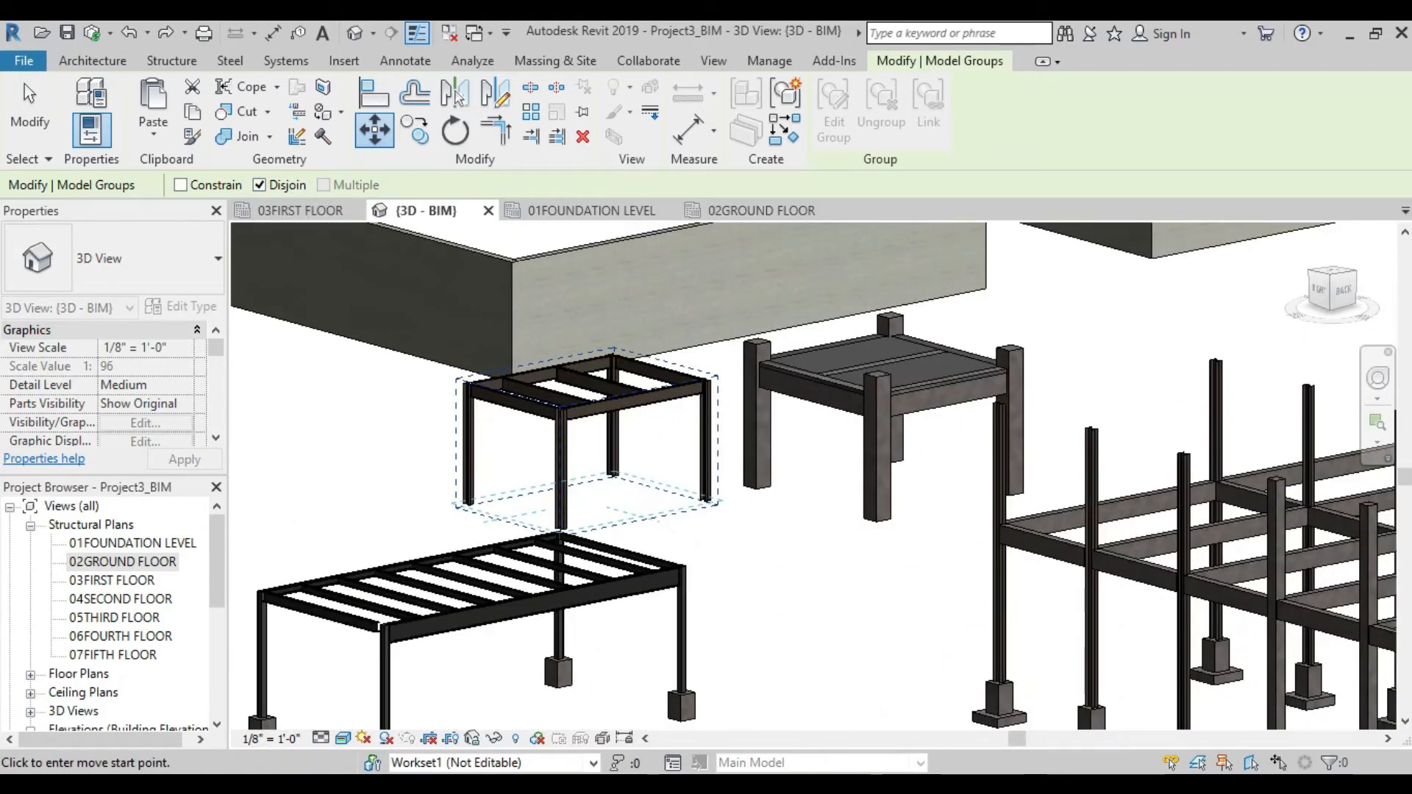
pyautogui.click(705, 502)
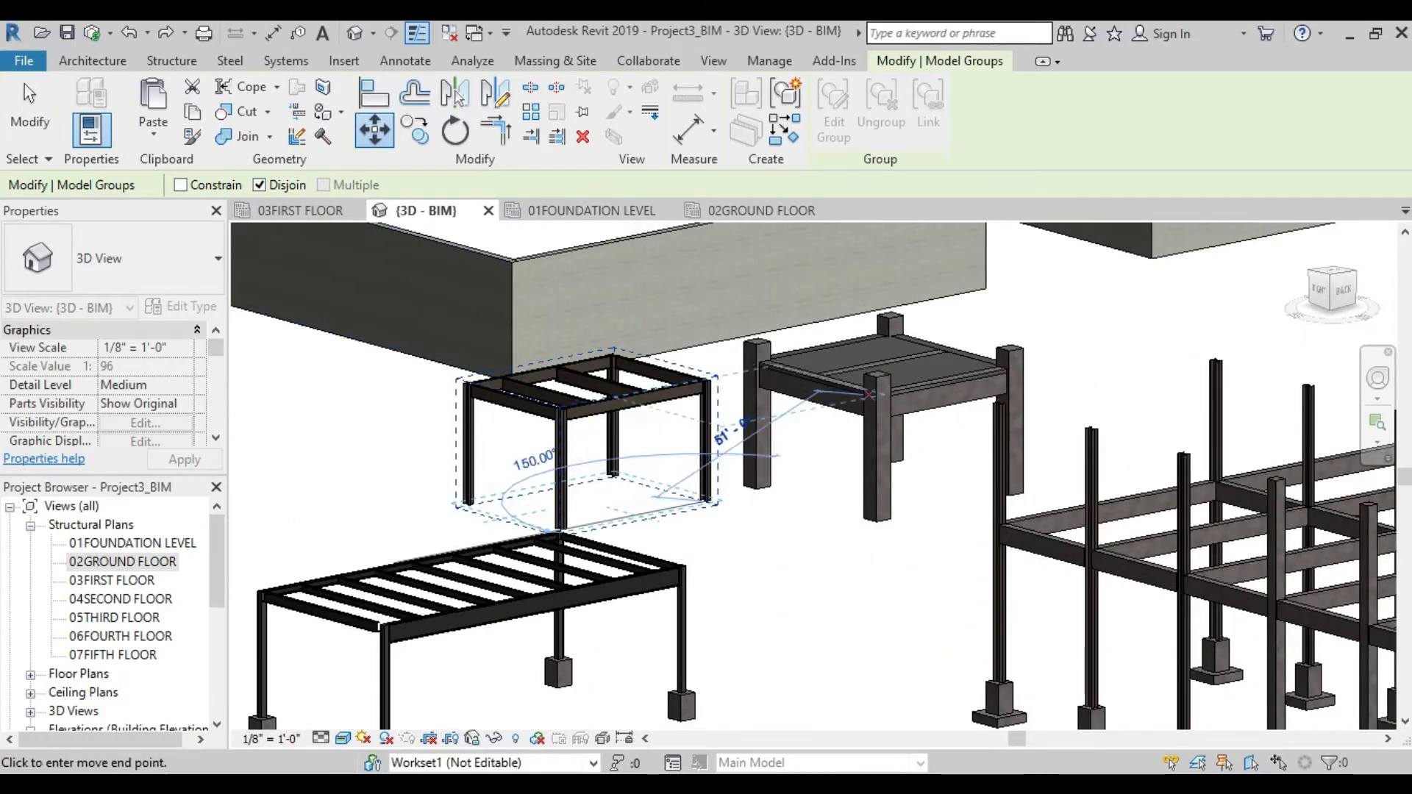
pyautogui.scroll(6, 868, 394)
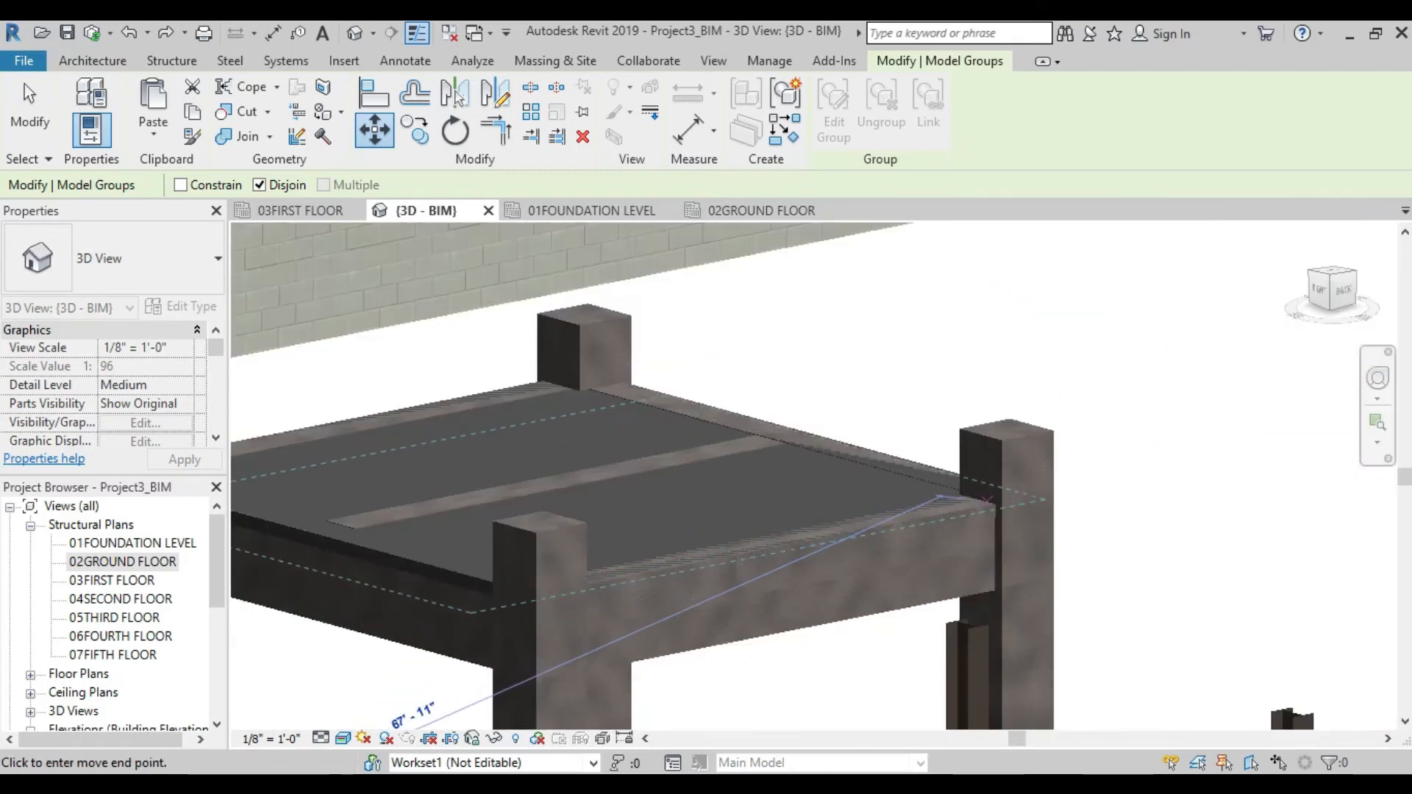
pyautogui.click(946, 482)
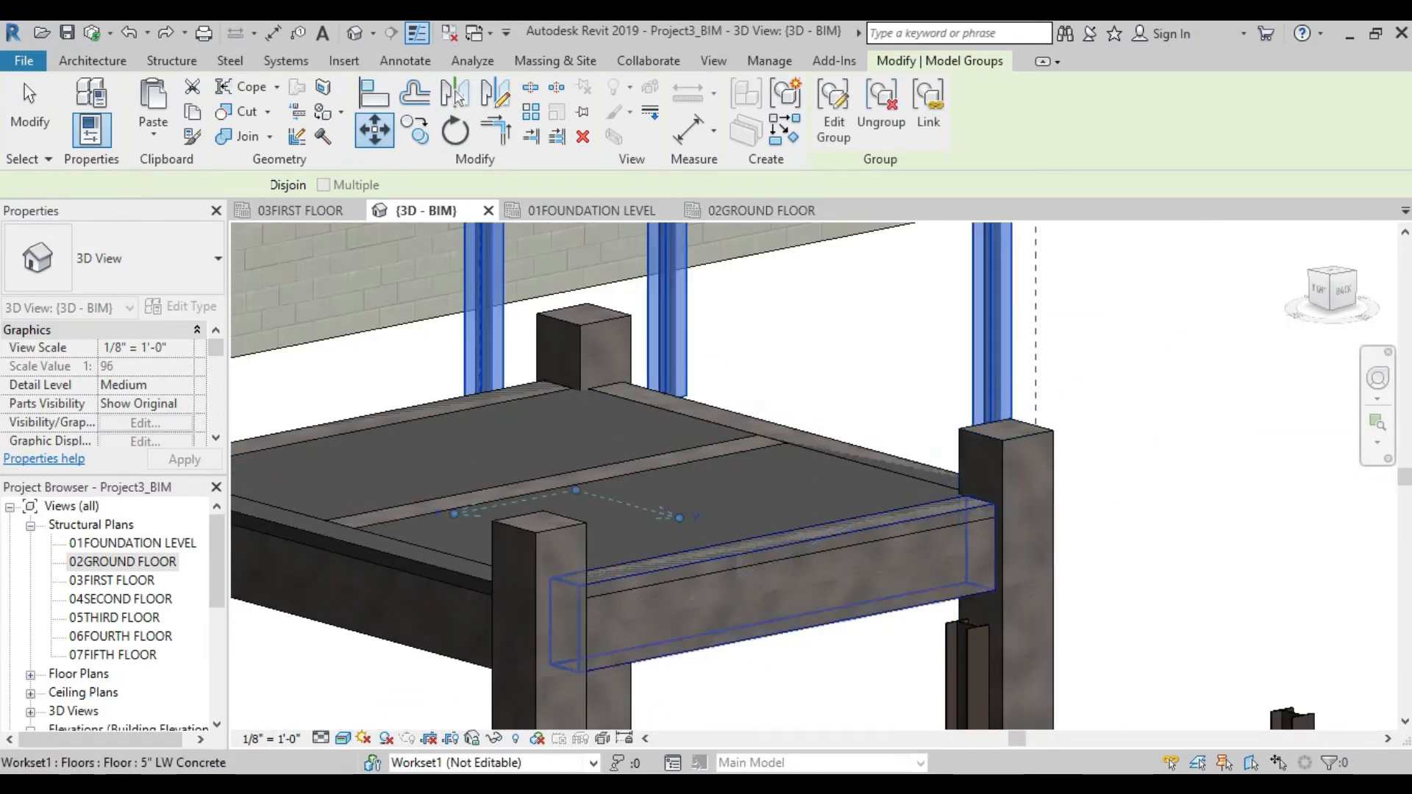
# - In the Right view, move the steel frame group with Constrain off, setting its column base on the top midpoint of the far concrete column
pyautogui.scroll(-5, 882, 478)
pyautogui.keyDown('shift'); pyautogui.moveTo(794, 508); pyautogui.dragTo(1184, 438, button='middle'); pyautogui.keyUp('shift')
pyautogui.click(1334, 288)
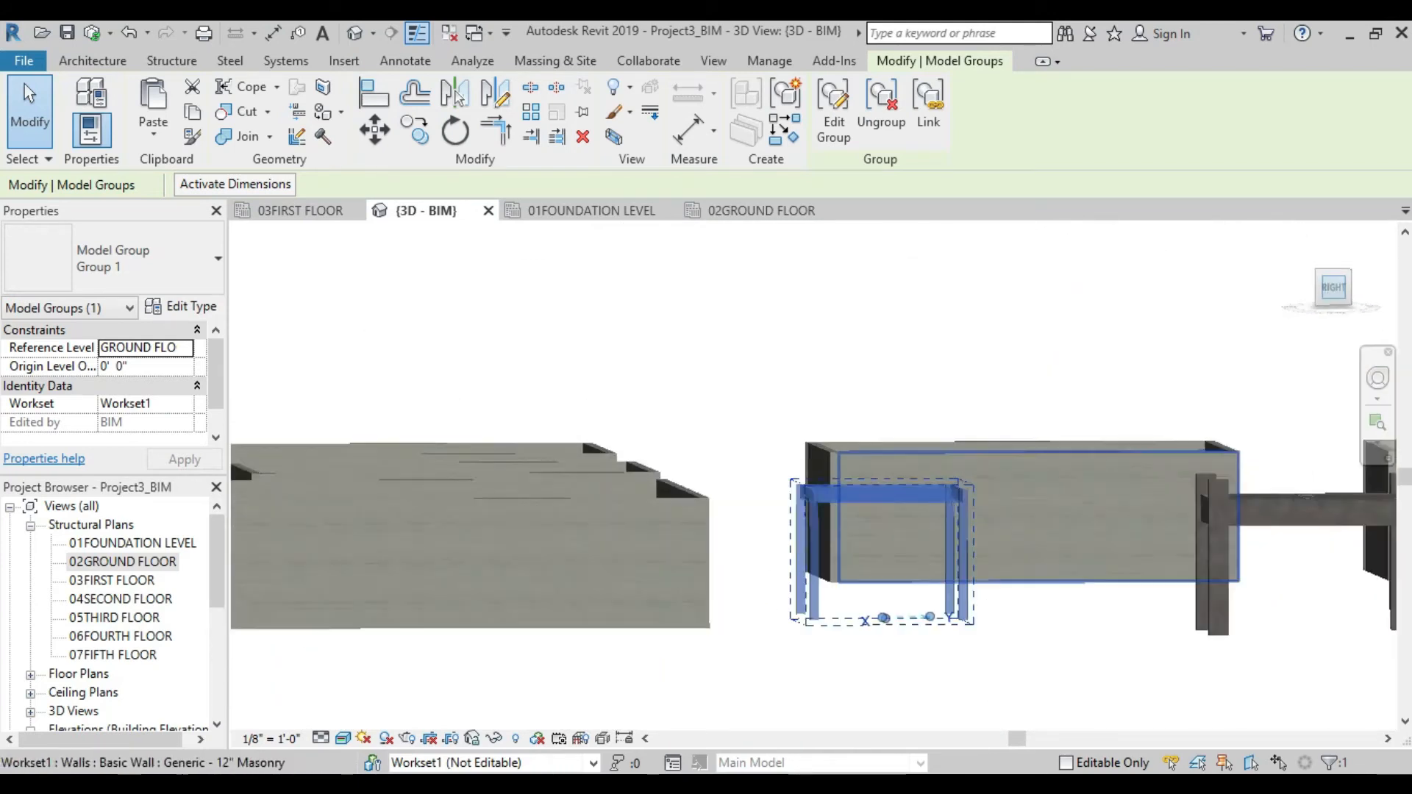
pyautogui.scroll(3, 978, 522)
pyautogui.moveTo(1007, 551); pyautogui.dragTo(699, 463, button='middle')
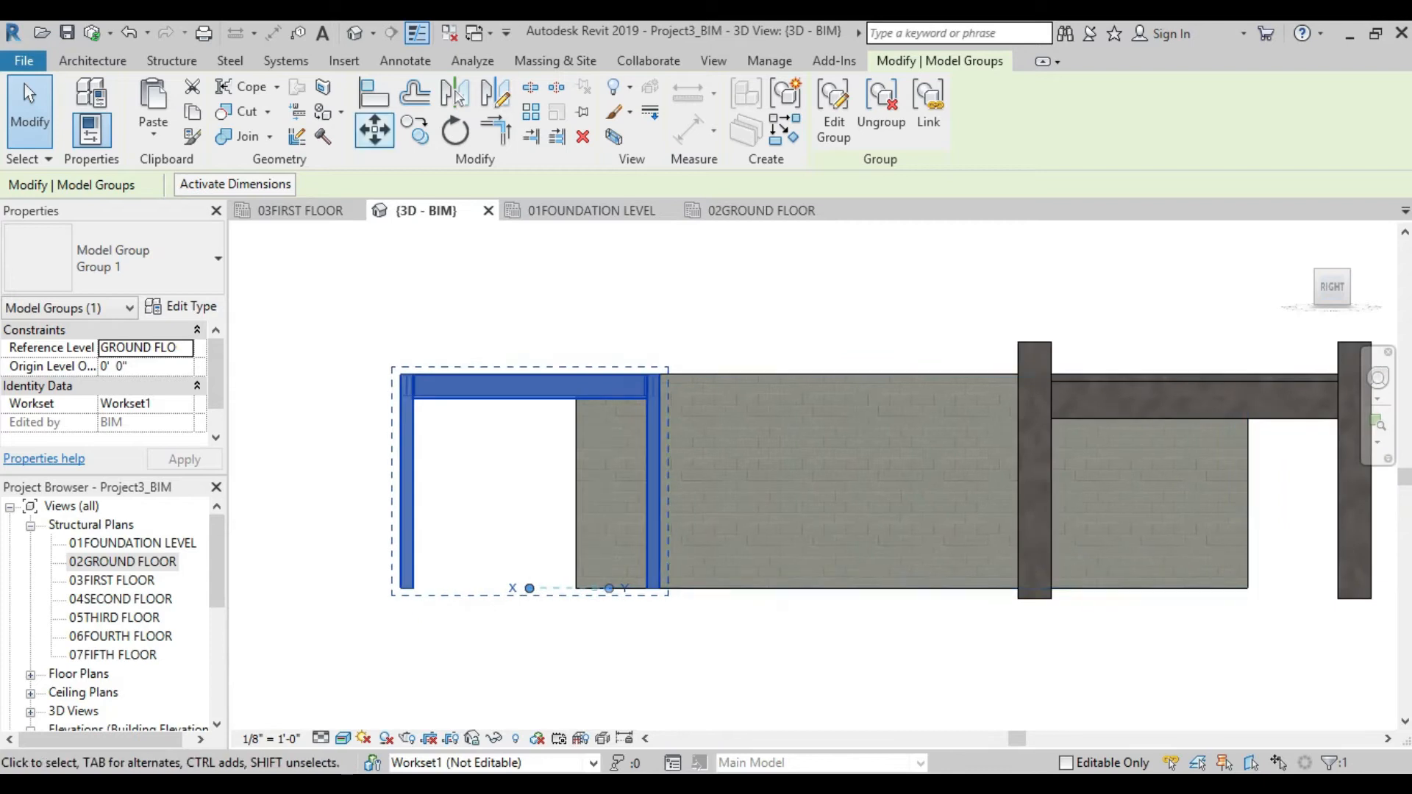
pyautogui.click(374, 131)
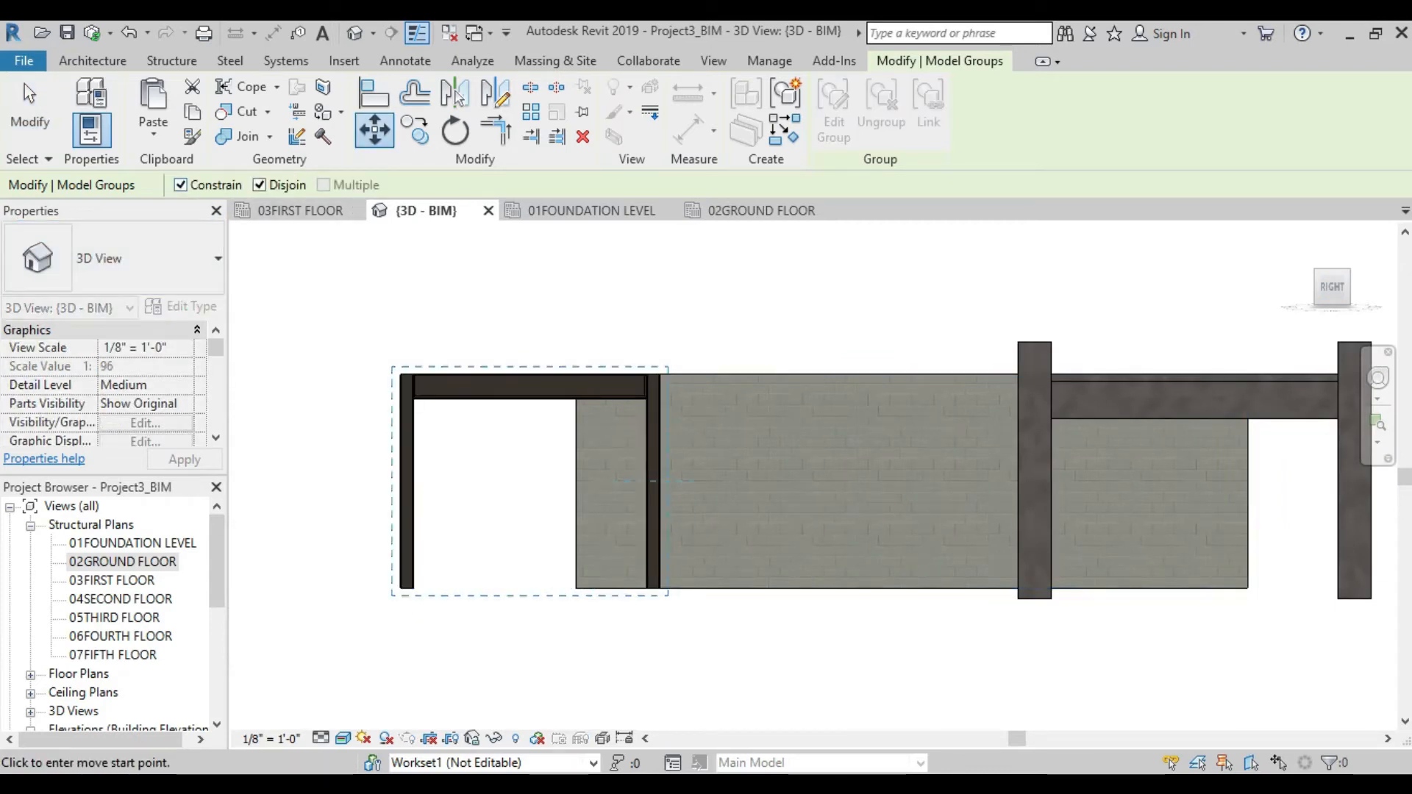
pyautogui.click(182, 184)
pyautogui.click(650, 578)
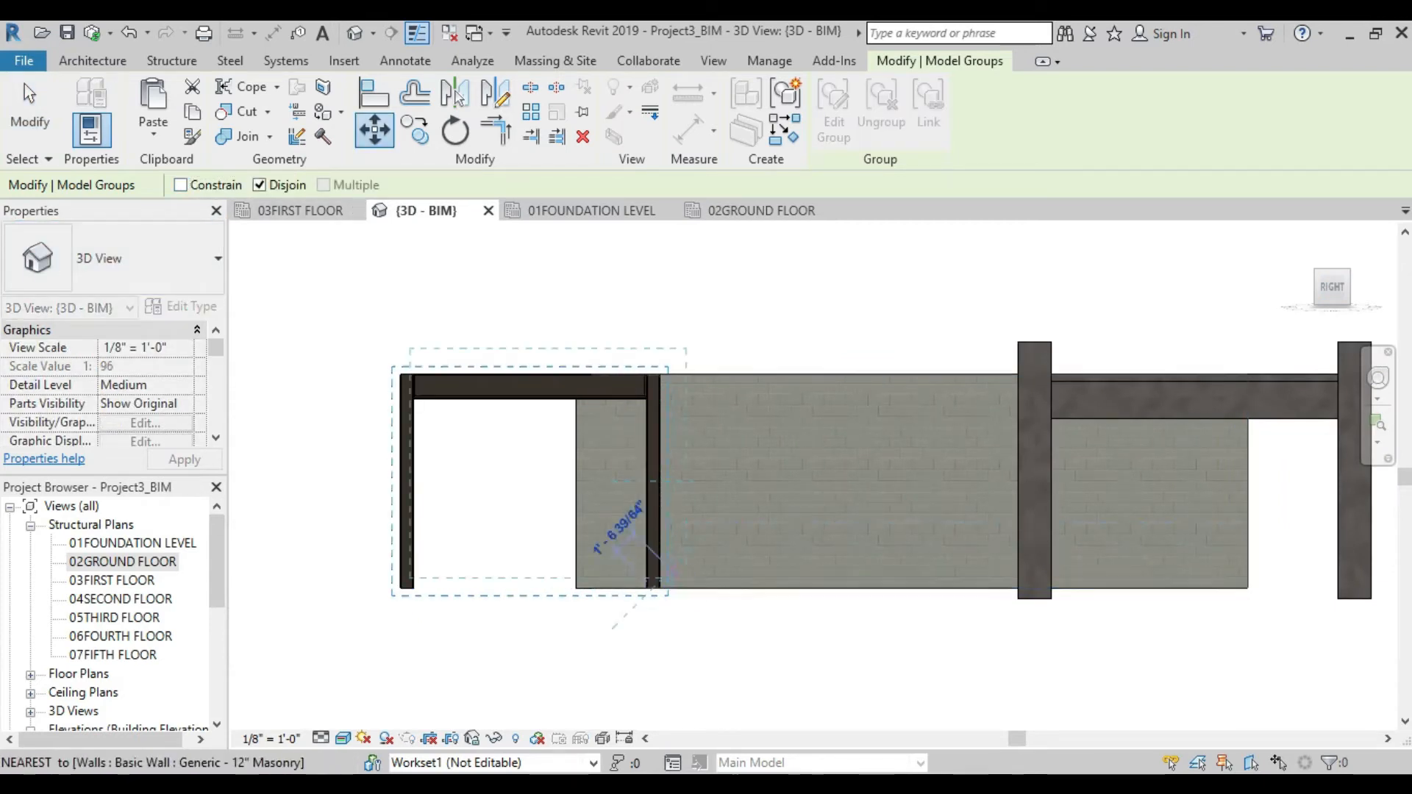
pyautogui.moveTo(1110, 326); pyautogui.dragTo(780, 410, button='middle')
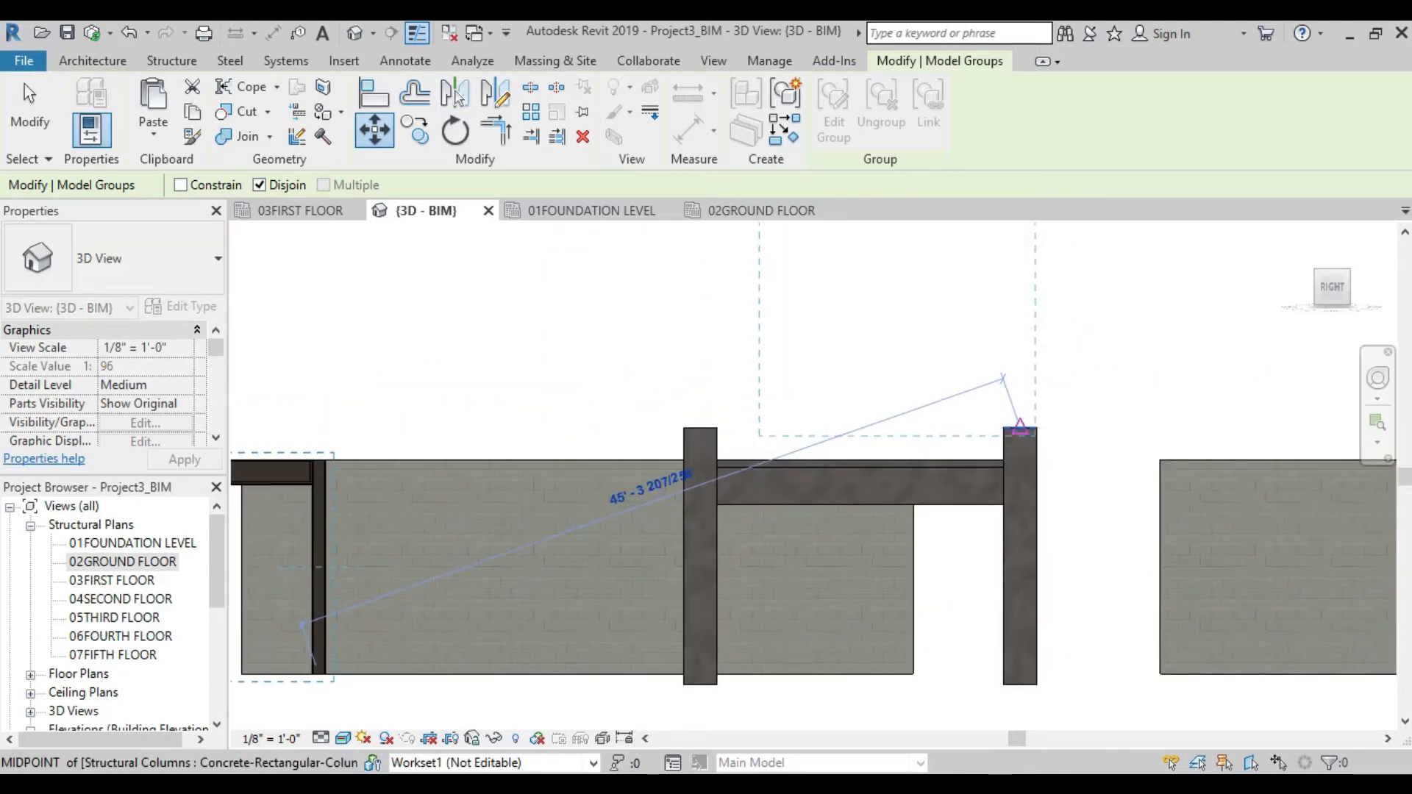
pyautogui.click(1020, 428)
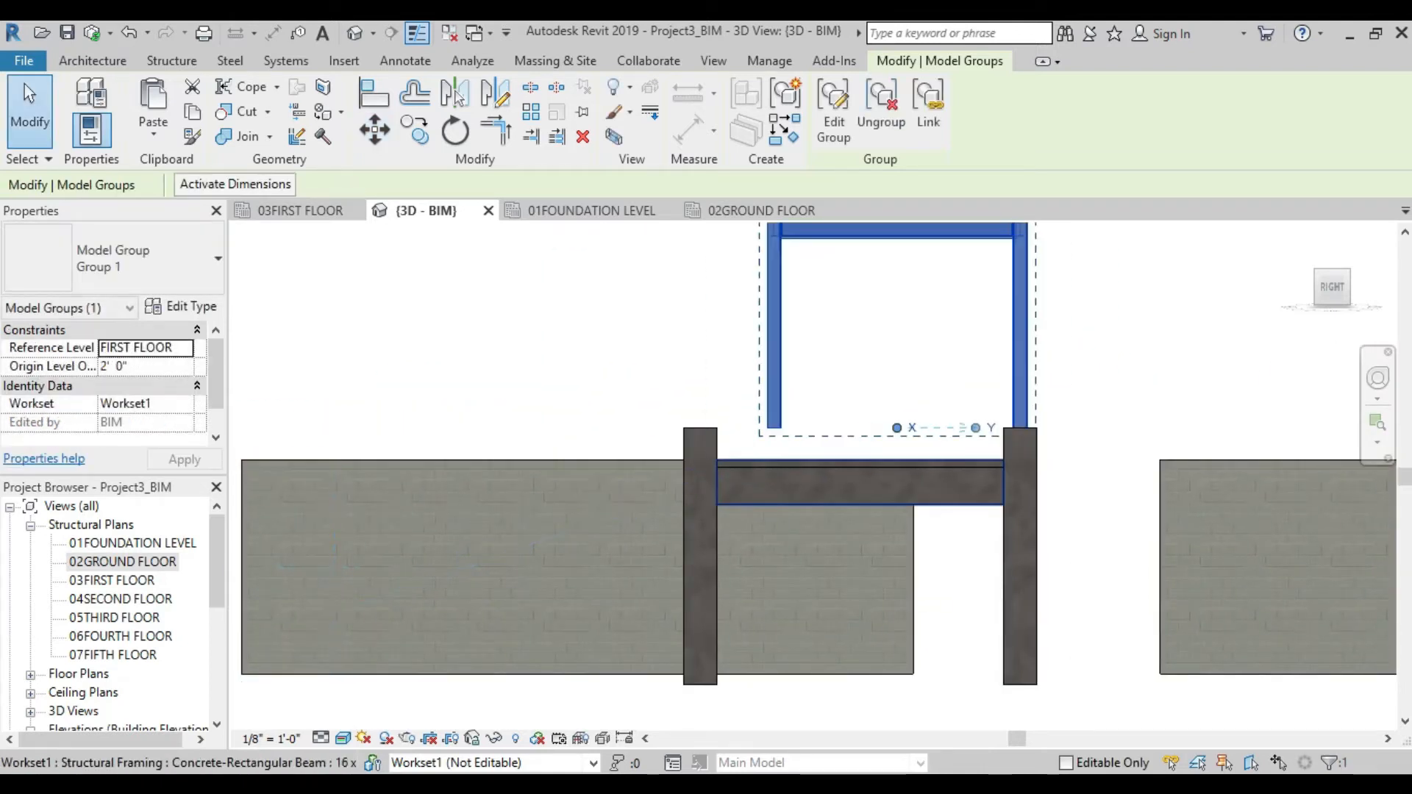
# - Move the steel frame group with Constrain off so its other column base sits on the slab's top edge at the opposite concrete column
pyautogui.scroll(-2, 864, 515)
pyautogui.press('m')
pyautogui.press('v')
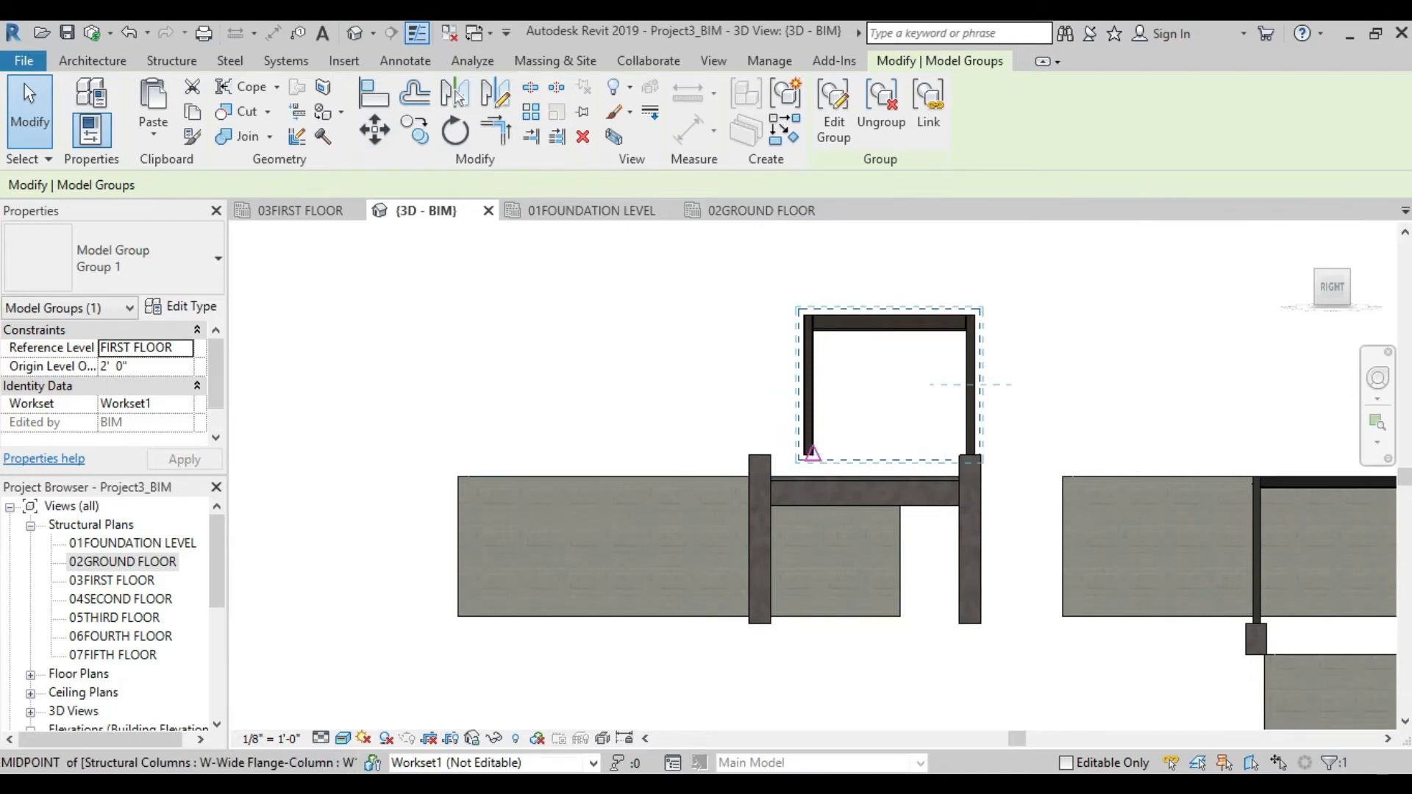
pyautogui.scroll(2, 807, 452)
pyautogui.click(806, 453)
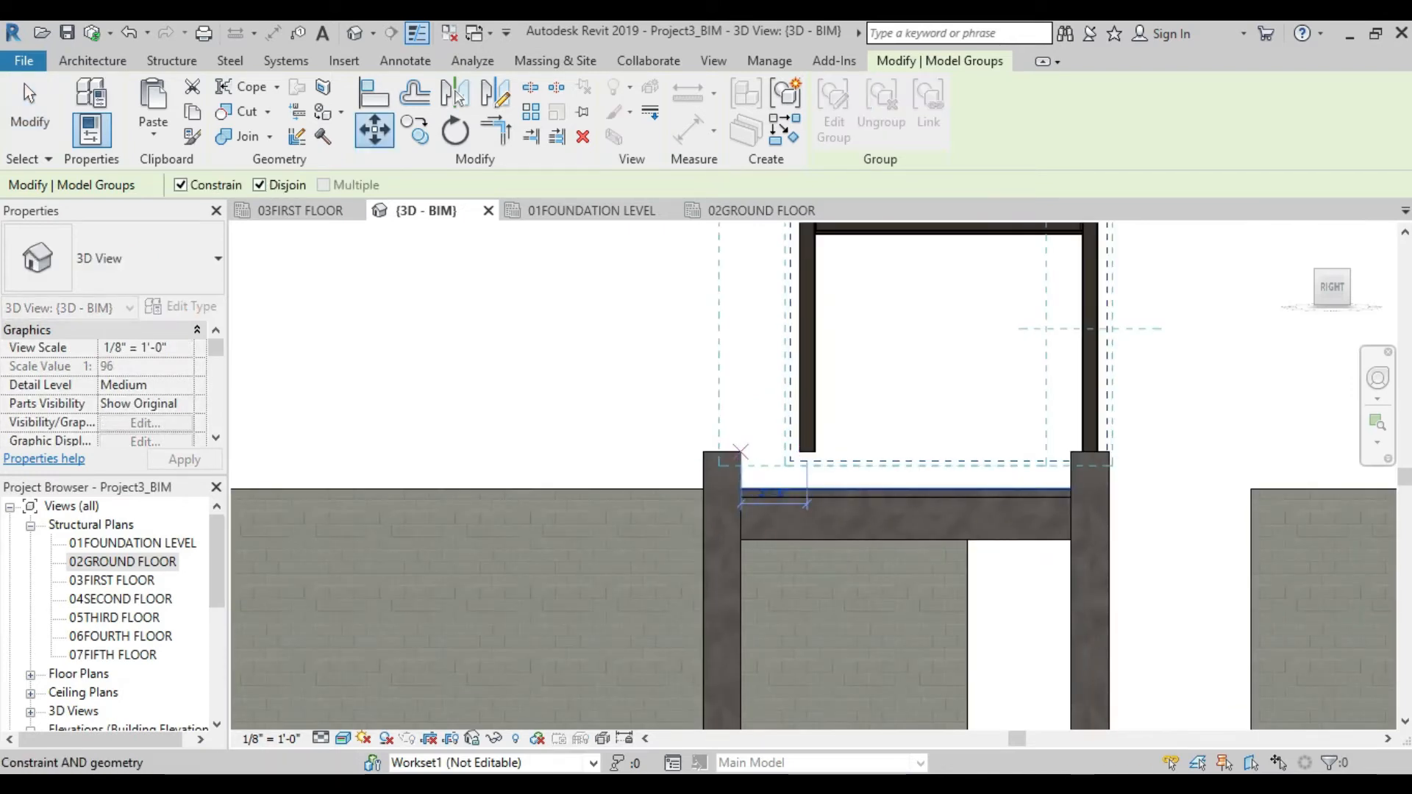
pyautogui.click(181, 185)
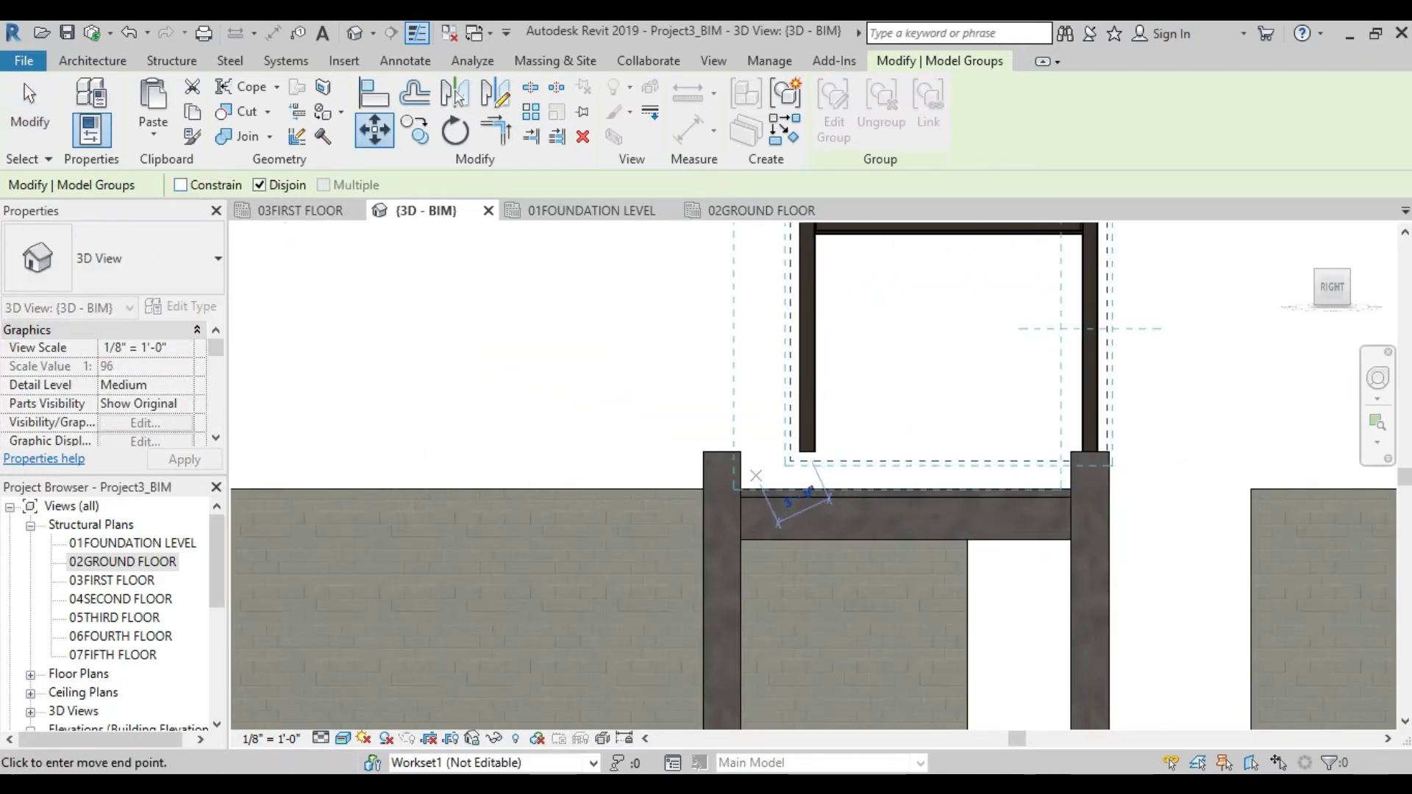
pyautogui.click(741, 489)
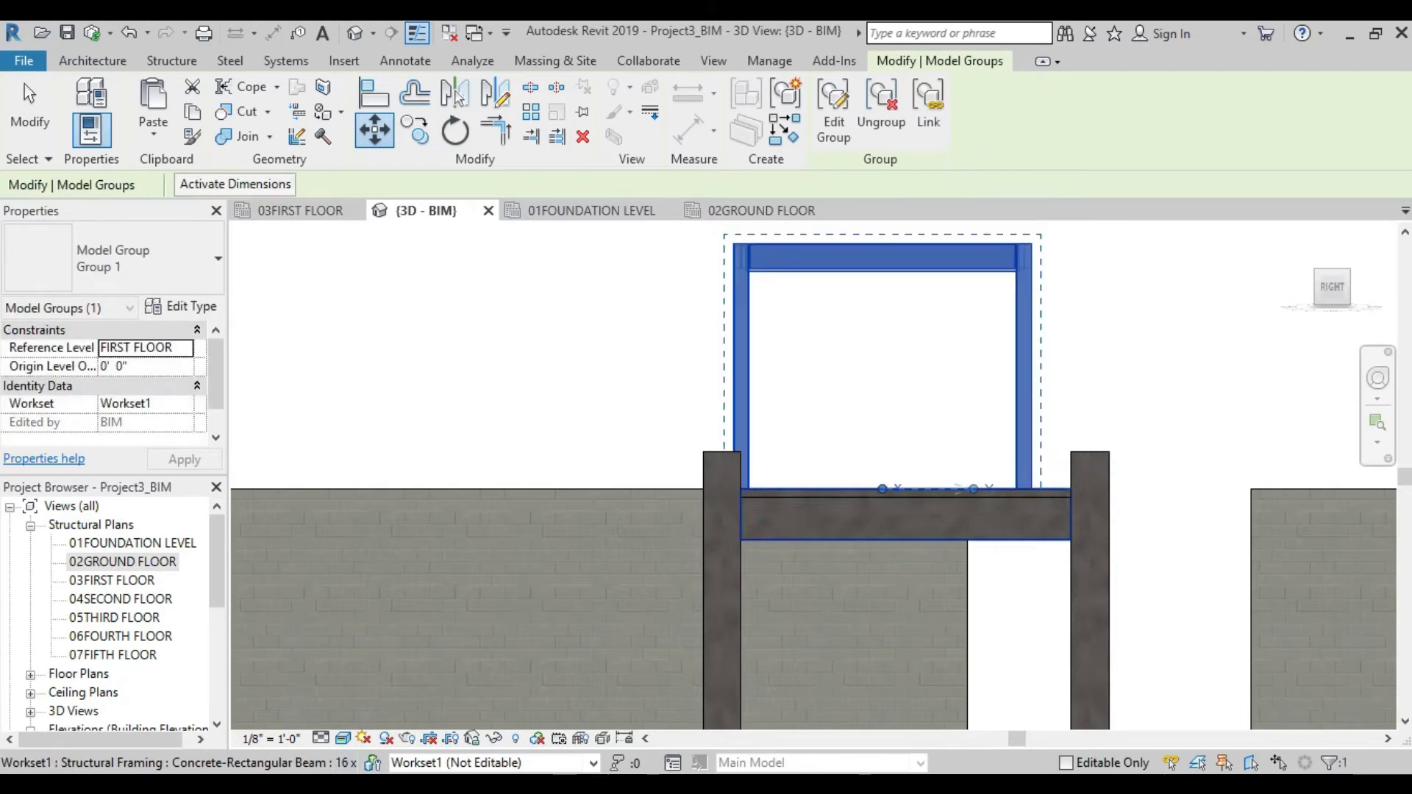
# - In the Top view, move the steel frame group about 34' horizontally over the concrete frame with Constrain on, and clear the selection
pyautogui.scroll(-2, 894, 537)
pyautogui.keyDown('shift'); pyautogui.moveTo(894, 536); pyautogui.dragTo(574, 672, button='middle'); pyautogui.keyUp('shift')
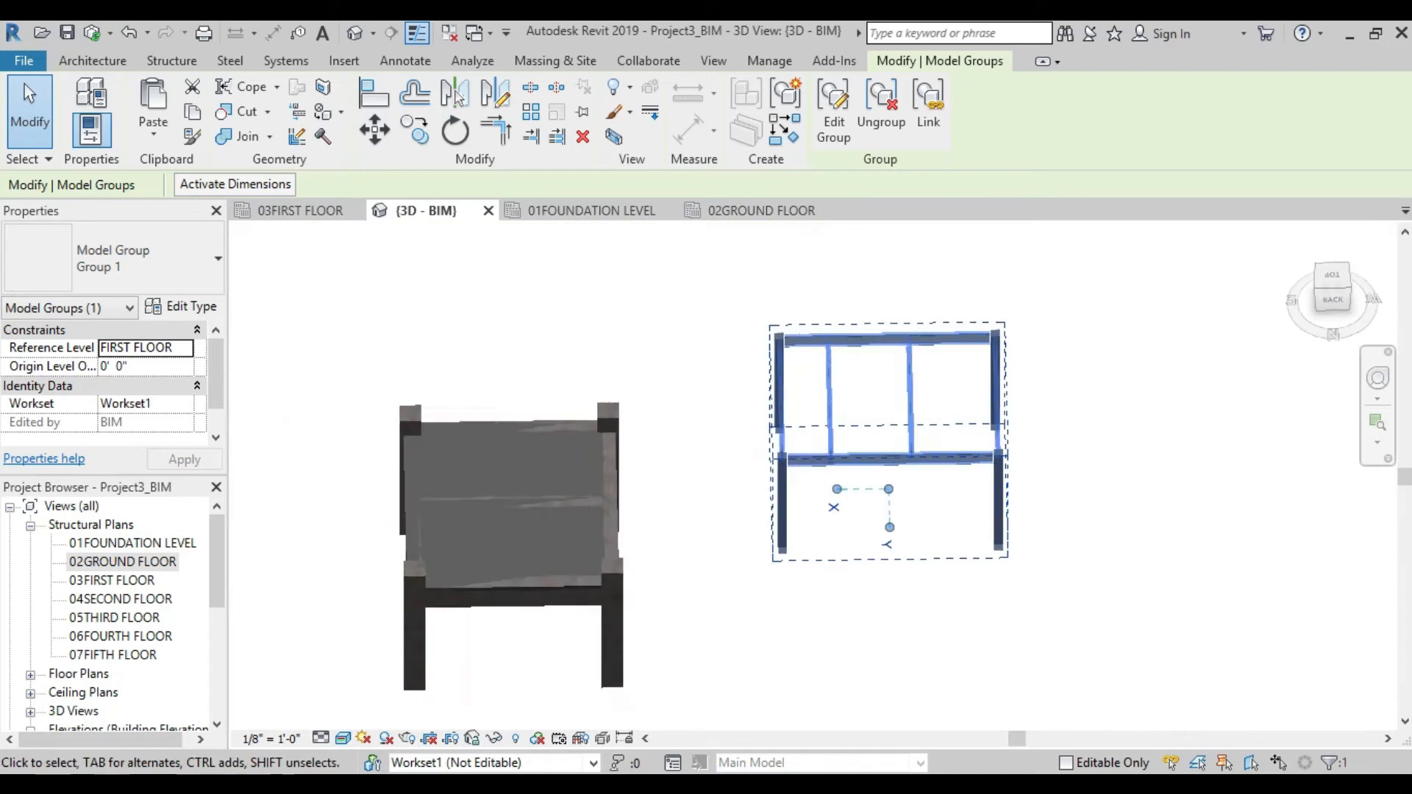
pyautogui.click(1332, 278)
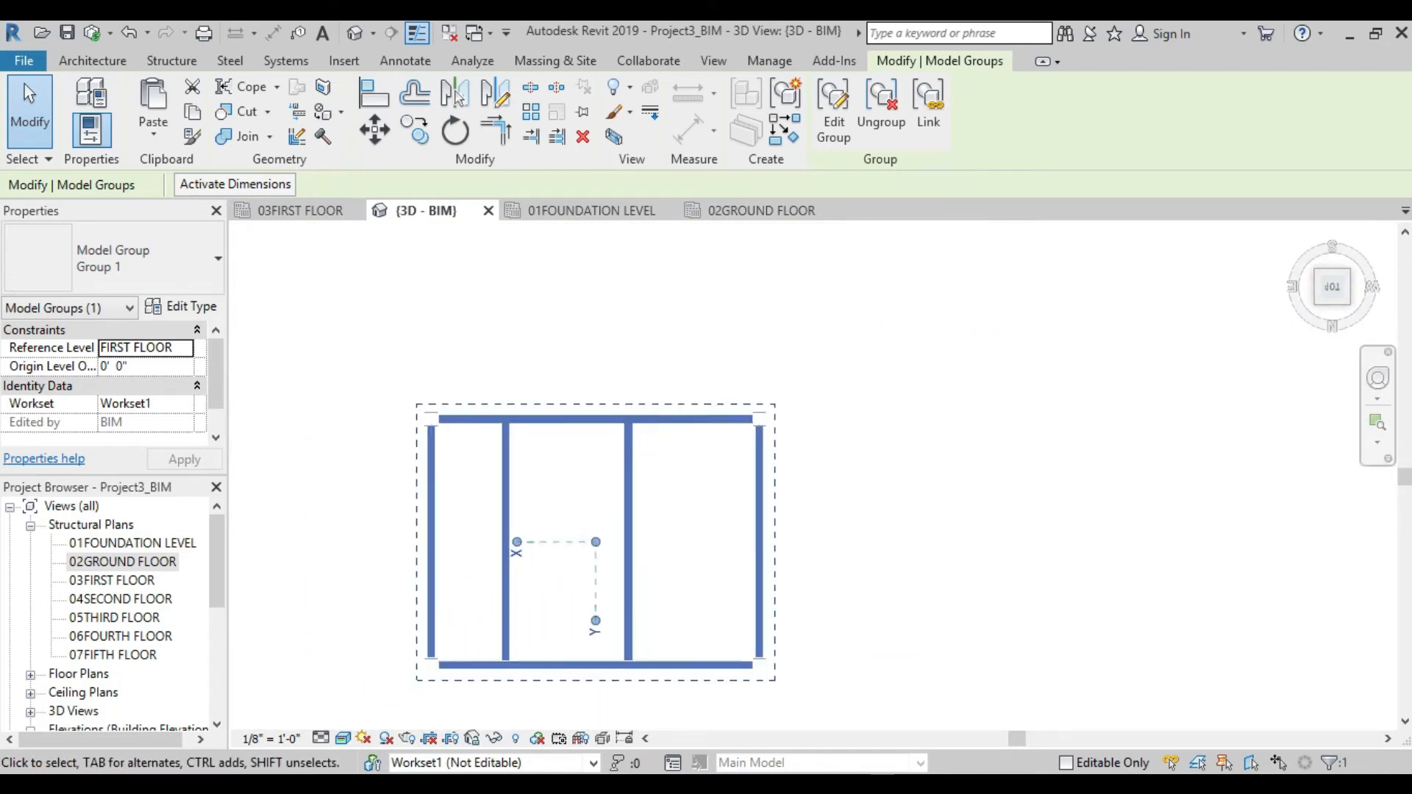
pyautogui.click(375, 130)
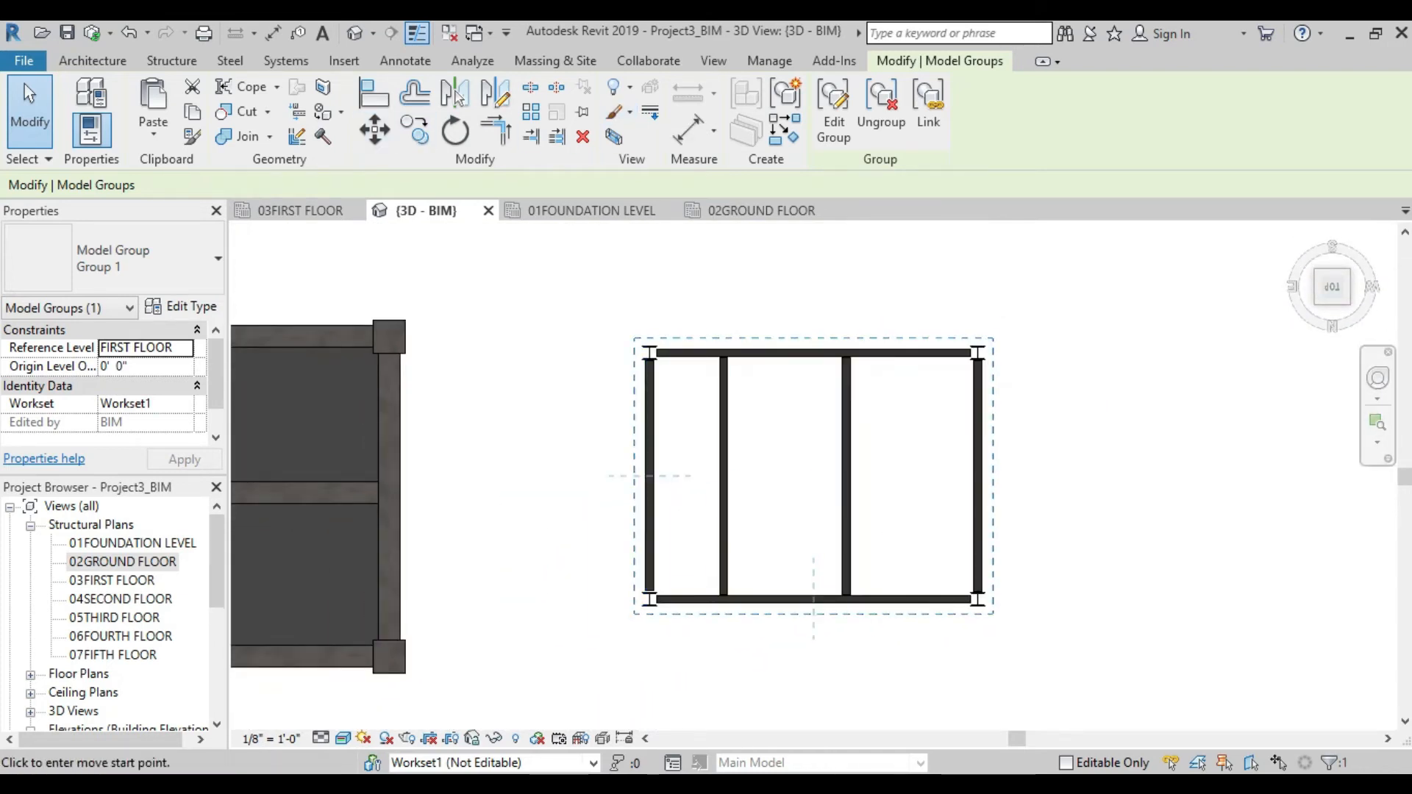
pyautogui.scroll(-1, 702, 514)
pyautogui.click(786, 486)
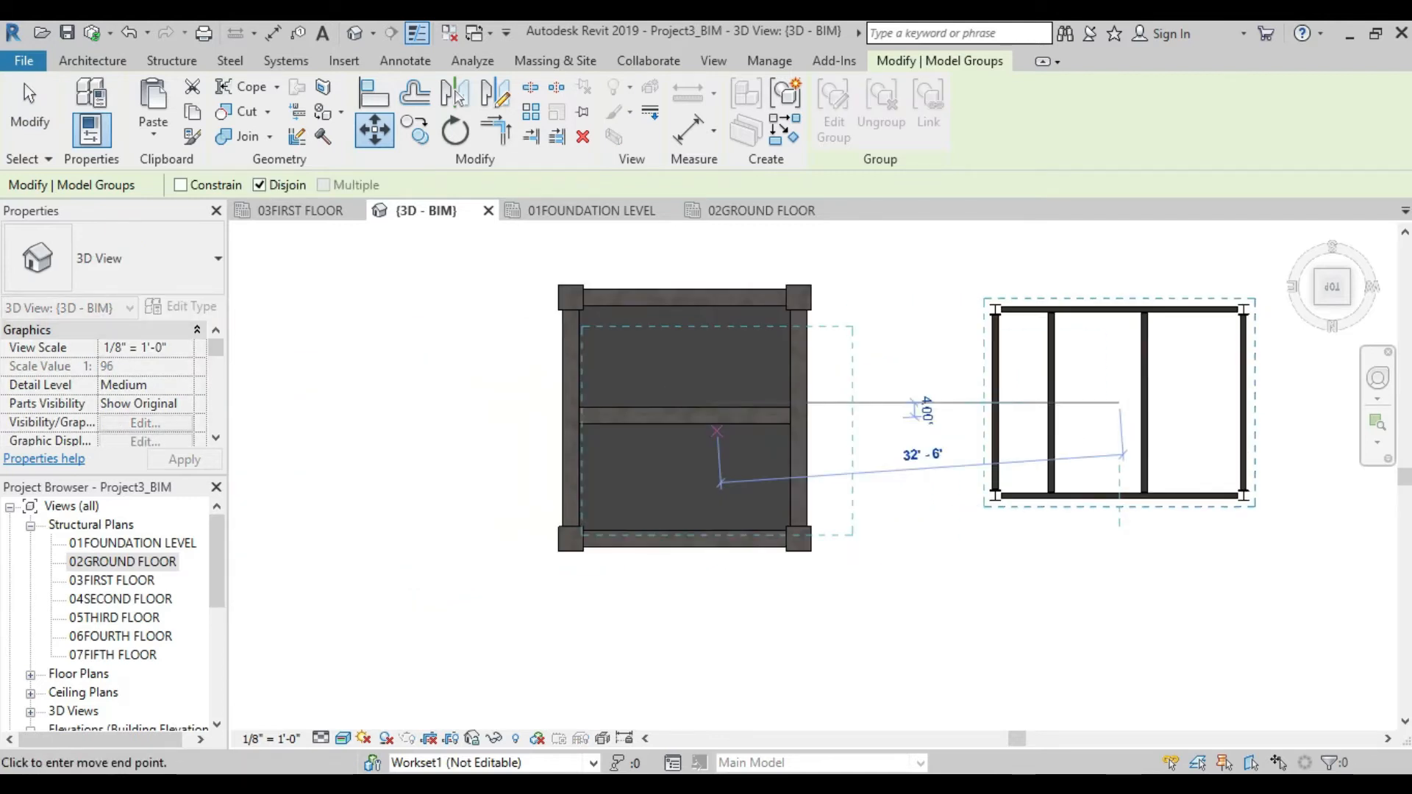
pyautogui.press('shift')
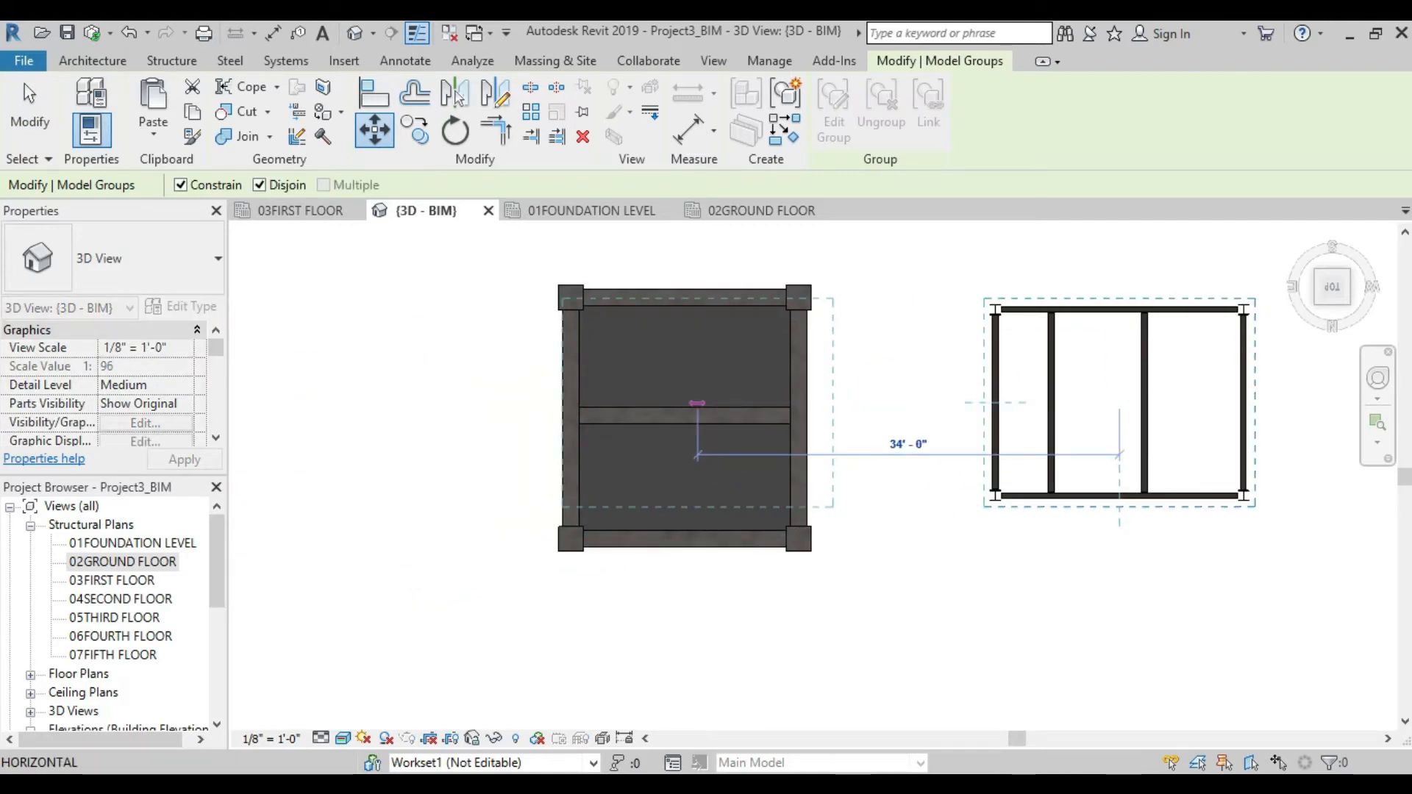
pyautogui.press('Escape')
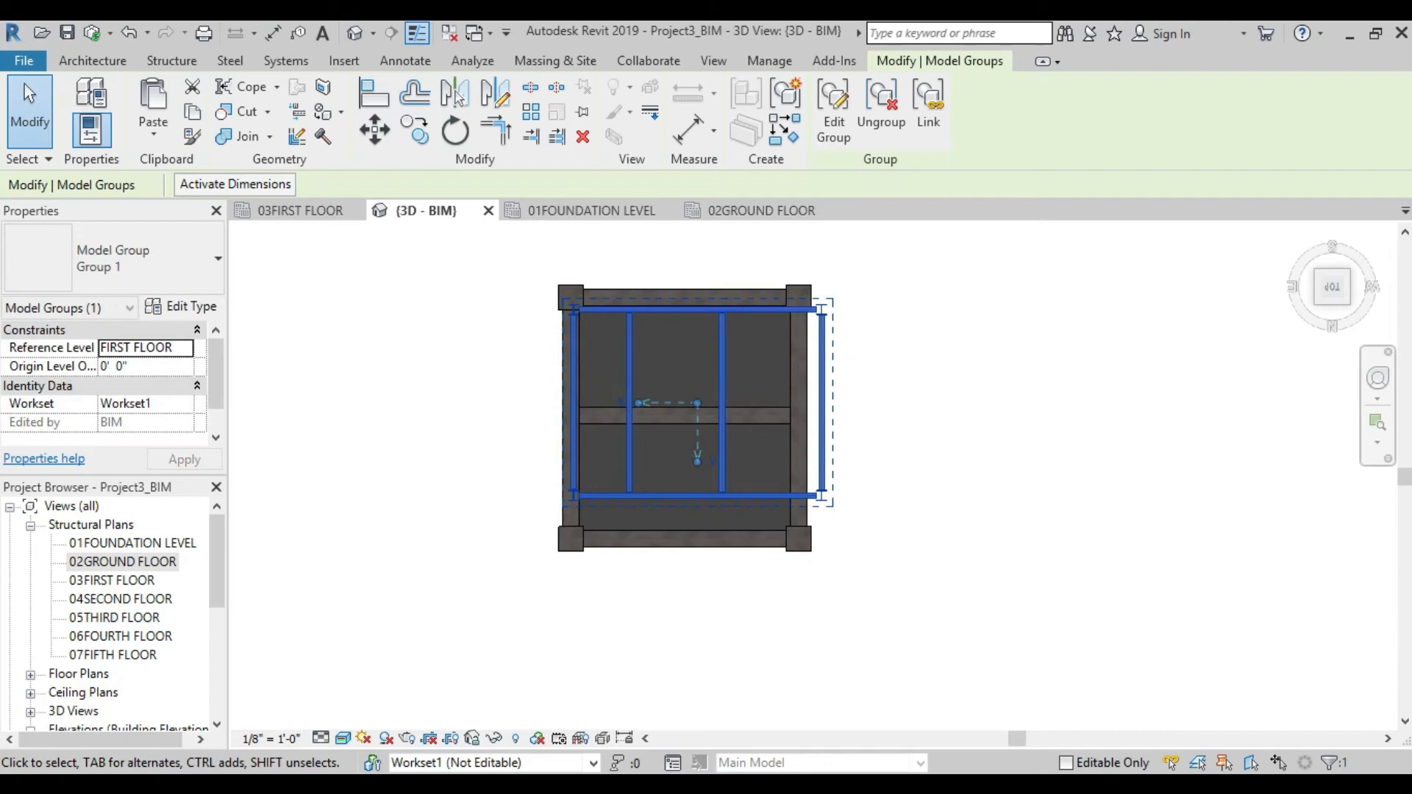
pyautogui.press('Escape')
# - Examine the steel frame group's placement on the concrete frame from several angles and within the whole model
pyautogui.keyDown('shift'); pyautogui.moveTo(816, 717); pyautogui.dragTo(894, 507, button='middle'); pyautogui.keyUp('shift')
pyautogui.scroll(-2, 855, 558)
pyautogui.scroll(2, 894, 508)
pyautogui.scroll(1, 879, 462)
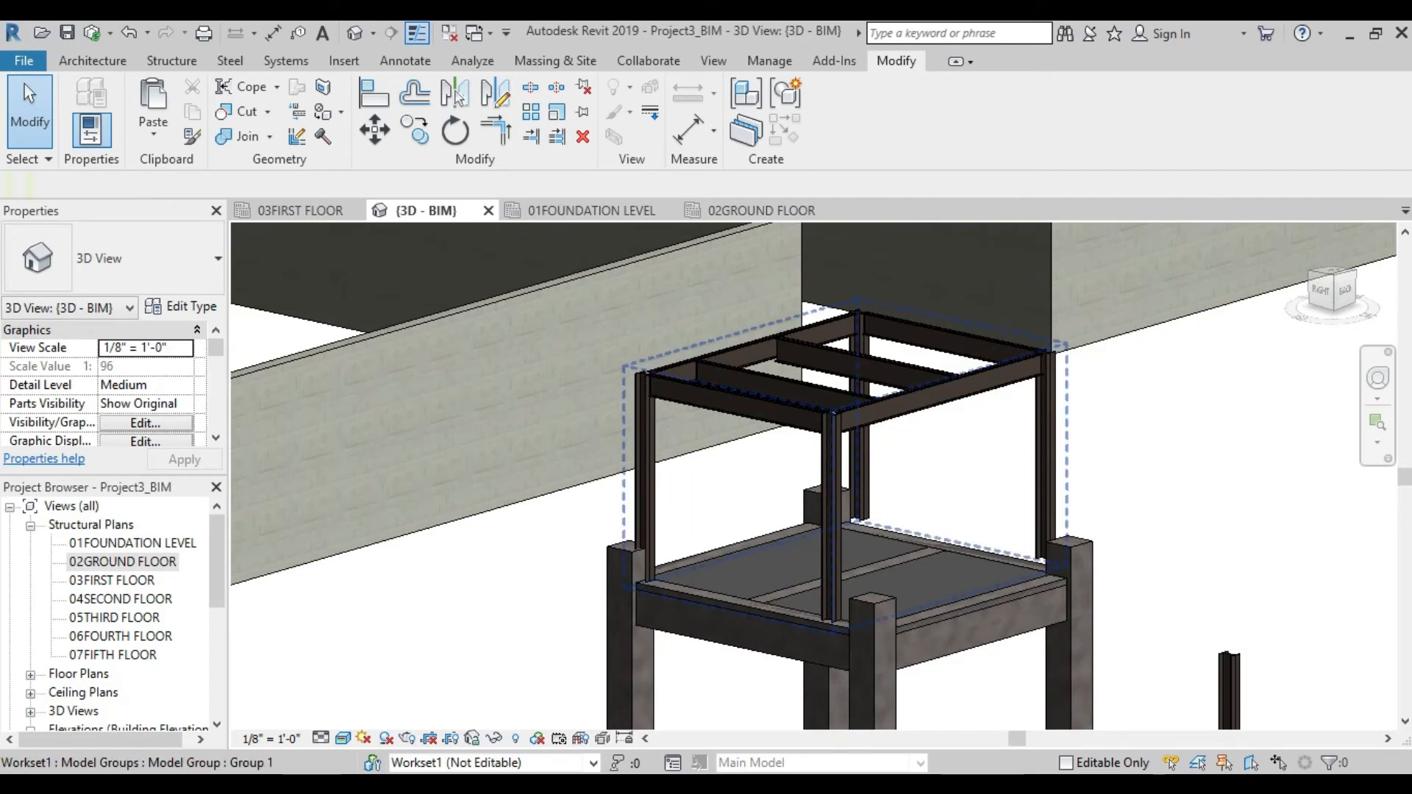
pyautogui.keyDown('shift'); pyautogui.moveTo(944, 551); pyautogui.dragTo(975, 573, button='middle'); pyautogui.keyUp('shift')
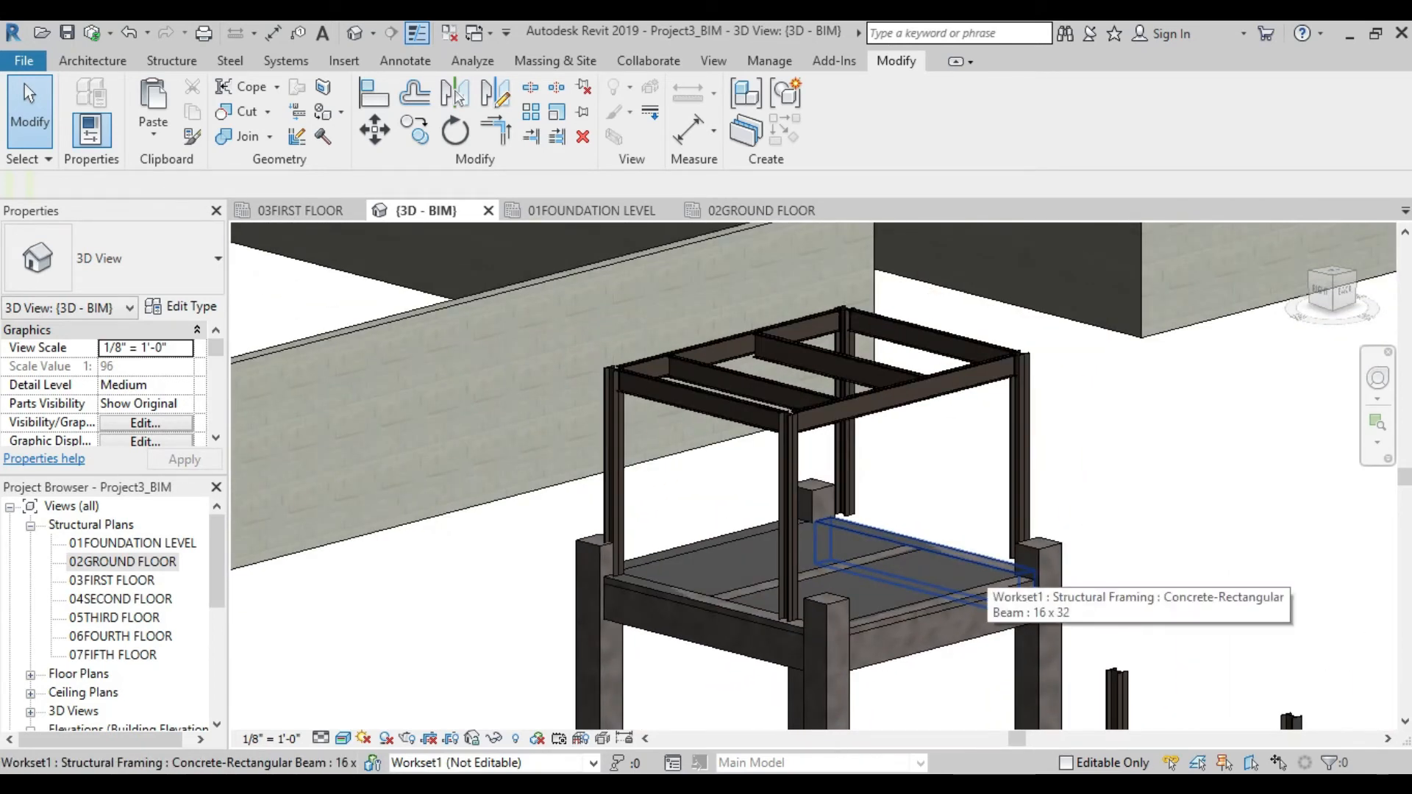
pyautogui.keyDown('shift'); pyautogui.moveTo(978, 577); pyautogui.dragTo(925, 610, button='middle'); pyautogui.keyUp('shift')
pyautogui.scroll(-6, 925, 611)
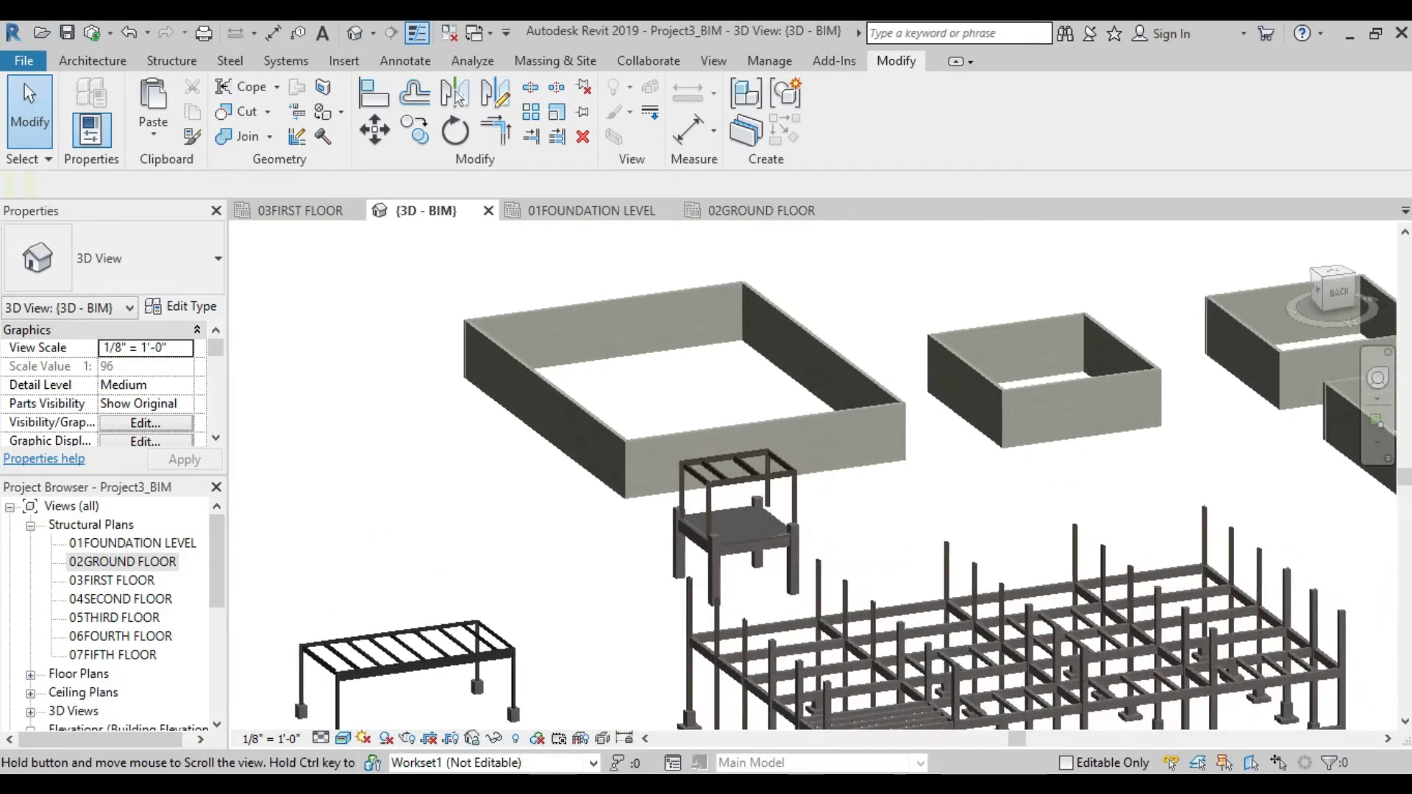
pyautogui.keyDown('shift'); pyautogui.moveTo(1146, 595); pyautogui.dragTo(1055, 570, button='middle'); pyautogui.keyUp('shift')
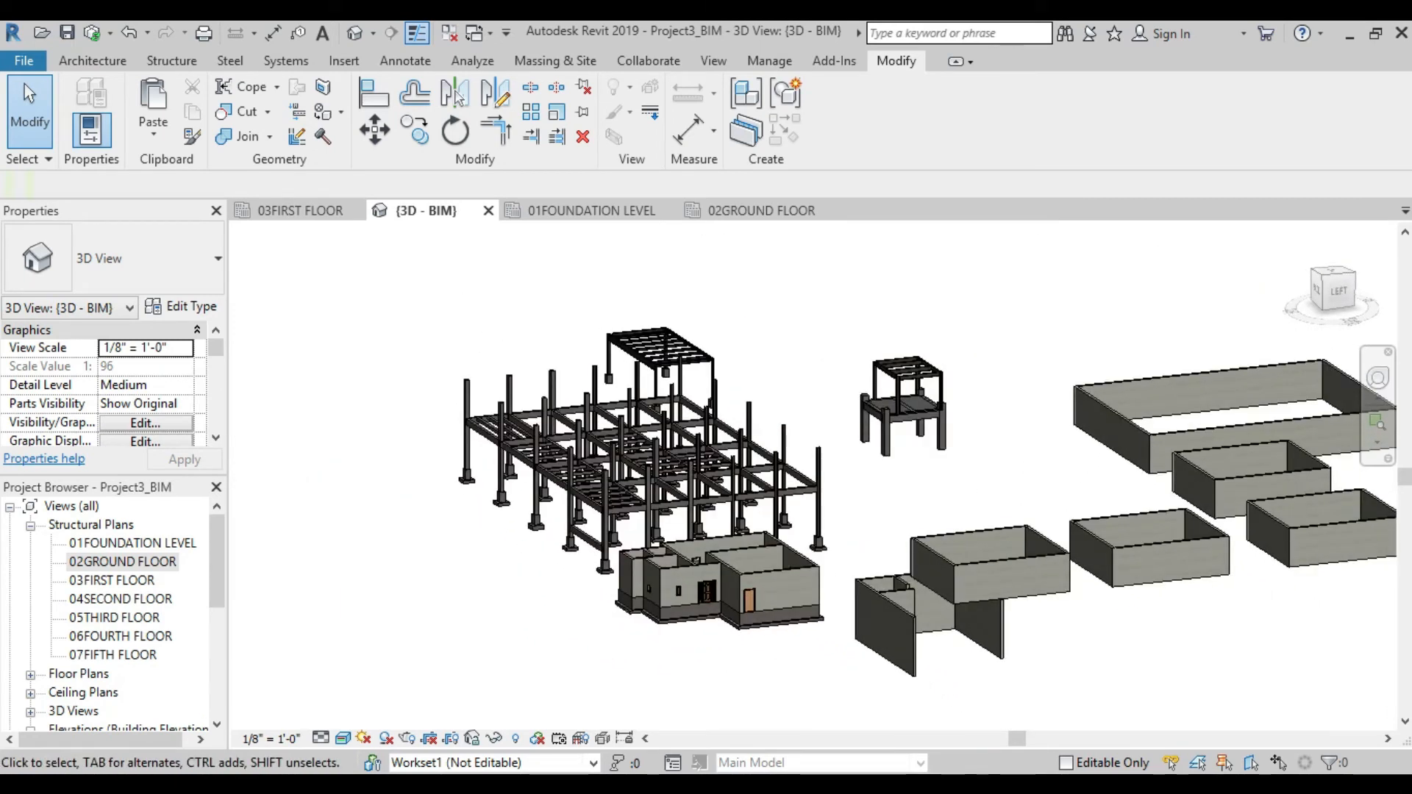
# - Open the 03FIRST FLOOR structural plan and bring the building grid and rectangular wall rooms into view
pyautogui.click(300, 210)
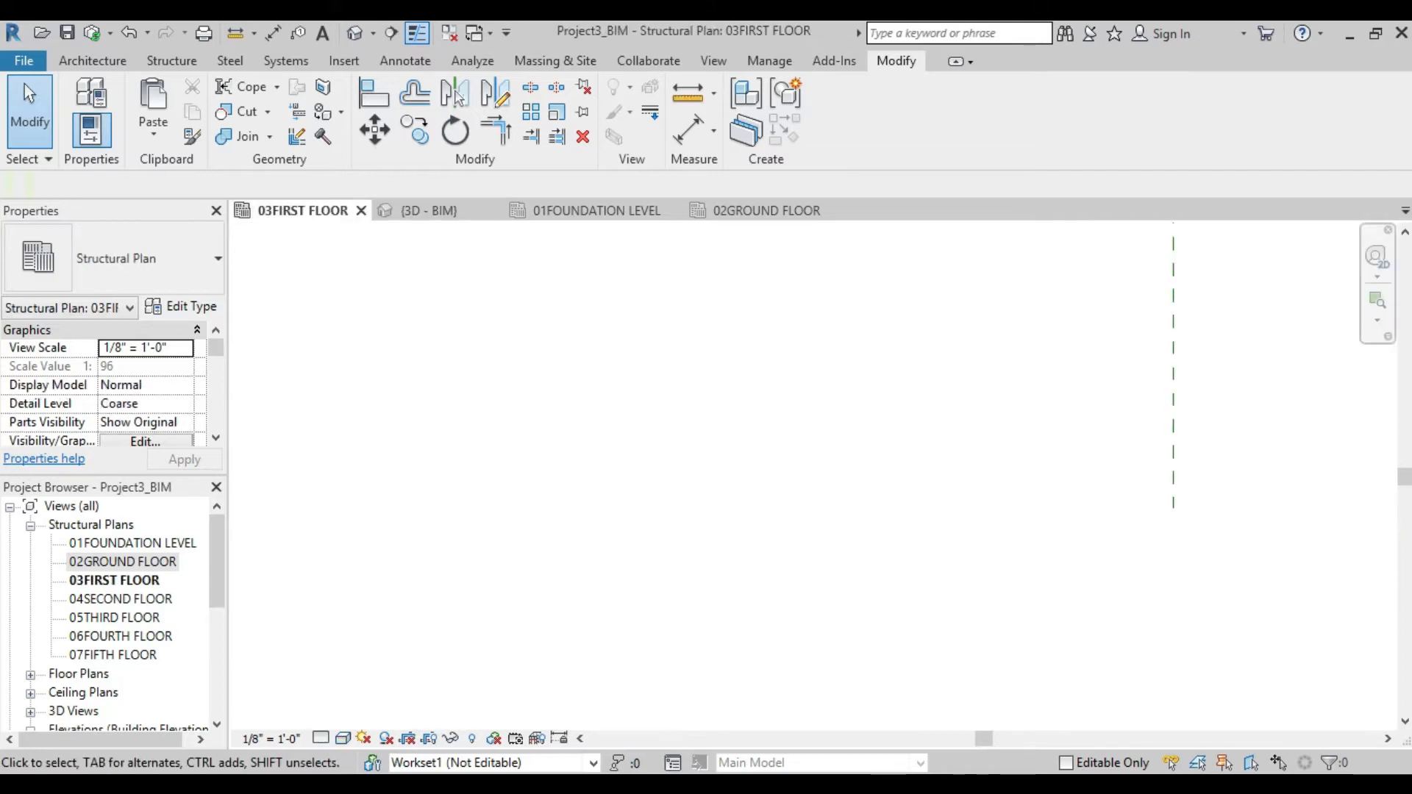
pyautogui.scroll(-7, 901, 531)
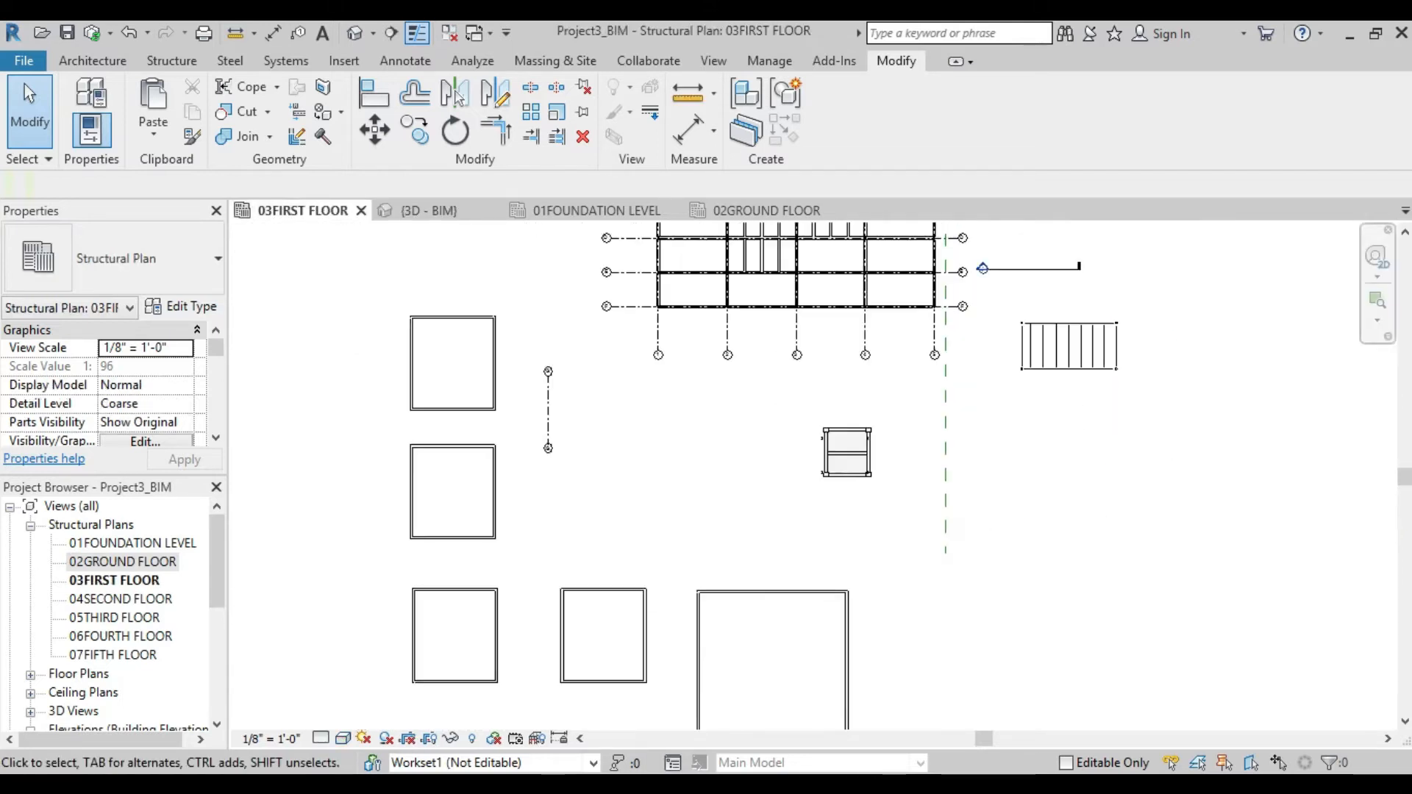
pyautogui.moveTo(904, 607); pyautogui.dragTo(1092, 570, button='middle')
pyautogui.moveTo(949, 353); pyautogui.dragTo(912, 661, button='middle')
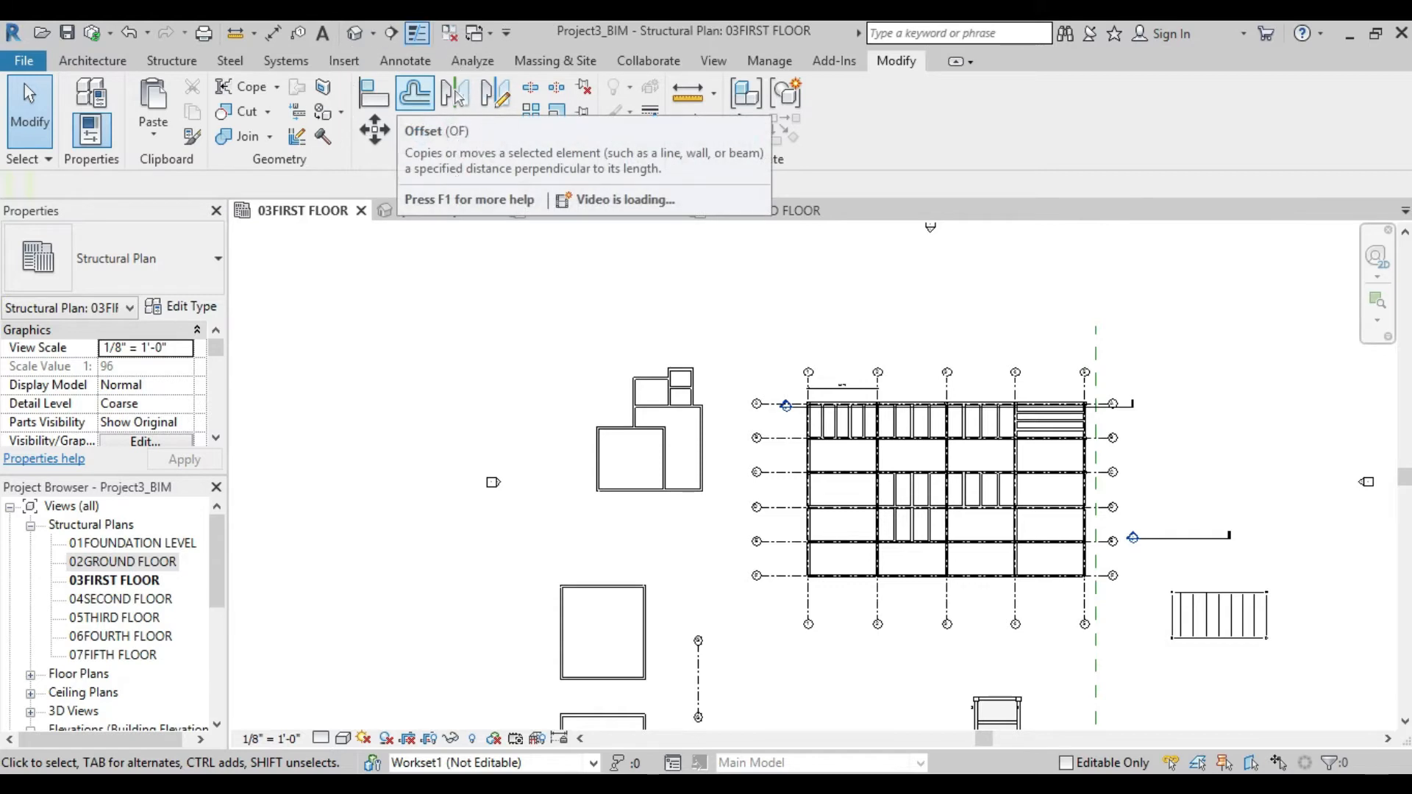
pyautogui.moveTo(529, 352); pyautogui.dragTo(551, 308, button='middle')
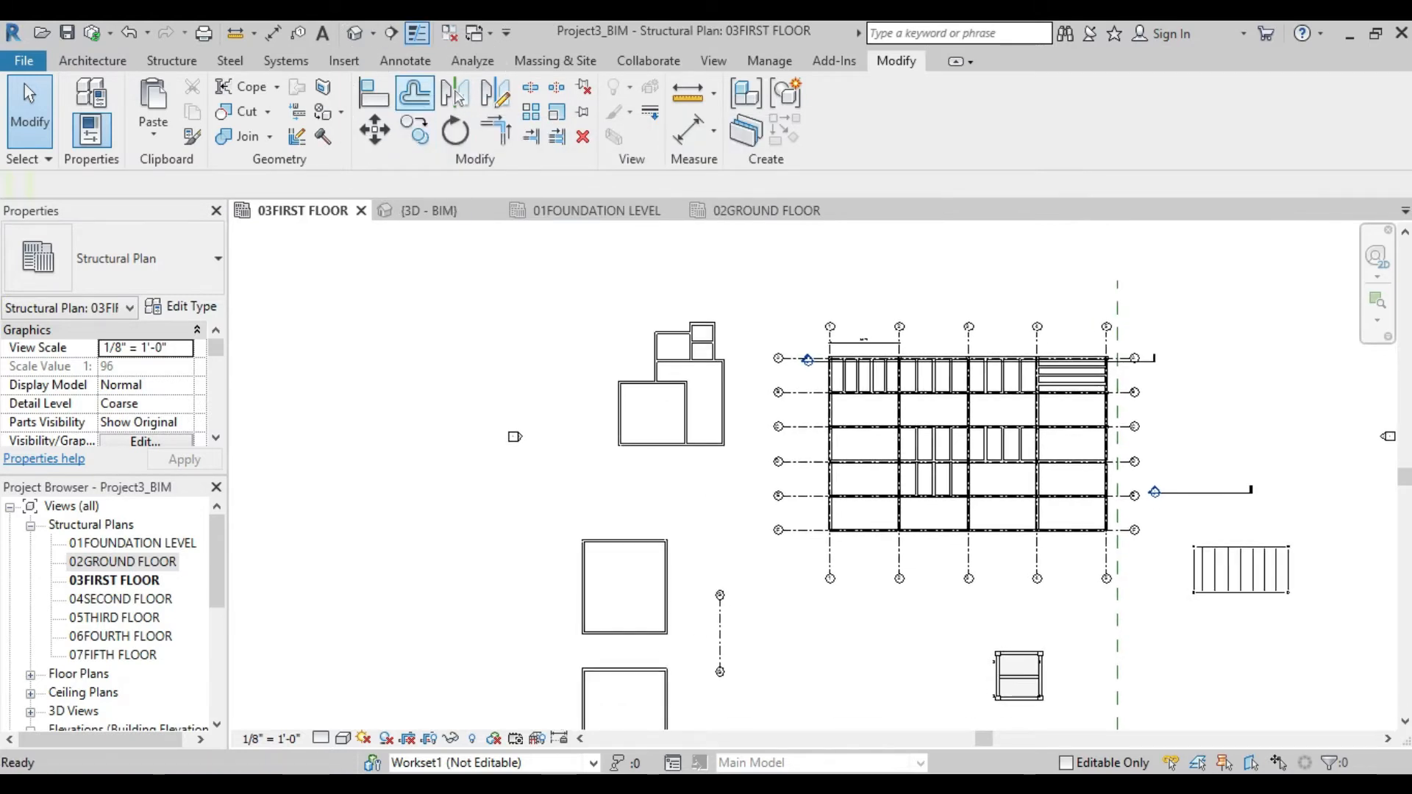
# - Offset the upper wall of the room beside grid G by 10' outward, using the Numerical option with Copy on
pyautogui.click(845, 488)
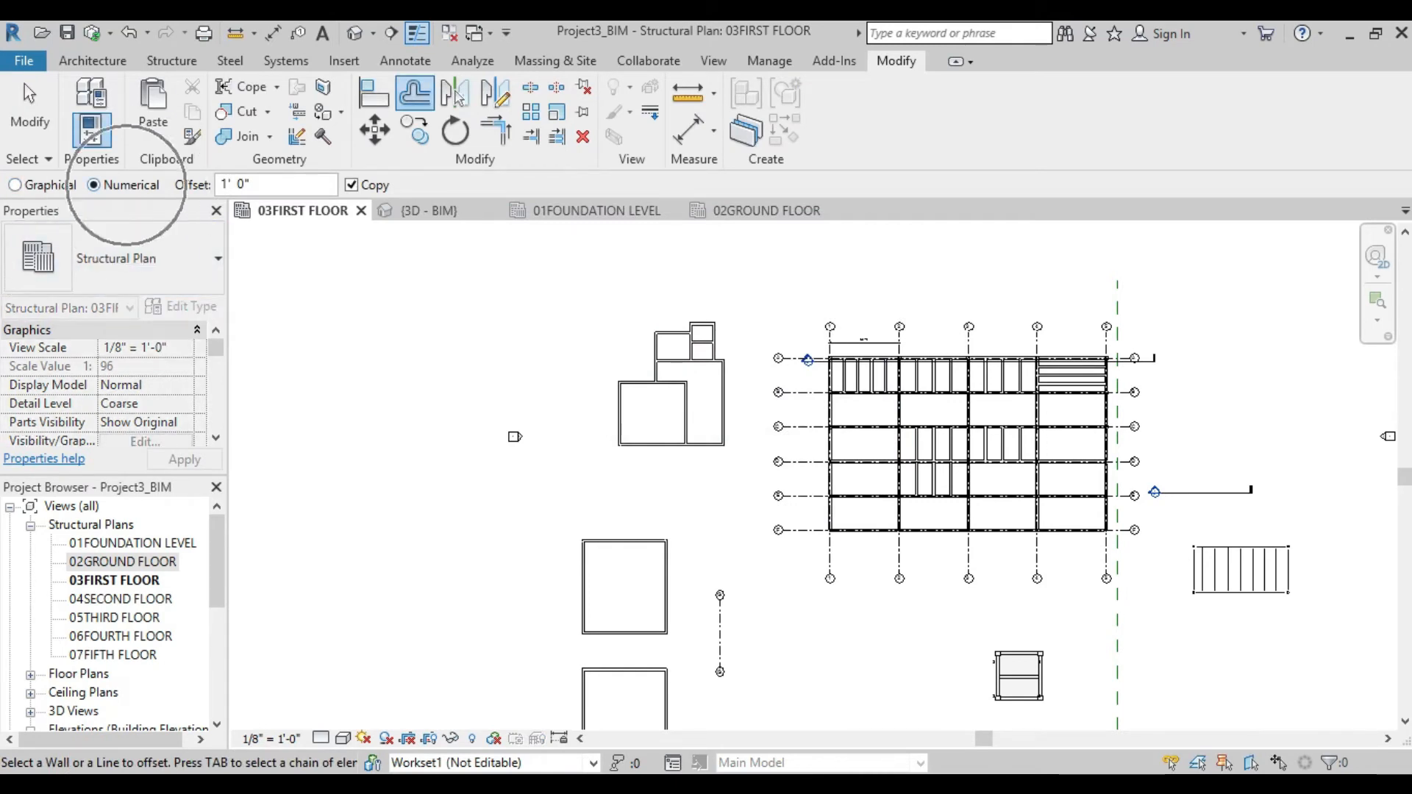
pyautogui.click(272, 184)
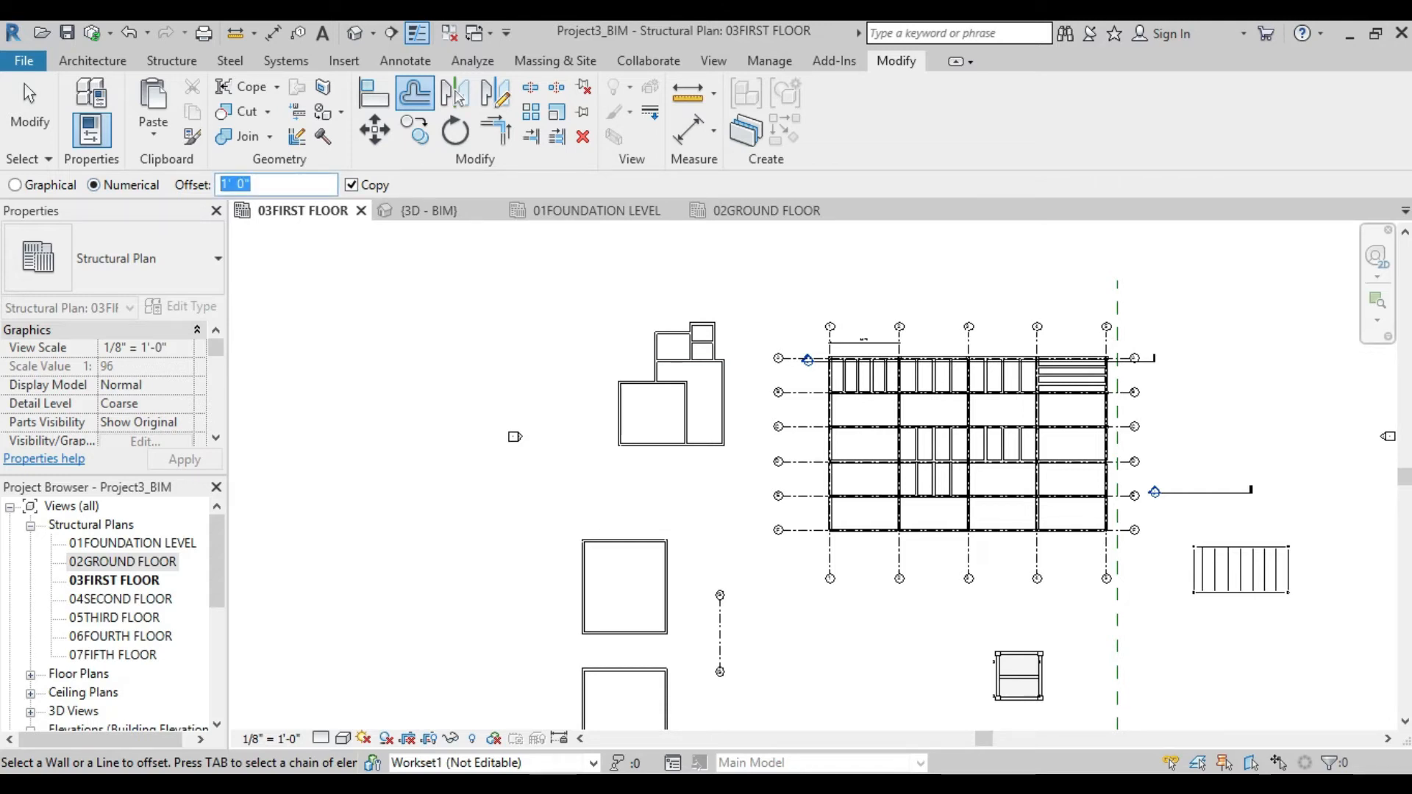
pyautogui.scroll(3, 654, 398)
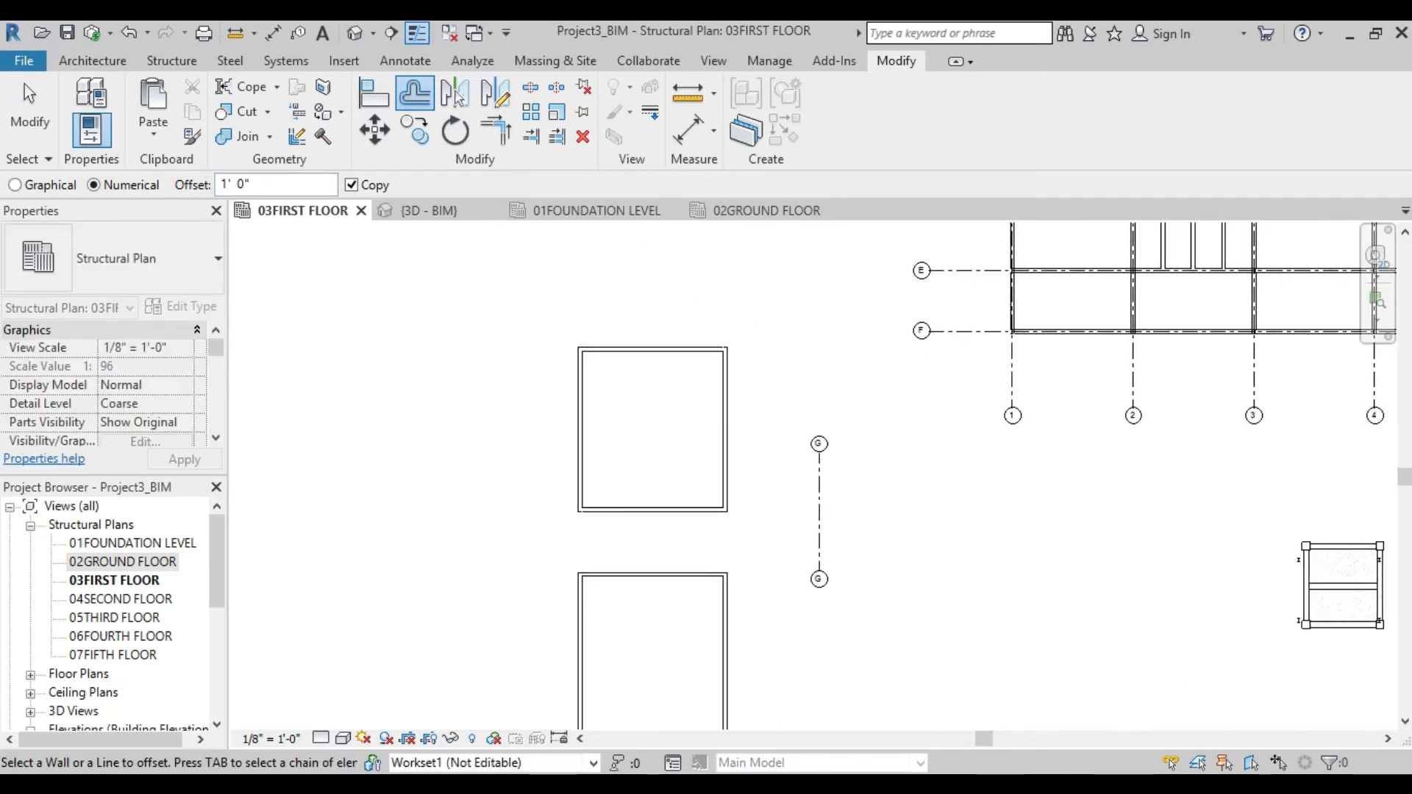
pyautogui.scroll(2, 641, 354)
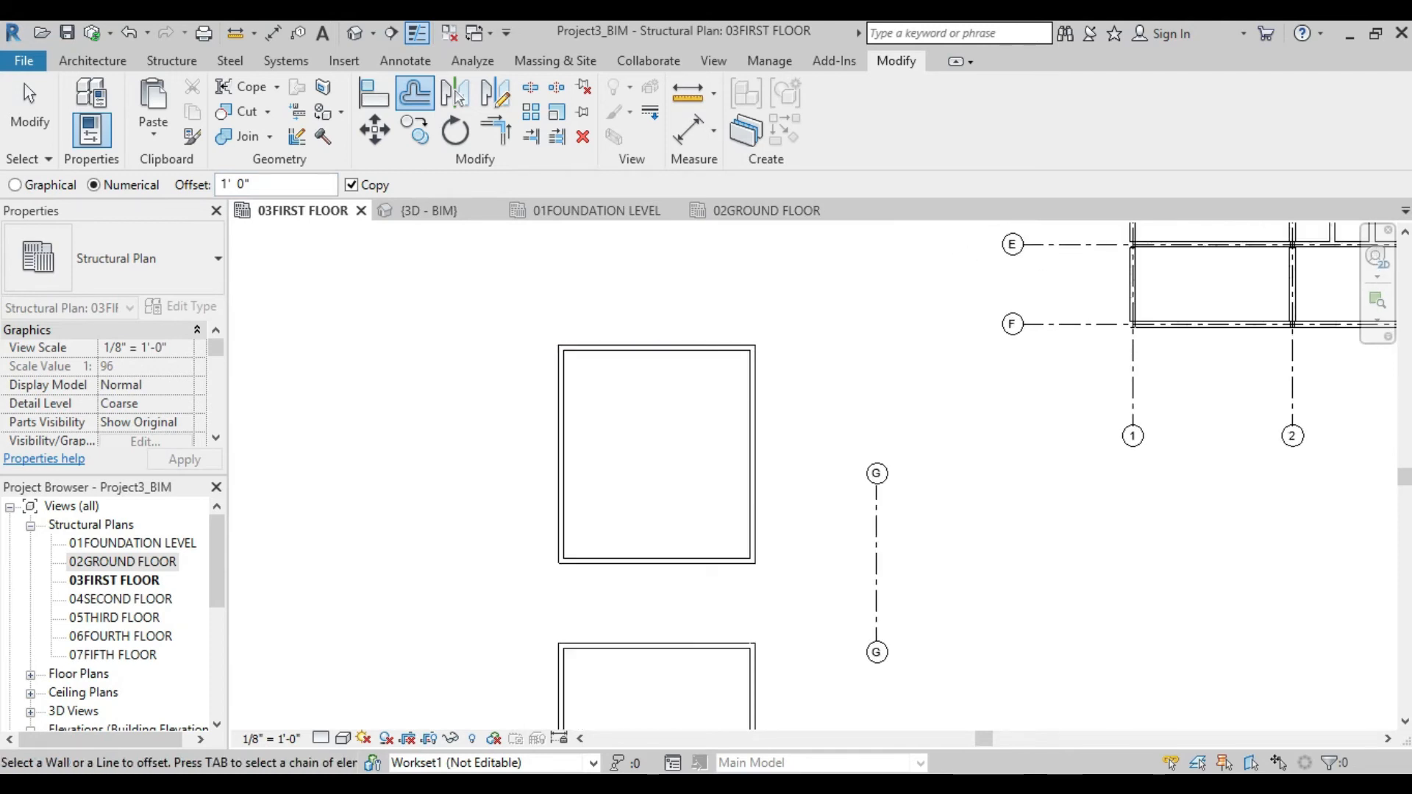
pyautogui.write('1')
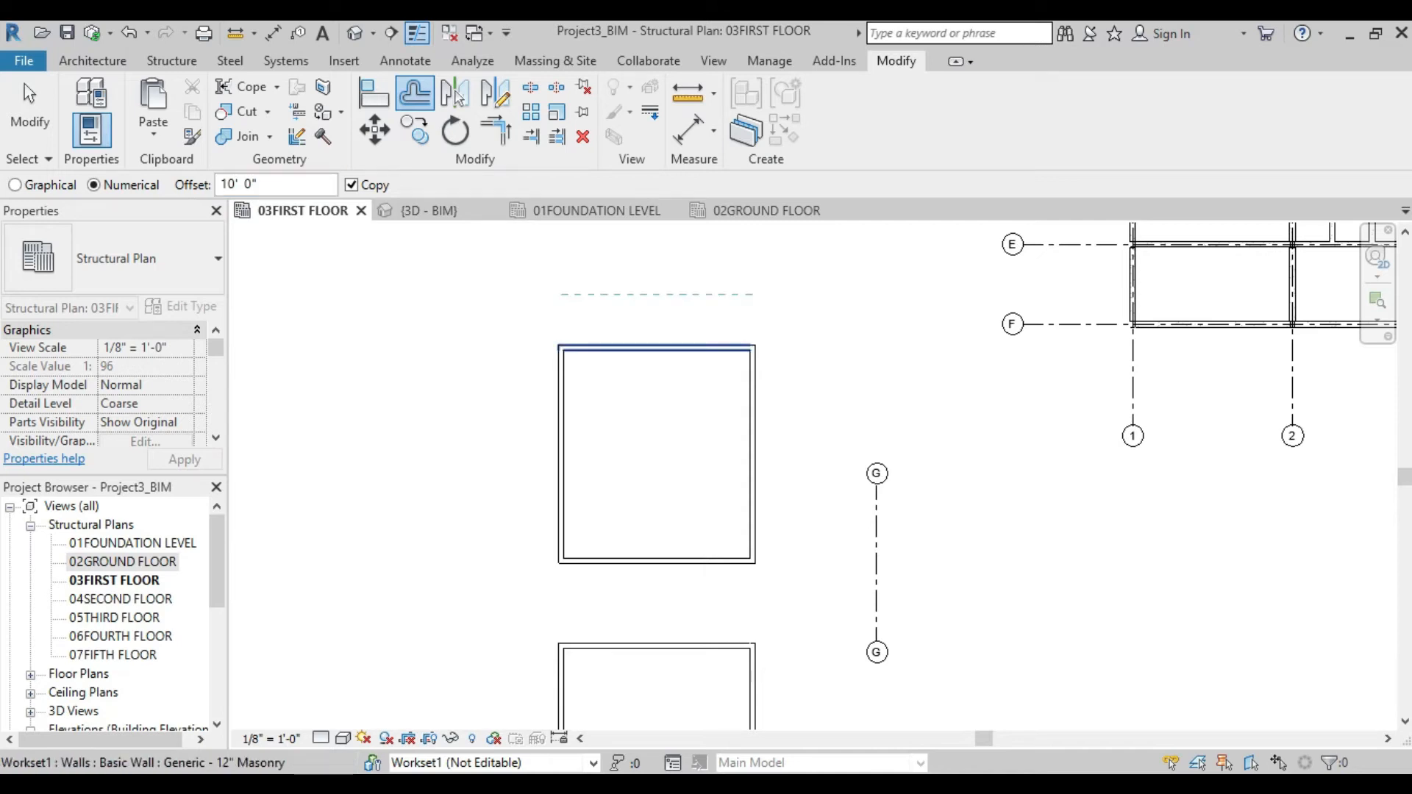
pyautogui.scroll(5, 592, 324)
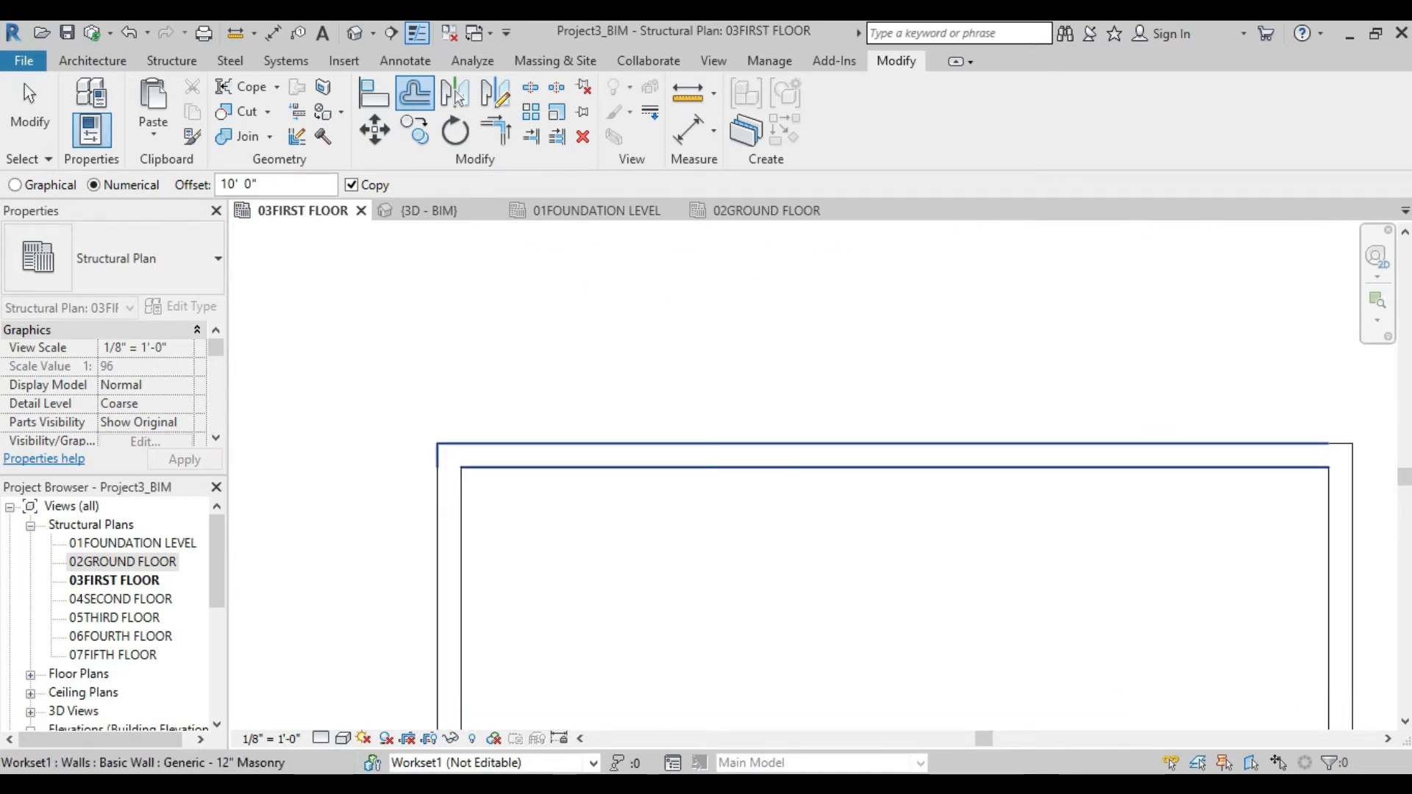
pyautogui.scroll(-3, 537, 505)
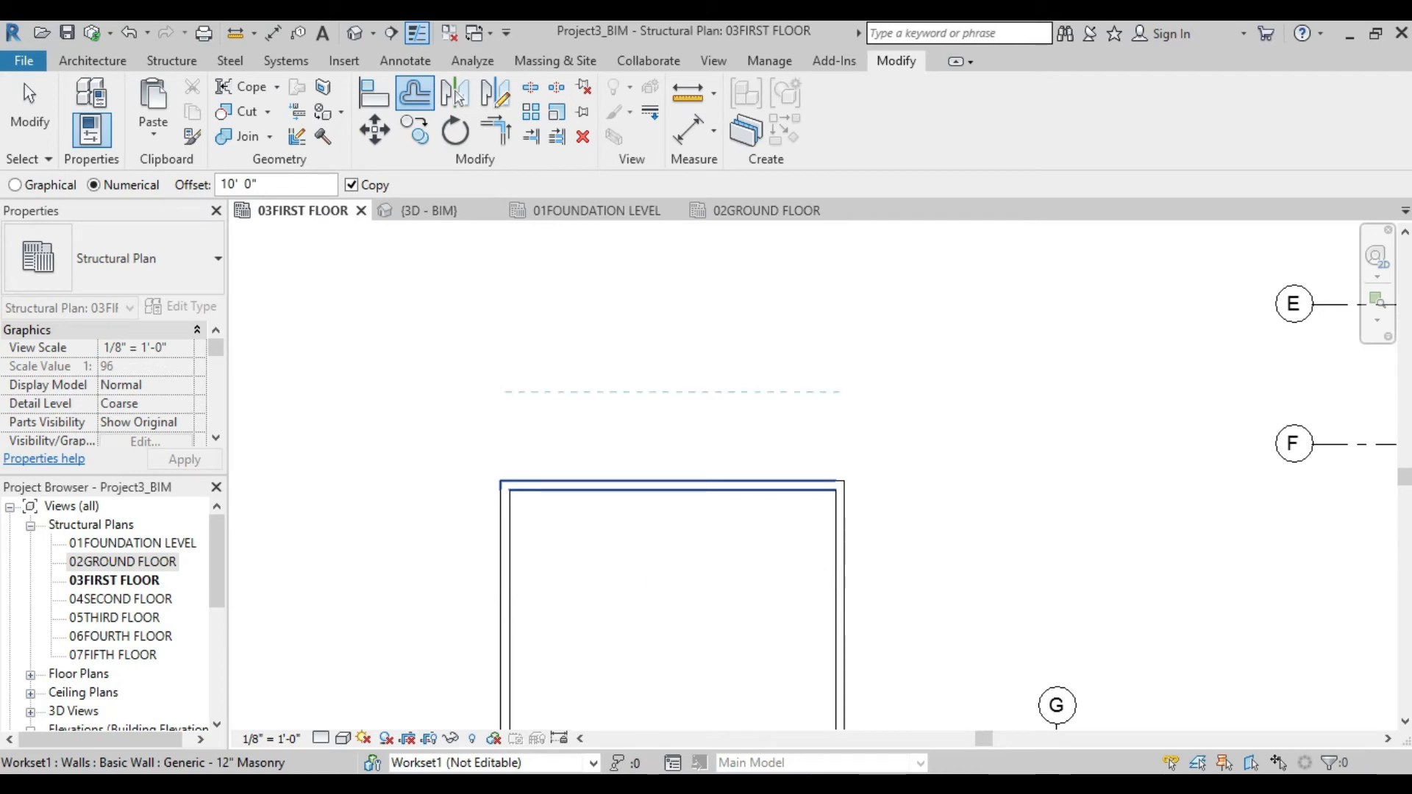
pyautogui.click(572, 483)
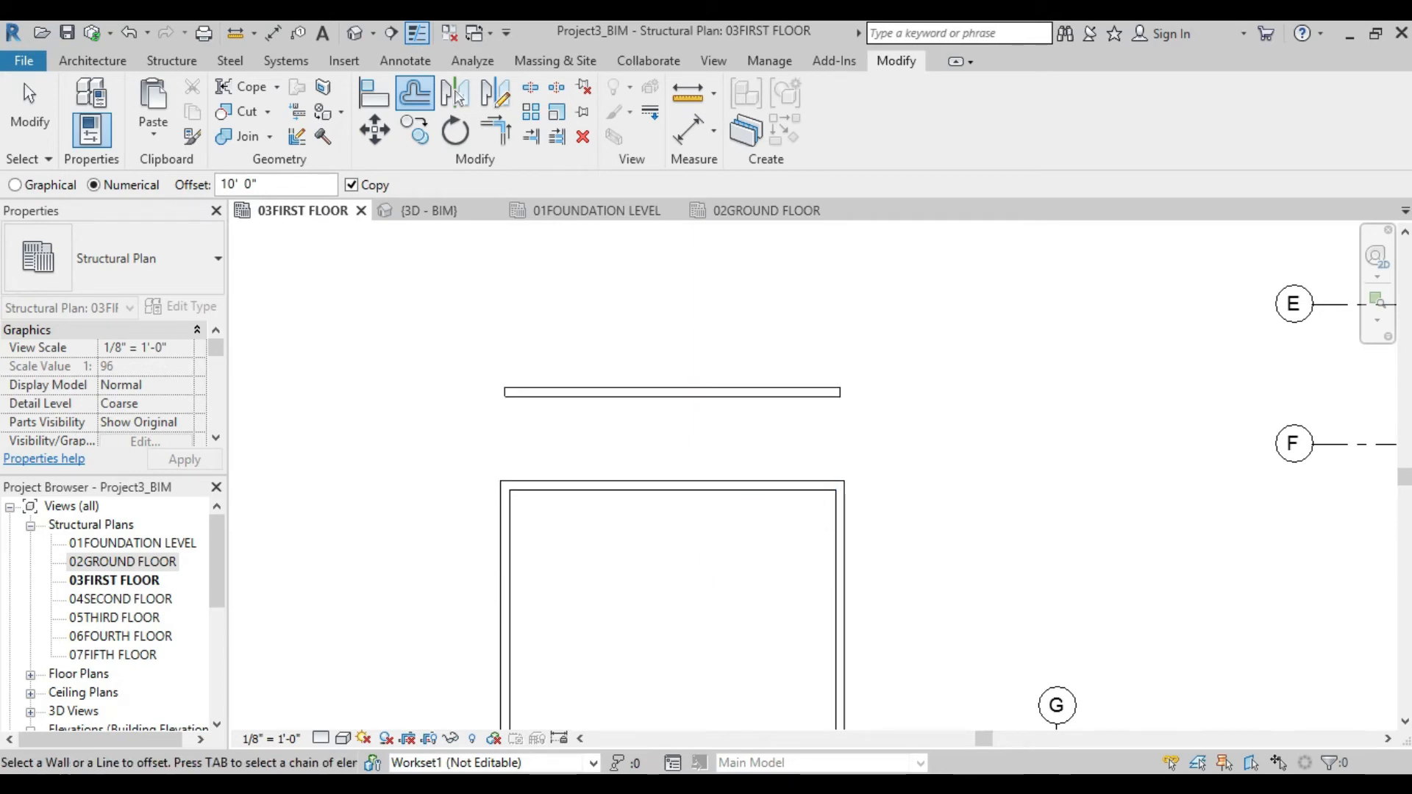
pyautogui.press('Escape')
# - Check the spacing between the offset wall copy and the room's upper wall using the temporary dimensions
pyautogui.click(574, 392)
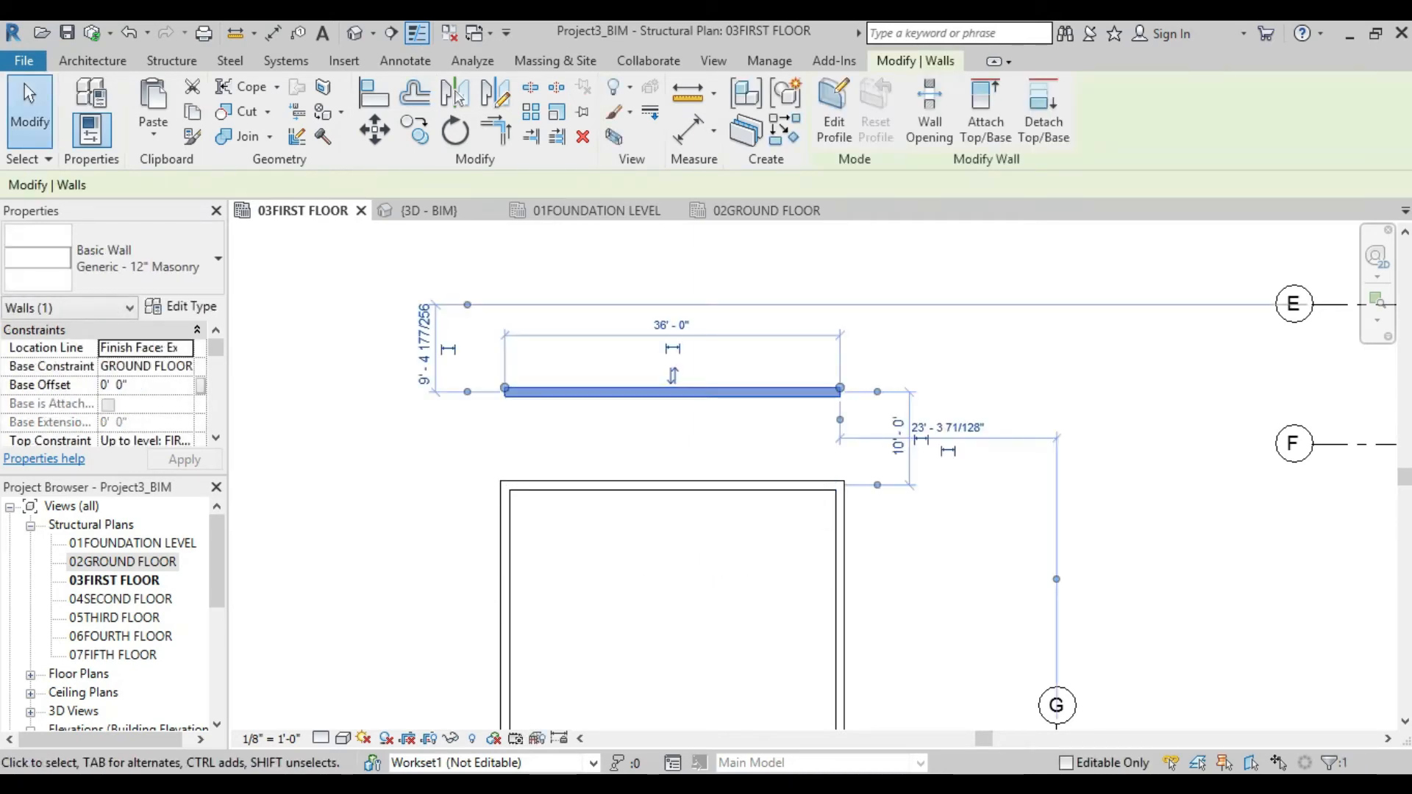
pyautogui.press('ctrl')
pyautogui.press('ctrl')
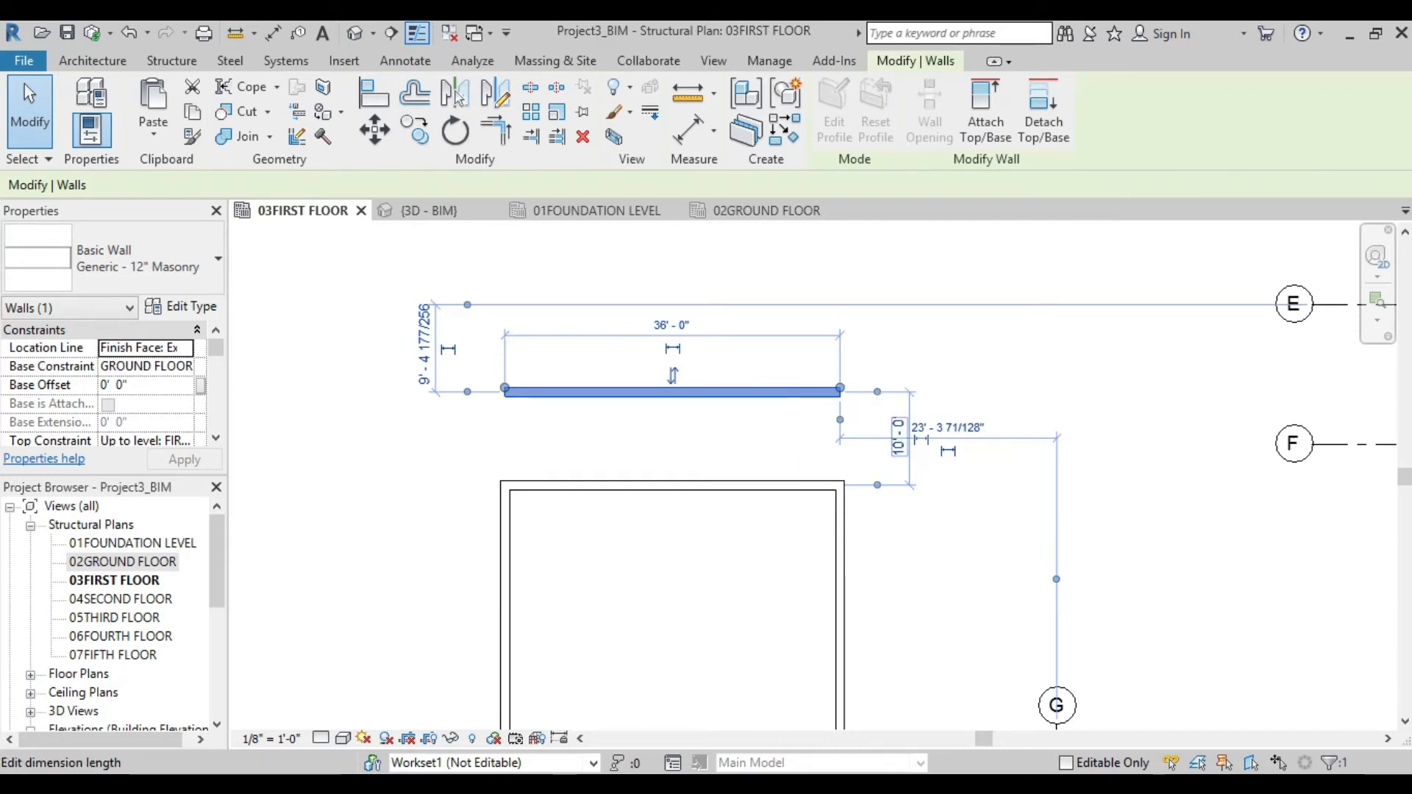
pyautogui.scroll(5, 904, 450)
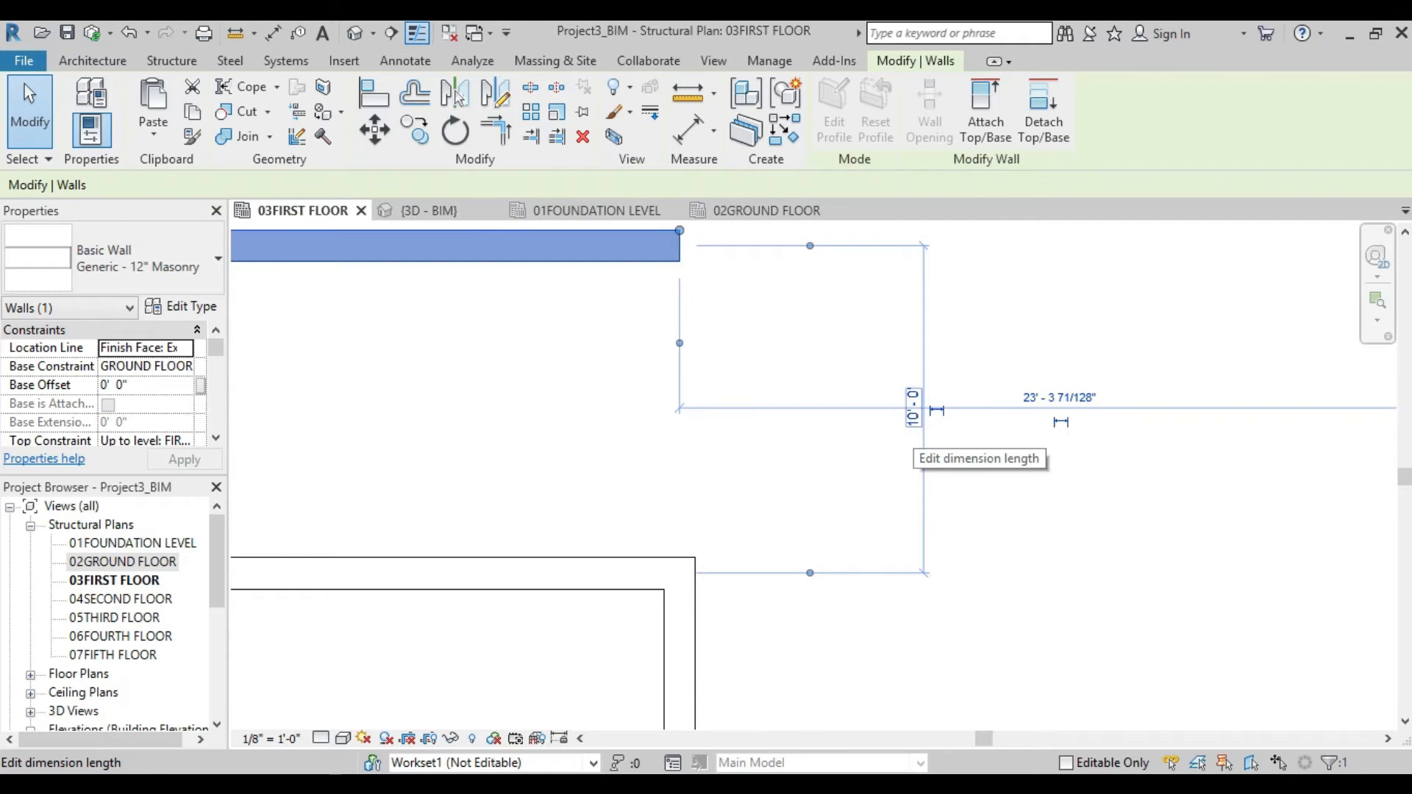
pyautogui.click(903, 445)
pyautogui.scroll(-2, 903, 445)
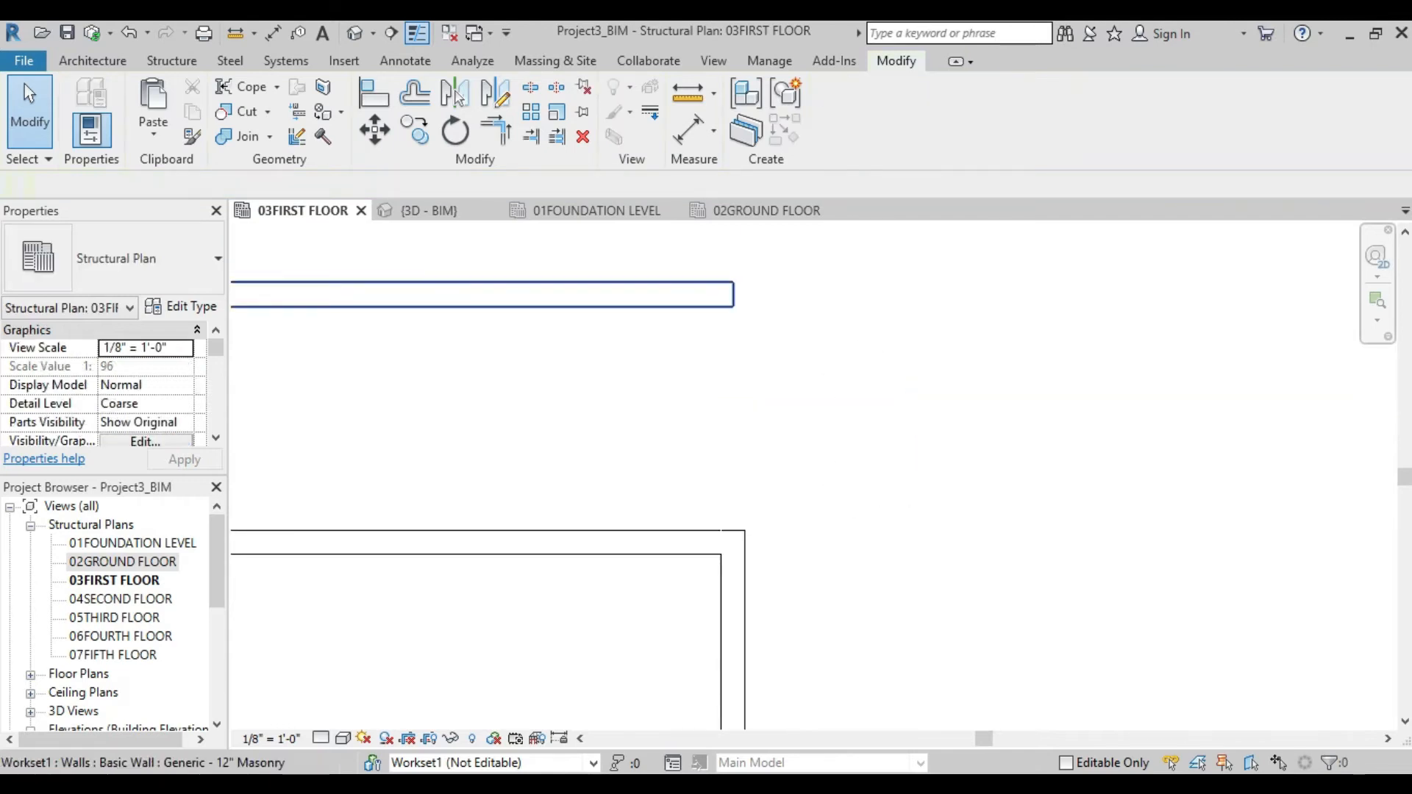
pyautogui.click(684, 294)
pyautogui.scroll(-2, 684, 295)
pyautogui.moveTo(684, 294); pyautogui.dragTo(825, 339, button='middle')
pyautogui.press('Escape')
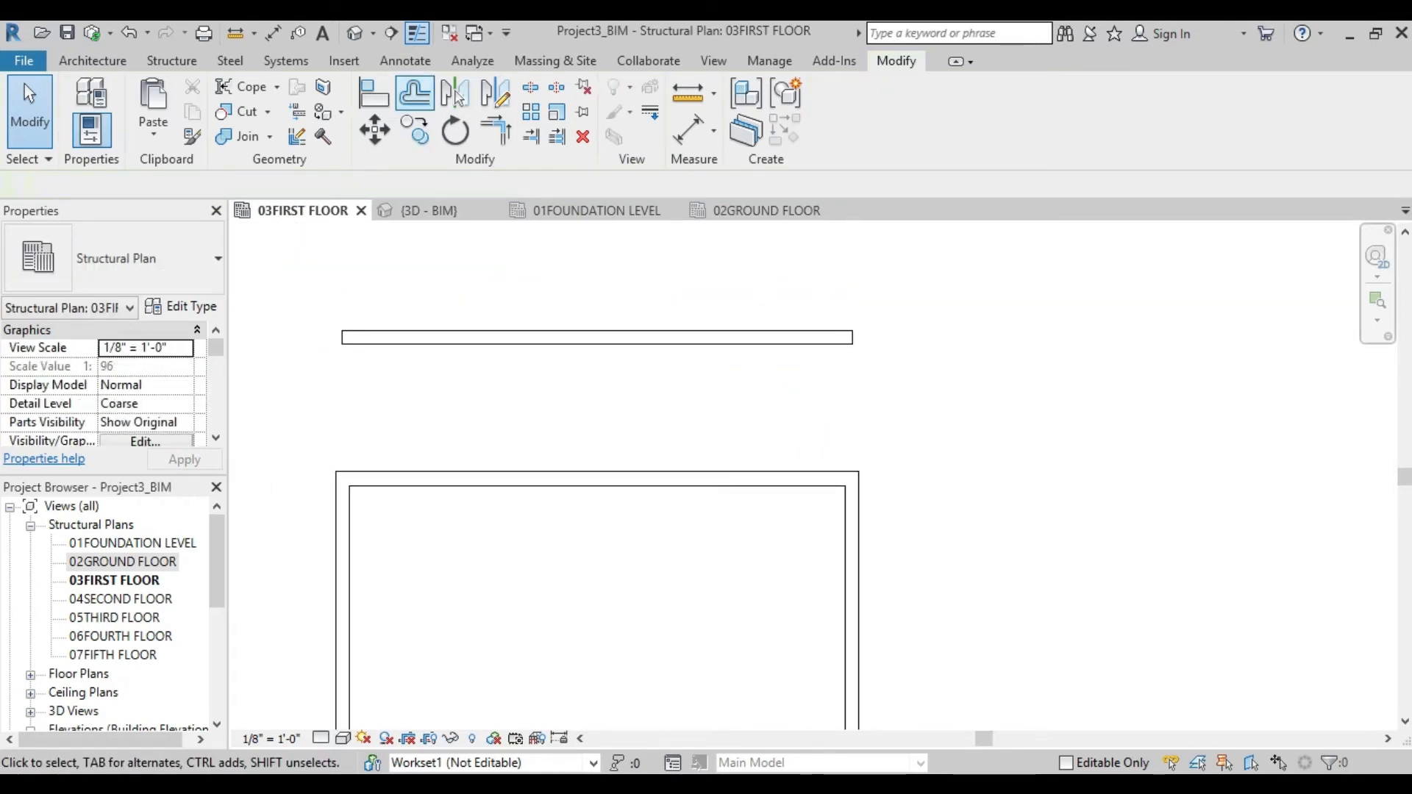
# - Offset the detached wall copy 10' farther from the room with Copy off
pyautogui.press('o')
pyautogui.press('f')
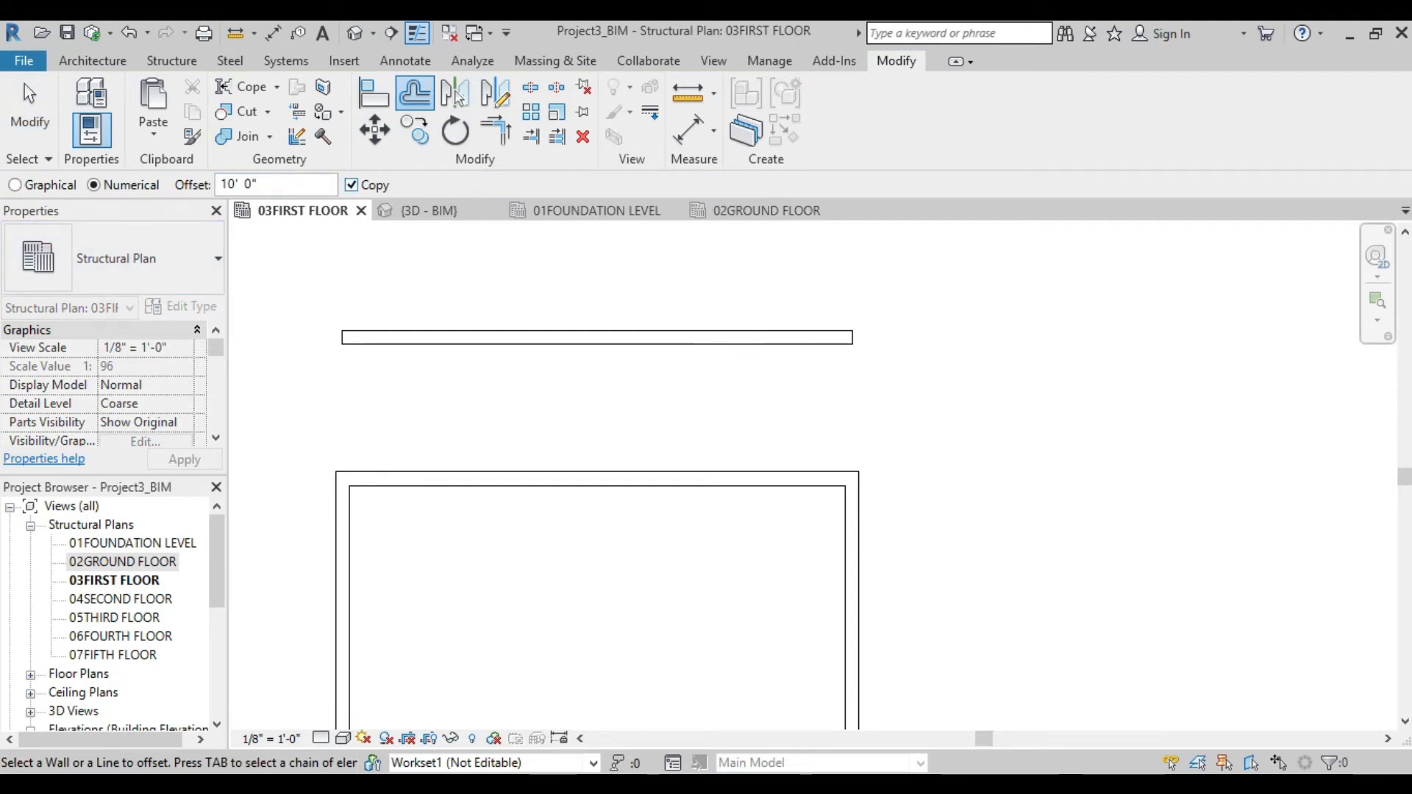
pyautogui.click(350, 185)
pyautogui.click(351, 184)
pyautogui.moveTo(514, 331); pyautogui.dragTo(536, 473, button='middle')
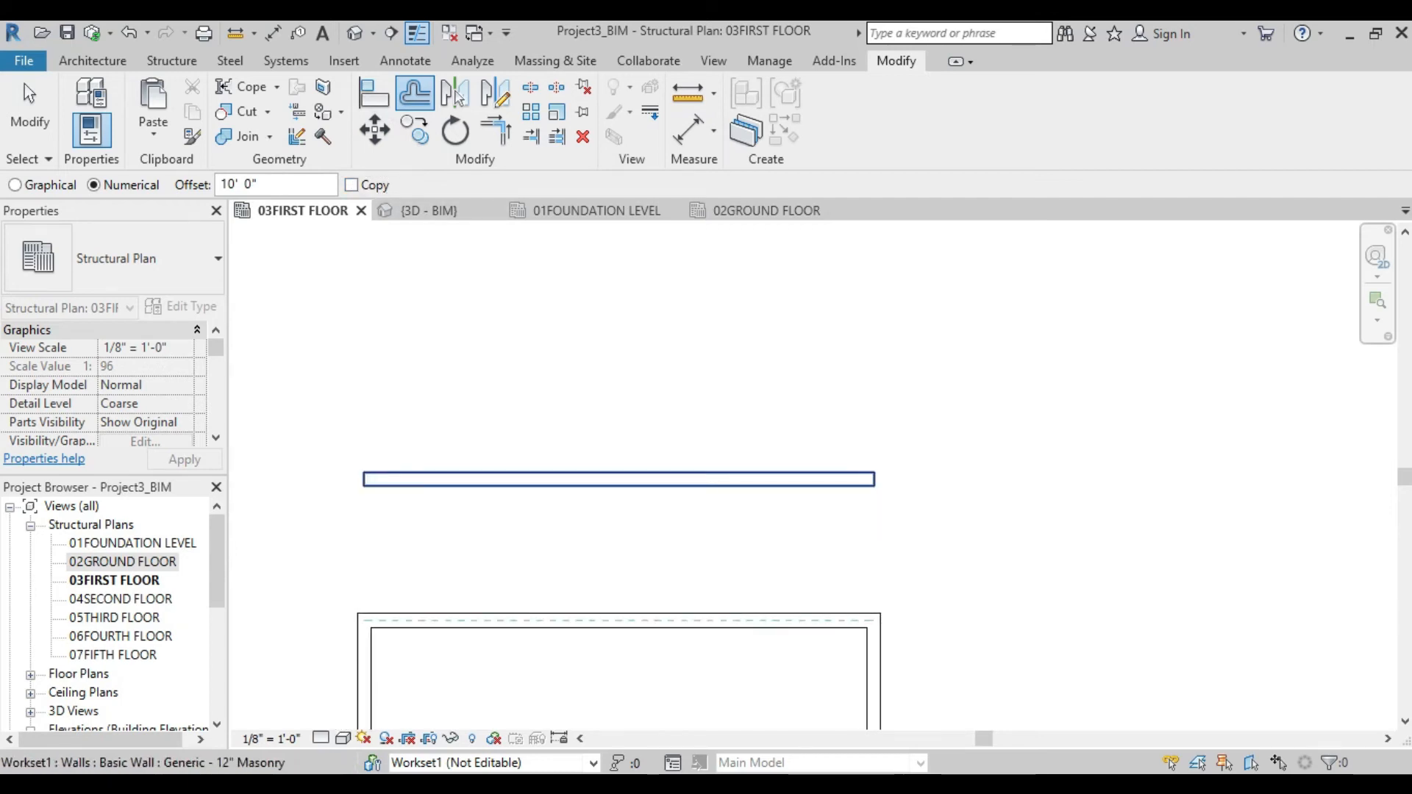
pyautogui.scroll(-3, 625, 476)
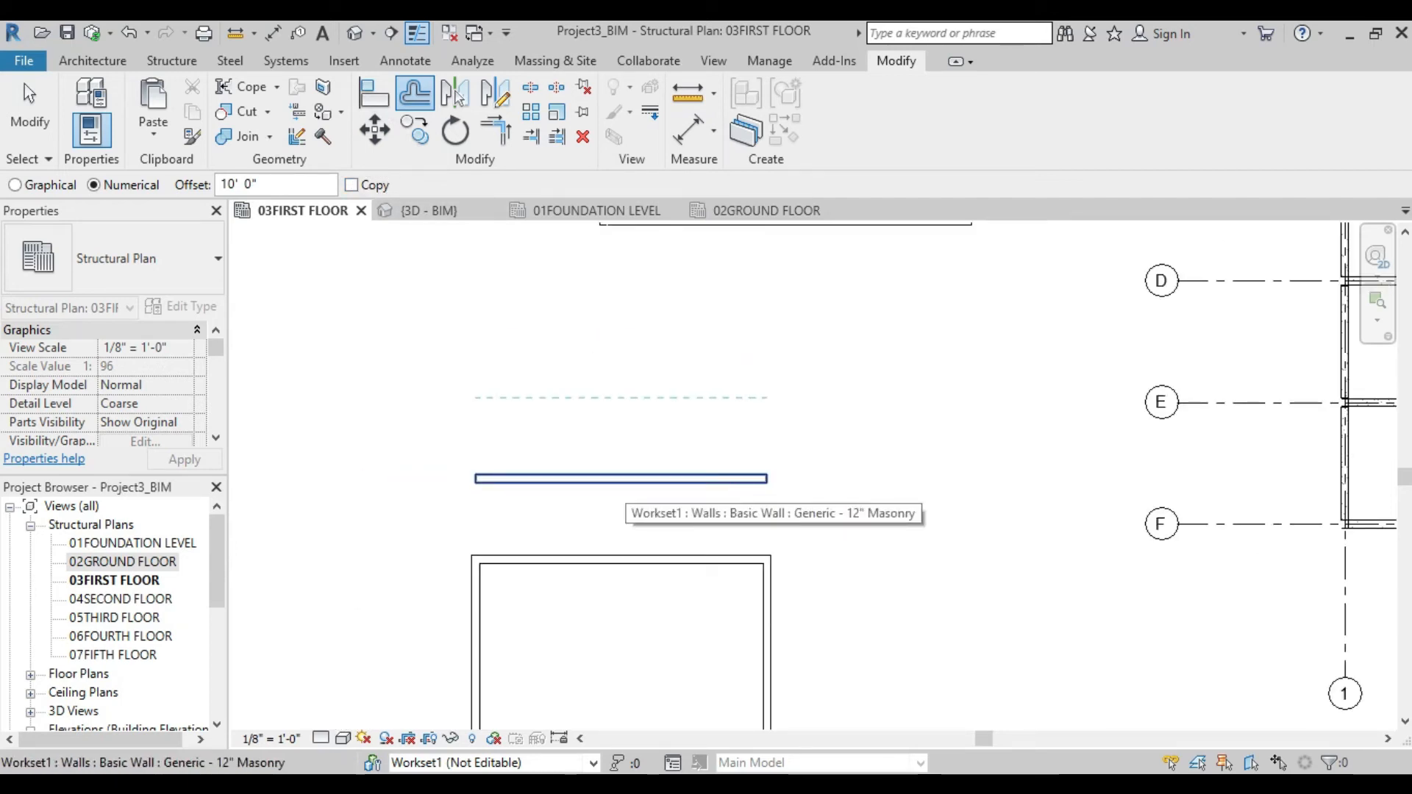
pyautogui.click(625, 479)
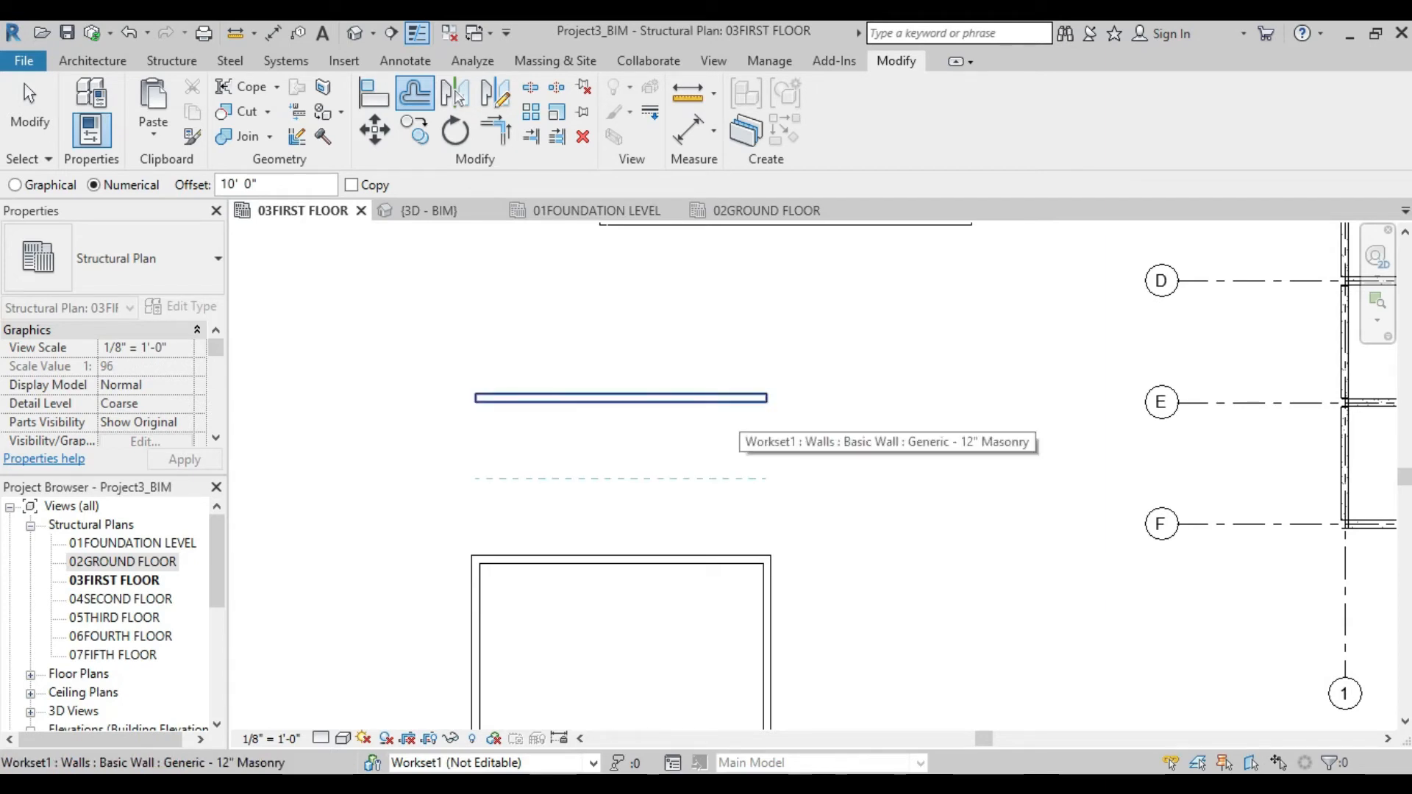
# - Shift the detached wall another 10' outward with Copy off, and offset a copy of it 10' toward the room with Copy on
pyautogui.click(728, 402)
pyautogui.click(624, 477)
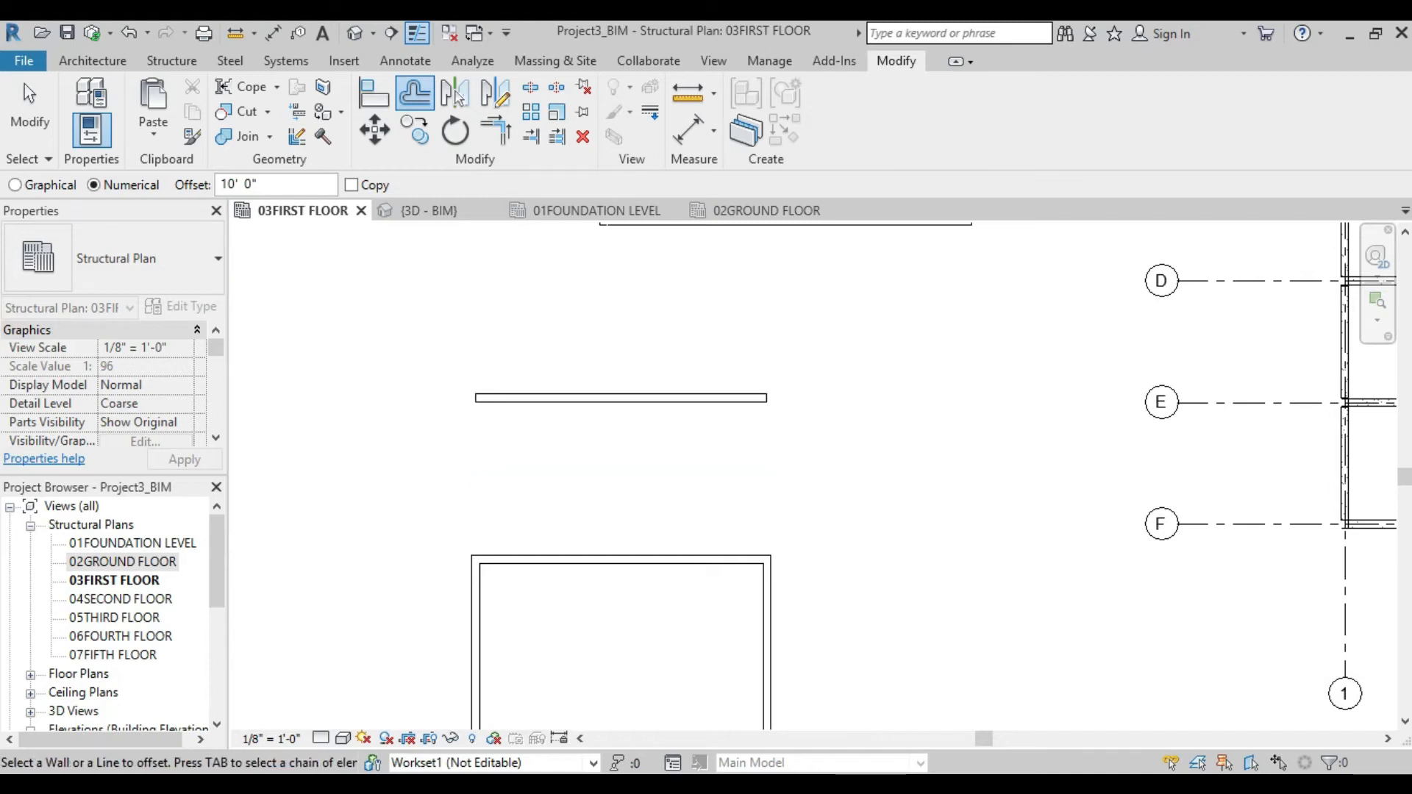
pyautogui.click(624, 395)
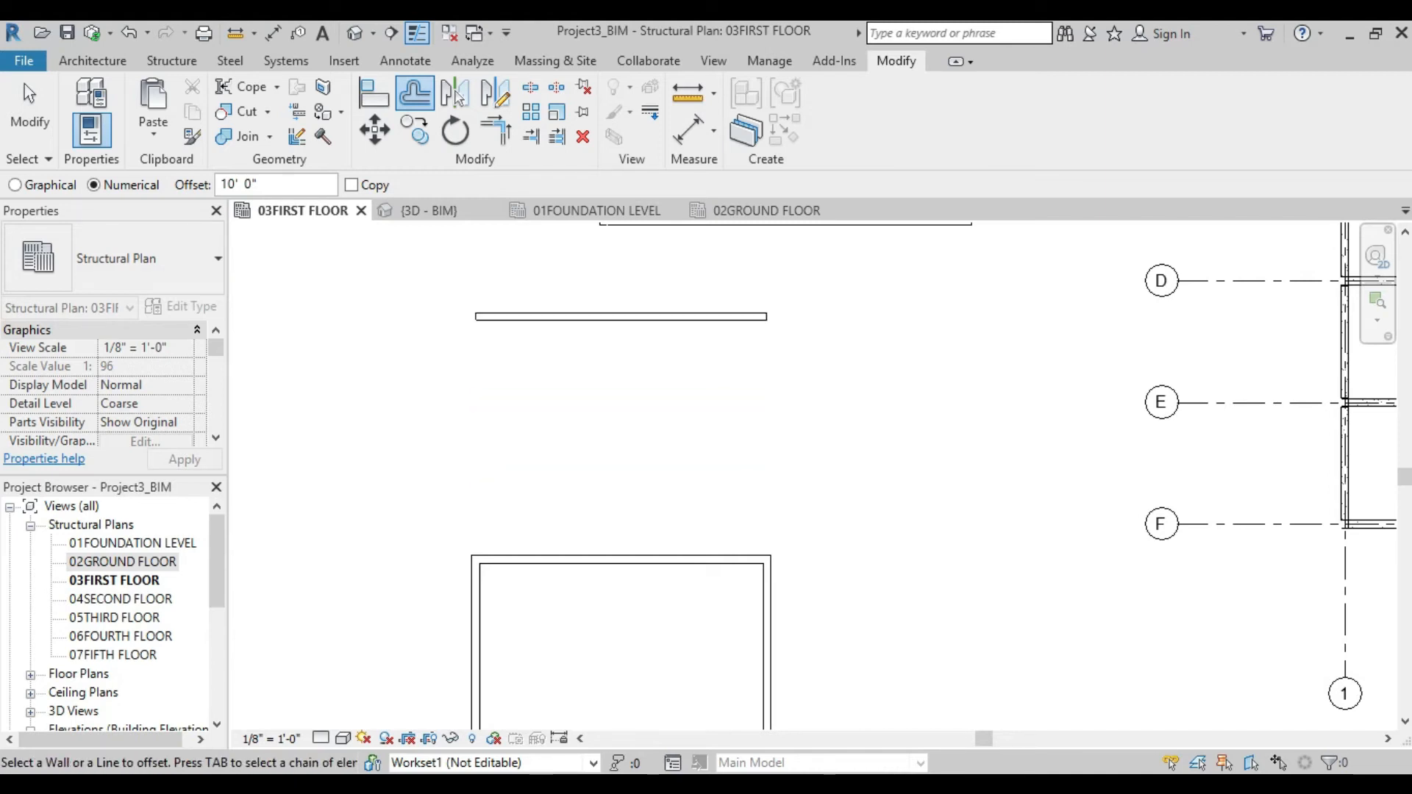
pyautogui.click(351, 184)
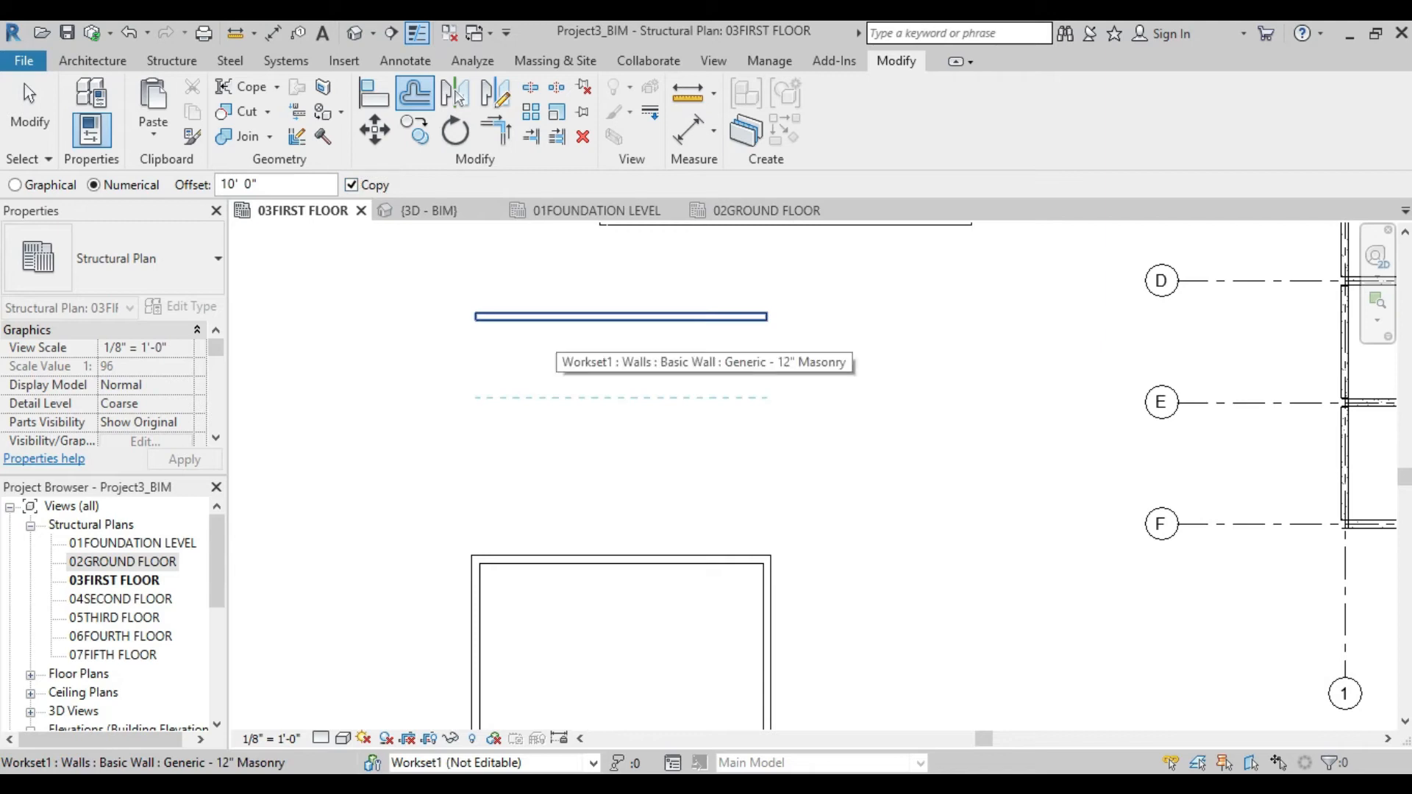
pyautogui.click(625, 335)
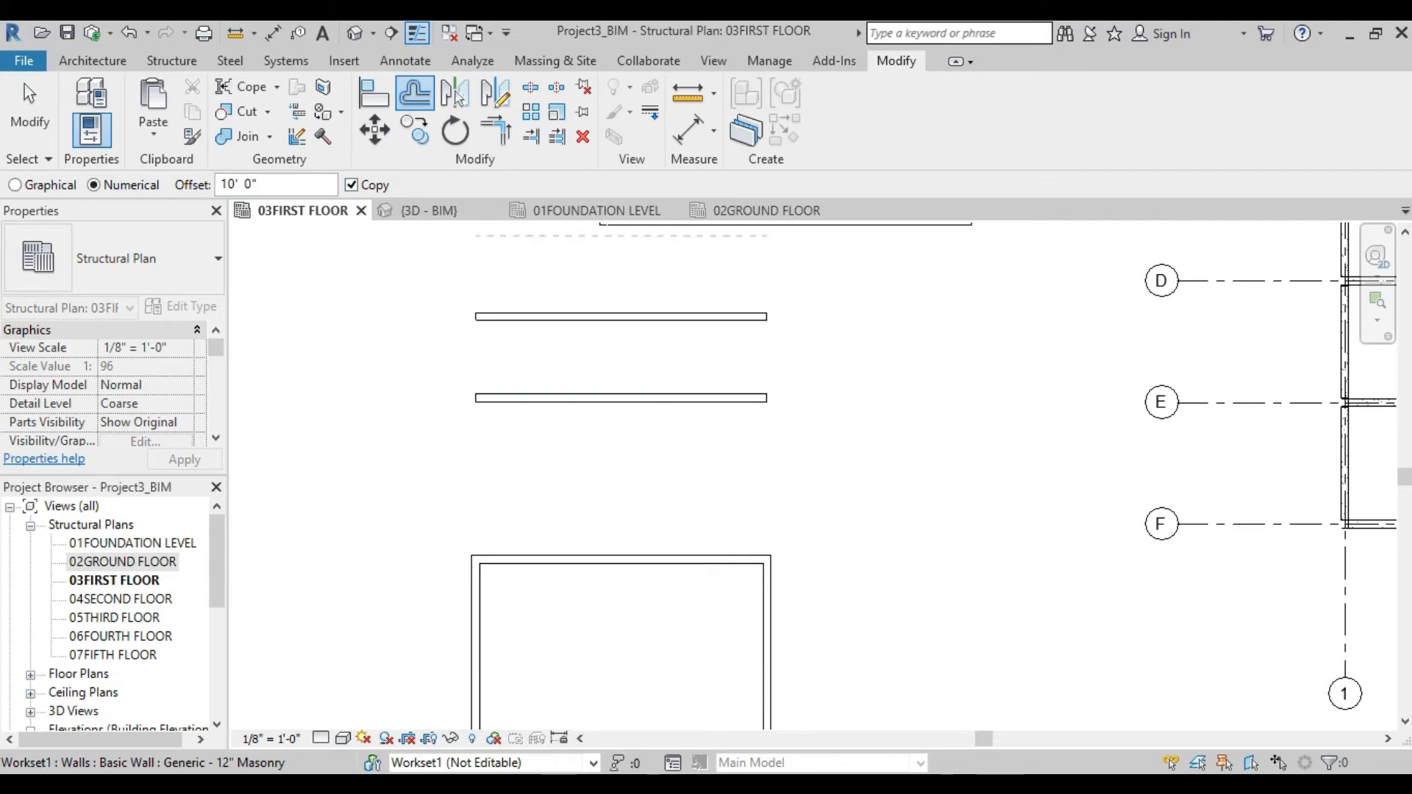
# - Offset another detached wall copy 10' toward the room, and offset a copy of the room's left wall 15' outward in Graphical mode
pyautogui.click(625, 416)
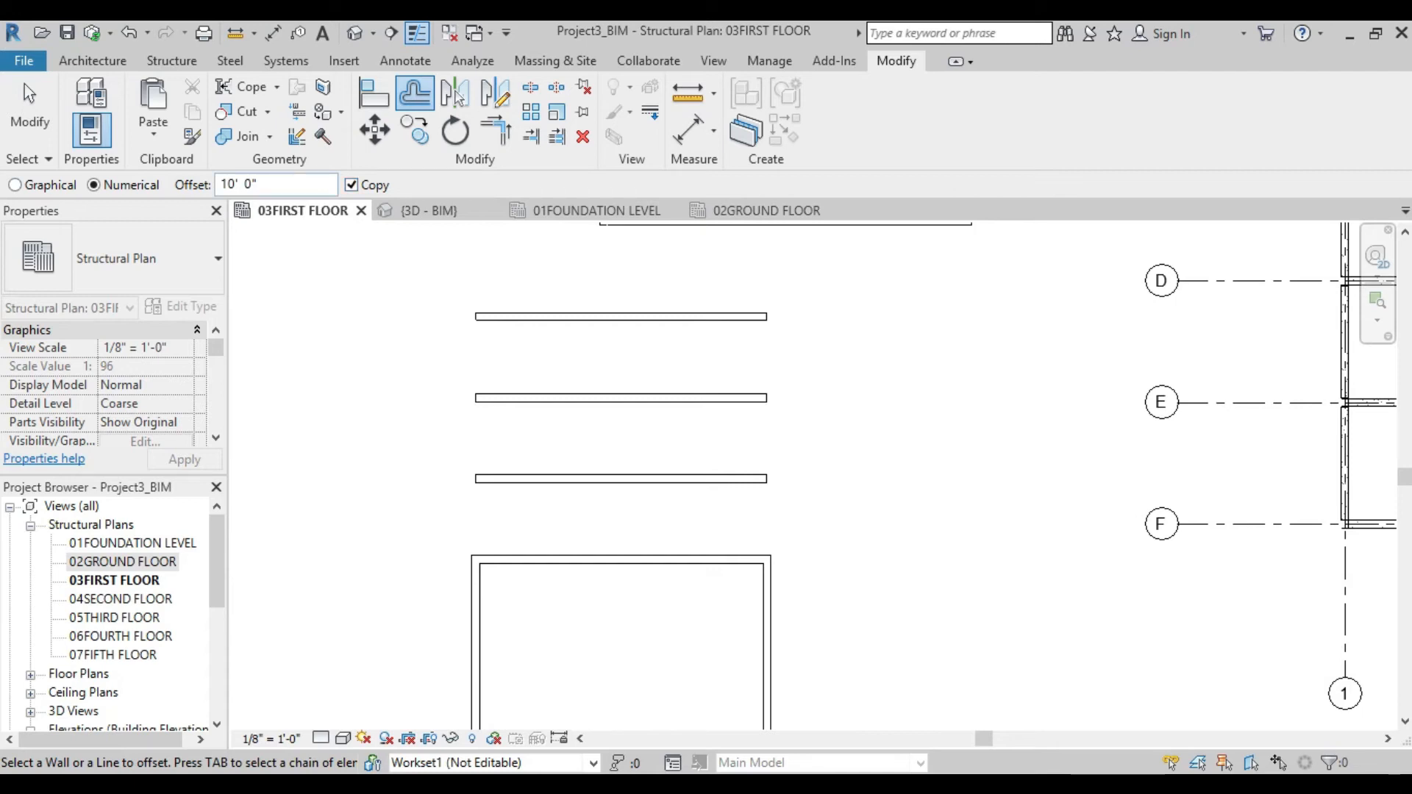
pyautogui.click(36, 185)
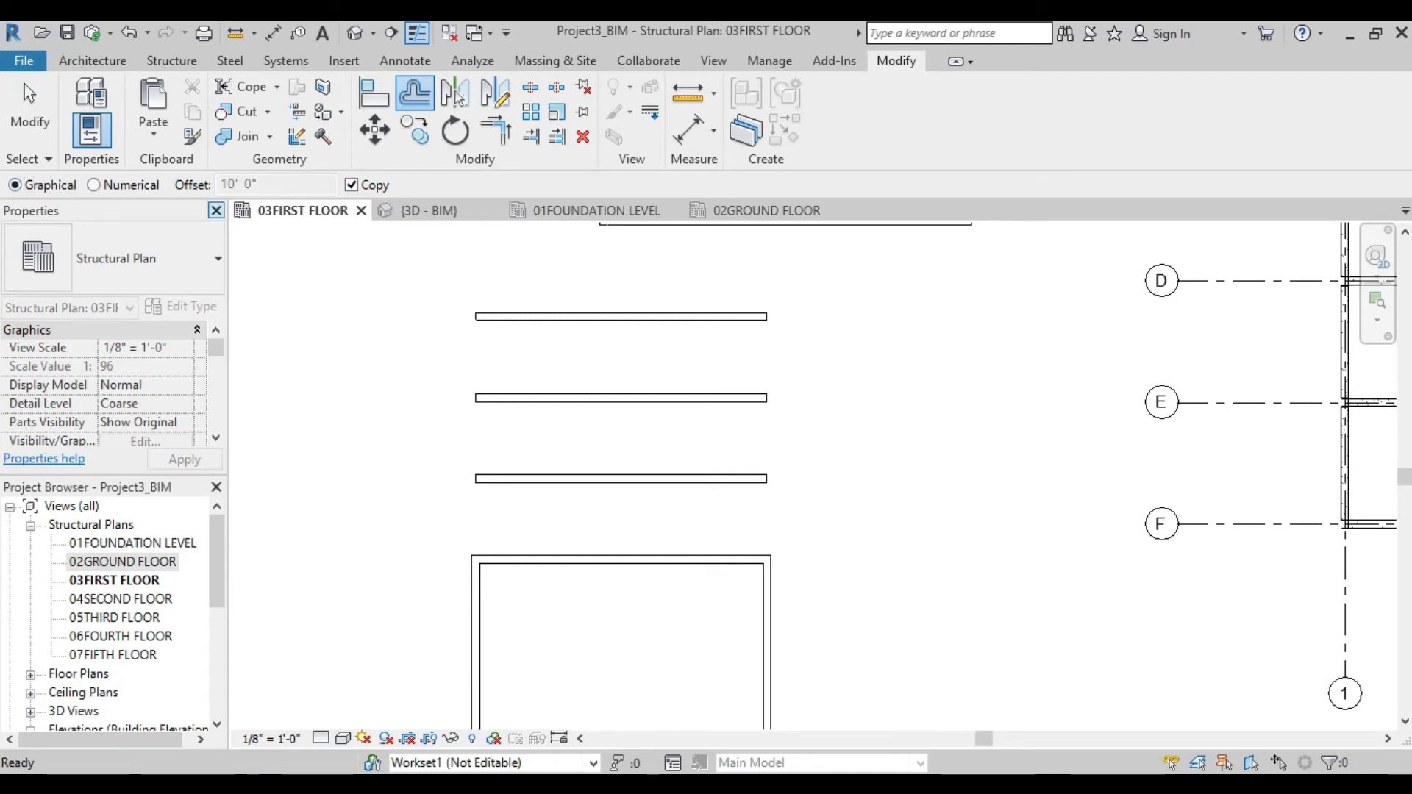
pyautogui.scroll(-2, 687, 493)
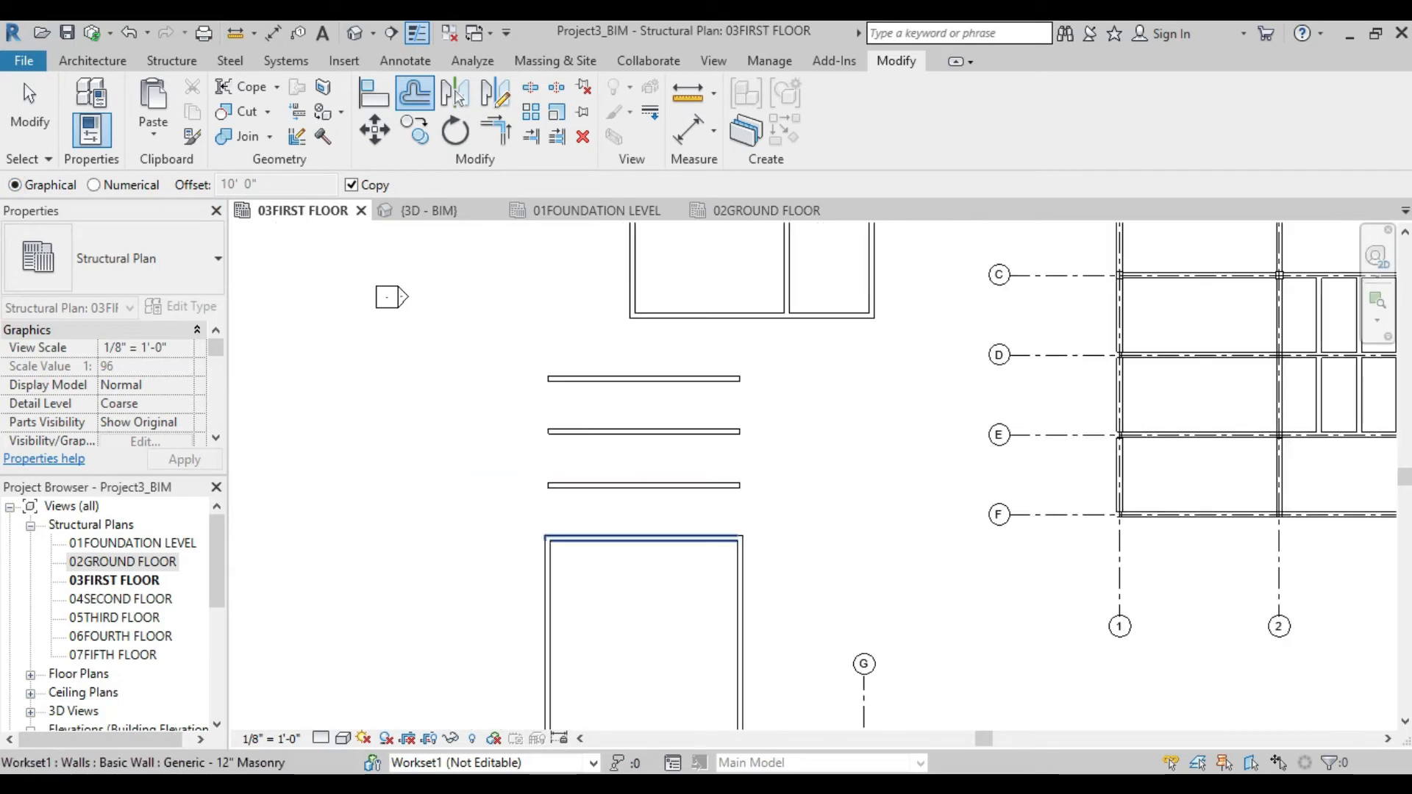
pyautogui.moveTo(625, 540); pyautogui.dragTo(716, 360, button='middle')
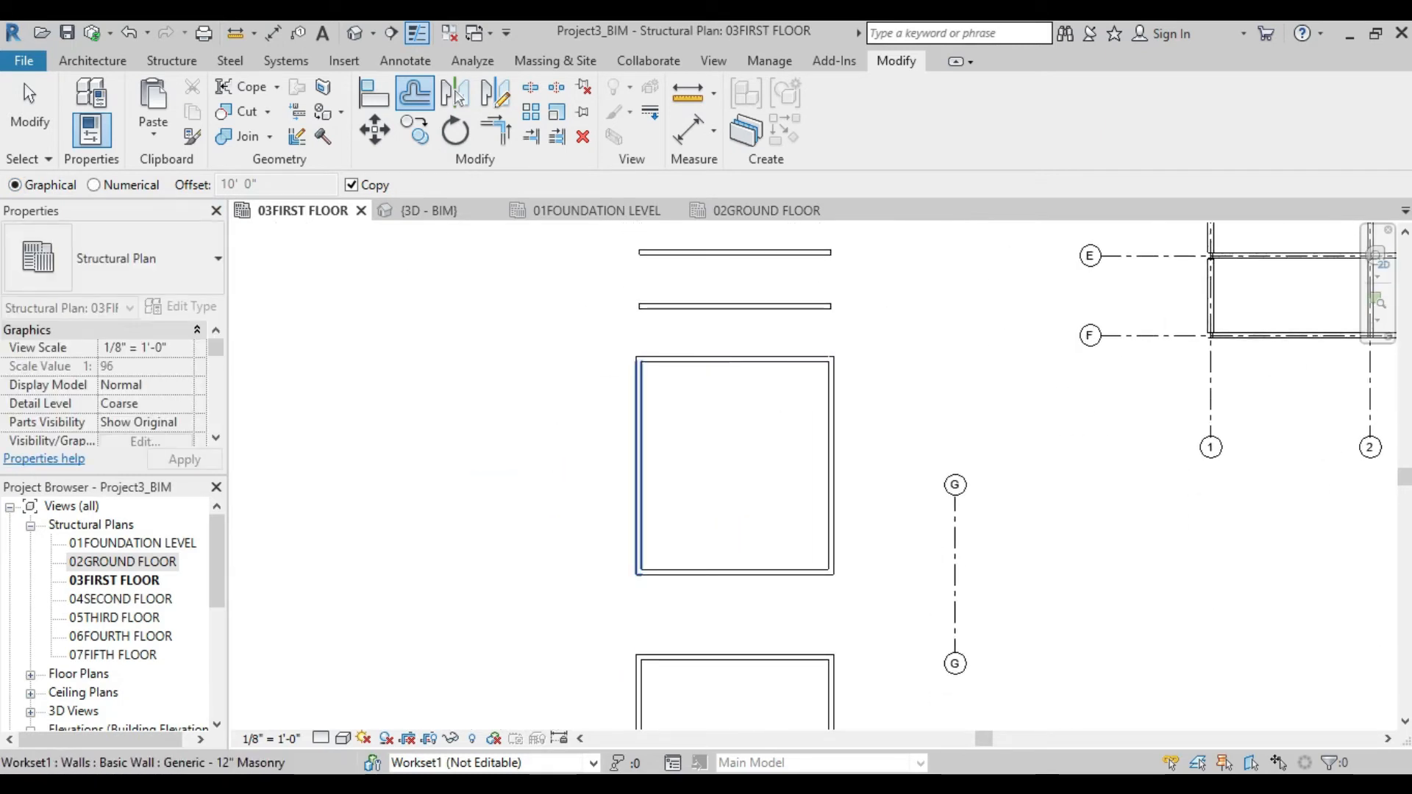
pyautogui.click(639, 423)
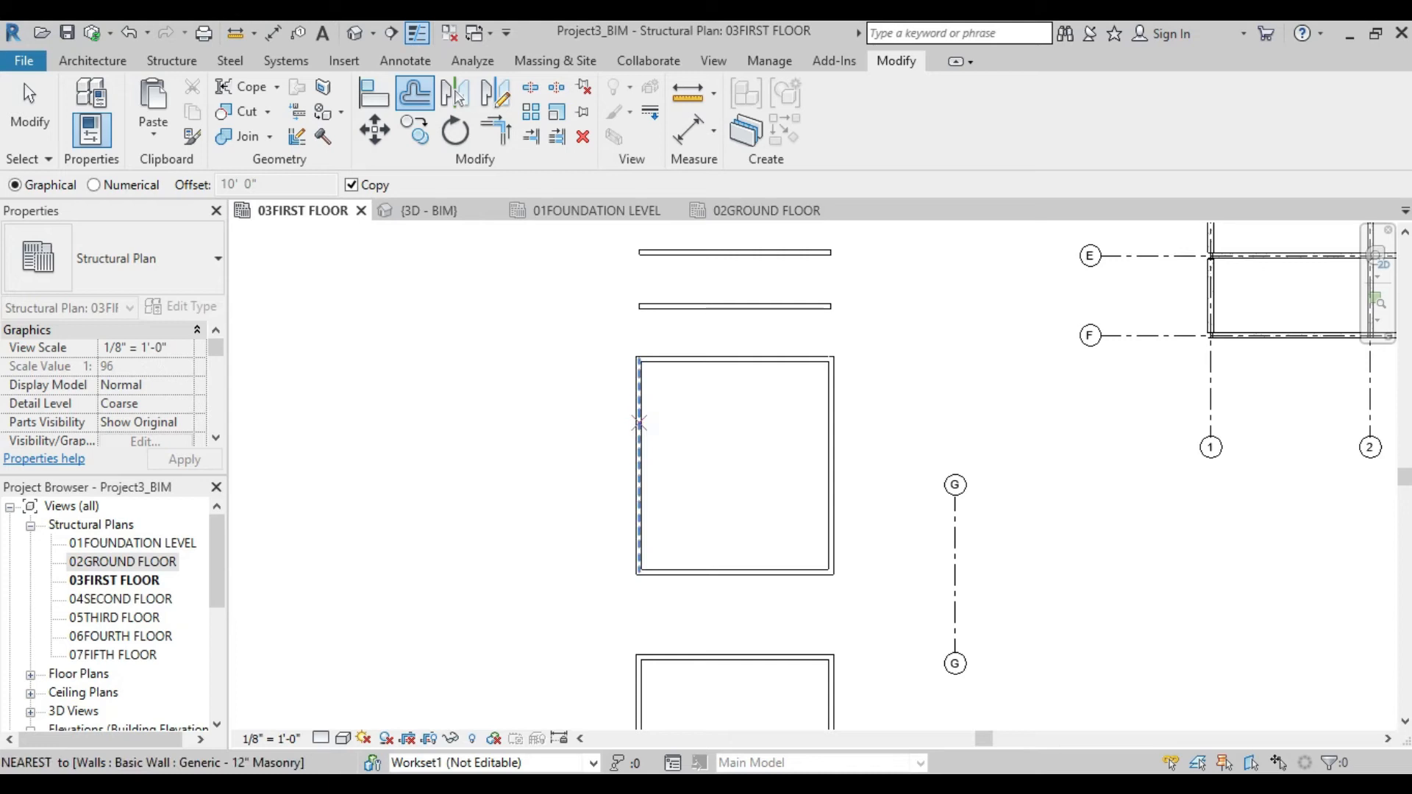
pyautogui.click(638, 472)
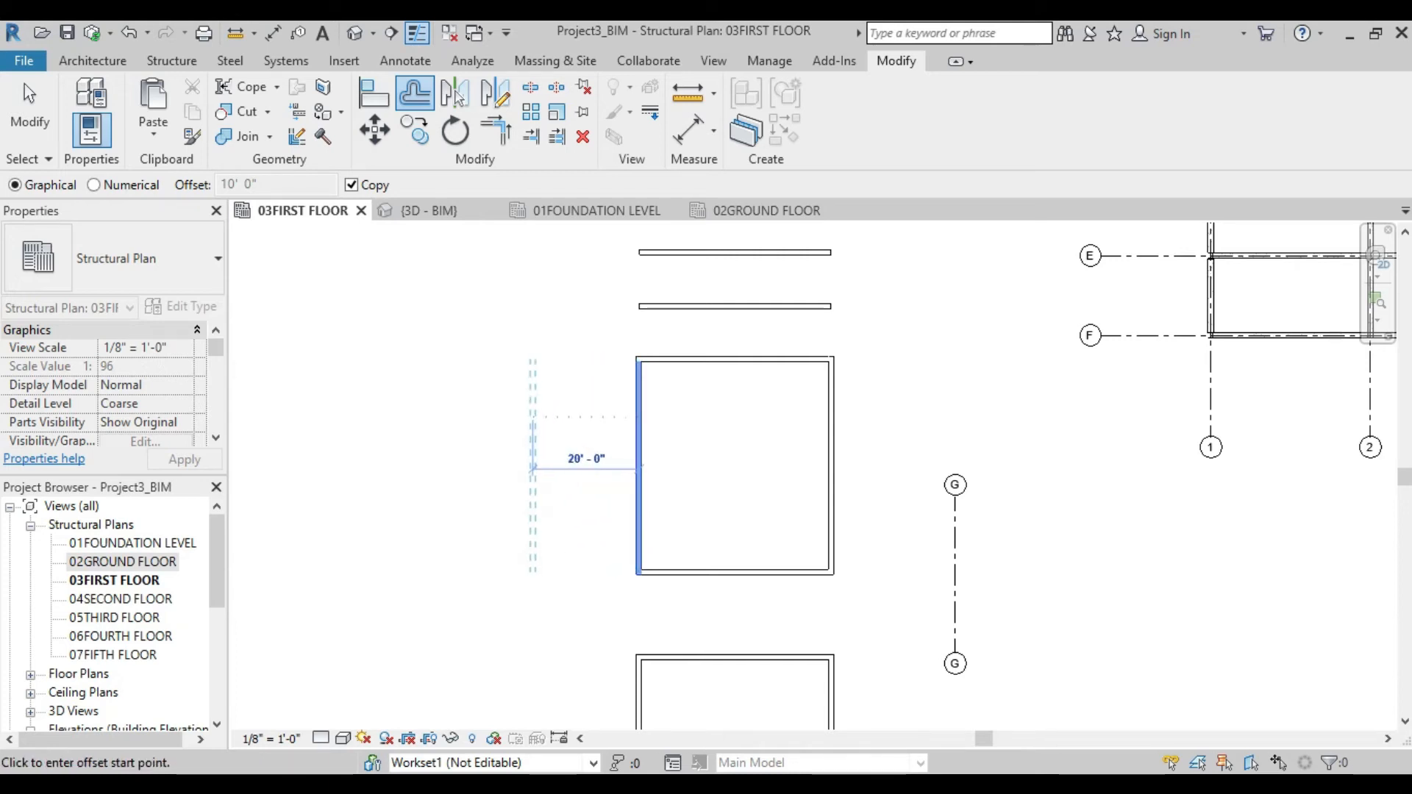
pyautogui.write('15')
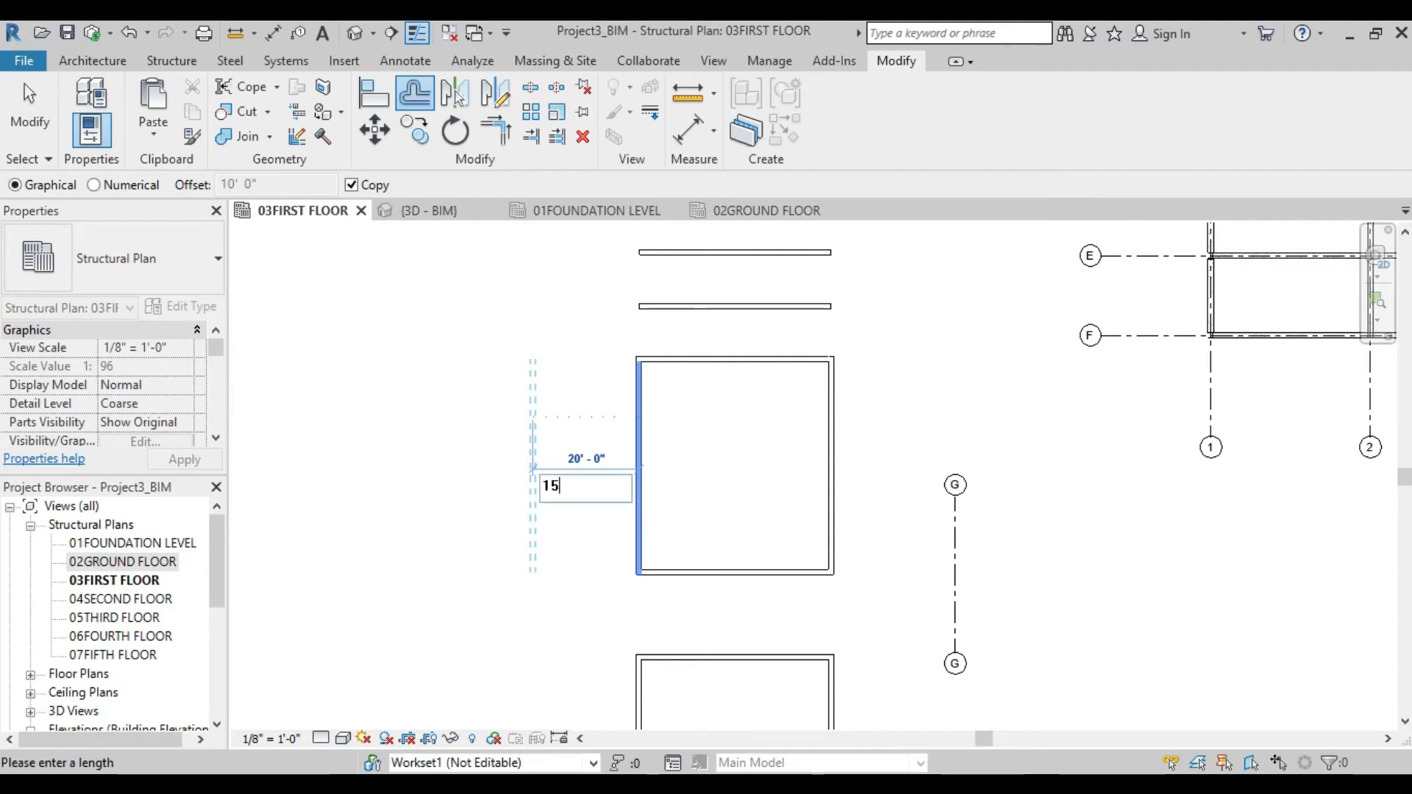
pyautogui.press('Return')
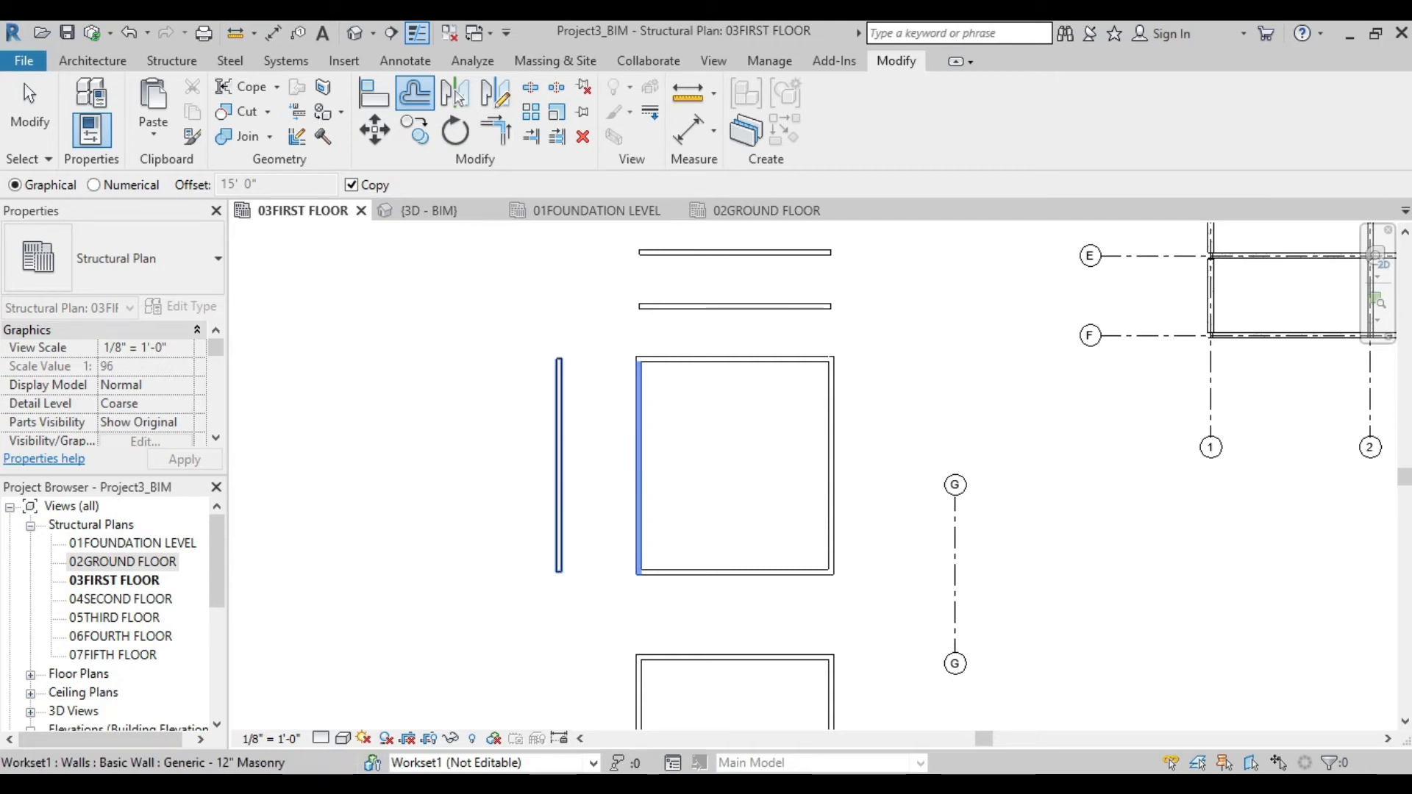
# - Offset a copy of the detached vertical wall 5' farther from the room, using the Graphical option with Copy on
pyautogui.click(557, 405)
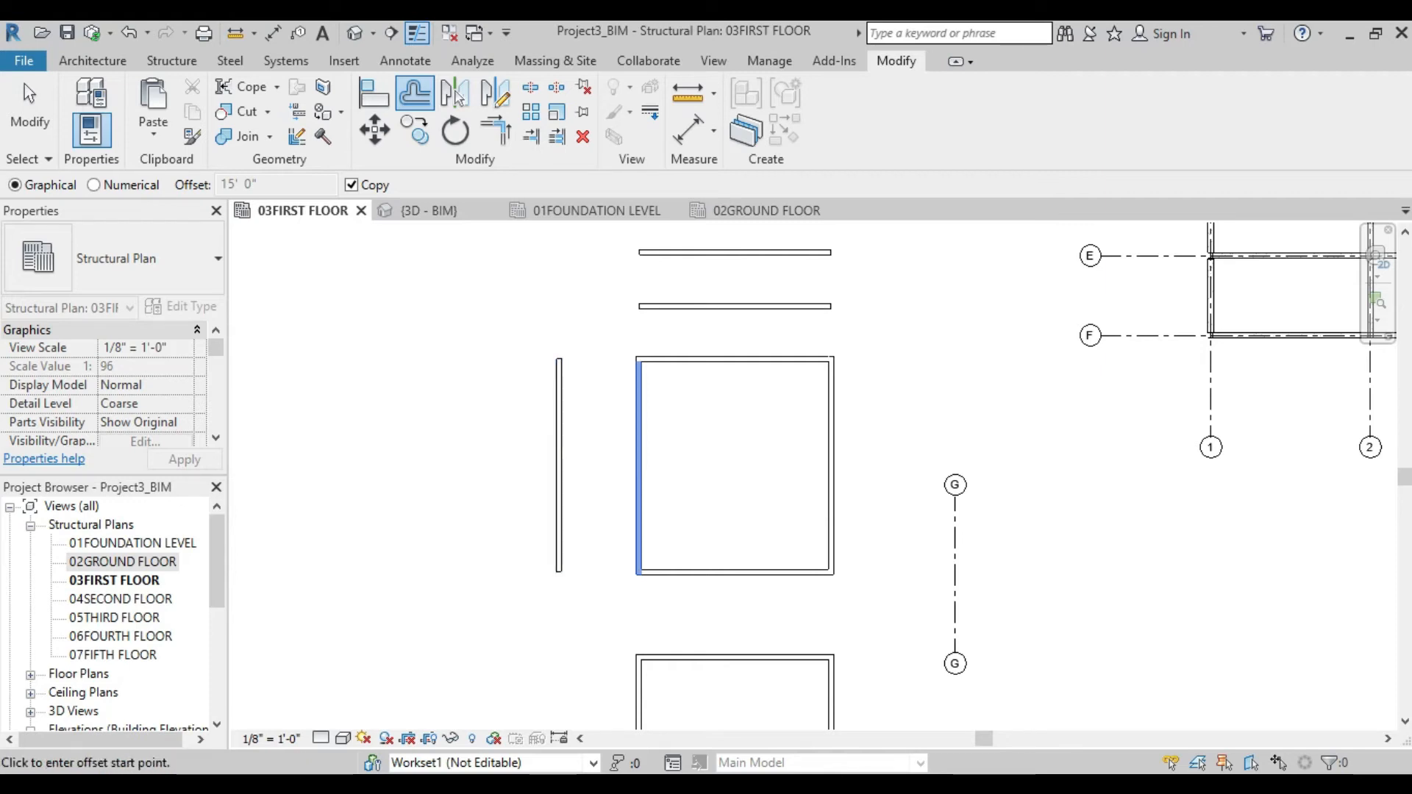
pyautogui.scroll(3, 553, 368)
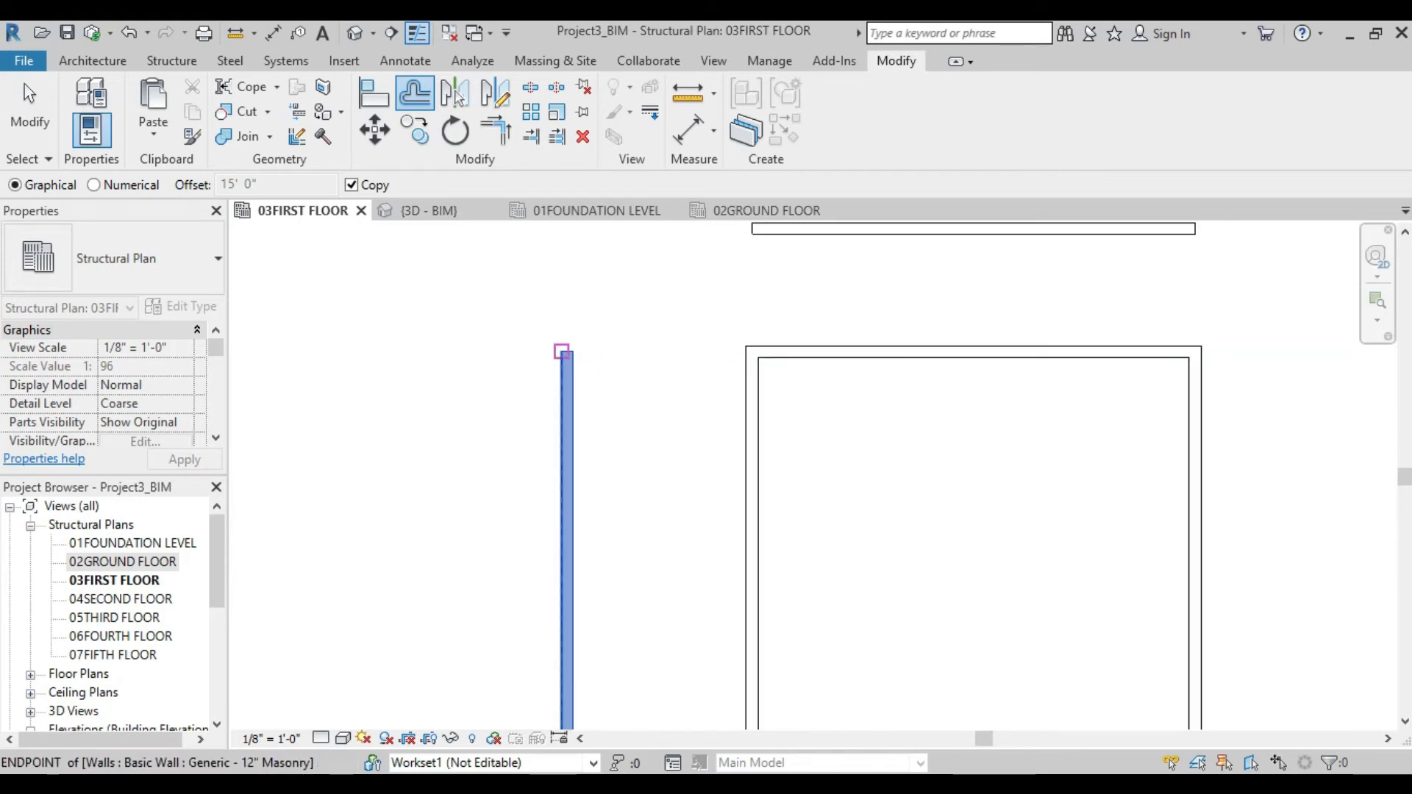
pyautogui.scroll(4, 562, 351)
pyautogui.click(561, 350)
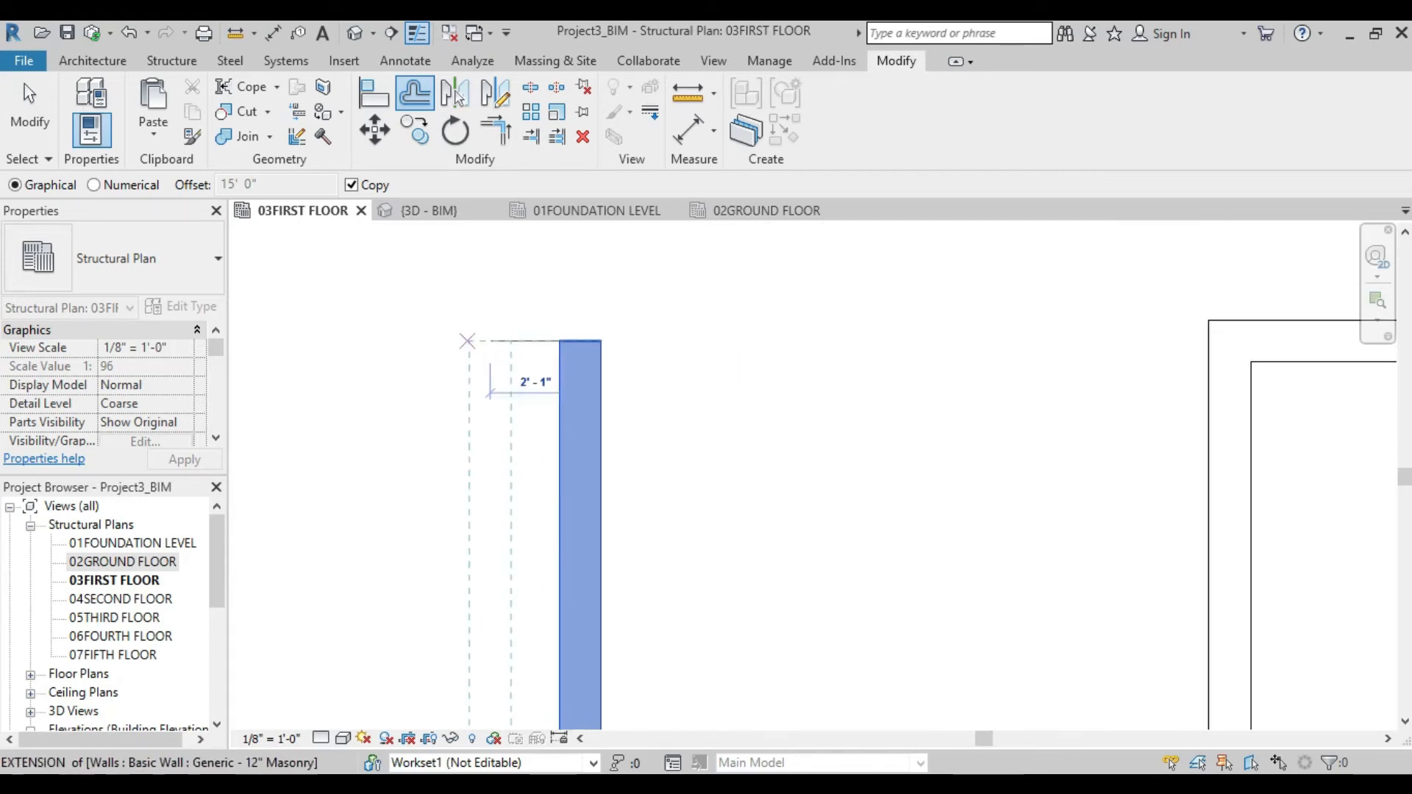
pyautogui.scroll(-2, 576, 388)
pyautogui.moveTo(576, 388); pyautogui.dragTo(602, 386, button='middle')
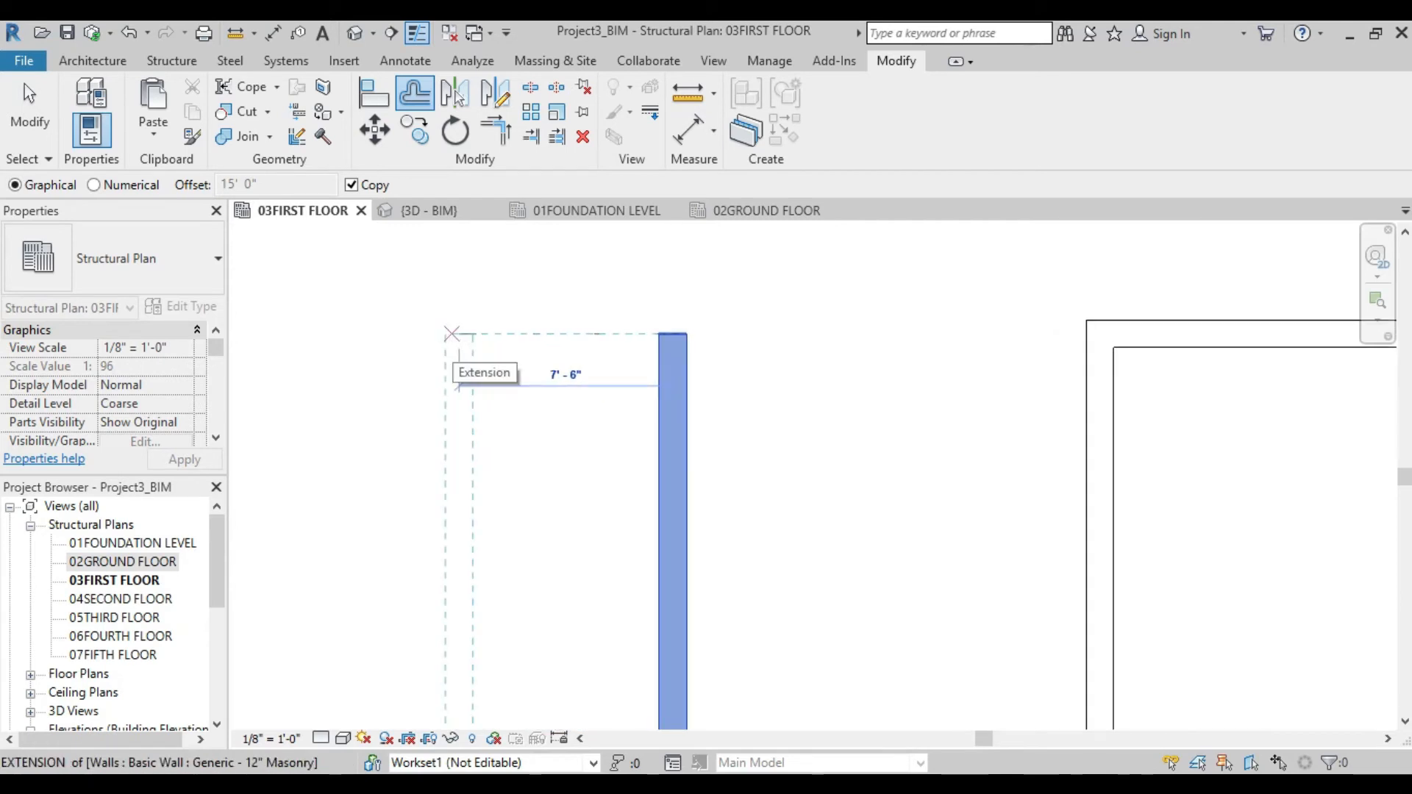
pyautogui.write('5')
pyautogui.press('Return')
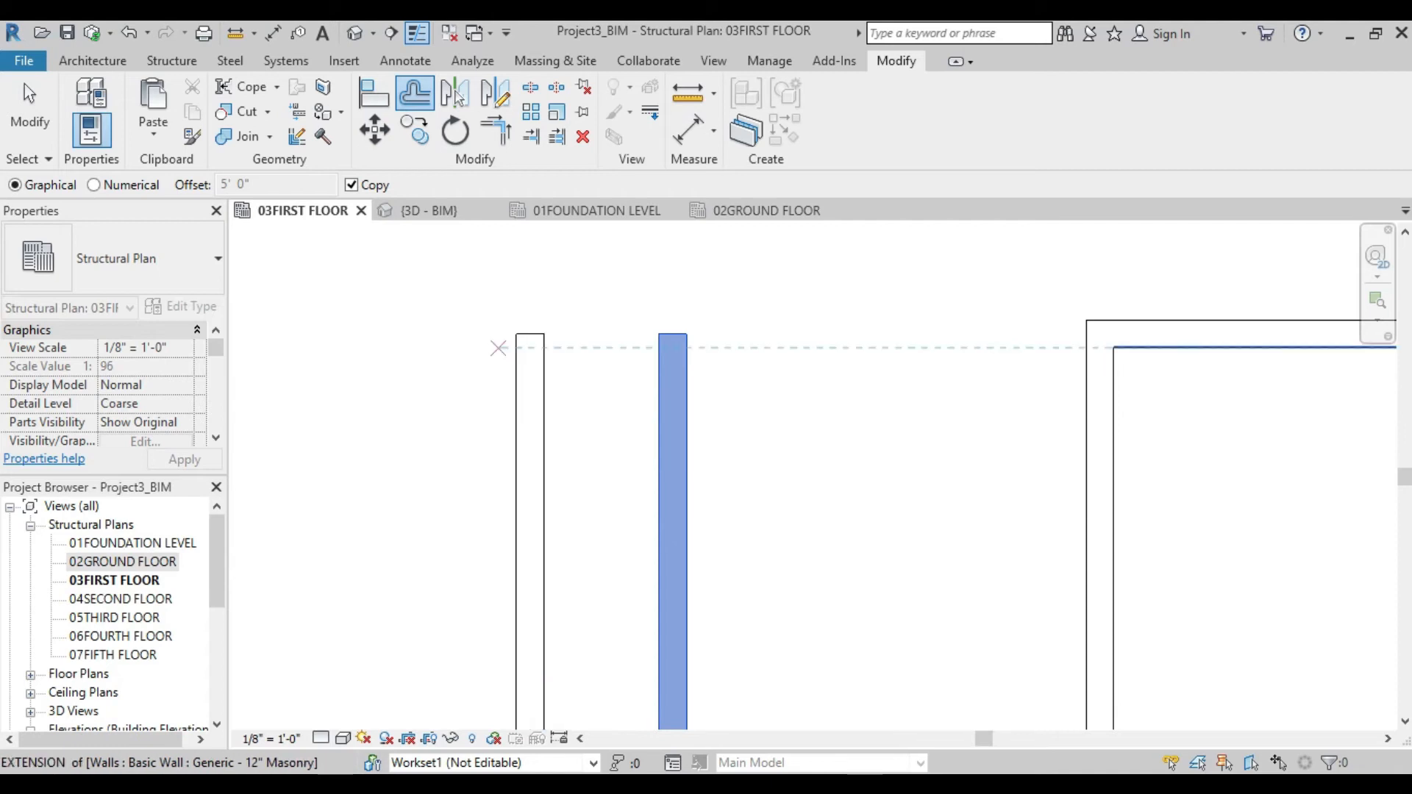
# - Offset a copy of the outermost vertical wall another 5' away from the room and end the Offset command
pyautogui.click(530, 334)
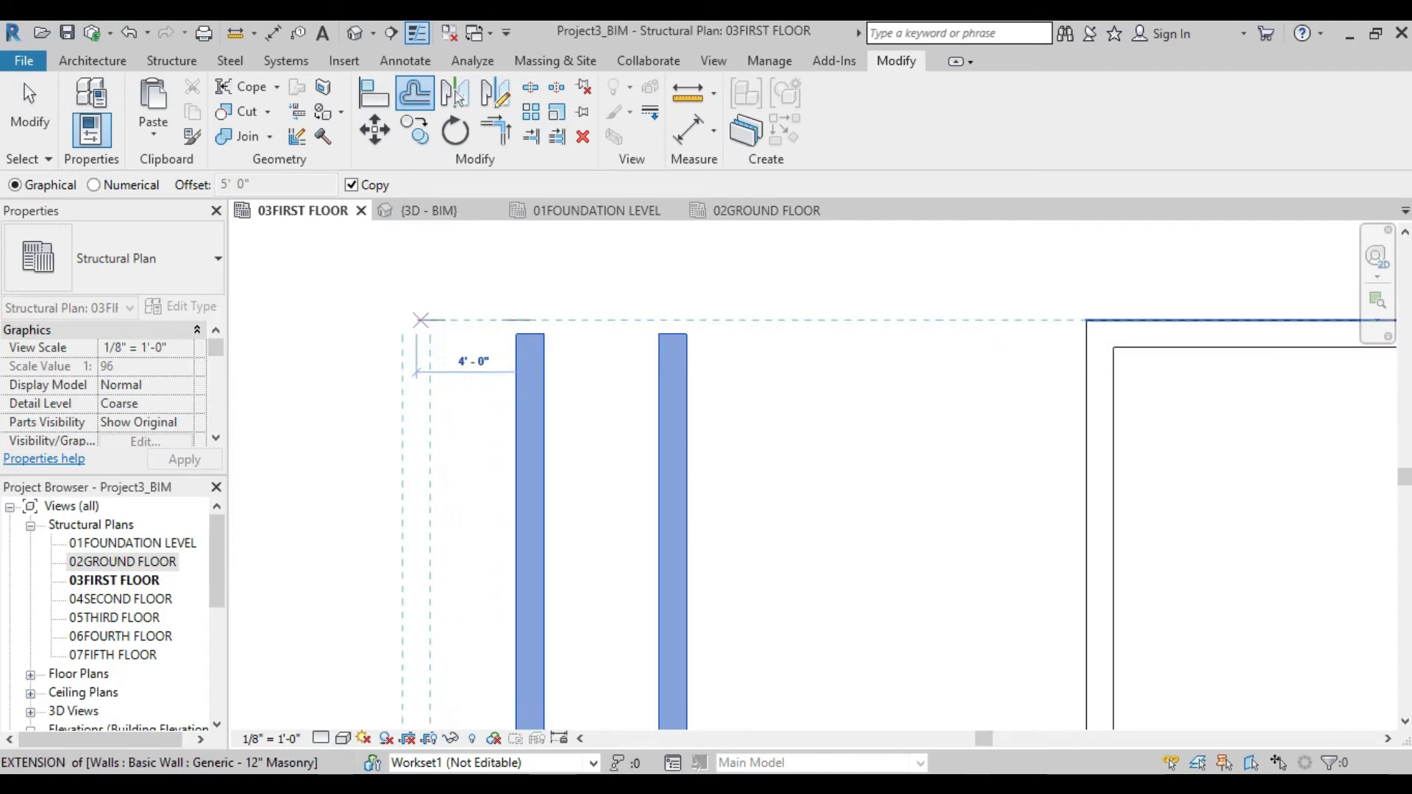
pyautogui.write('5')
pyautogui.press('Return')
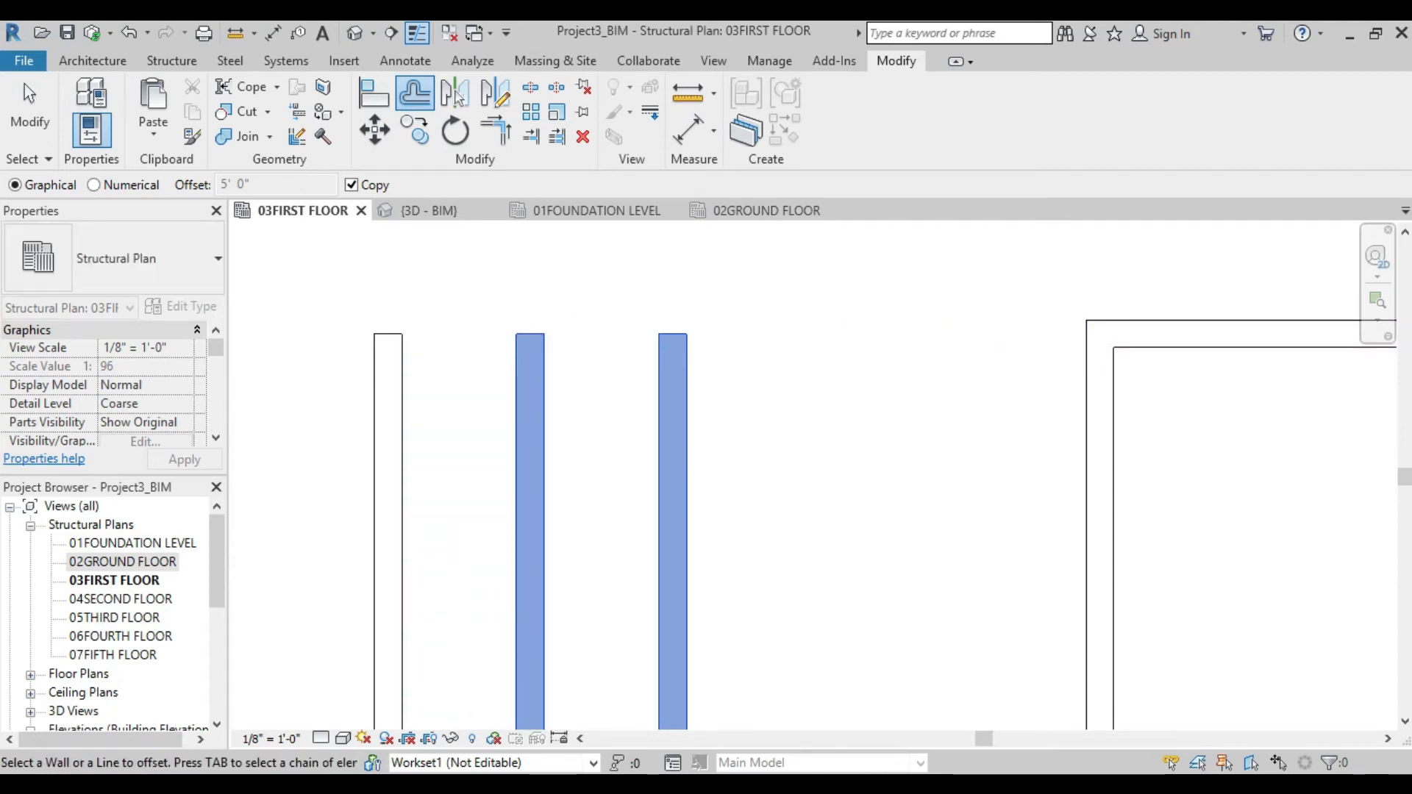
pyautogui.scroll(-3, 507, 356)
pyautogui.press('Escape')
pyautogui.scroll(-2, 545, 385)
pyautogui.press('Escape')
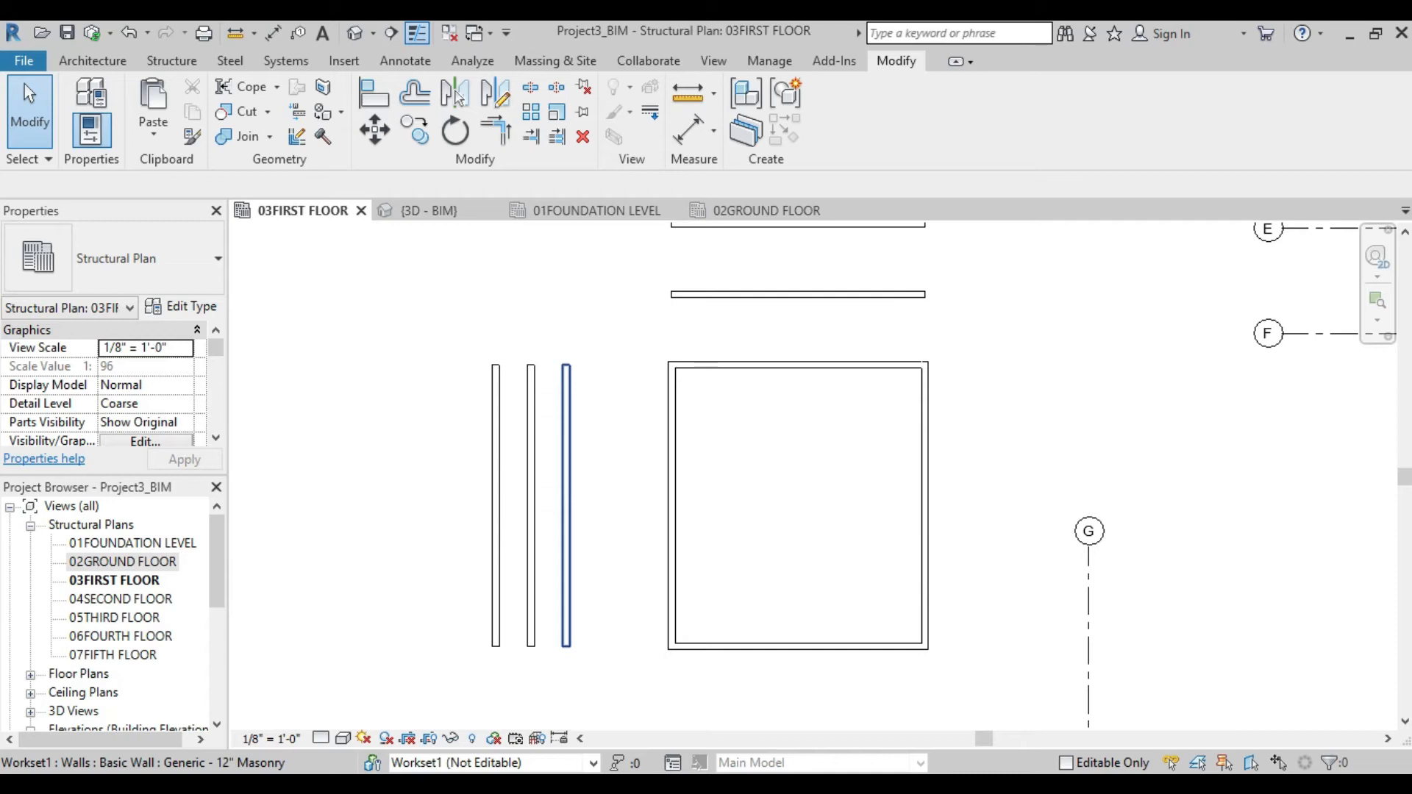
# - Draw a horizontal detail line in the empty area beside the lower room, below grid G
pyautogui.scroll(-5, 698, 465)
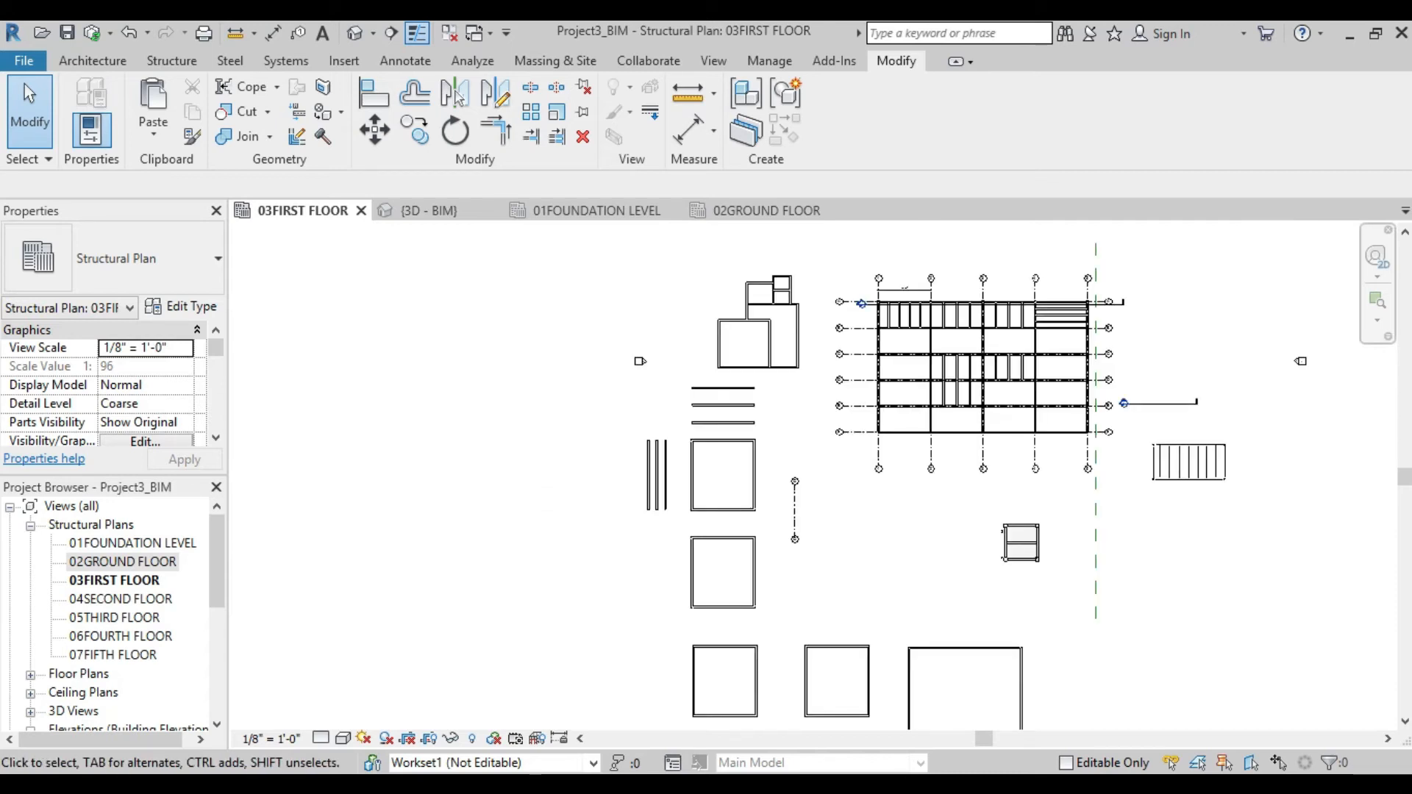
pyautogui.press('d')
pyautogui.press('l')
pyautogui.click(806, 573)
pyautogui.click(909, 573)
pyautogui.press('Escape')
pyautogui.press('Escape')
pyautogui.scroll(3, 866, 584)
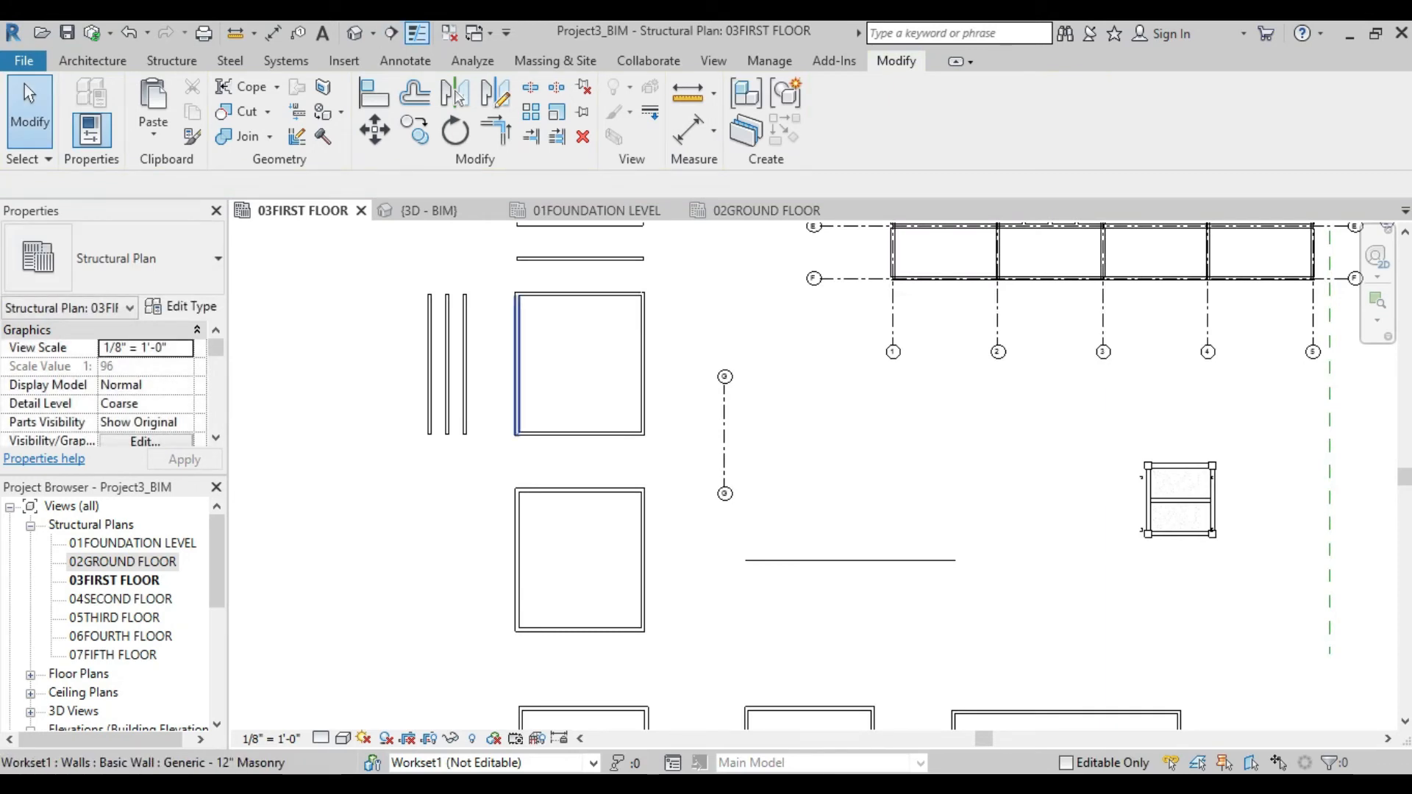
# - Offset two successive copies of the detail line downward at 5' spacing, using the Numerical option with Copy on
pyautogui.click(415, 93)
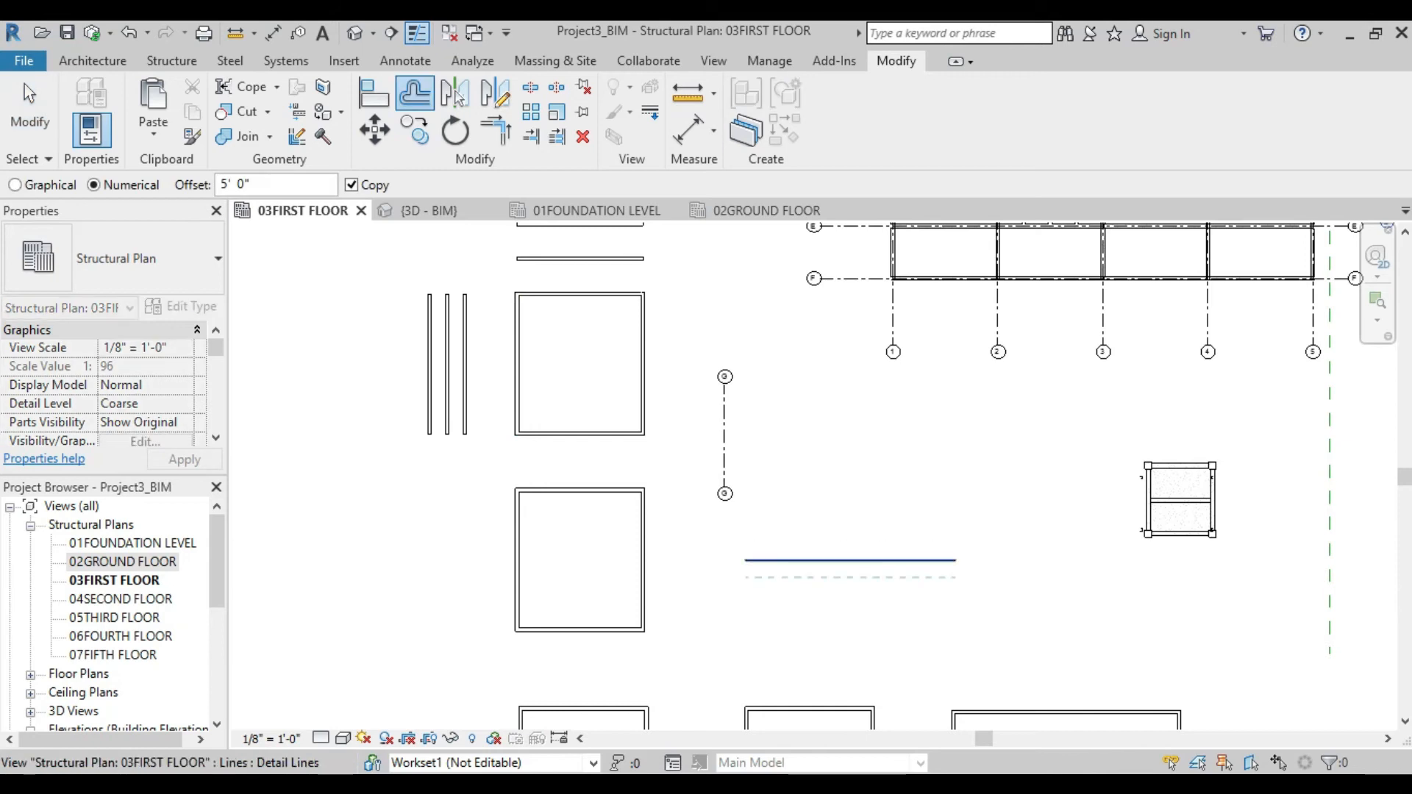
pyautogui.scroll(6, 835, 582)
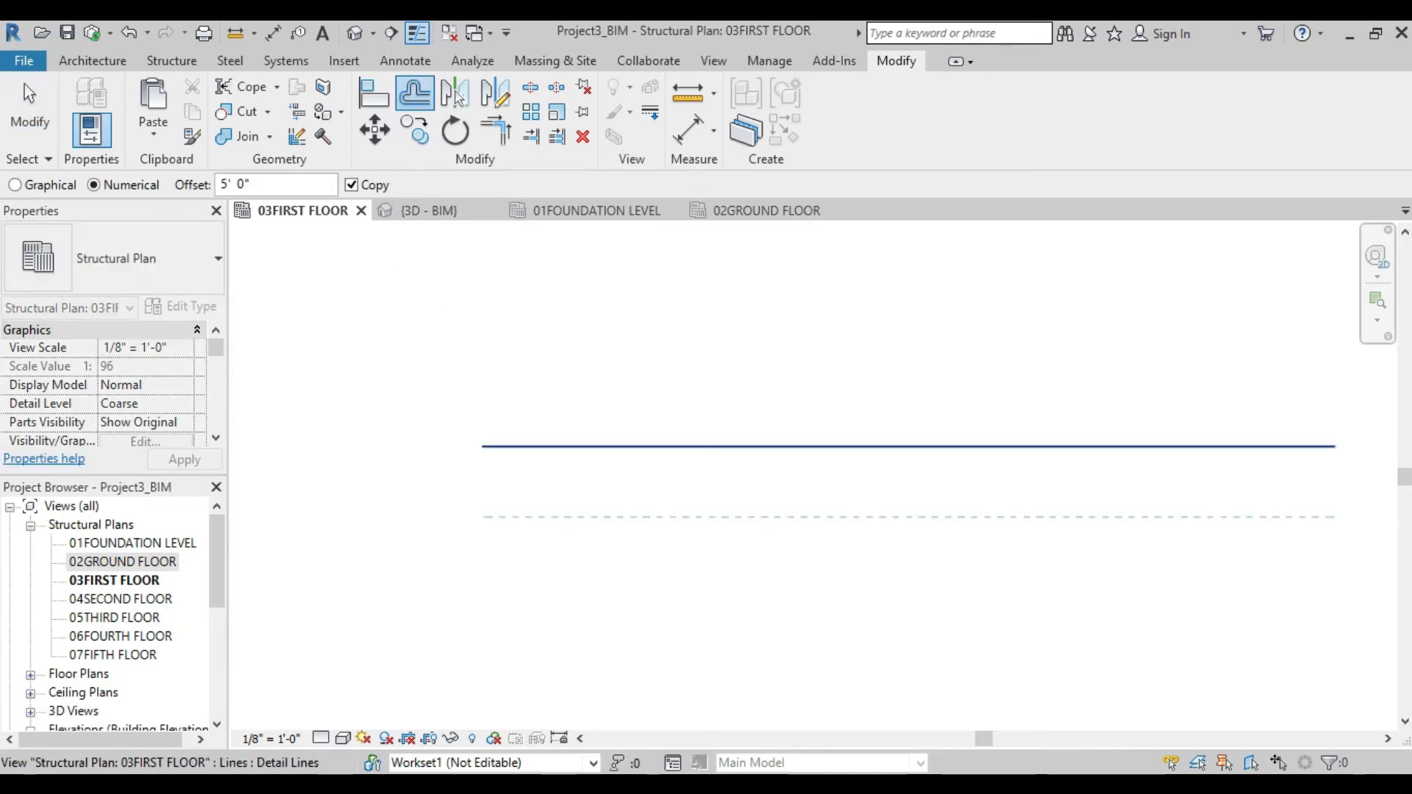
pyautogui.click(351, 185)
pyautogui.click(351, 185)
pyautogui.click(750, 448)
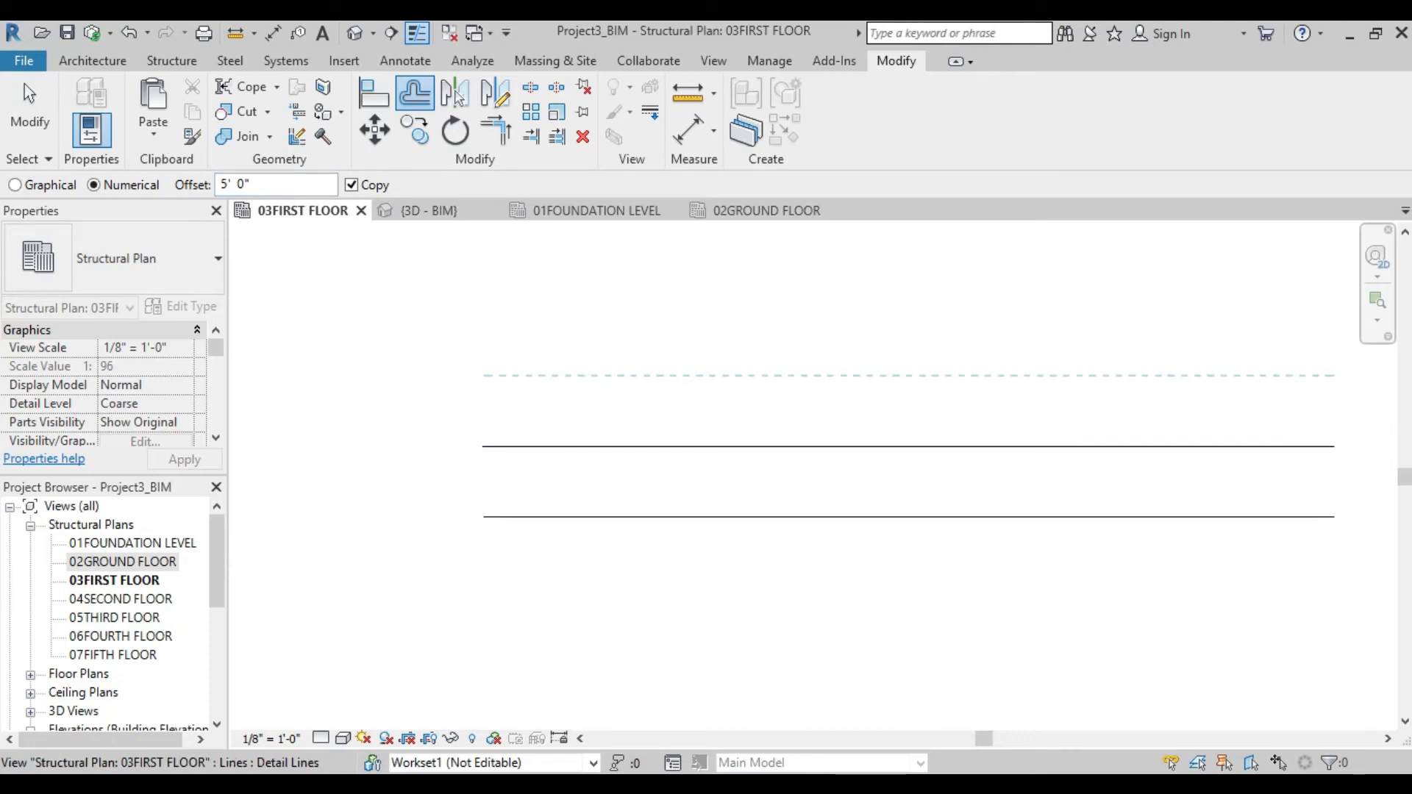
pyautogui.click(750, 518)
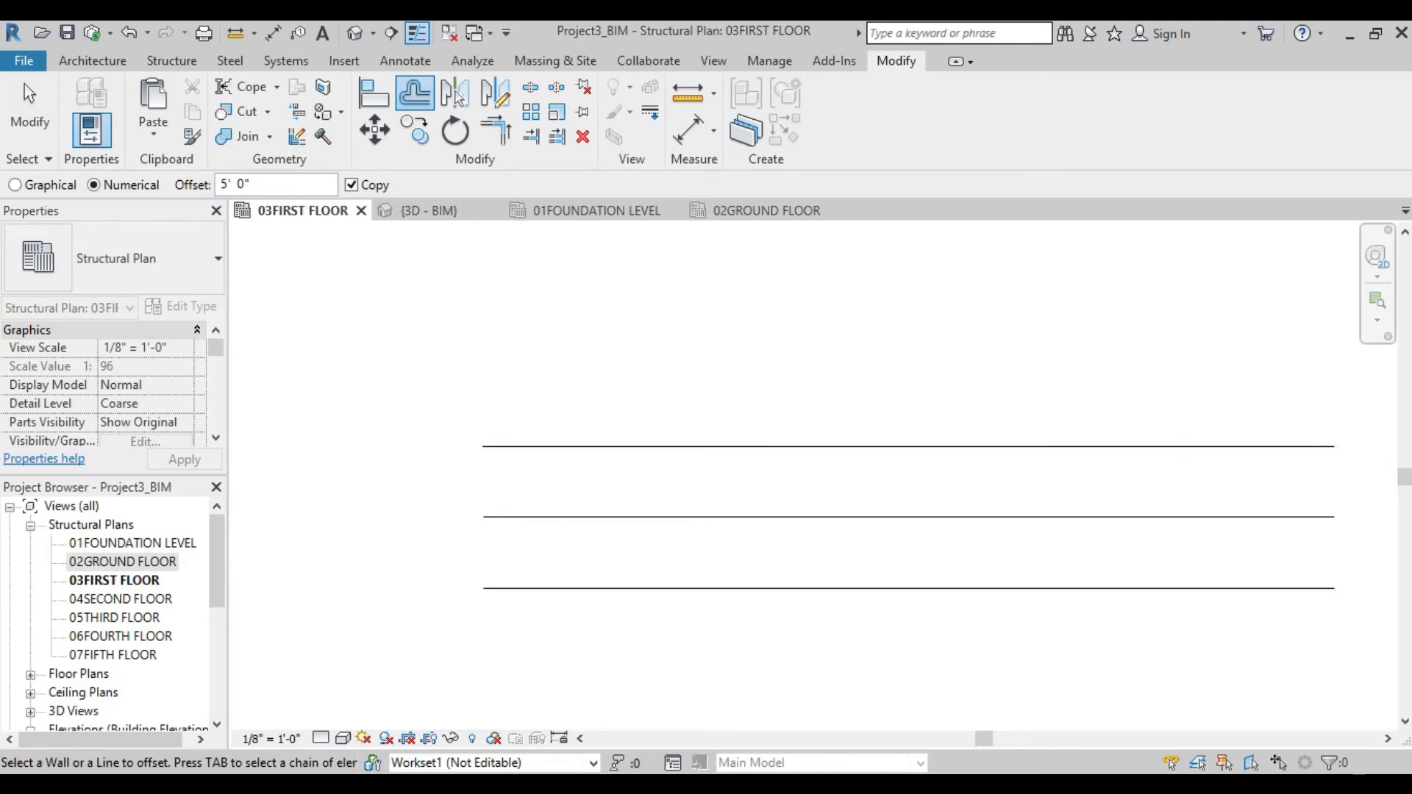
# - Offset a copy of the uppermost detail line 6' upward, using the Graphical option with Copy on
pyautogui.click(44, 185)
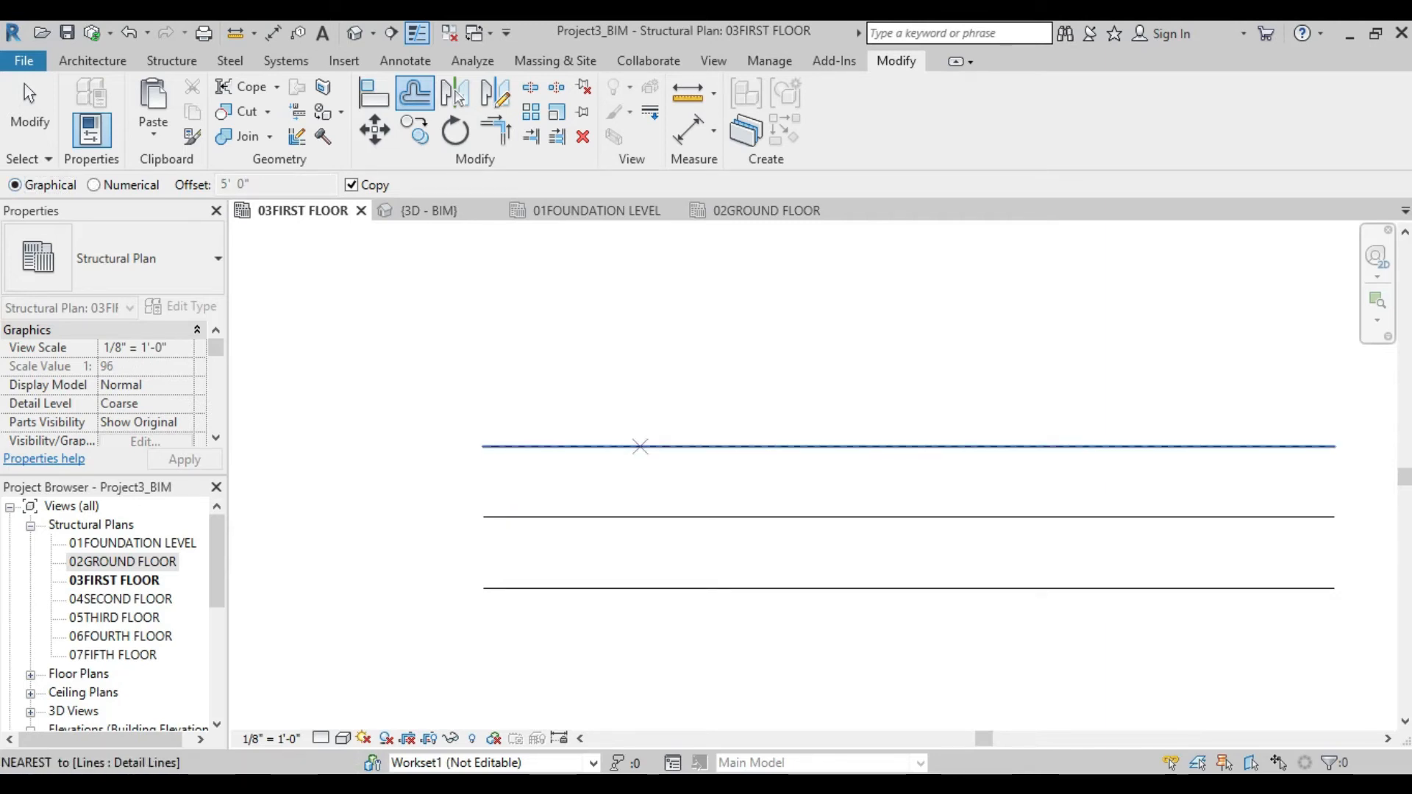
pyautogui.click(637, 446)
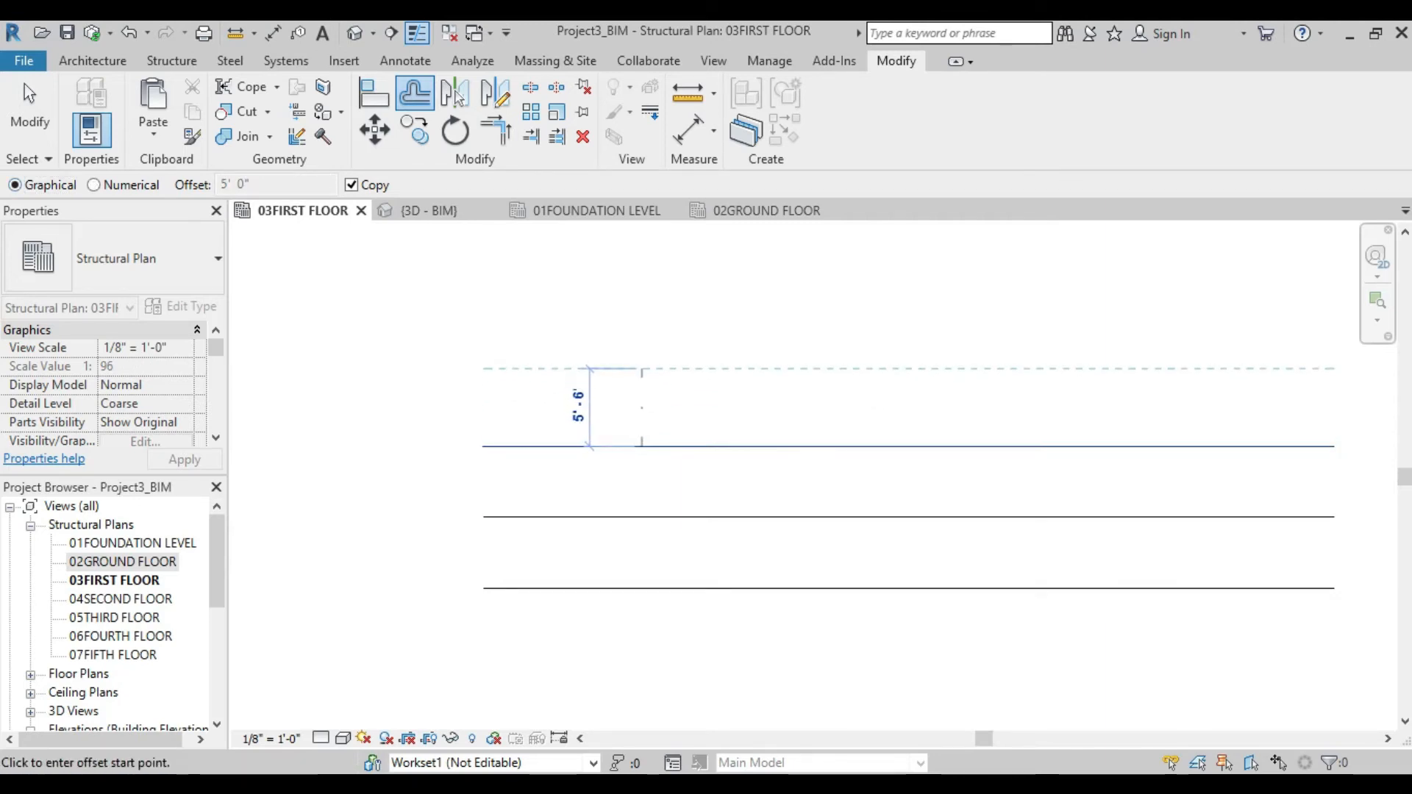
pyautogui.write('6')
pyautogui.press('Return')
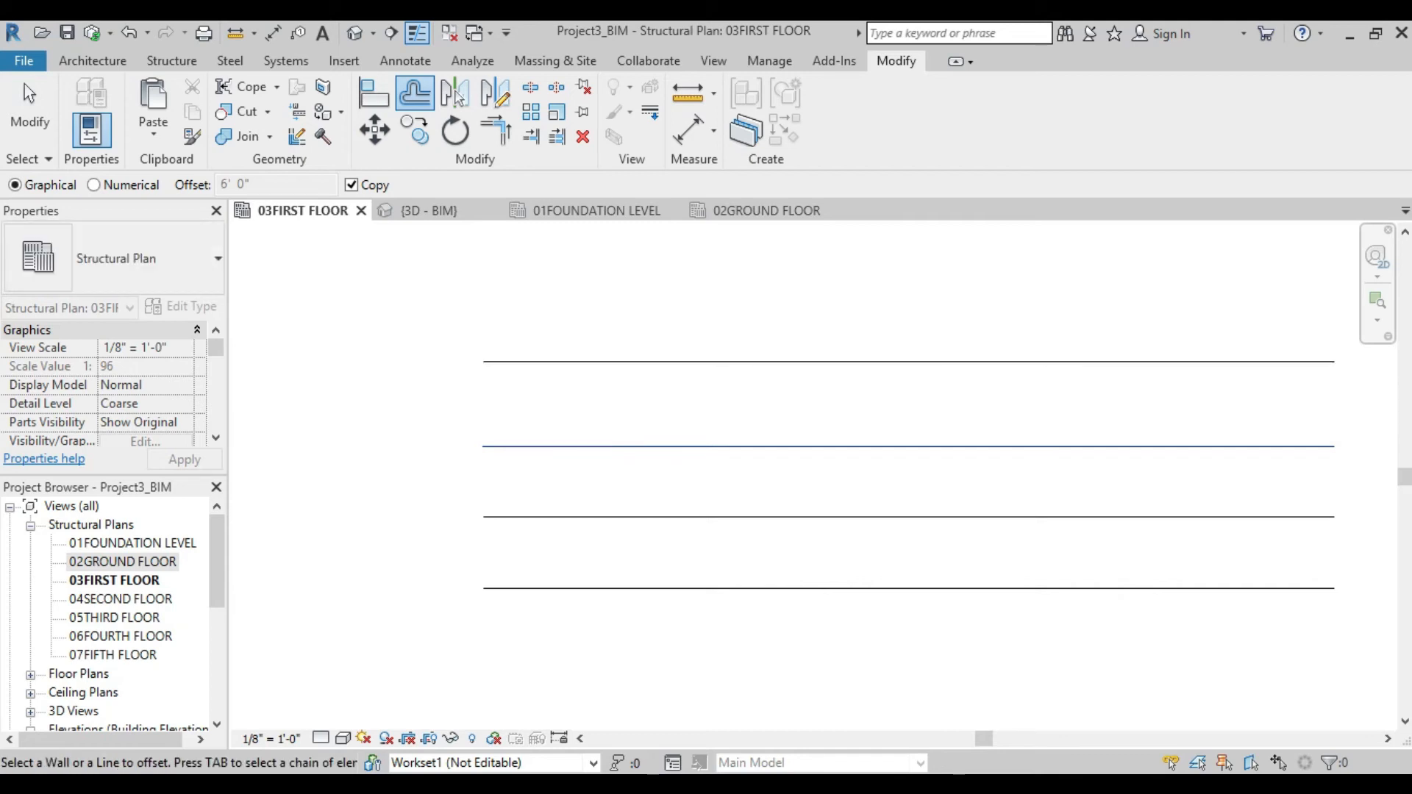
pyautogui.press('Escape')
pyautogui.press('Escape')
pyautogui.scroll(-2, 642, 363)
pyautogui.moveTo(829, 309); pyautogui.dragTo(717, 548)
pyautogui.scroll(-2, 706, 584)
pyautogui.moveTo(471, 461); pyautogui.dragTo(724, 429, button='middle')
pyautogui.moveTo(725, 428); pyautogui.dragTo(548, 695)
pyautogui.press('Escape')
pyautogui.scroll(-3, 697, 447)
pyautogui.moveTo(723, 425); pyautogui.dragTo(681, 553, button='middle')
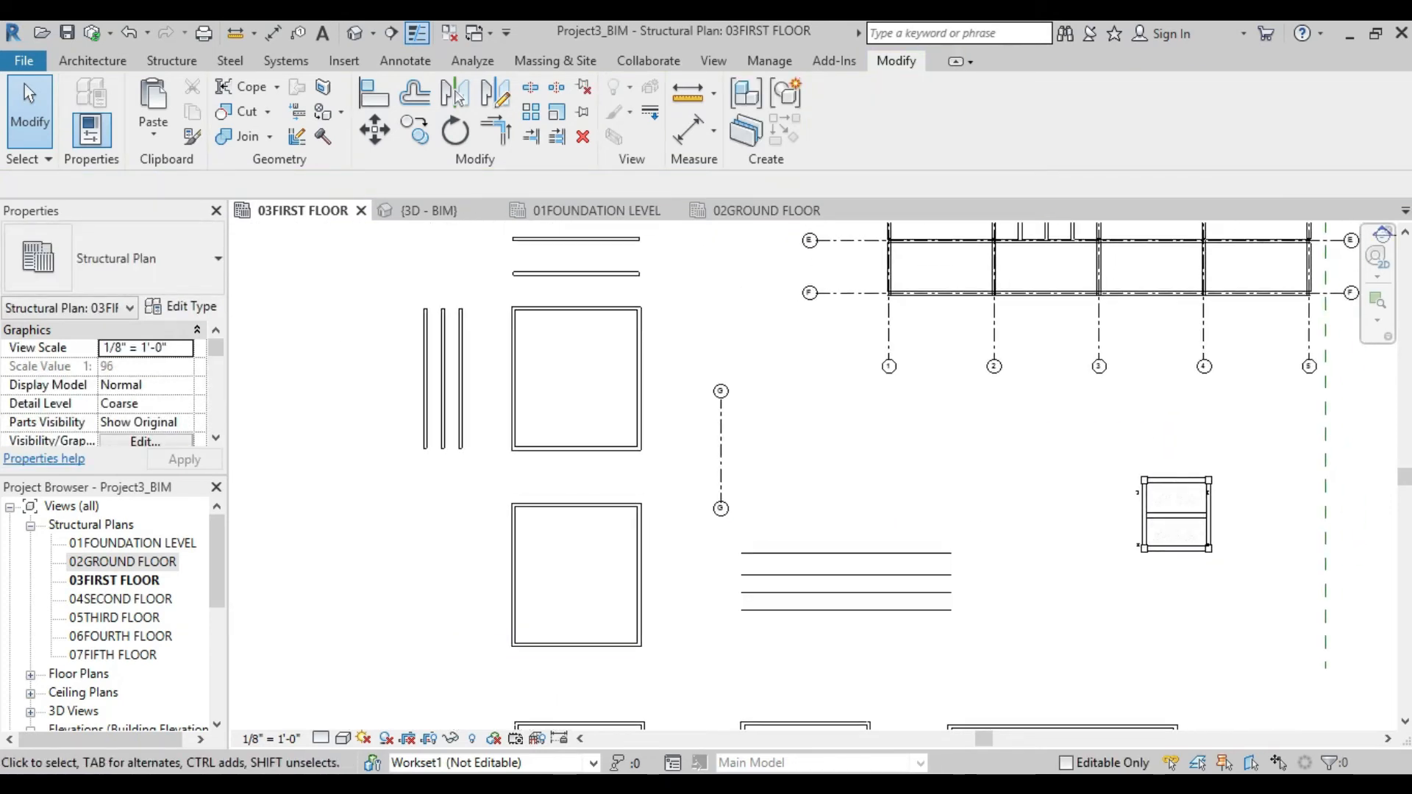
pyautogui.scroll(-2, 698, 534)
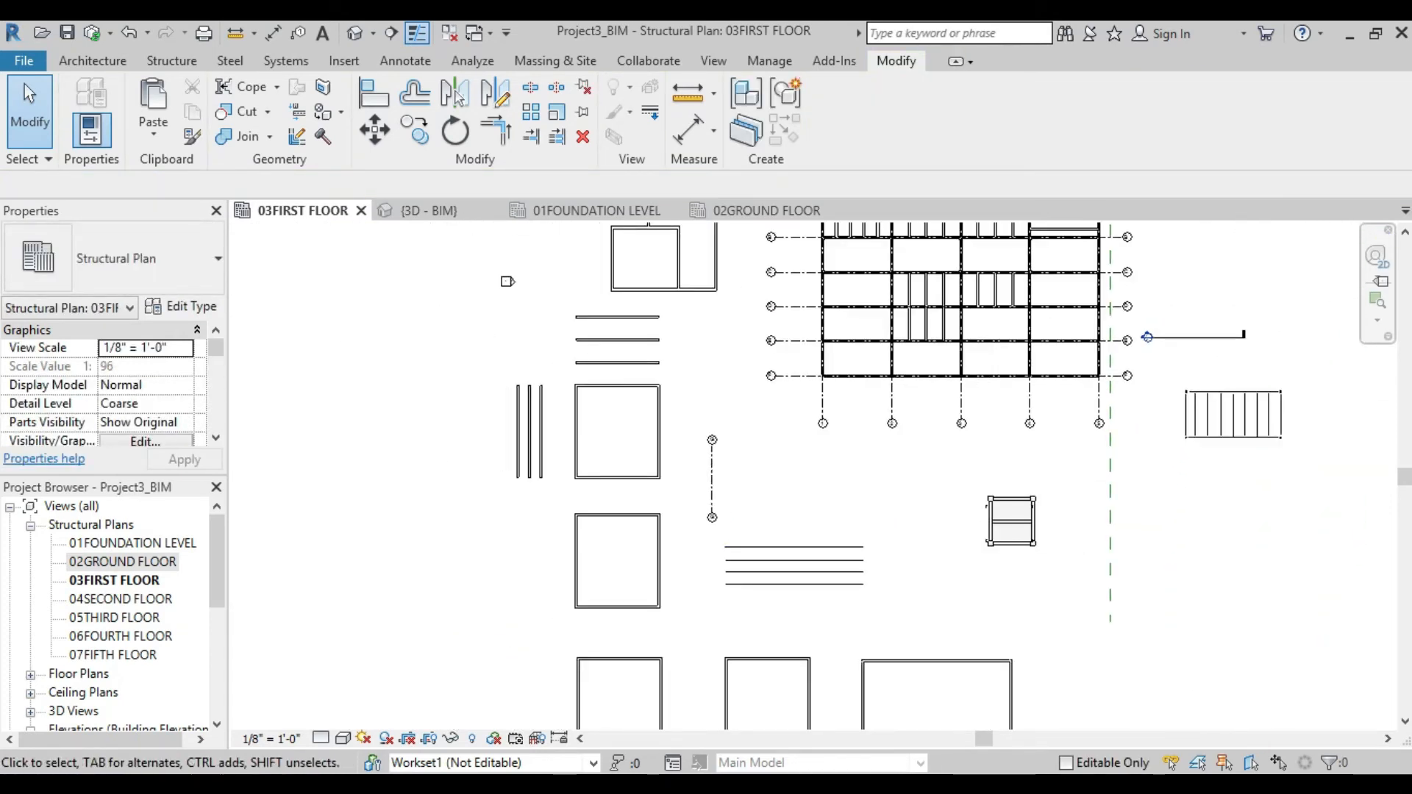
pyautogui.scroll(3, 741, 497)
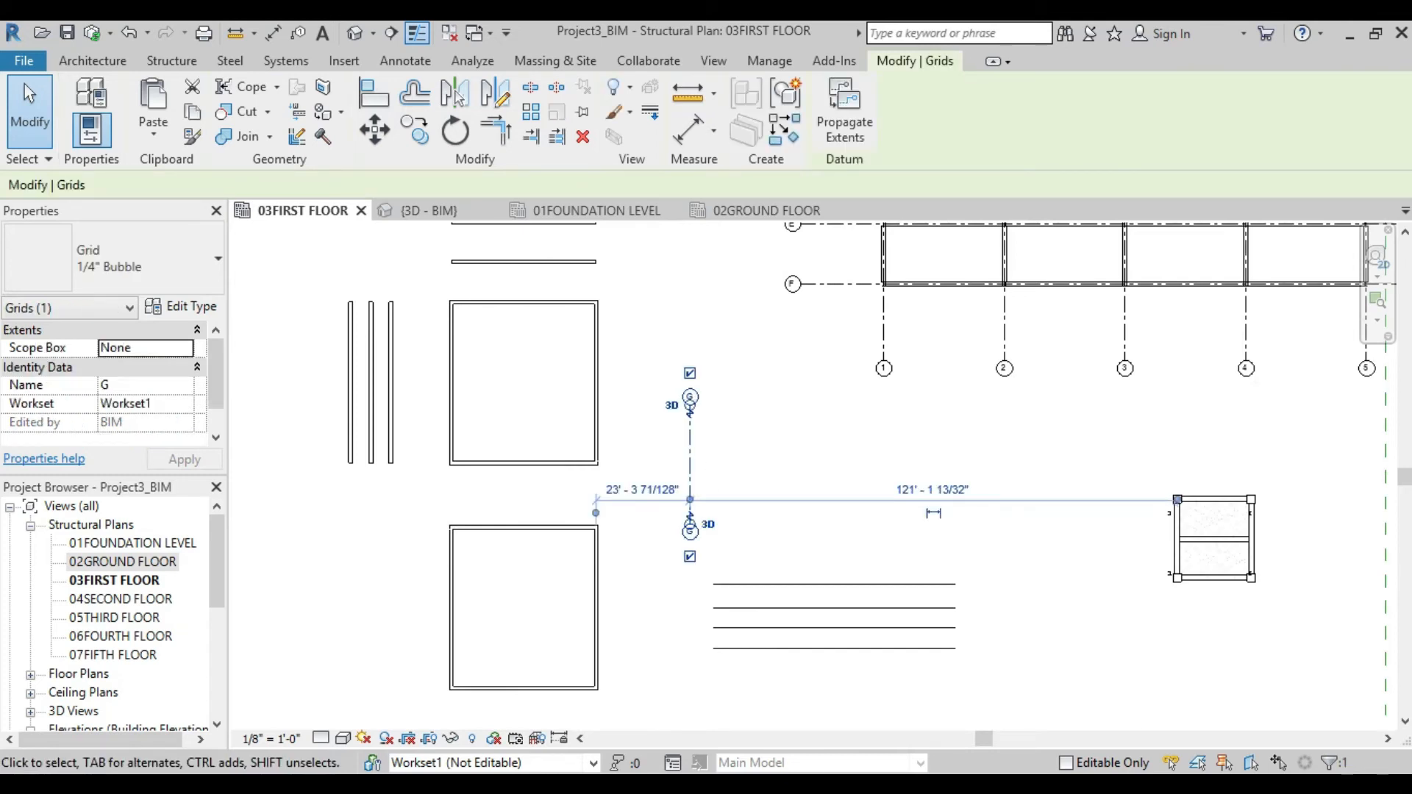
pyautogui.press('Escape')
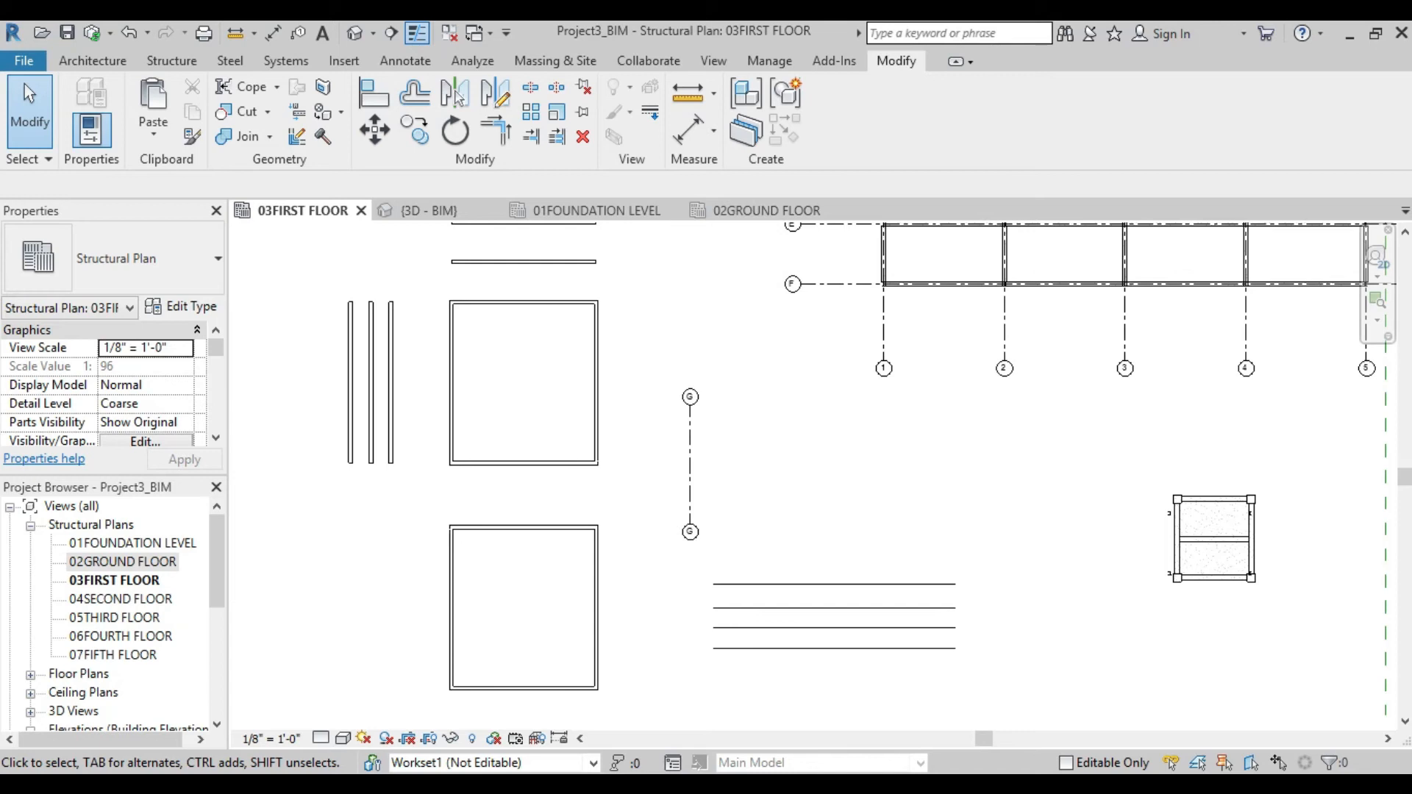
# - Place a new grid line parallel to grid G by tracing it with the placement offset set to 5' 0"
pyautogui.press('g')
pyautogui.press('r')
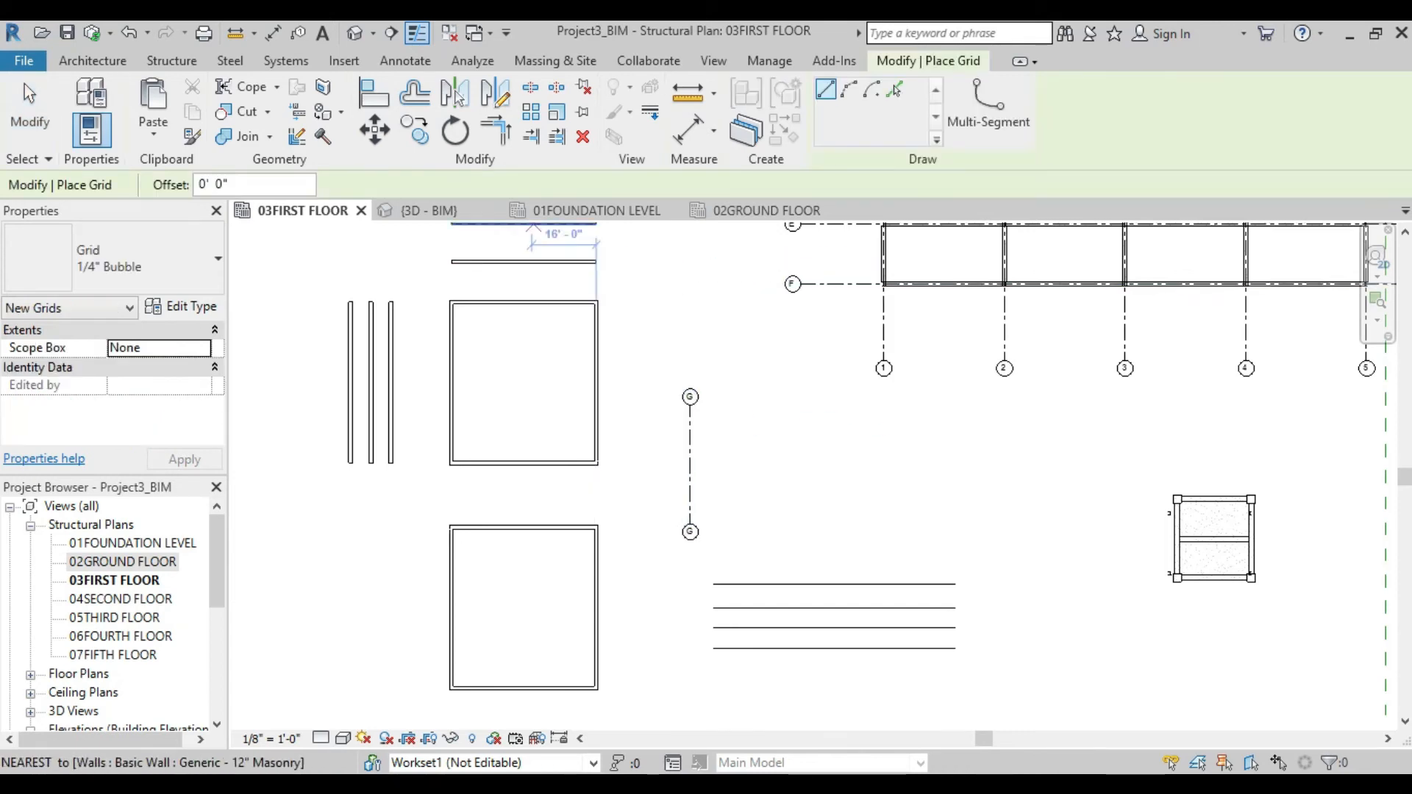
pyautogui.moveTo(231, 184); pyautogui.dragTo(211, 185)
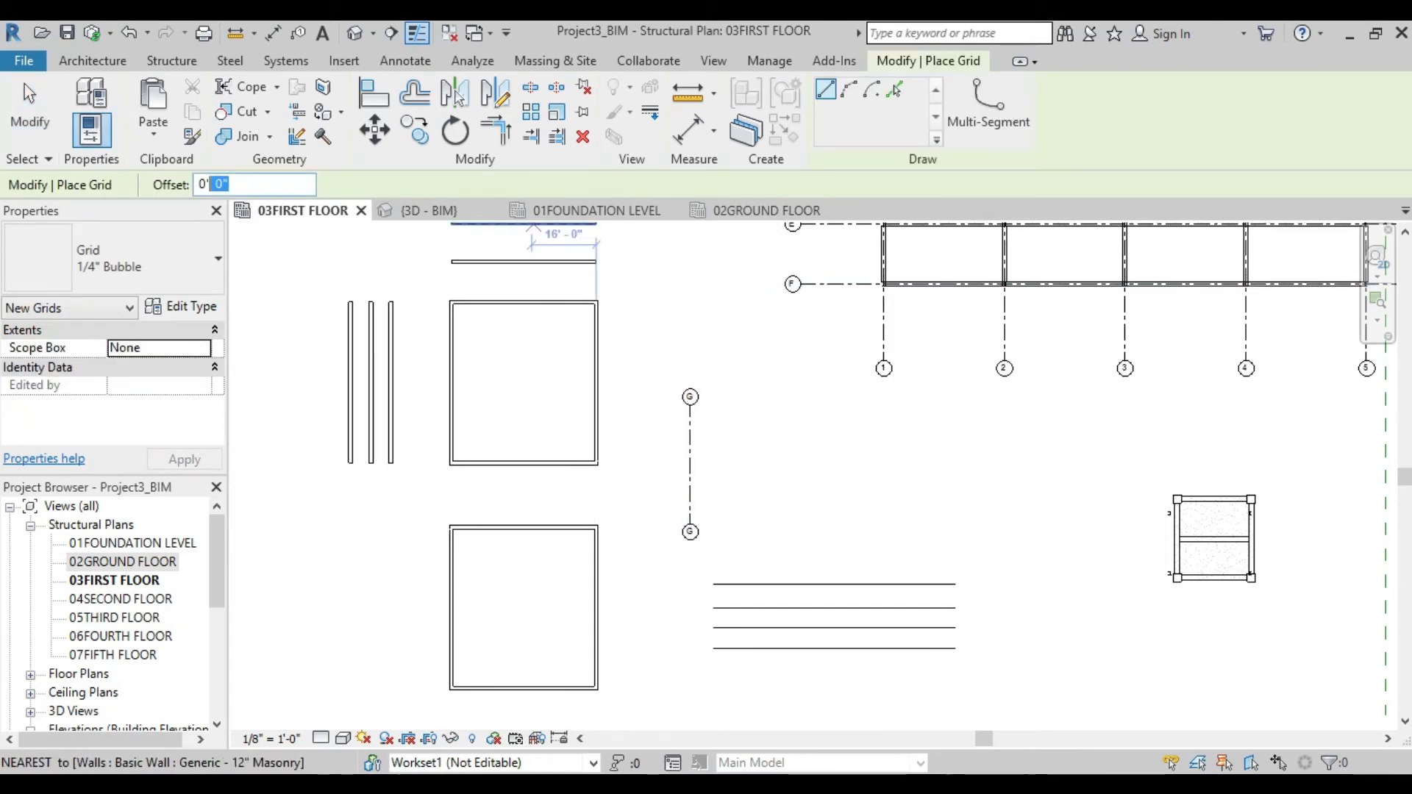
pyautogui.write('5\' 0"')
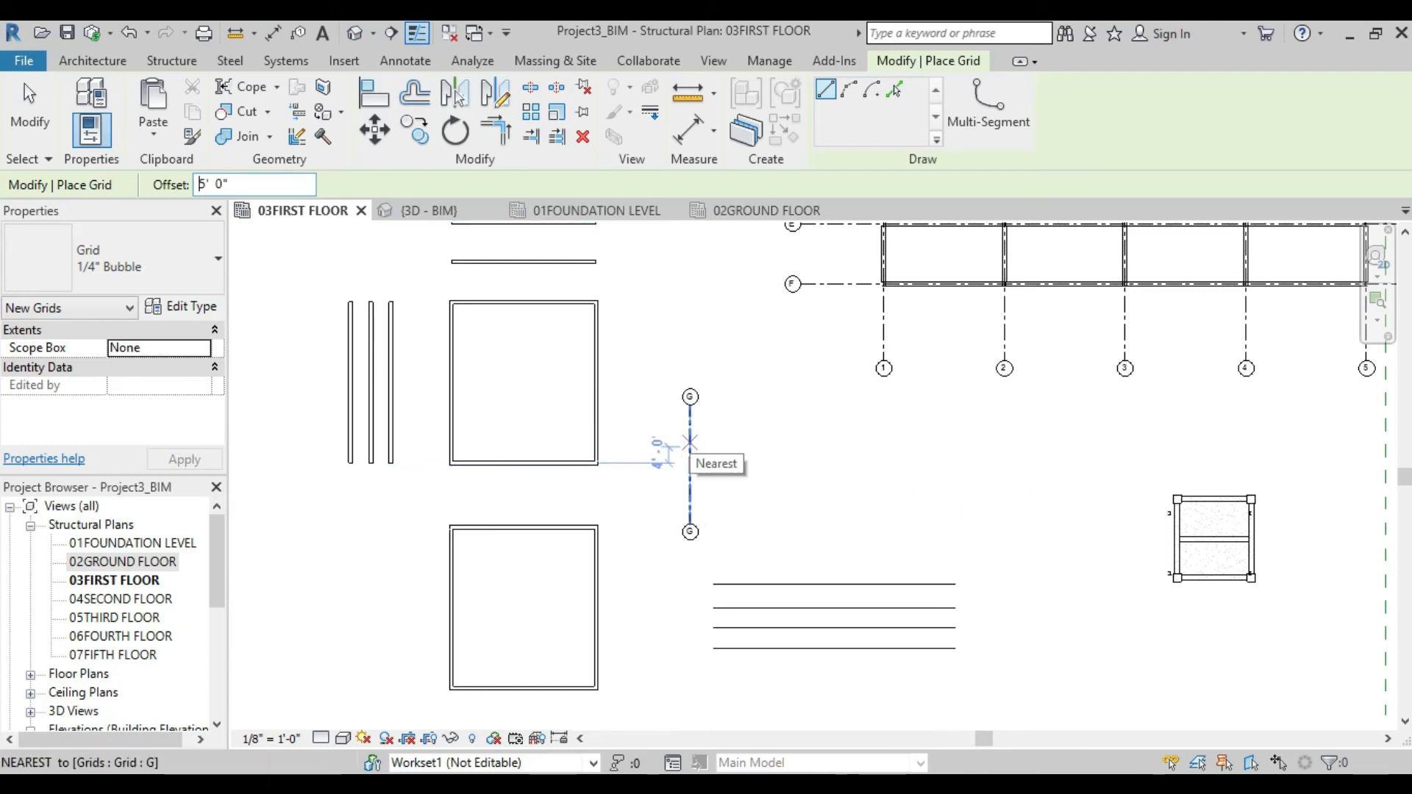
pyautogui.click(689, 397)
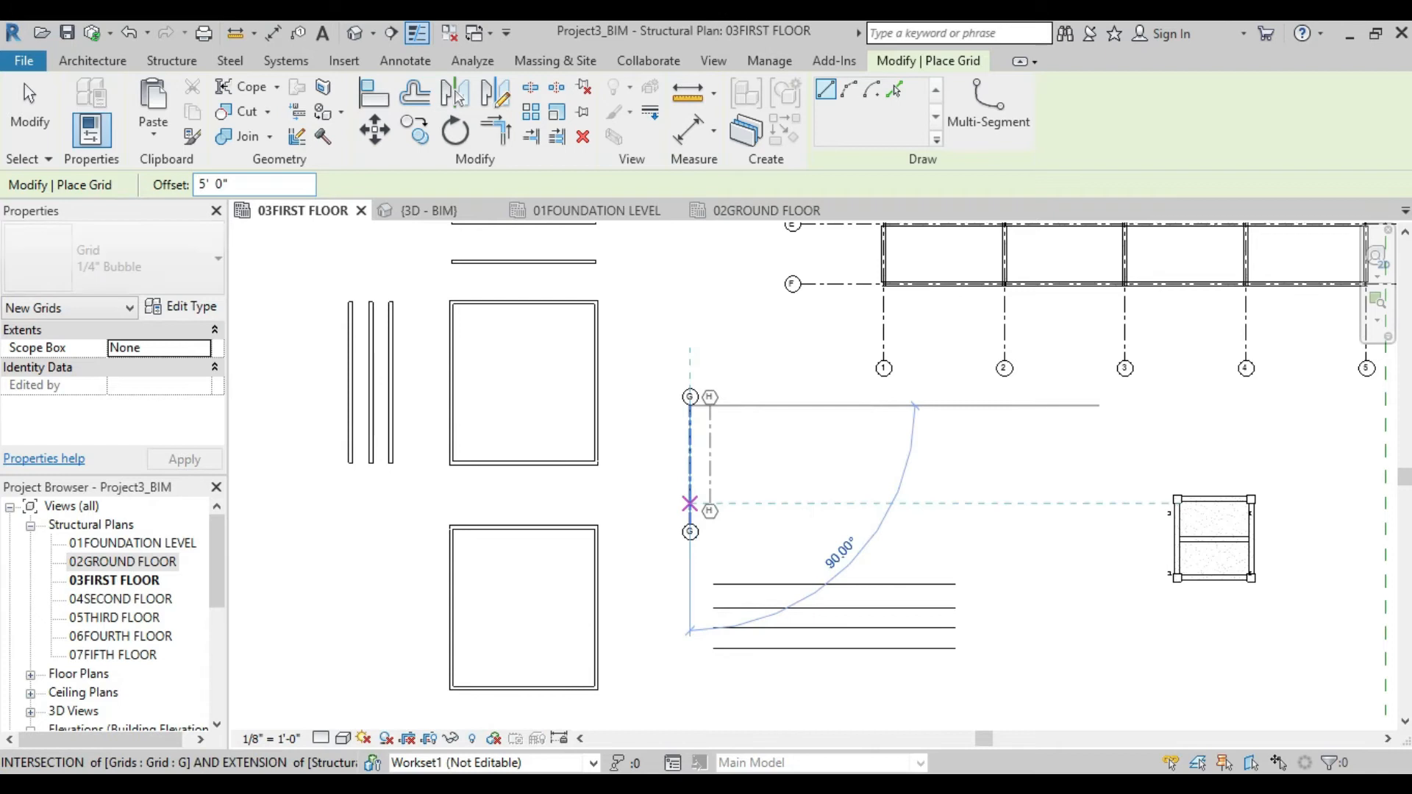
pyautogui.click(690, 524)
pyautogui.scroll(4, 713, 408)
pyautogui.press('Escape')
pyautogui.press('Escape')
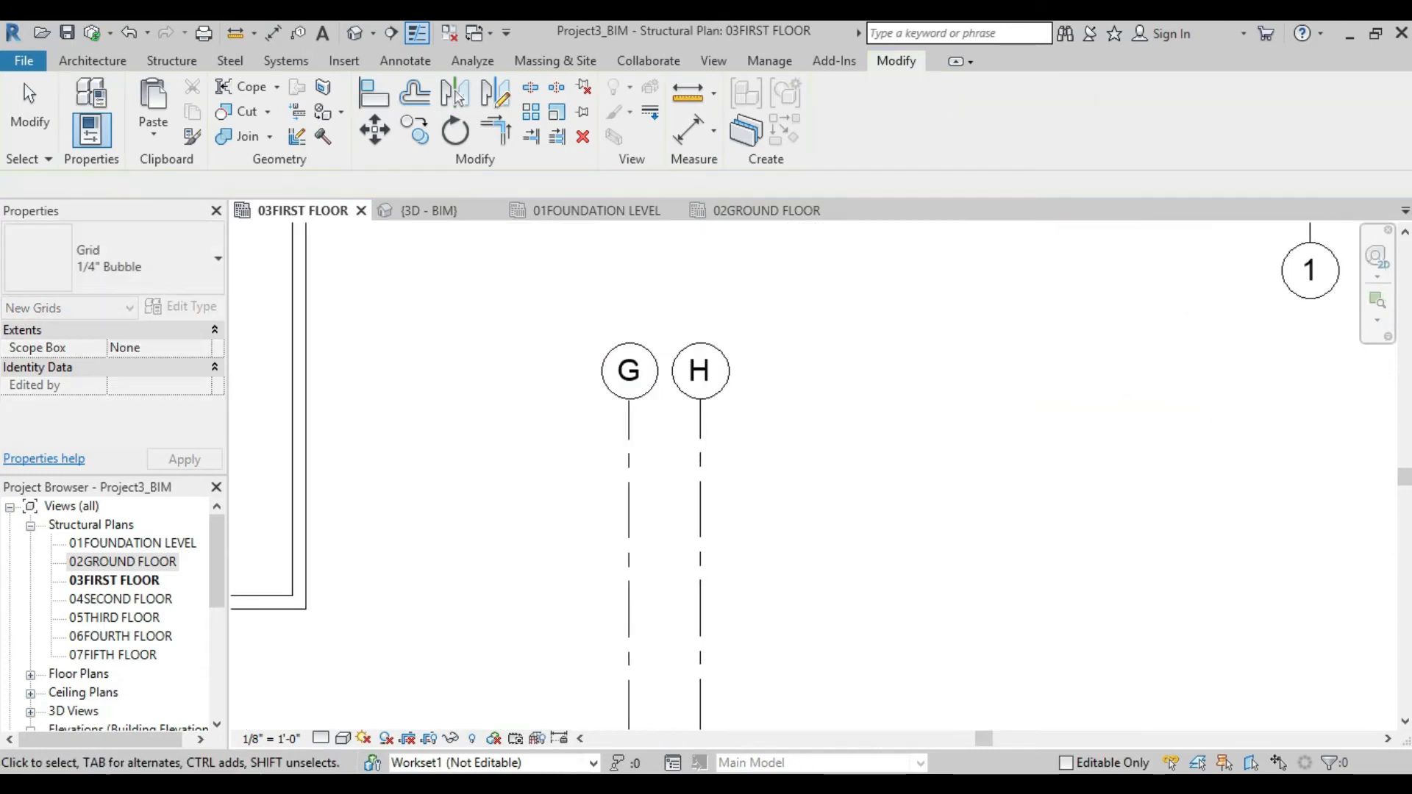
# - Add an aligned dimension between grid lines G and H
pyautogui.scroll(-3, 715, 431)
pyautogui.press('d')
pyautogui.press('i')
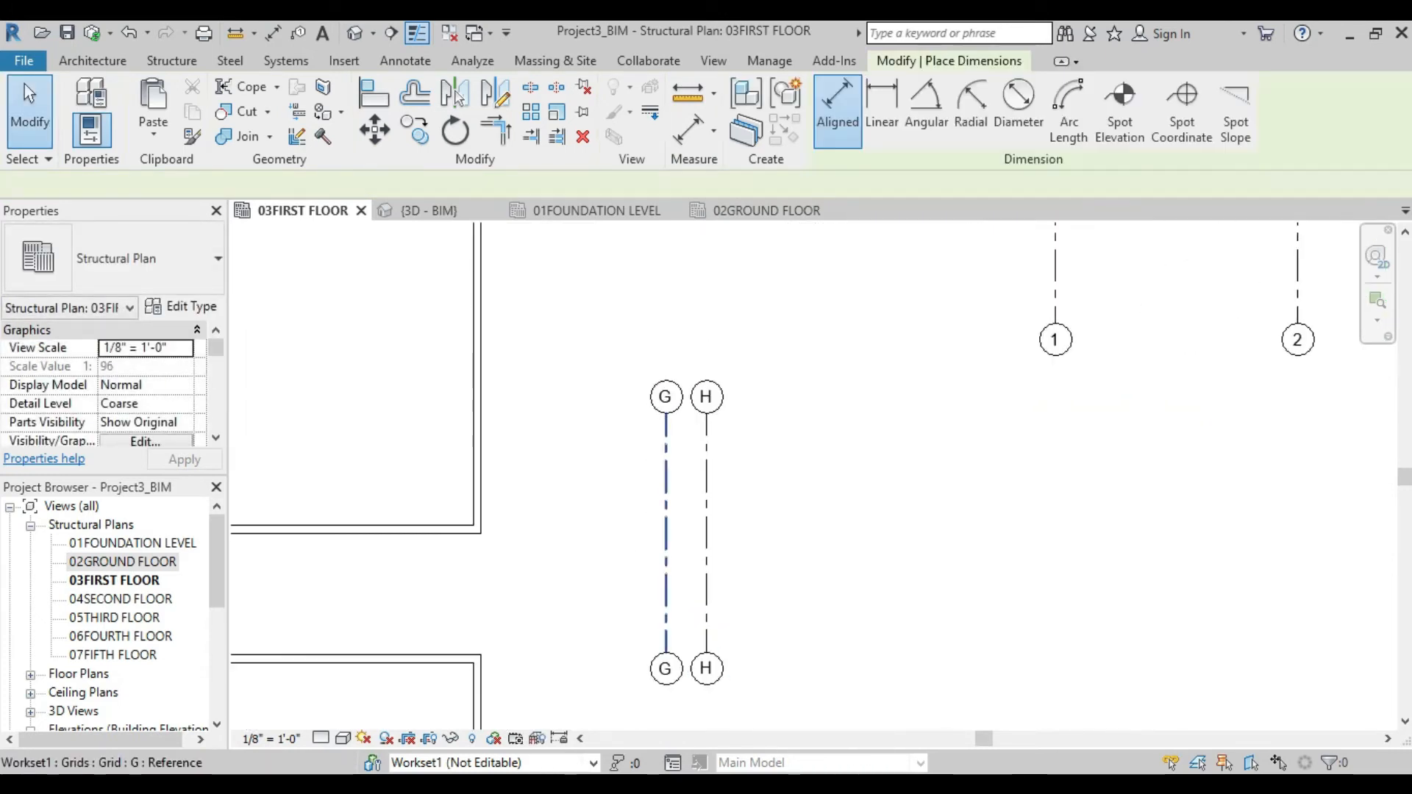
pyautogui.click(666, 448)
pyautogui.click(706, 448)
pyautogui.click(749, 511)
pyautogui.scroll(1, 710, 492)
pyautogui.press('Escape')
pyautogui.press('Escape')
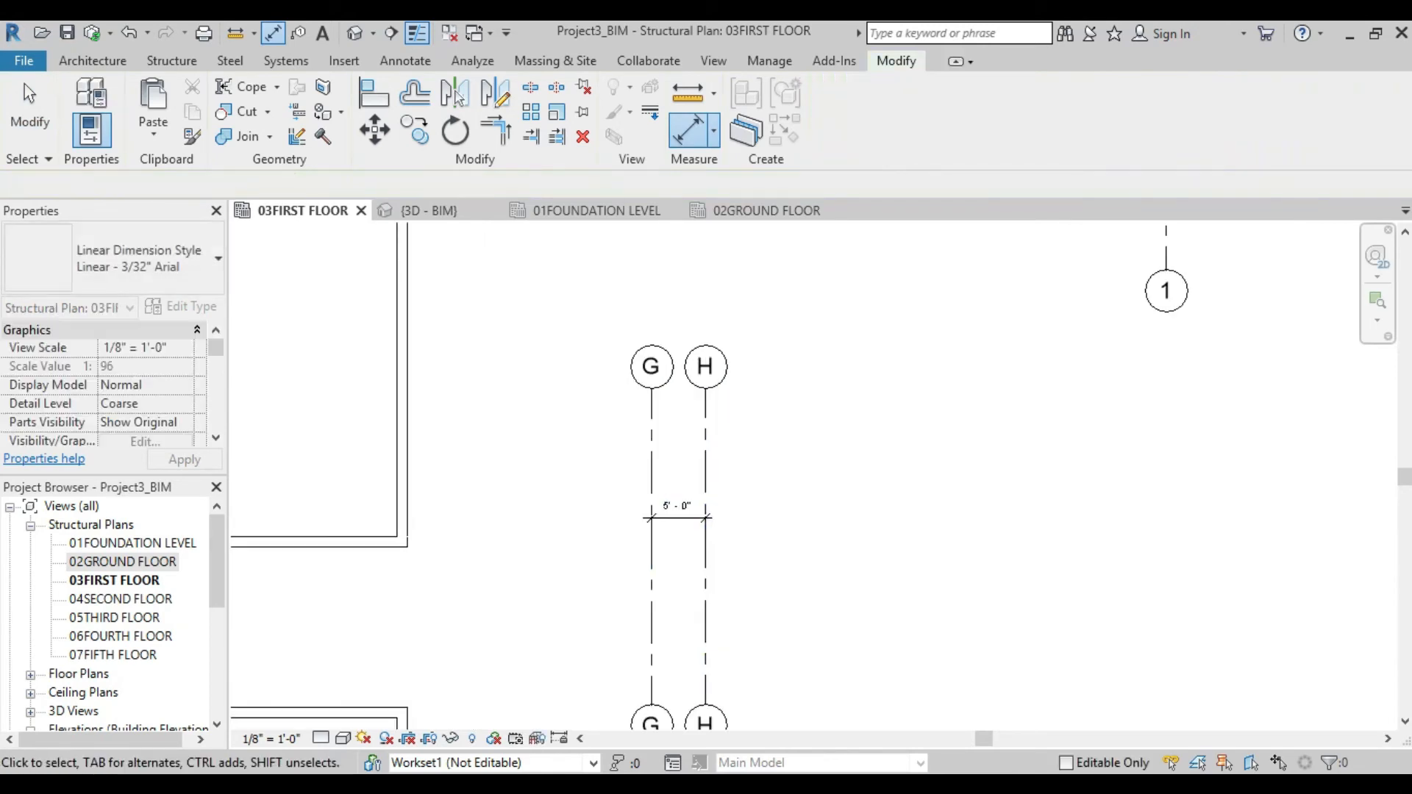
# - Place a new grid line by picking grid H with a 5' 0" offset, on the side away from grid G
pyautogui.scroll(-3, 727, 499)
pyautogui.press('g')
pyautogui.press('r')
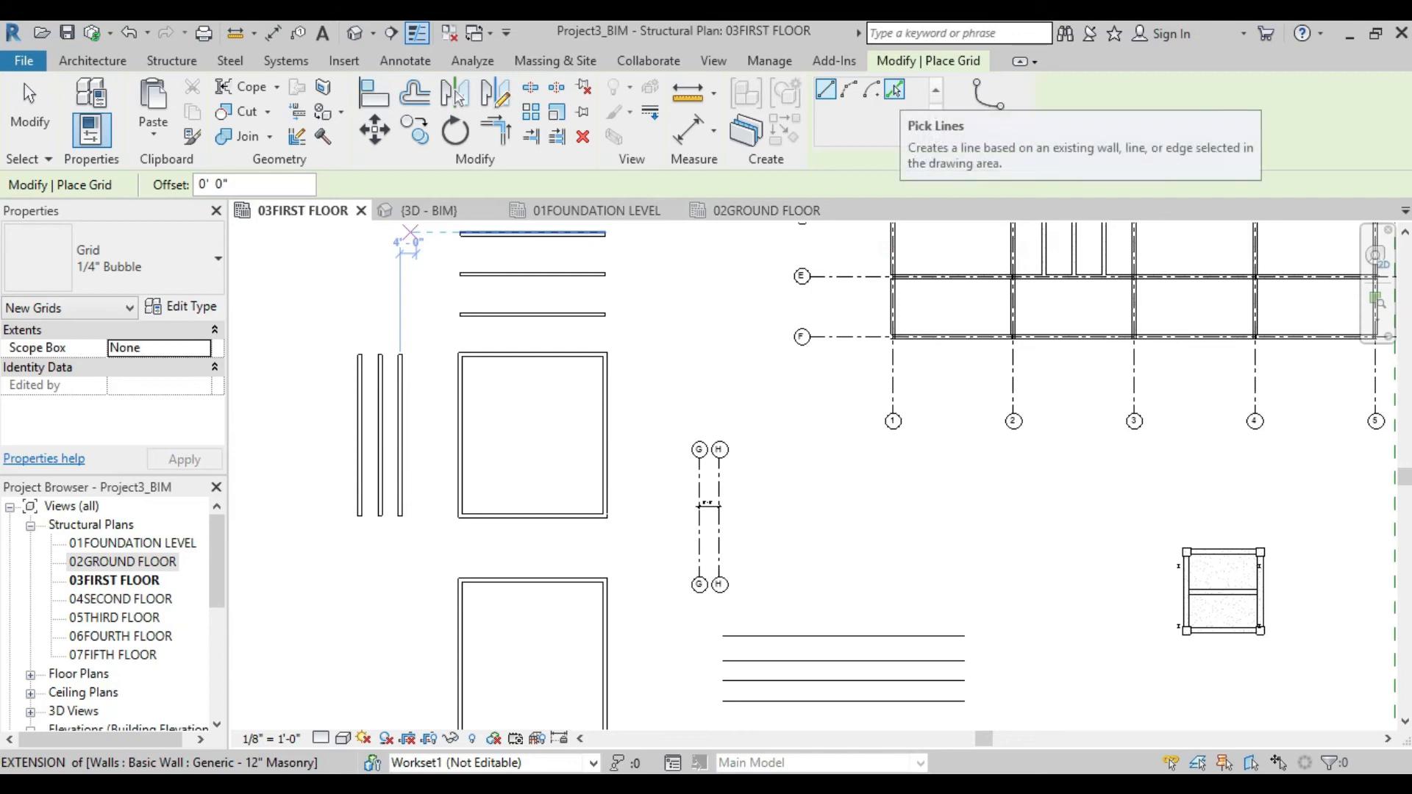
pyautogui.click(895, 90)
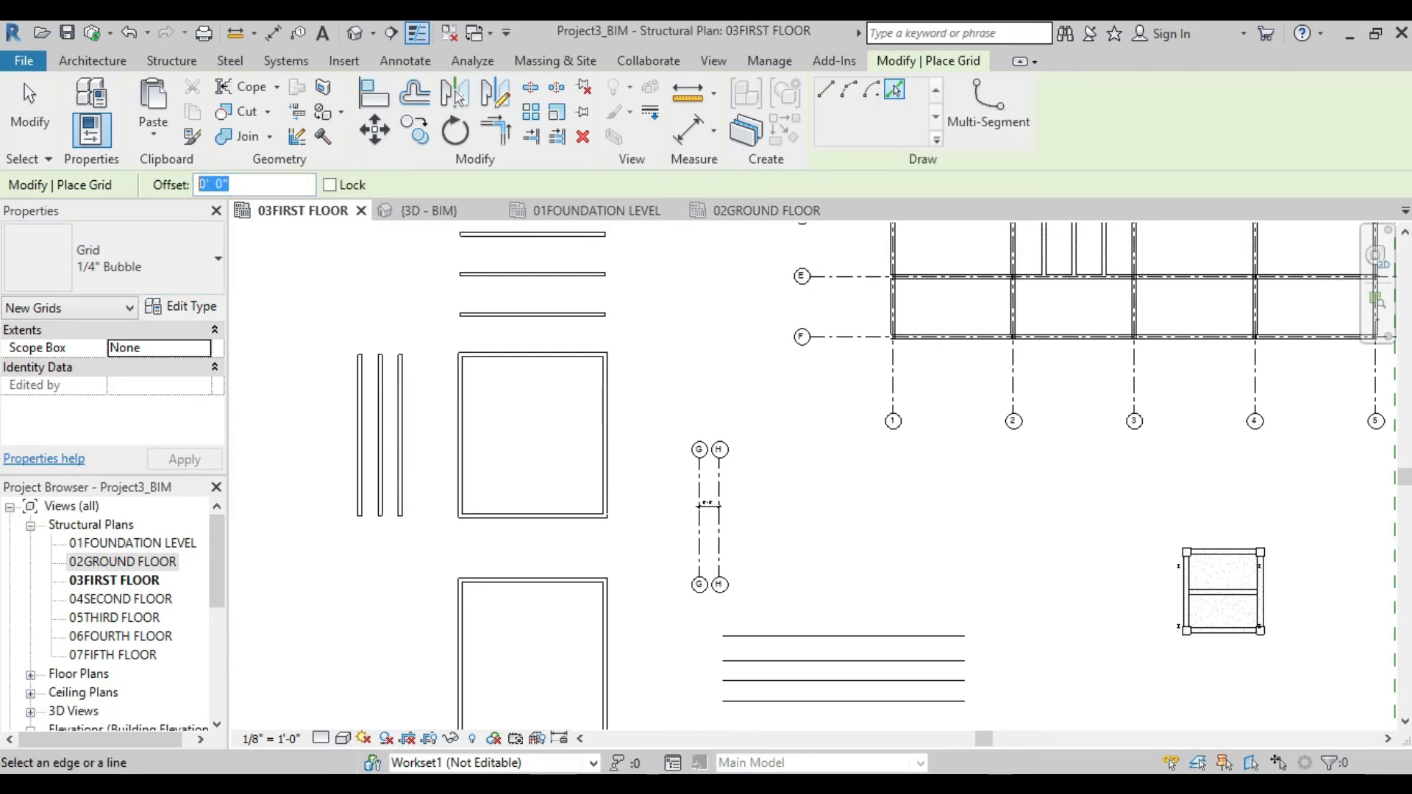
pyautogui.write('5')
pyautogui.press('Tab')
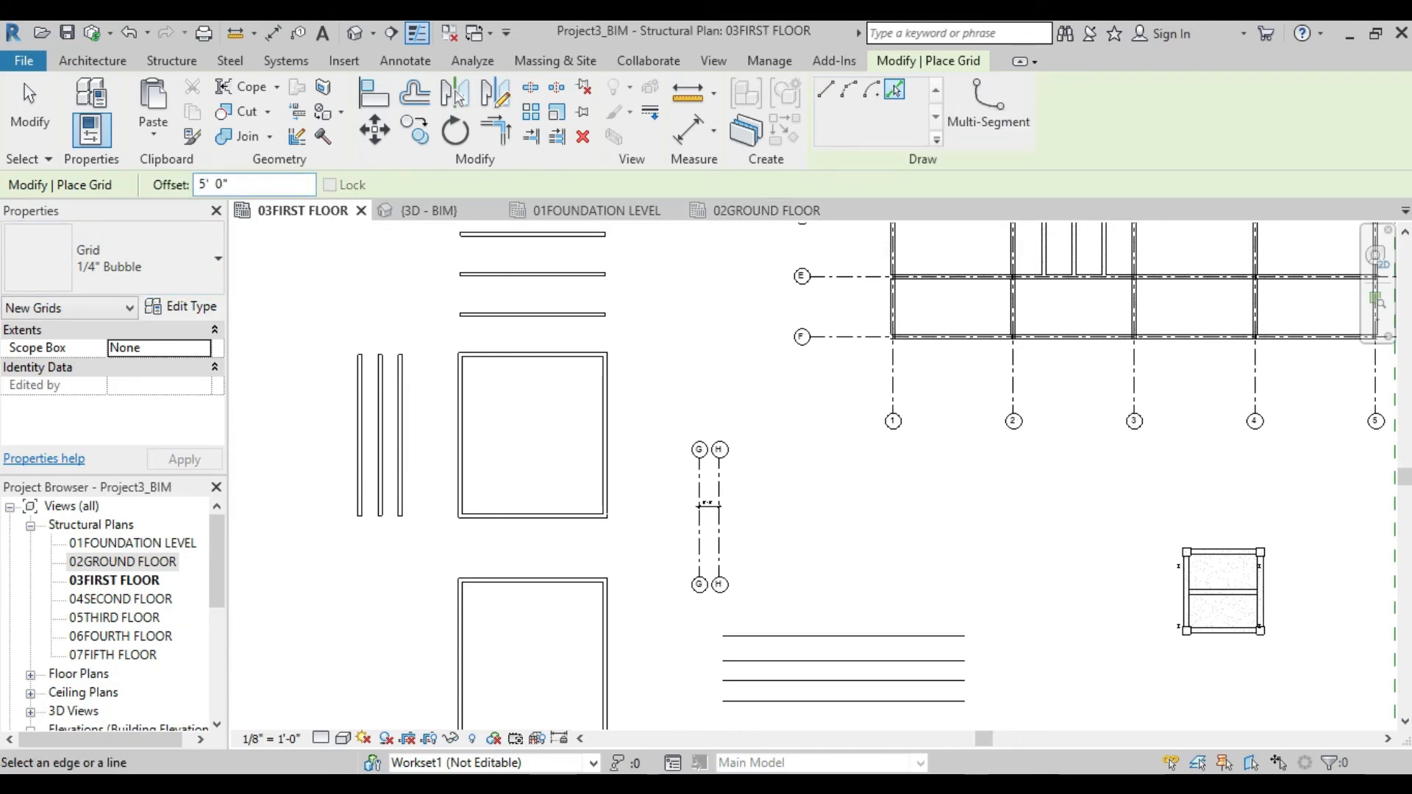
pyautogui.scroll(3, 718, 480)
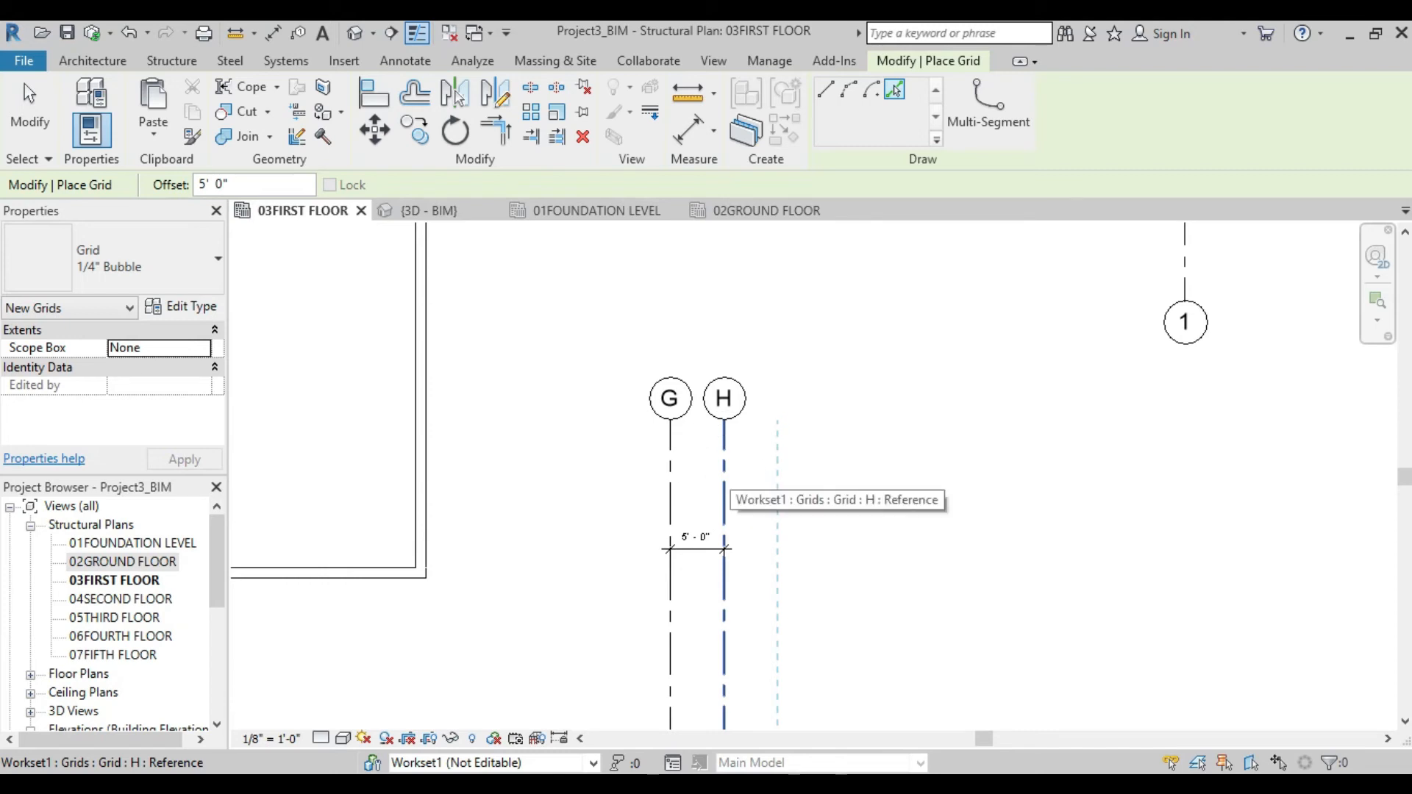
pyautogui.click(724, 491)
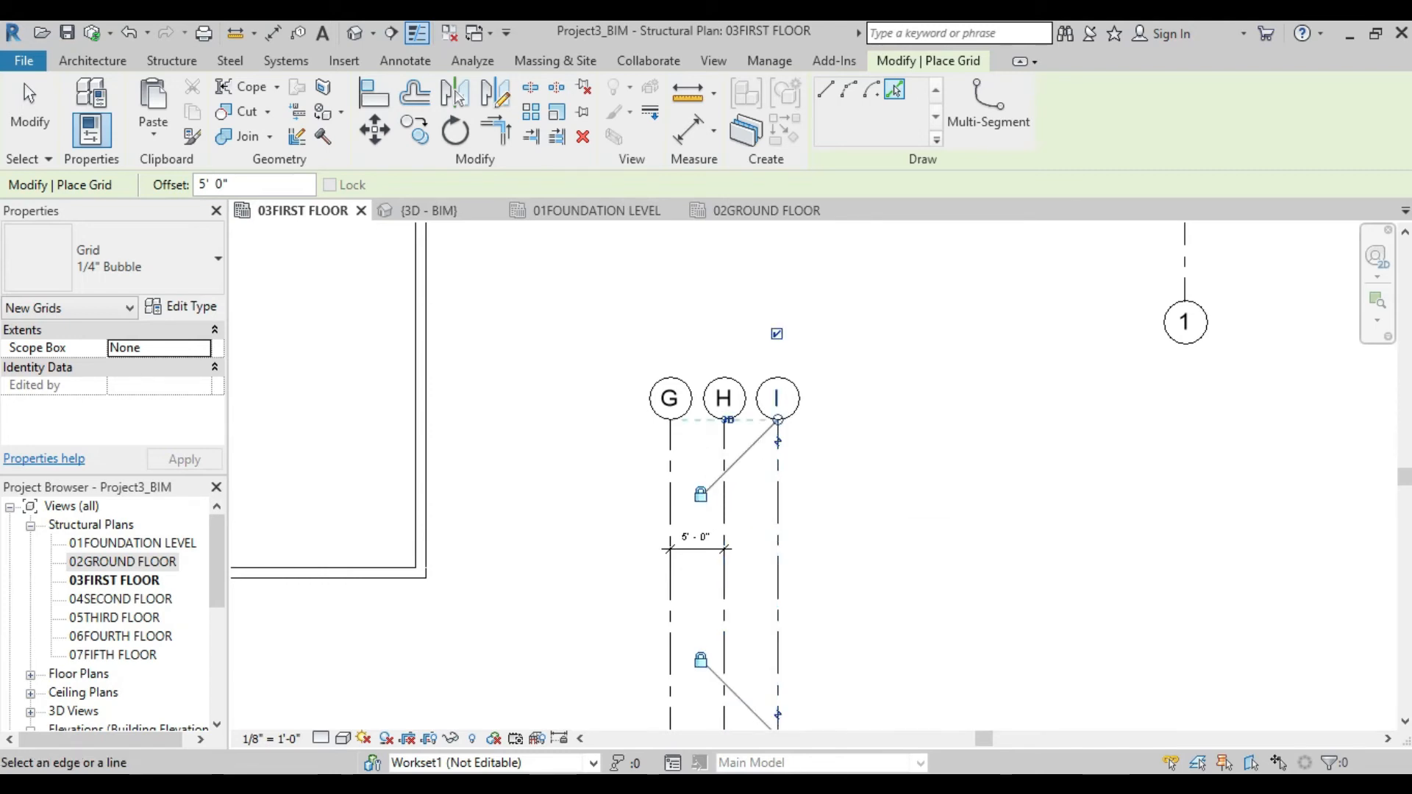
# - Set the grid placement offset to 15' 0" and place a new grid line on each side of grid I by picking it
pyautogui.moveTo(230, 184); pyautogui.dragTo(193, 184)
pyautogui.write('15')
pyautogui.press('Return')
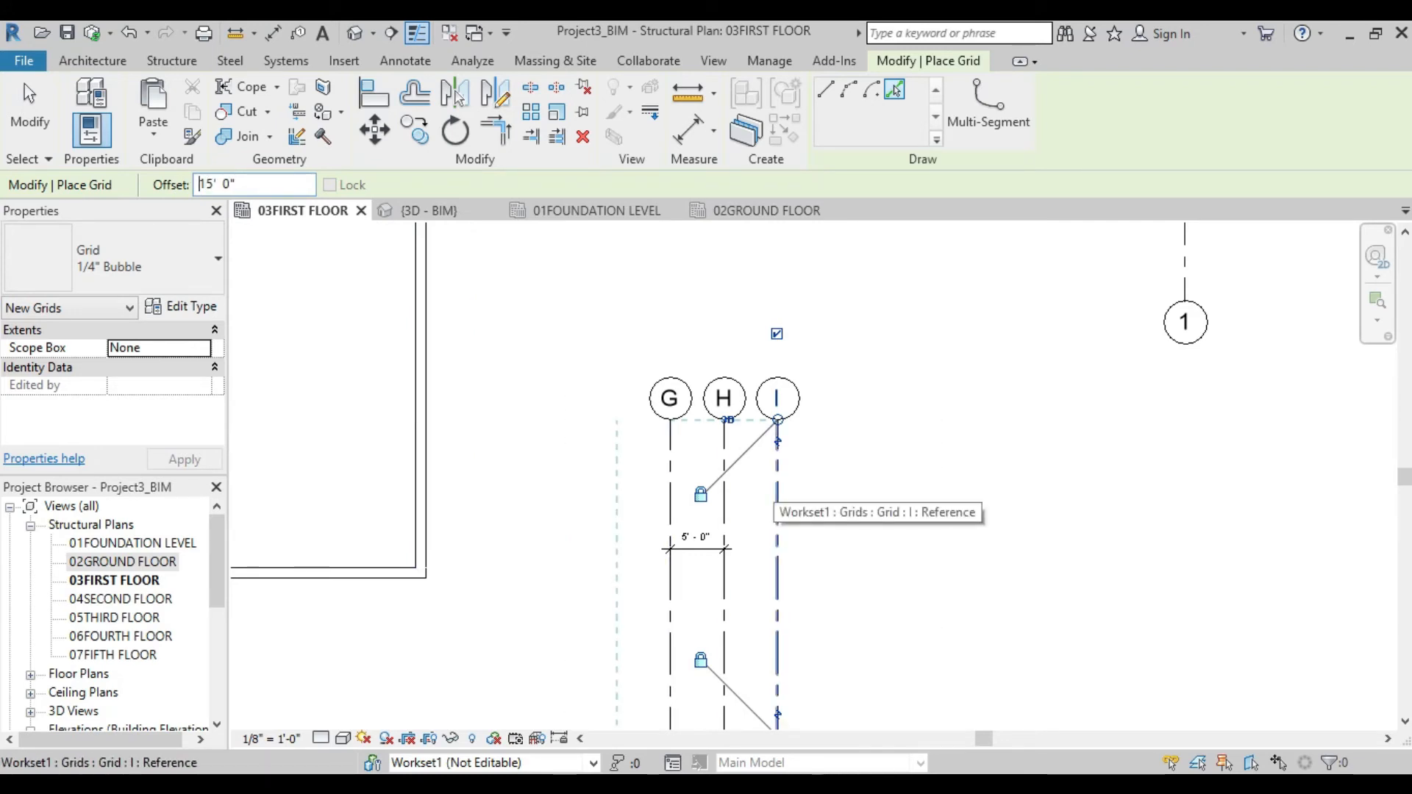
pyautogui.click(775, 507)
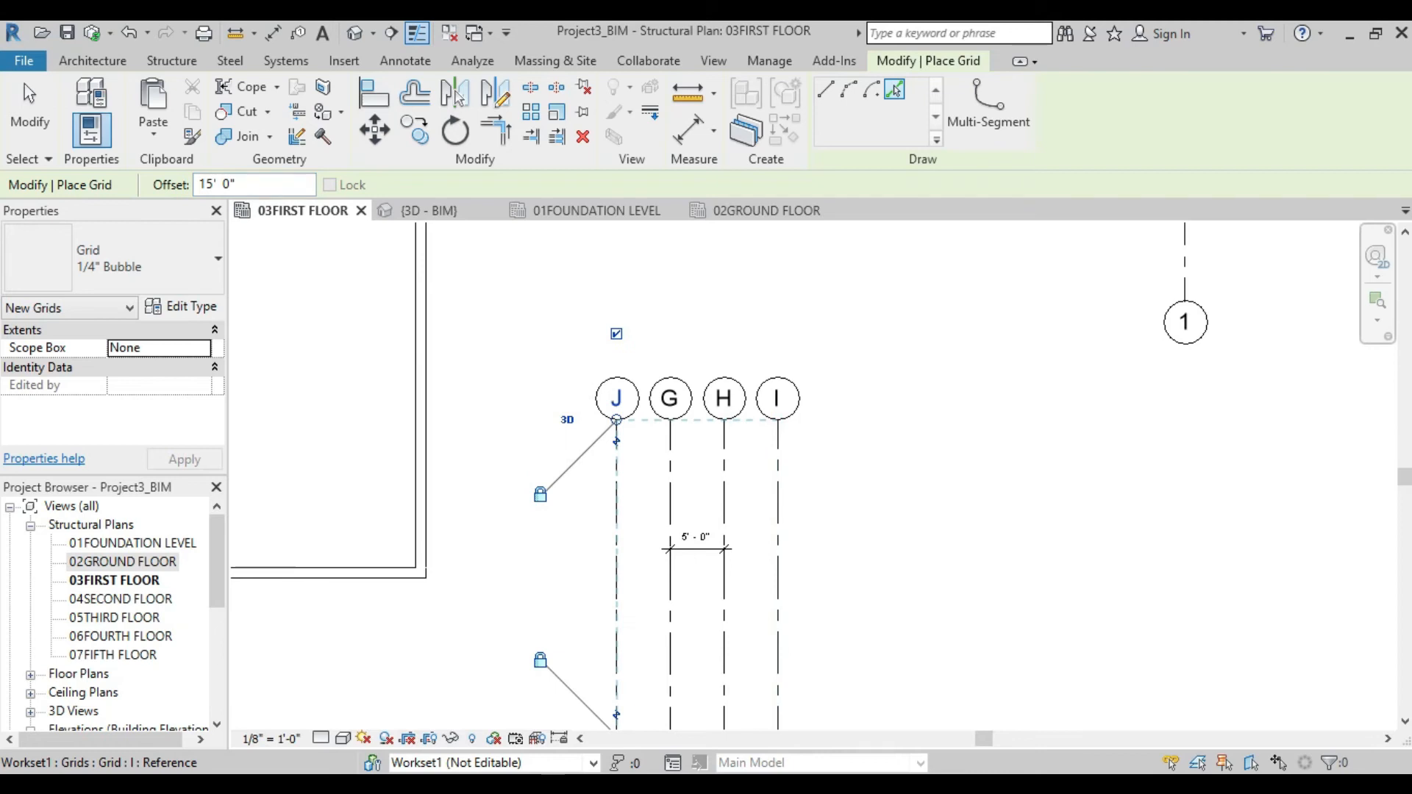
pyautogui.click(777, 508)
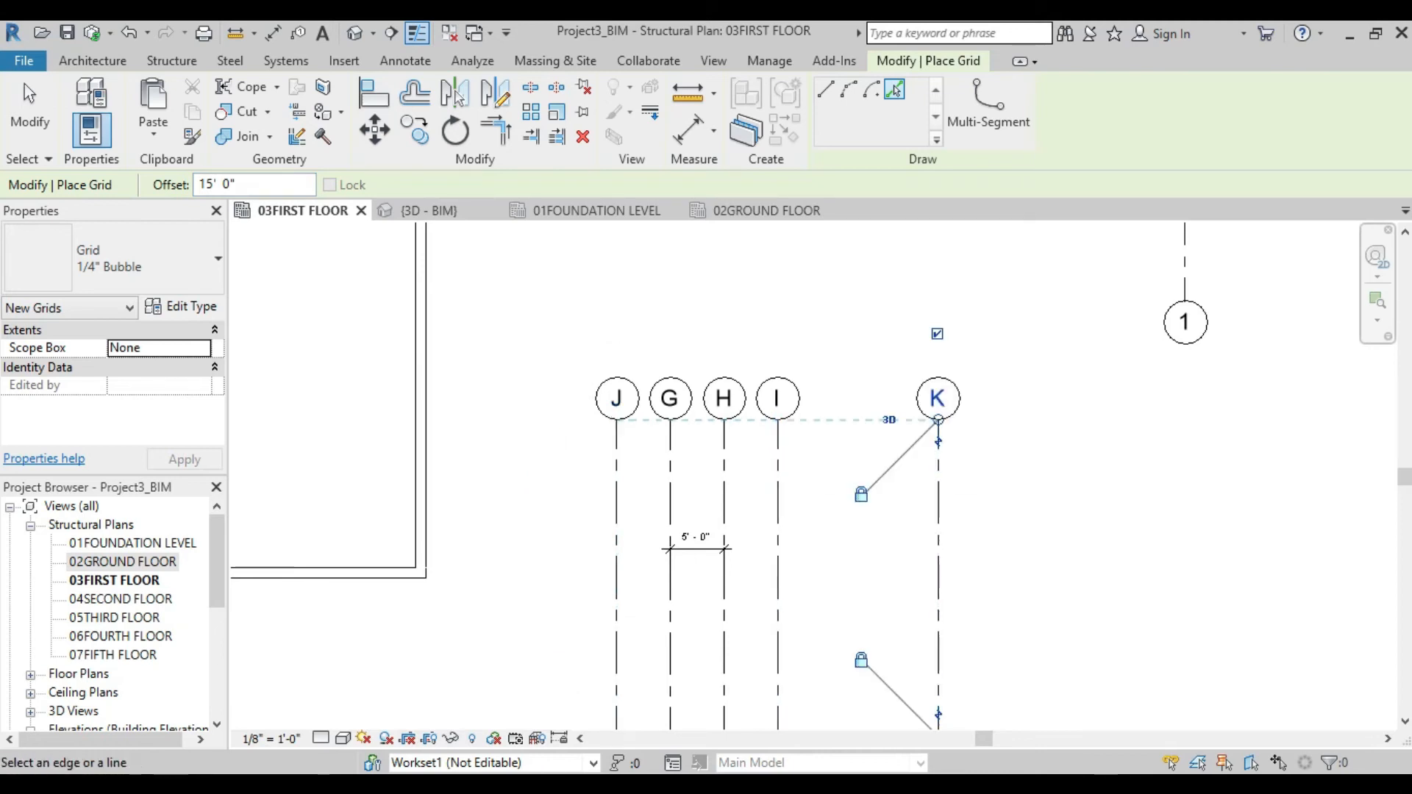
pyautogui.scroll(-3, 939, 481)
pyautogui.press('Escape')
pyautogui.press('Escape')
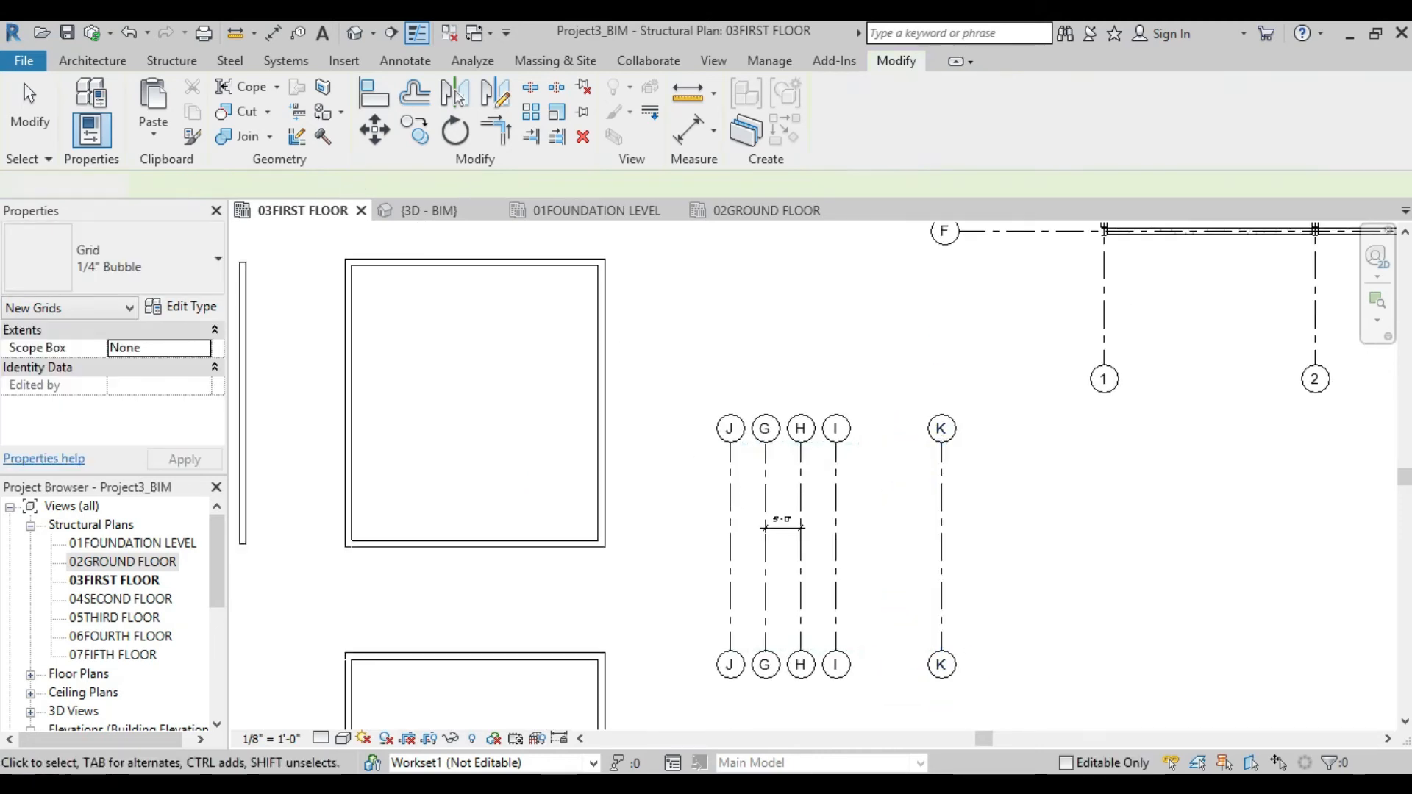
pyautogui.moveTo(939, 481); pyautogui.dragTo(854, 398, button='middle')
pyautogui.scroll(-4, 678, 435)
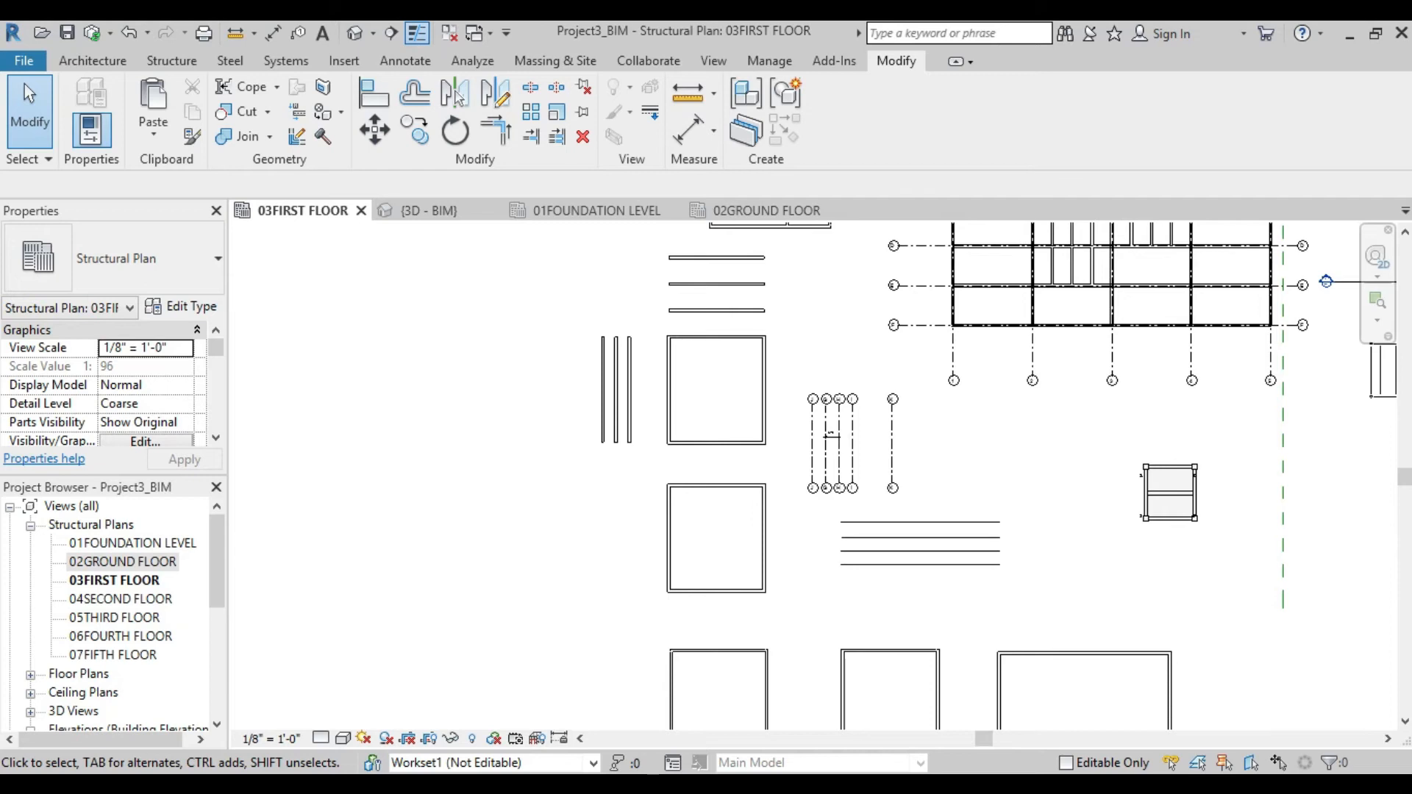
pyautogui.scroll(-2, 894, 450)
pyautogui.moveTo(894, 451); pyautogui.dragTo(820, 477, button='middle')
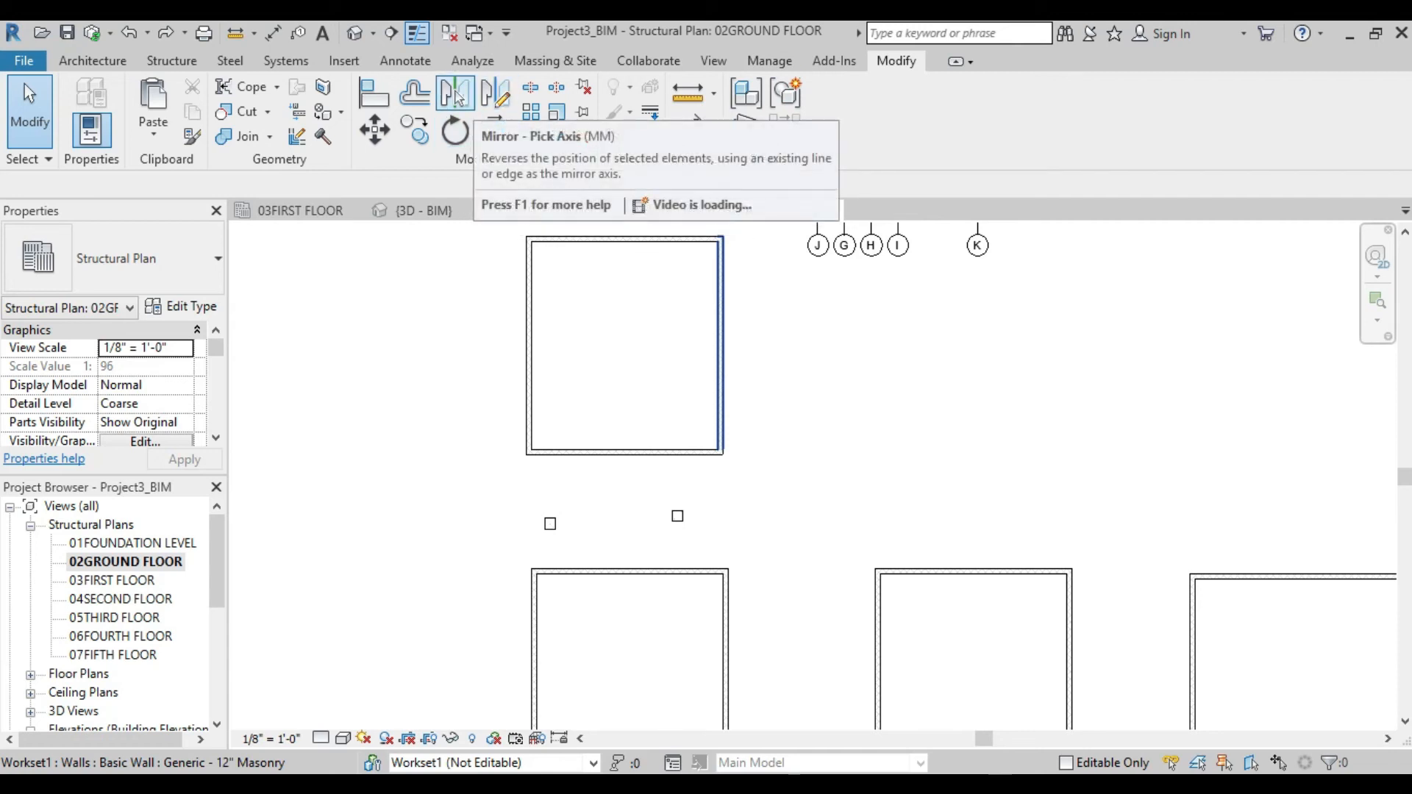
# - Align the upper face of the right-hand 12 x 19 concrete column with the outer face of the upper room's bottom wall
pyautogui.click(374, 94)
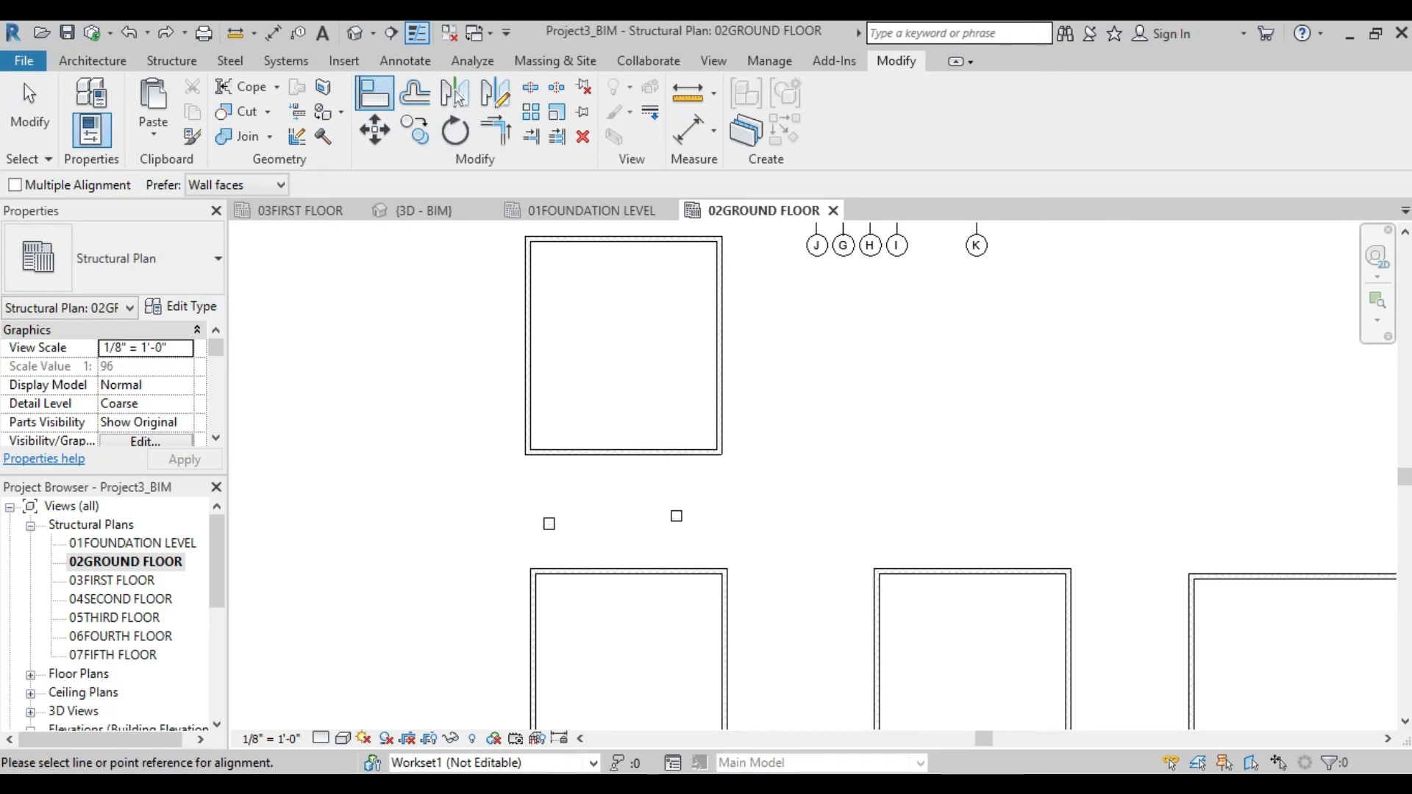
pyautogui.scroll(3, 672, 489)
pyautogui.scroll(4, 667, 423)
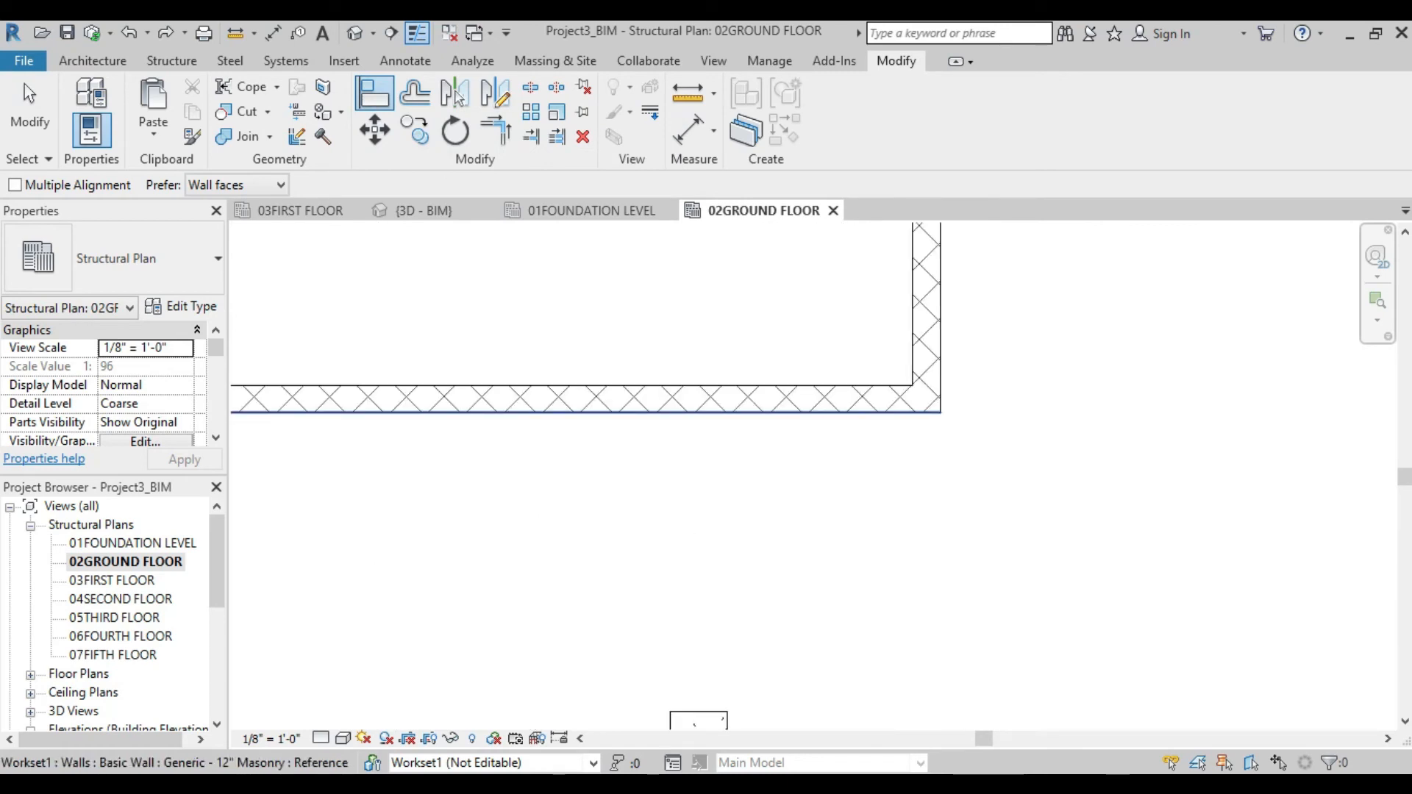
pyautogui.click(690, 412)
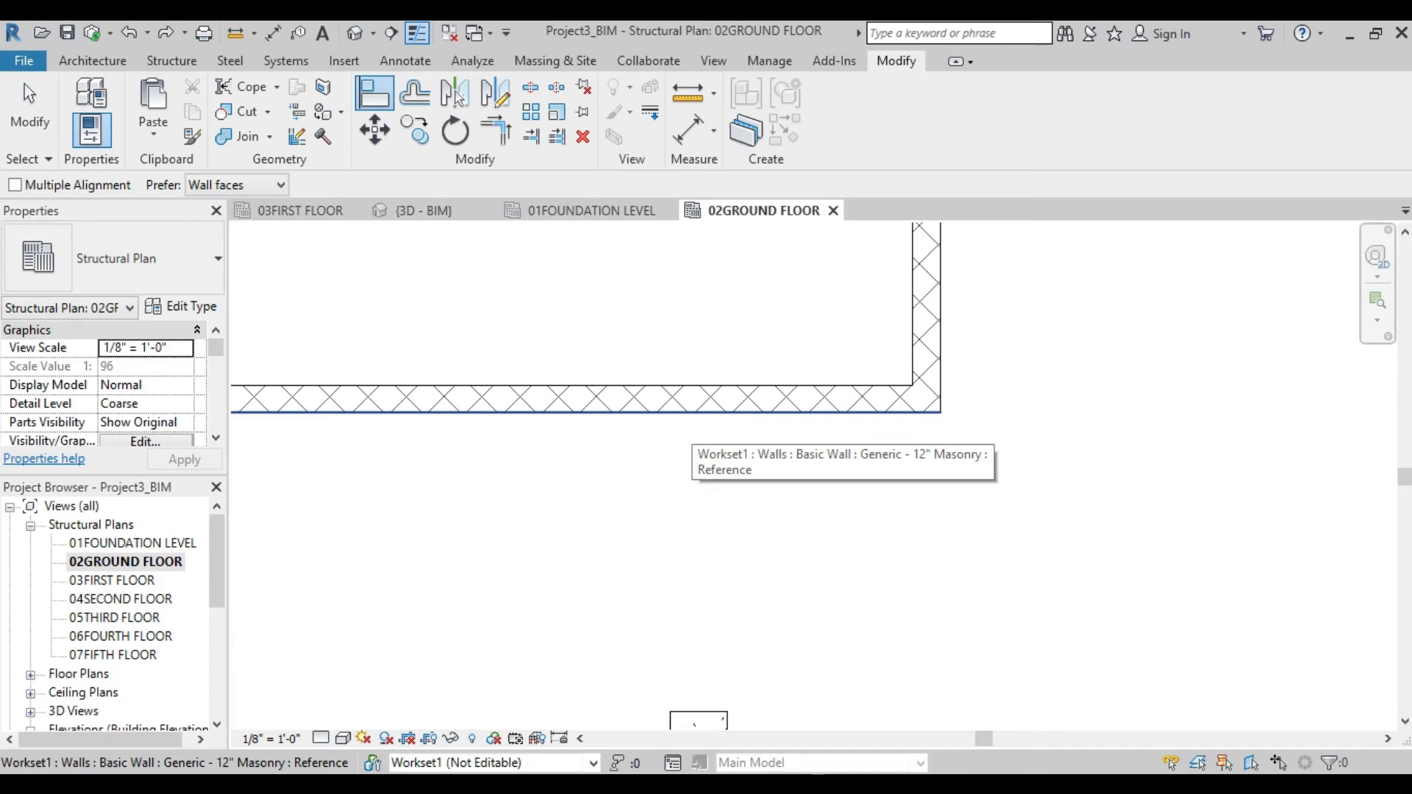
pyautogui.scroll(-2, 681, 445)
pyautogui.moveTo(700, 584); pyautogui.dragTo(775, 513, button='middle')
pyautogui.scroll(2, 776, 513)
pyautogui.scroll(2, 784, 544)
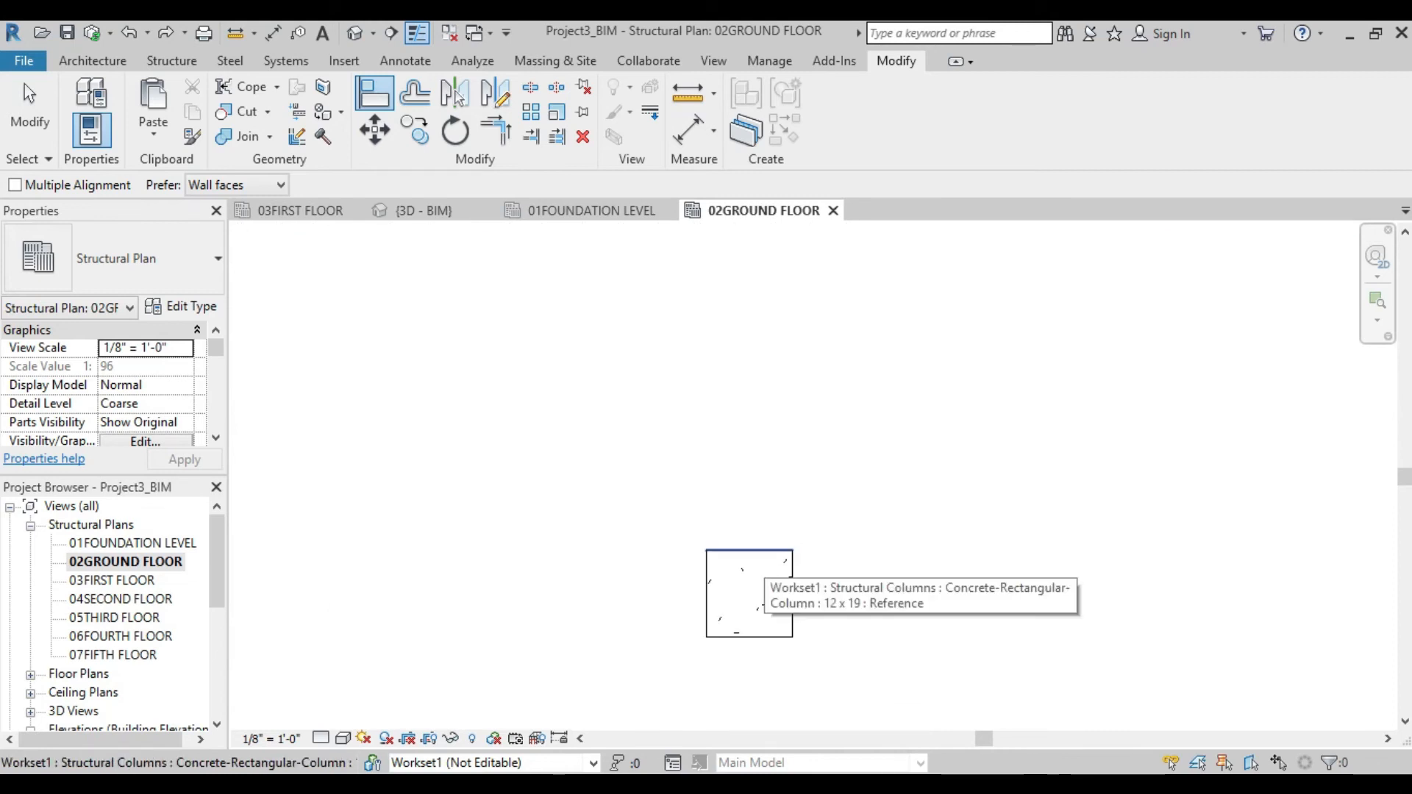
pyautogui.click(763, 550)
pyautogui.scroll(-4, 763, 236)
pyautogui.moveTo(763, 234); pyautogui.dragTo(736, 402, button='middle')
pyautogui.scroll(5, 740, 402)
pyautogui.press('Escape')
pyautogui.press('Escape')
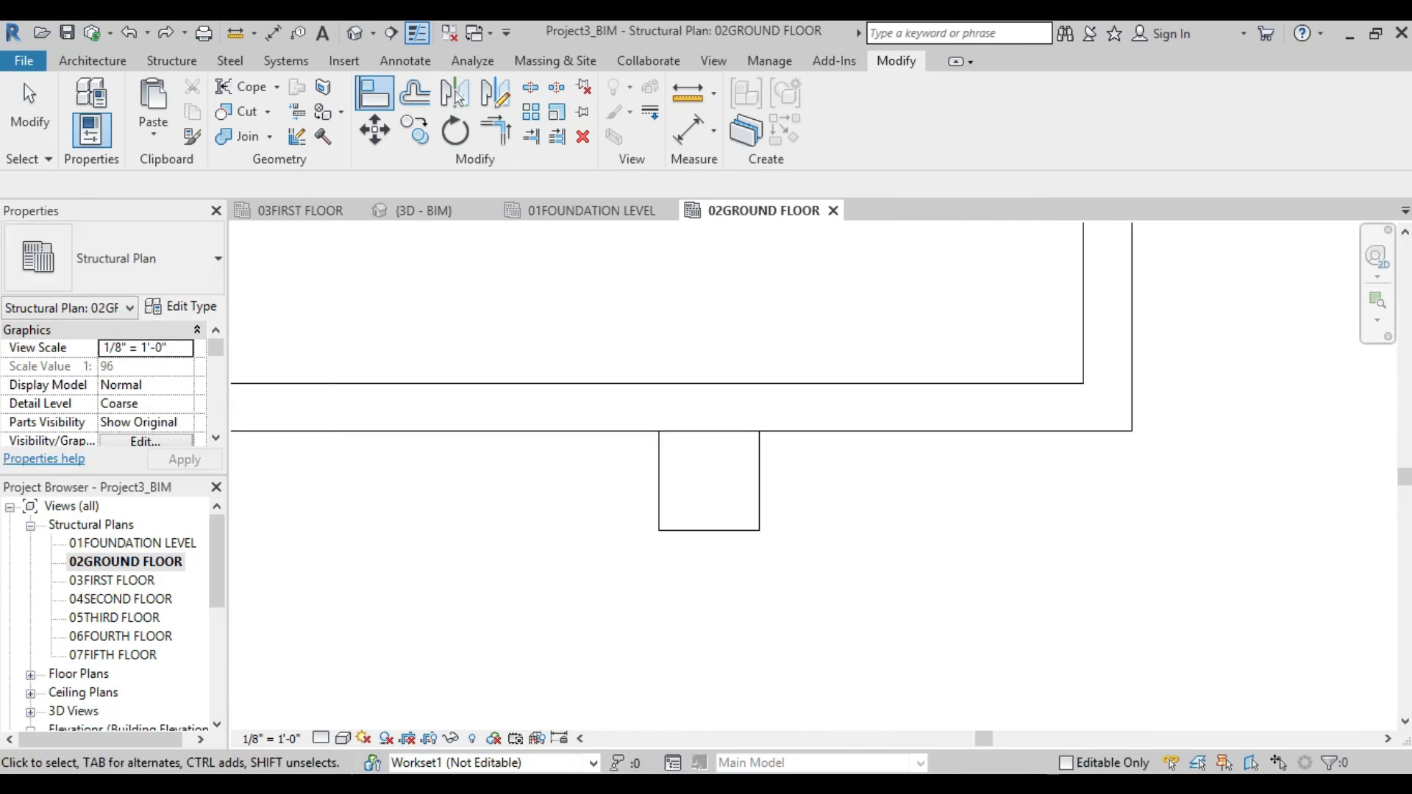
# - Align the upper face of the remaining left-hand column with the same outer wall face, and dismiss the low-battery notice
pyautogui.scroll(-2, 931, 449)
pyautogui.moveTo(740, 493); pyautogui.dragTo(895, 468, button='middle')
pyautogui.scroll(-3, 894, 469)
pyautogui.press('a')
pyautogui.press('l')
pyautogui.scroll(2, 536, 433)
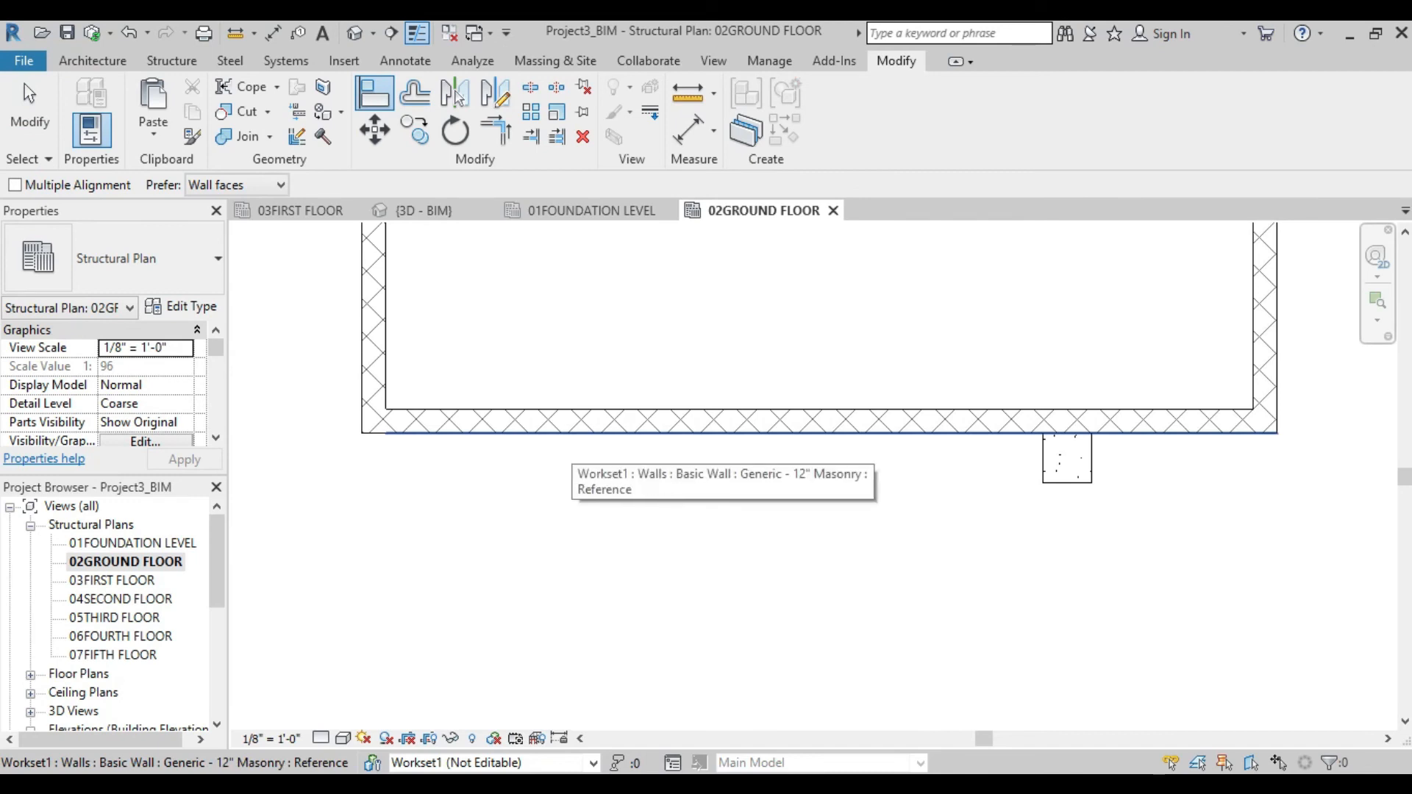
pyautogui.click(561, 434)
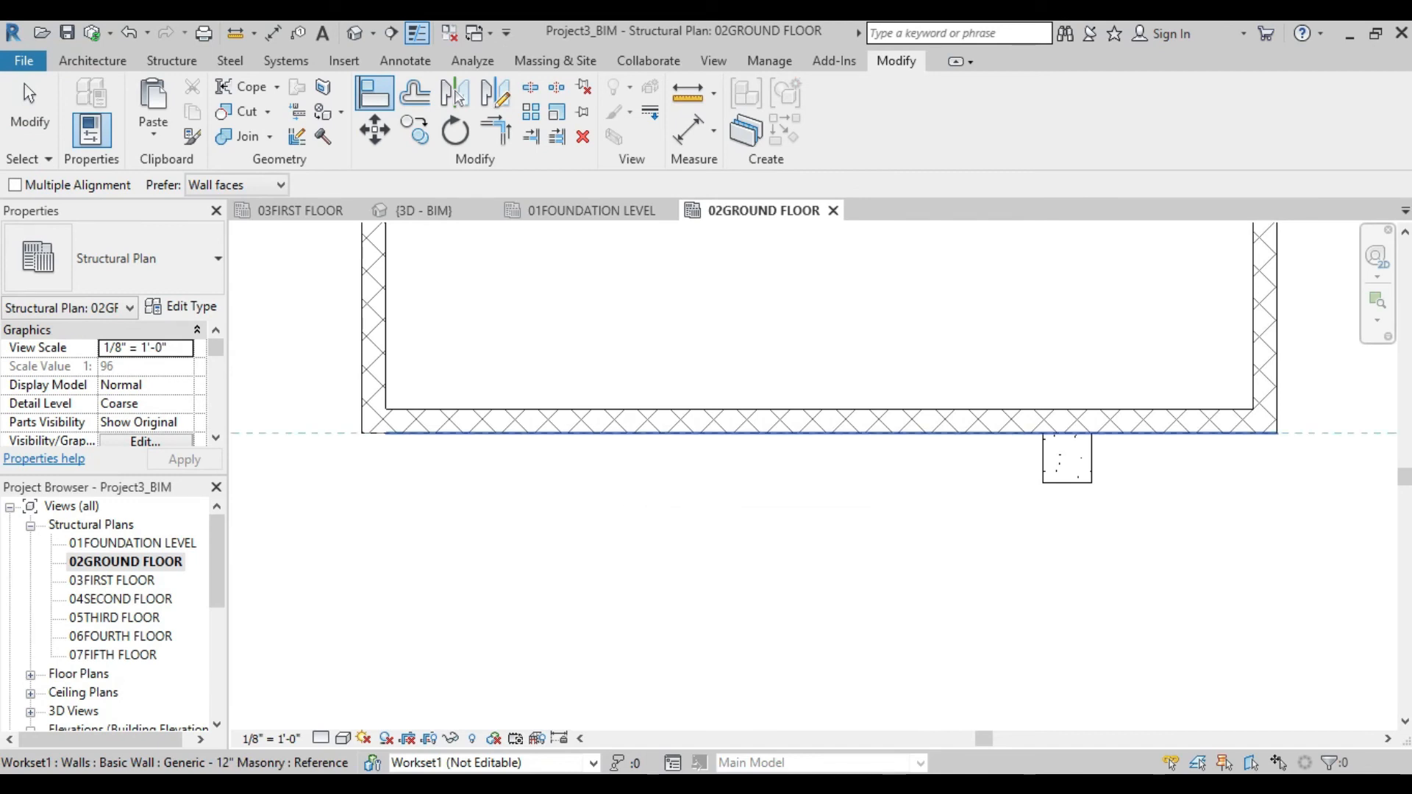
pyautogui.scroll(-2, 561, 443)
pyautogui.moveTo(516, 599); pyautogui.dragTo(676, 440, button='middle')
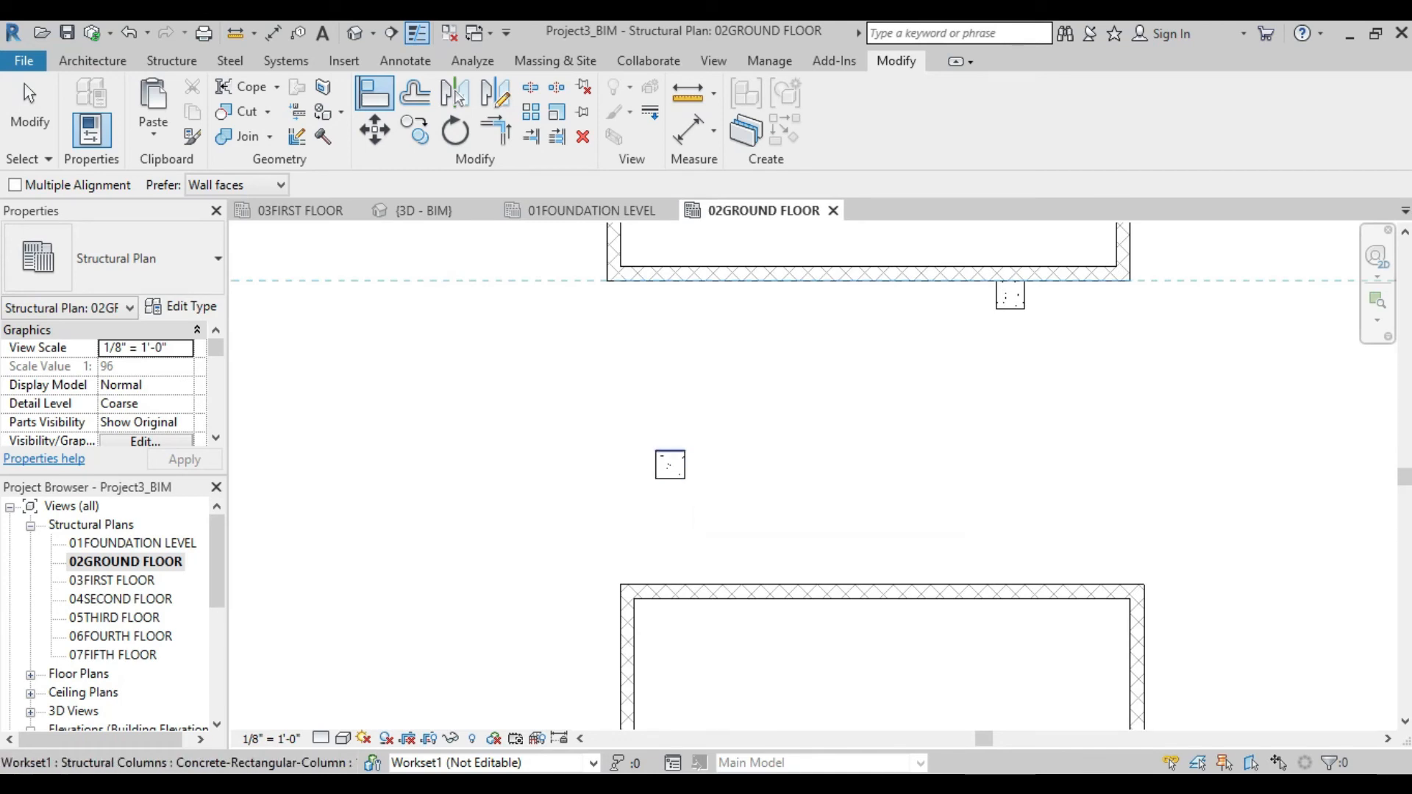
pyautogui.click(670, 451)
pyautogui.scroll(3, 898, 342)
pyautogui.moveTo(899, 342); pyautogui.dragTo(911, 370, button='middle')
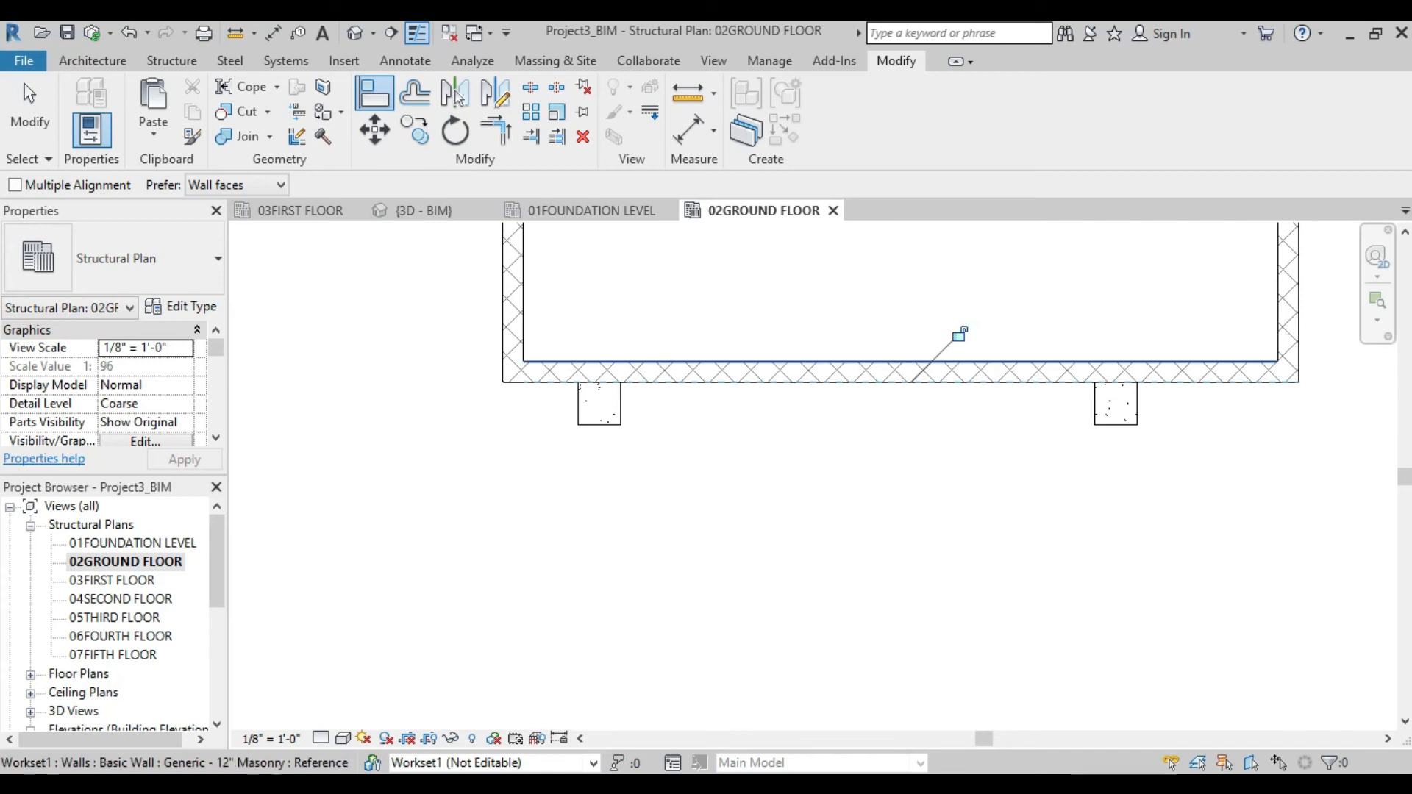
pyautogui.press('Escape')
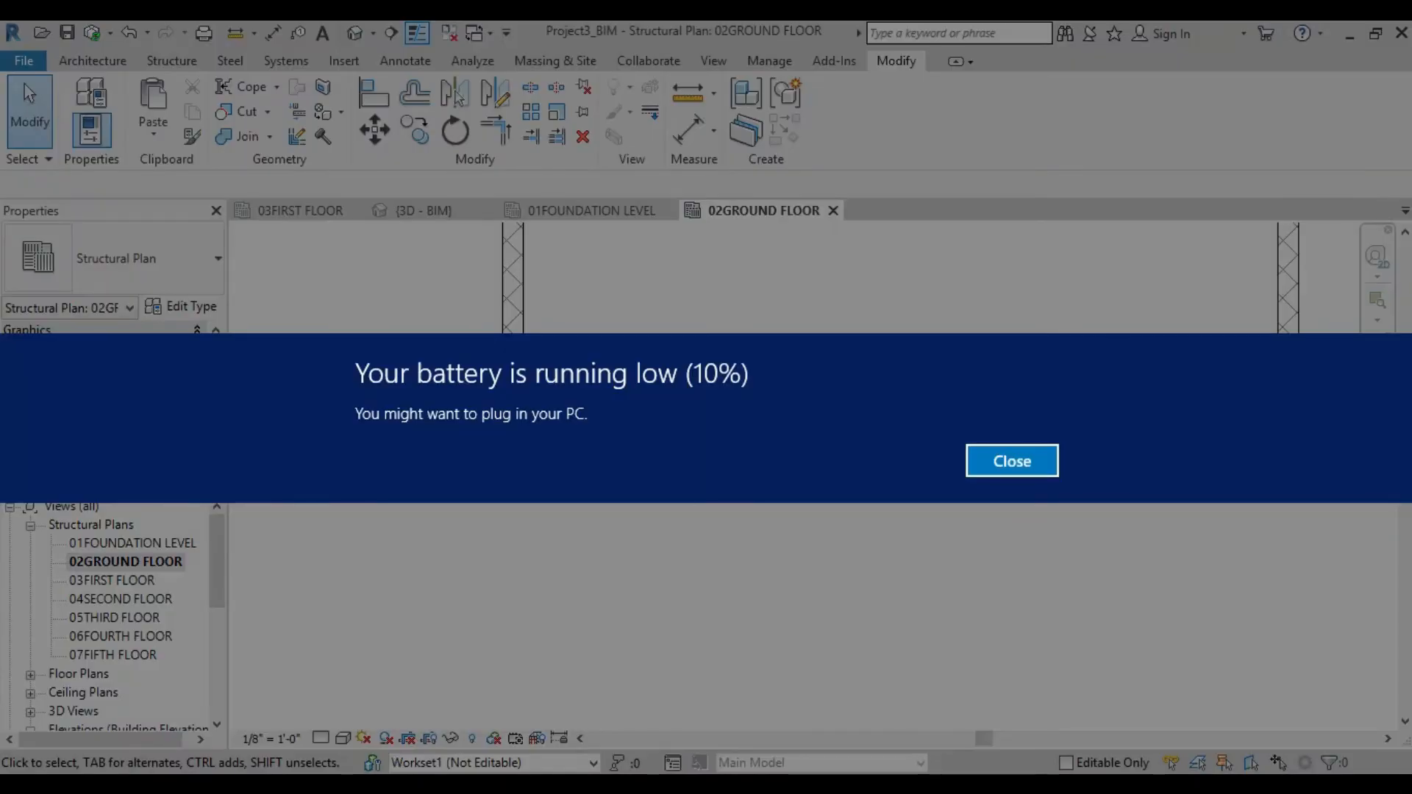
pyautogui.click(1012, 460)
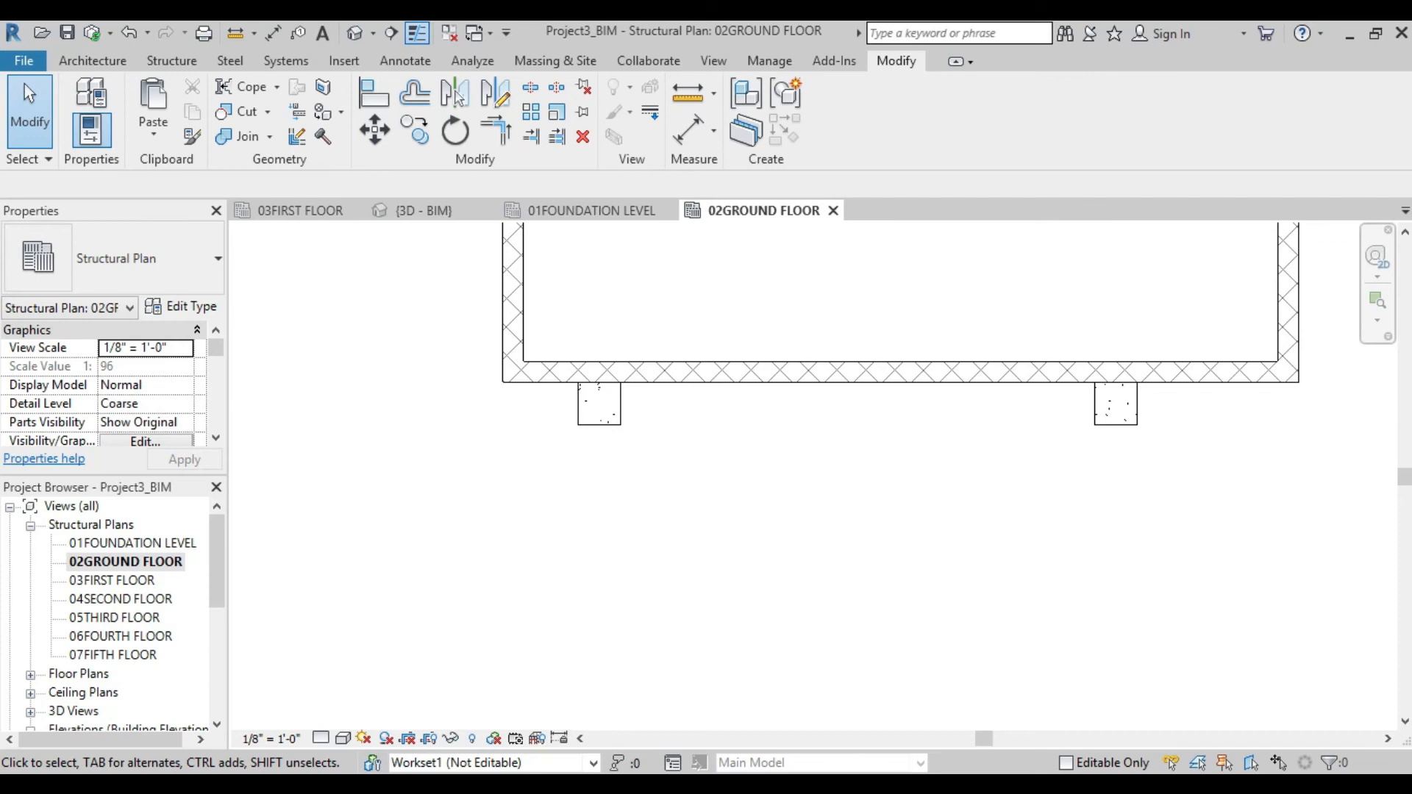
# - In the 03FIRST FLOOR plan, align the left-hand steel column on grid L with that grid line, using Multiple Alignment
pyautogui.click(300, 211)
pyautogui.scroll(-1, 784, 469)
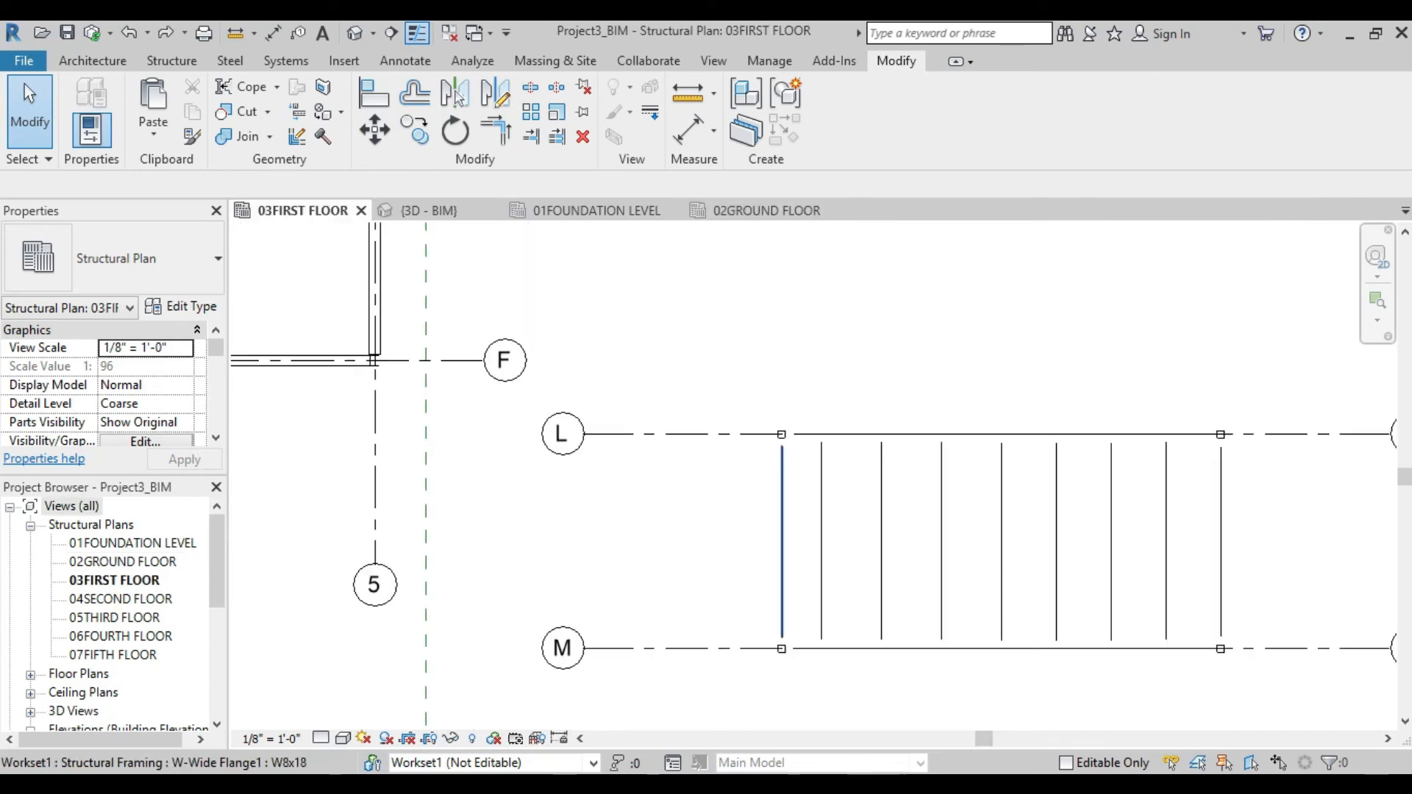
pyautogui.moveTo(784, 471); pyautogui.dragTo(679, 497, button='middle')
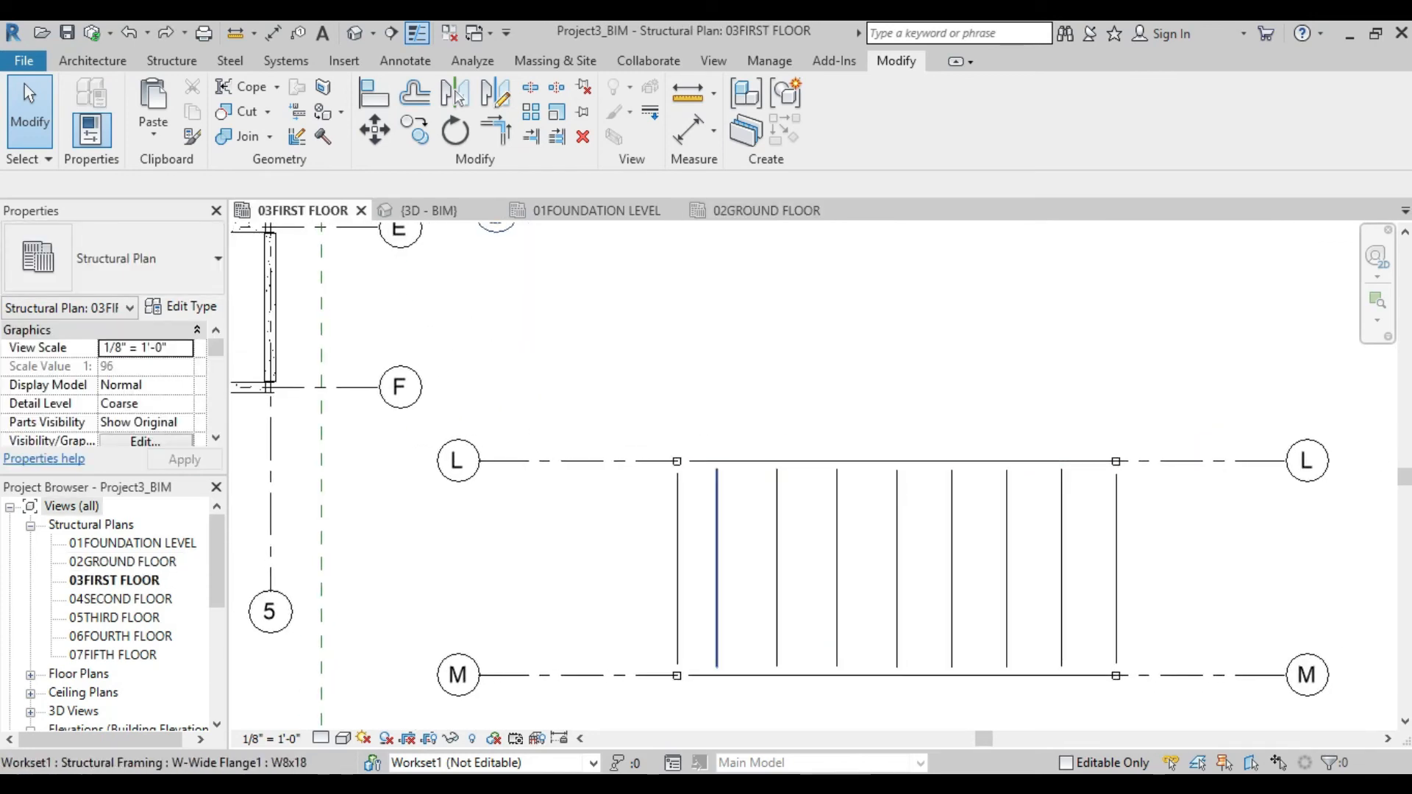
pyautogui.press('a')
pyautogui.press('l')
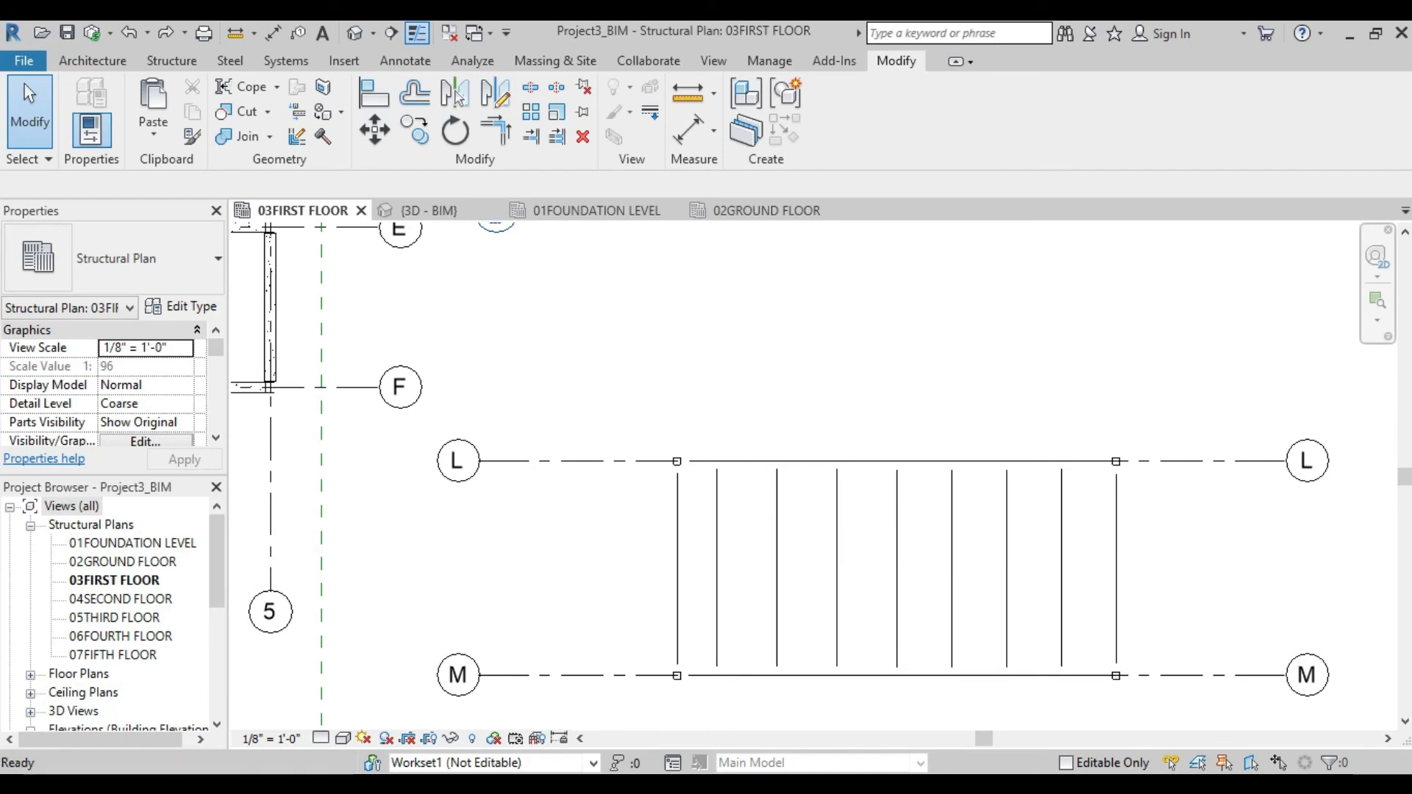
pyautogui.scroll(5, 653, 467)
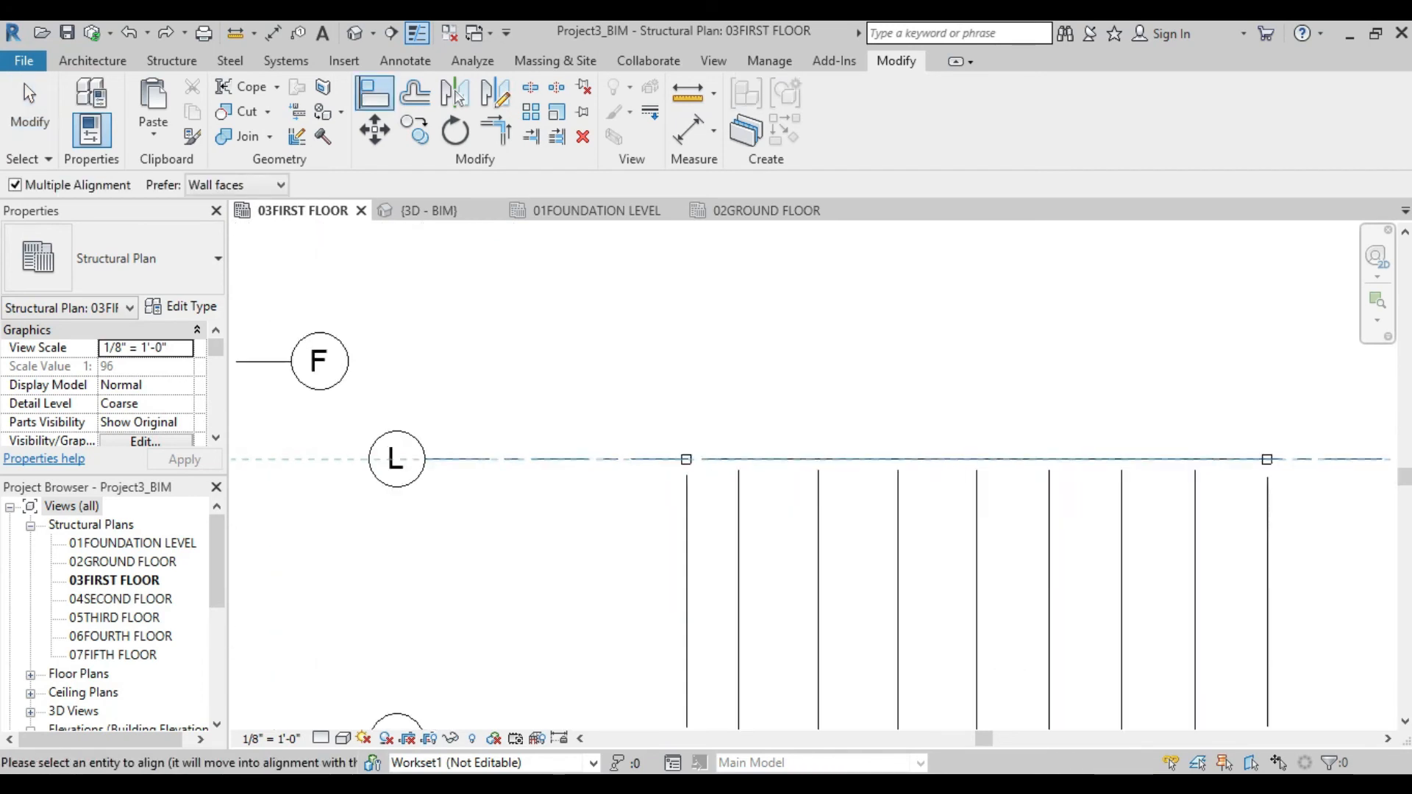
pyautogui.scroll(2, 717, 450)
pyautogui.click(711, 450)
pyautogui.click(782, 483)
pyautogui.scroll(-4, 625, 528)
pyautogui.press('Escape')
pyautogui.moveTo(625, 698); pyautogui.dragTo(917, 248, button='middle')
pyautogui.click(928, 426)
pyautogui.scroll(3, 931, 422)
pyautogui.scroll(1, 962, 440)
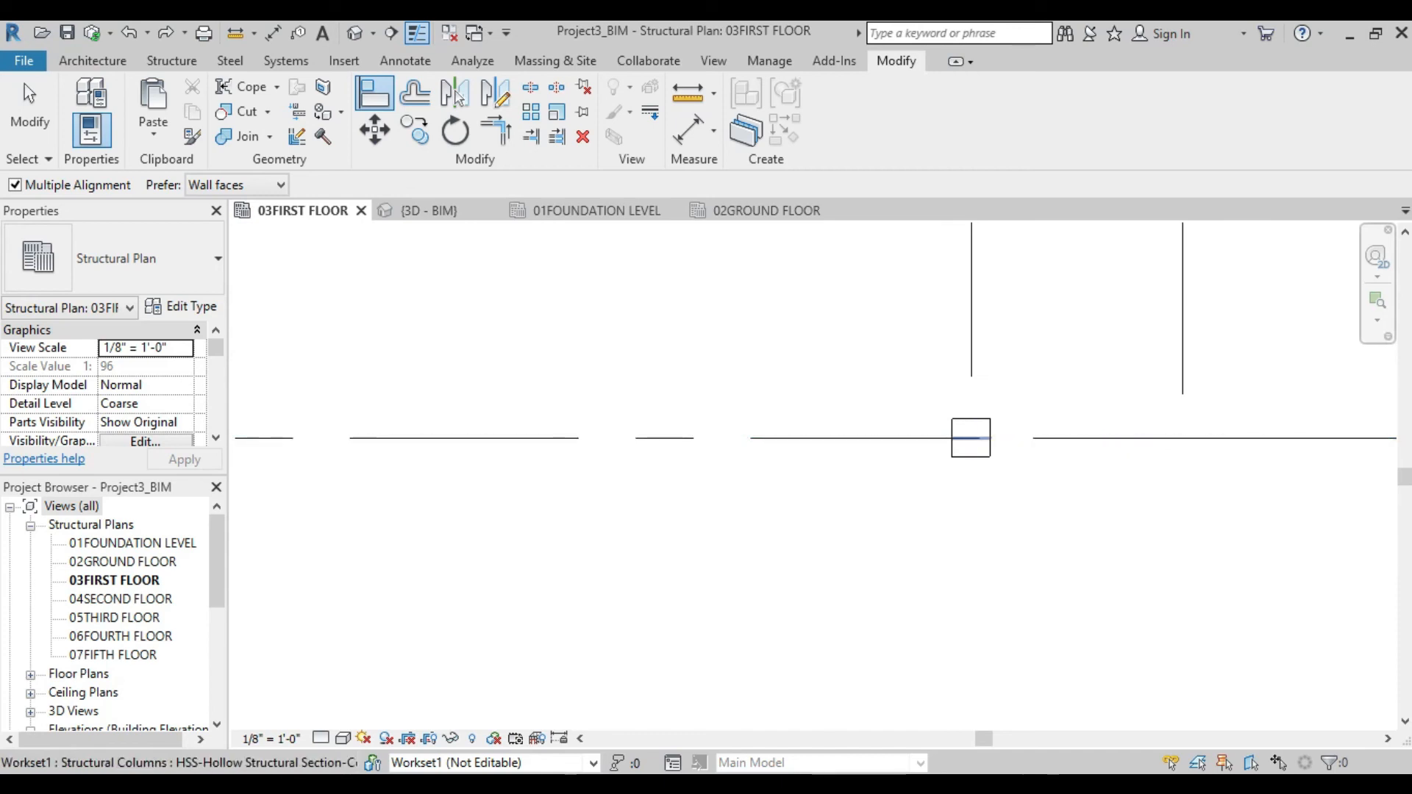
pyautogui.press('Escape')
pyautogui.scroll(-5, 1002, 513)
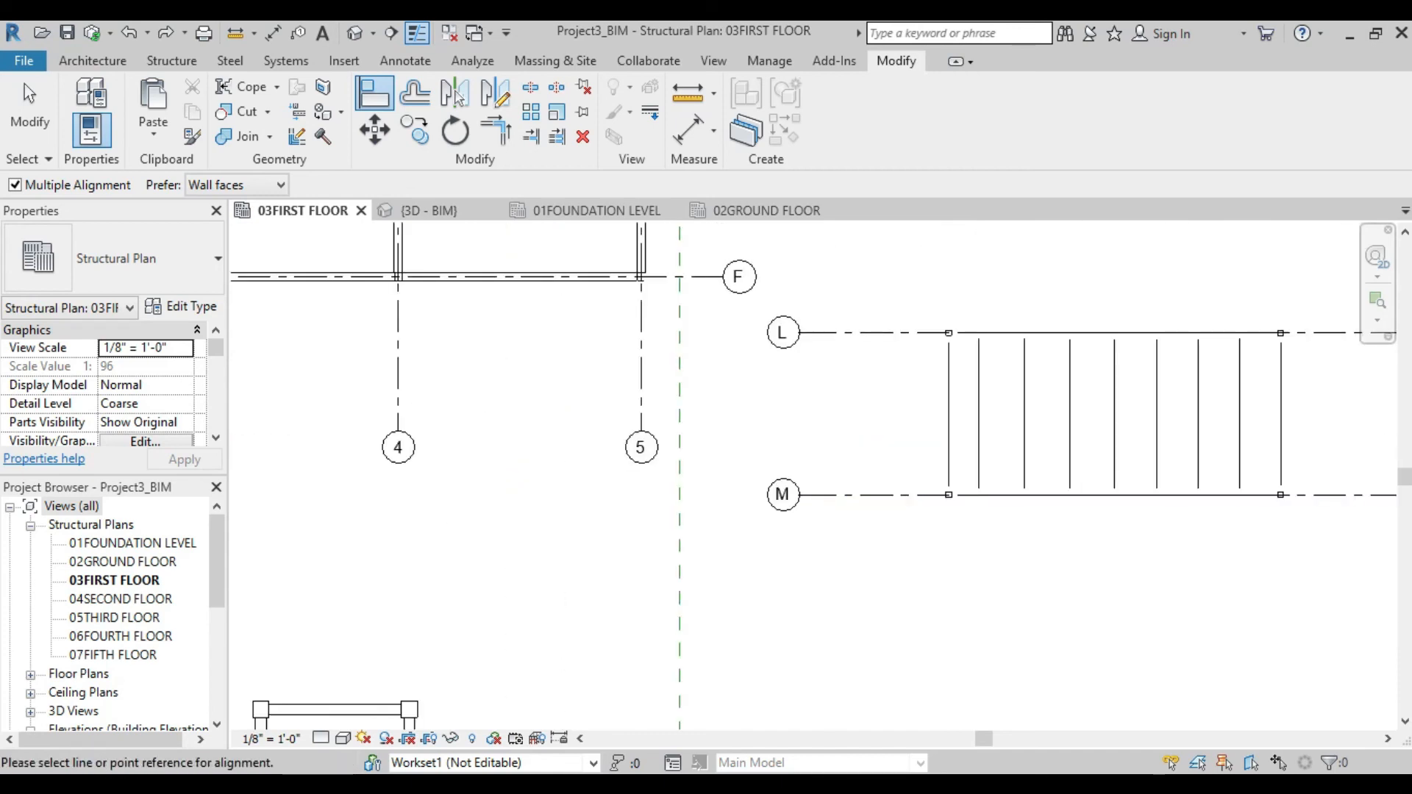
pyautogui.moveTo(978, 504); pyautogui.dragTo(950, 574, button='middle')
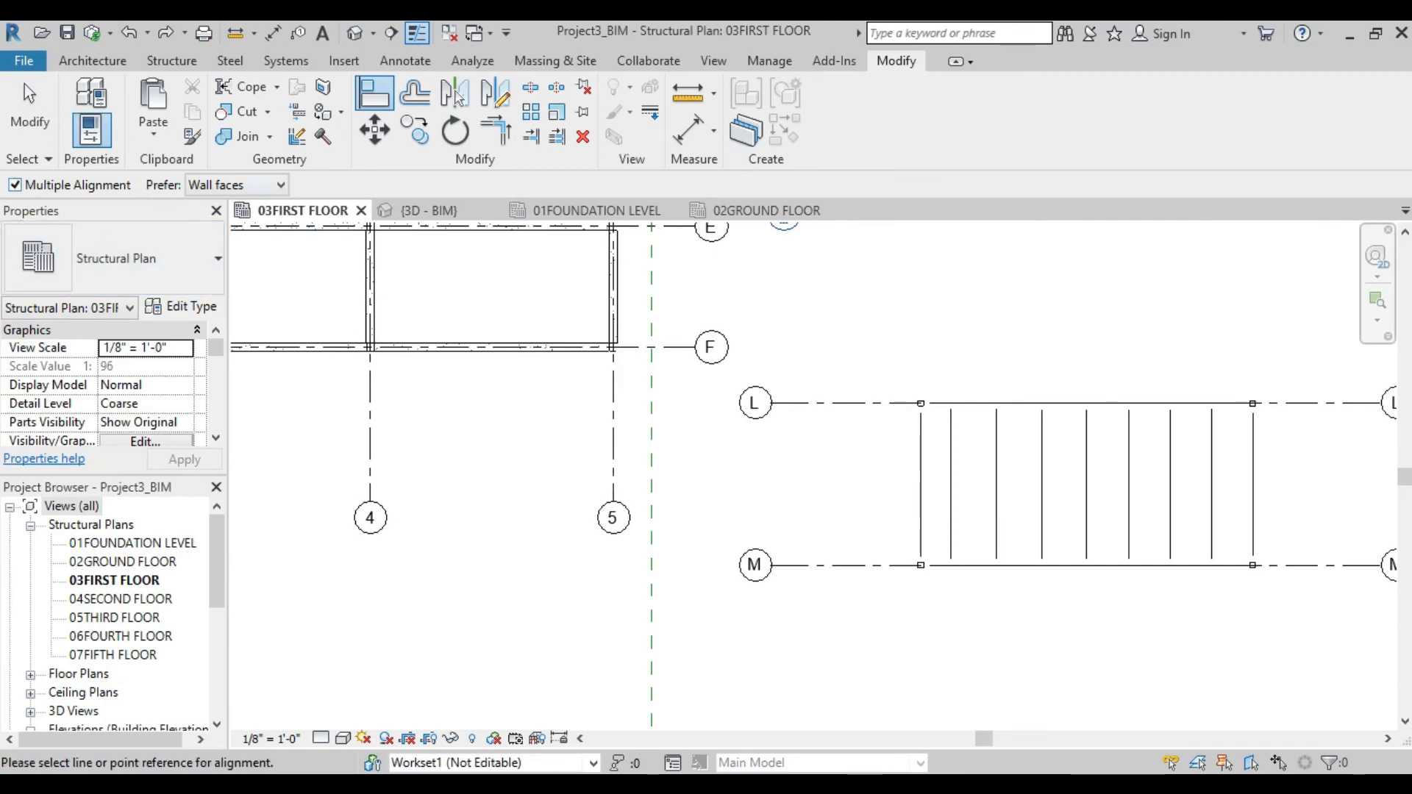
pyautogui.press('Escape')
# - With Multiple Alignment off, align the W8x67 beam between the lower columns with grid M and lock the alignment
pyautogui.press('a')
pyautogui.press('l')
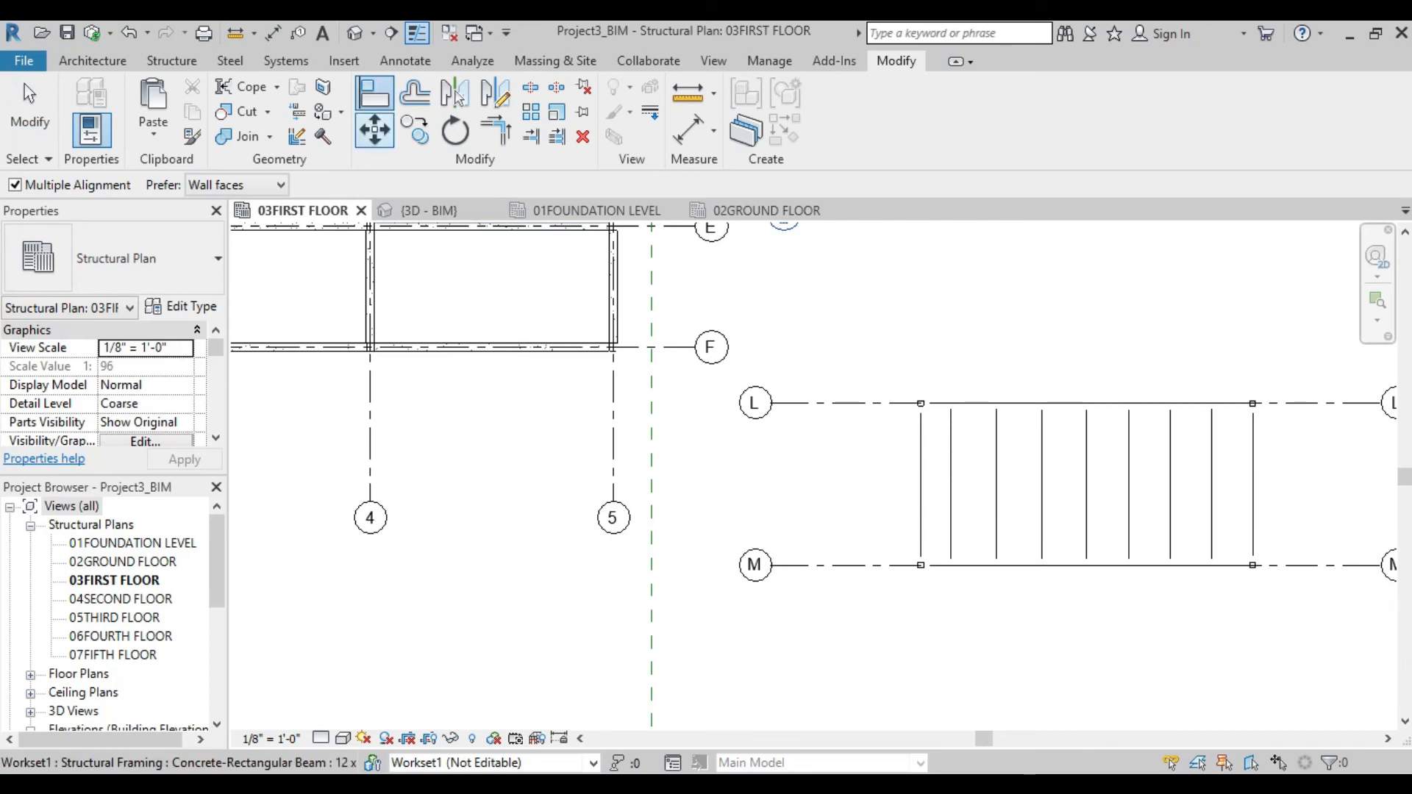
pyautogui.click(15, 185)
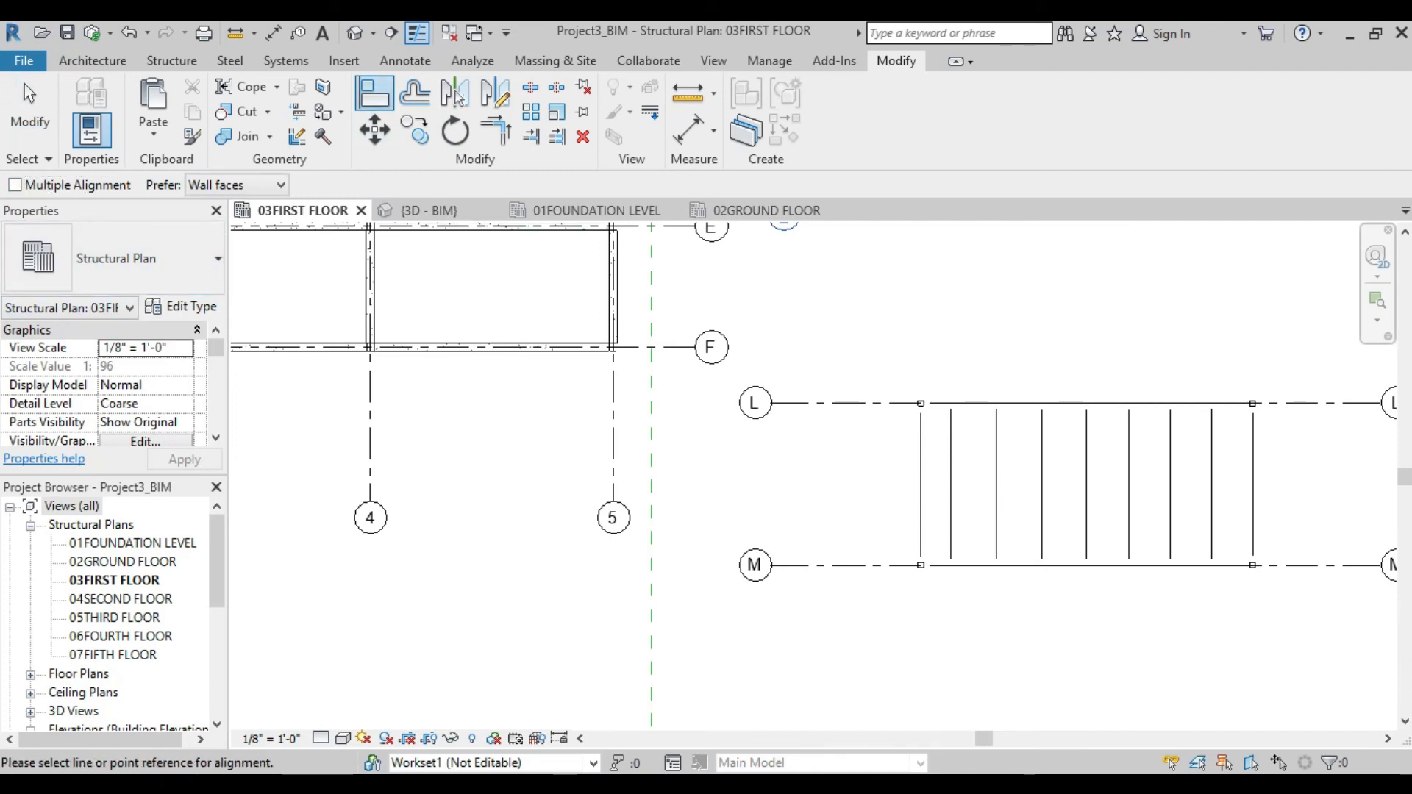
pyautogui.click(846, 565)
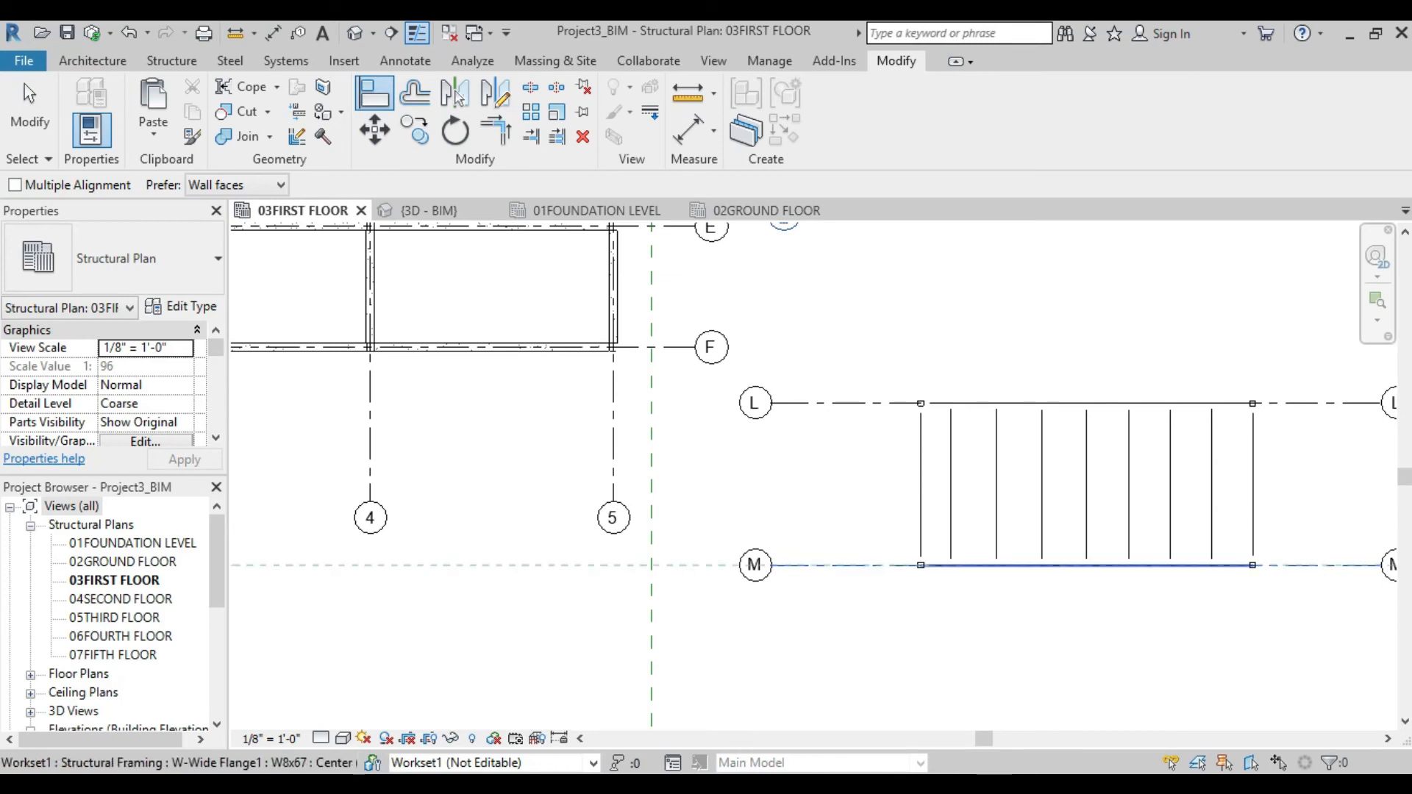
pyautogui.click(1070, 566)
pyautogui.click(1043, 596)
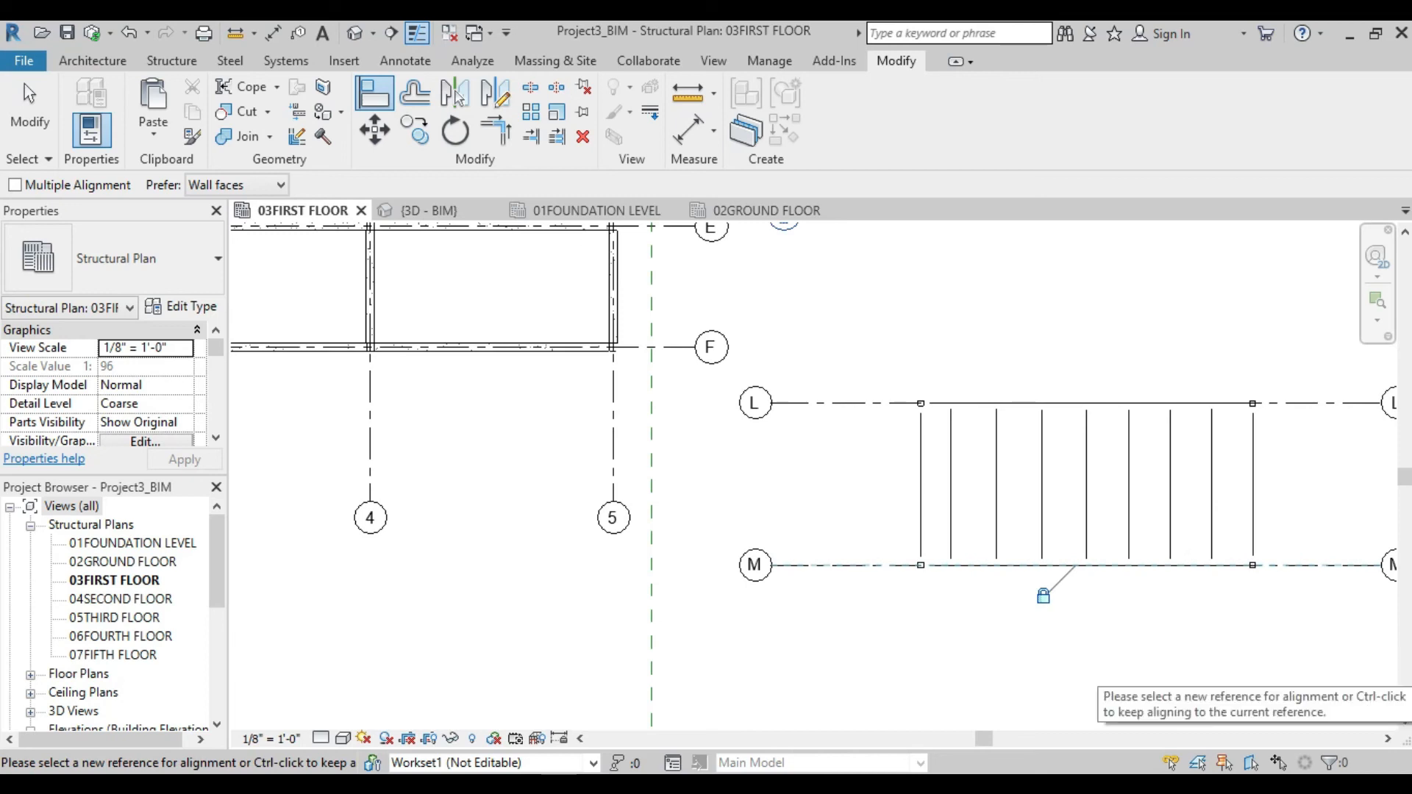
# - Align the HSS column at the lower right end of the beam layout with grid M and lock the alignment
pyautogui.scroll(4, 1199, 586)
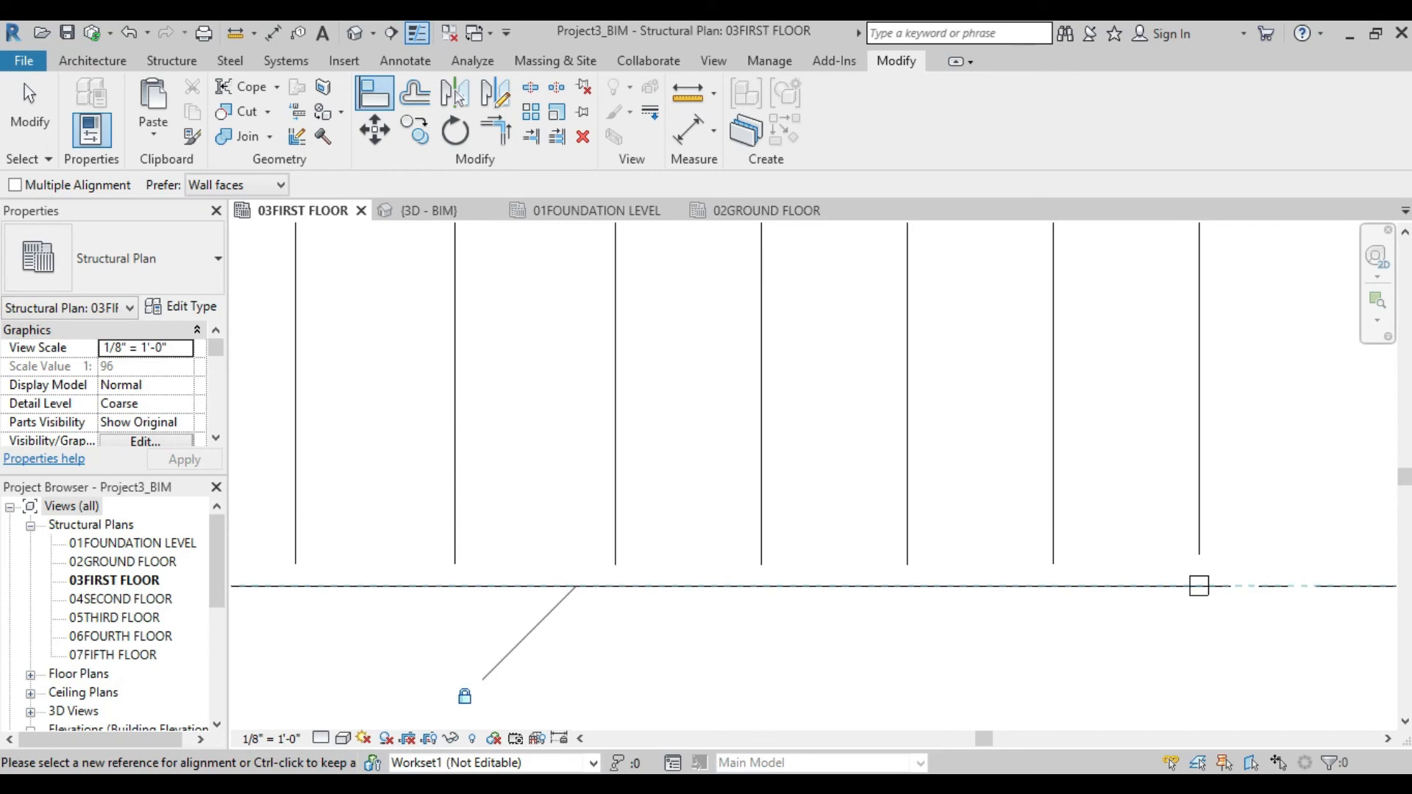
pyautogui.scroll(-4, 1199, 586)
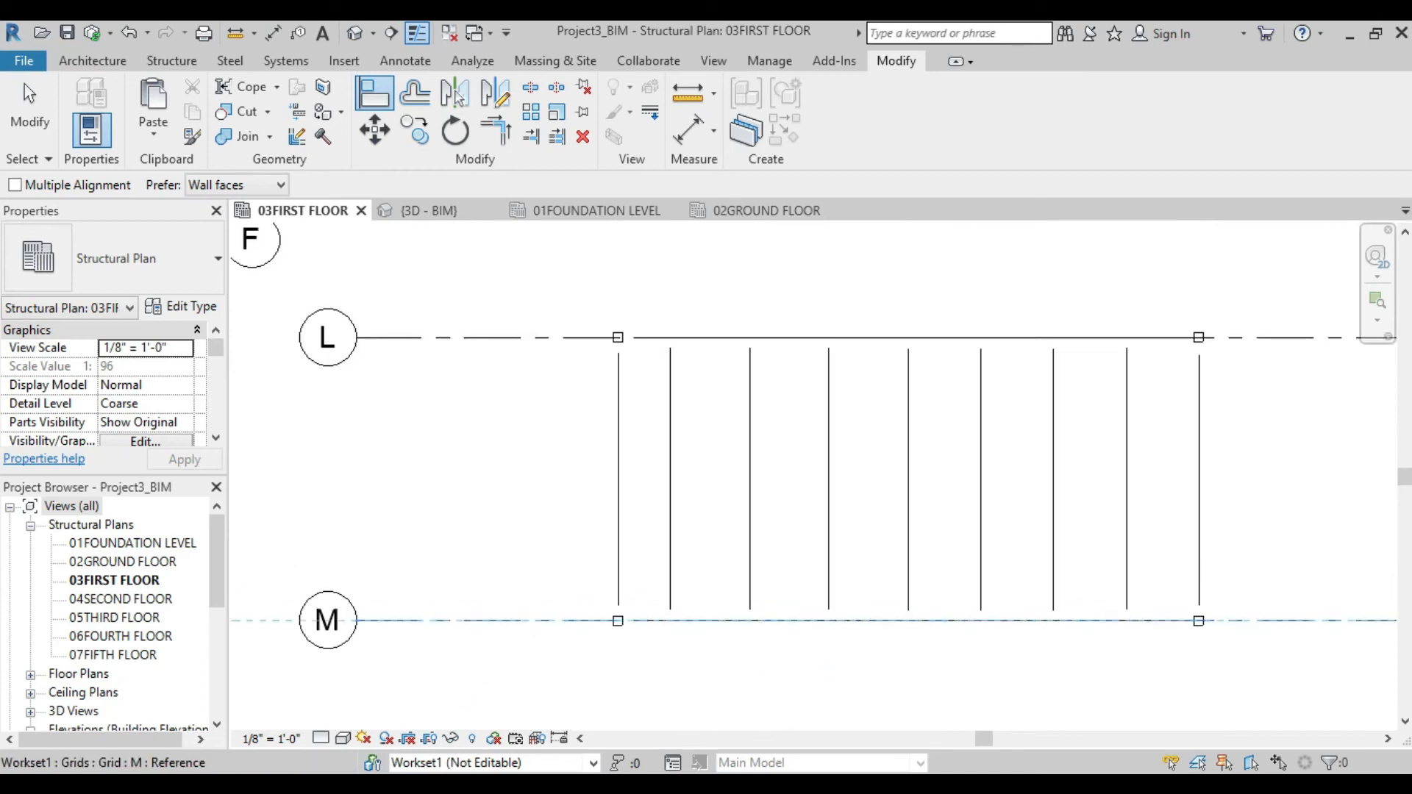
pyautogui.click(1198, 618)
pyautogui.scroll(4, 1223, 638)
pyautogui.scroll(3, 1224, 638)
pyautogui.click(1236, 645)
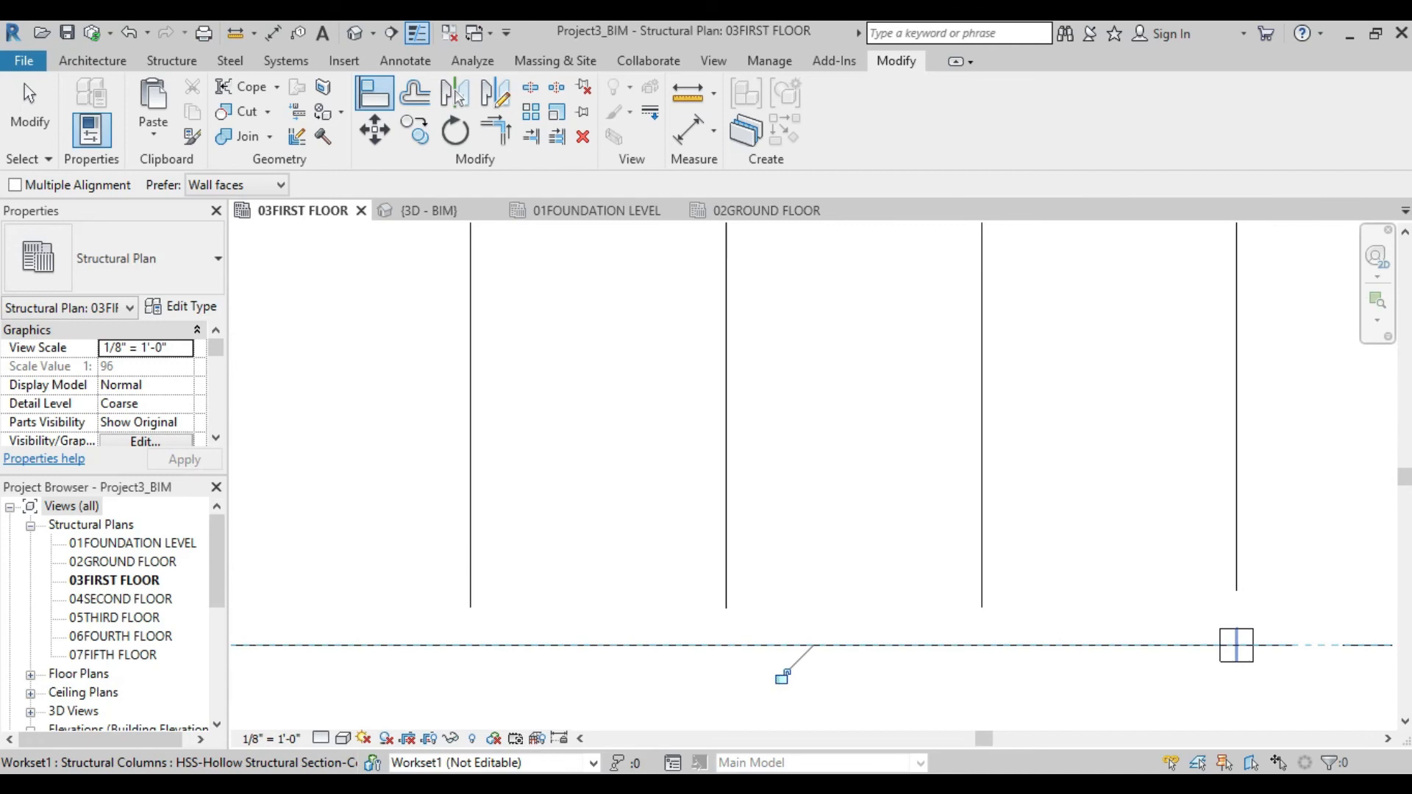
pyautogui.scroll(-2, 1236, 645)
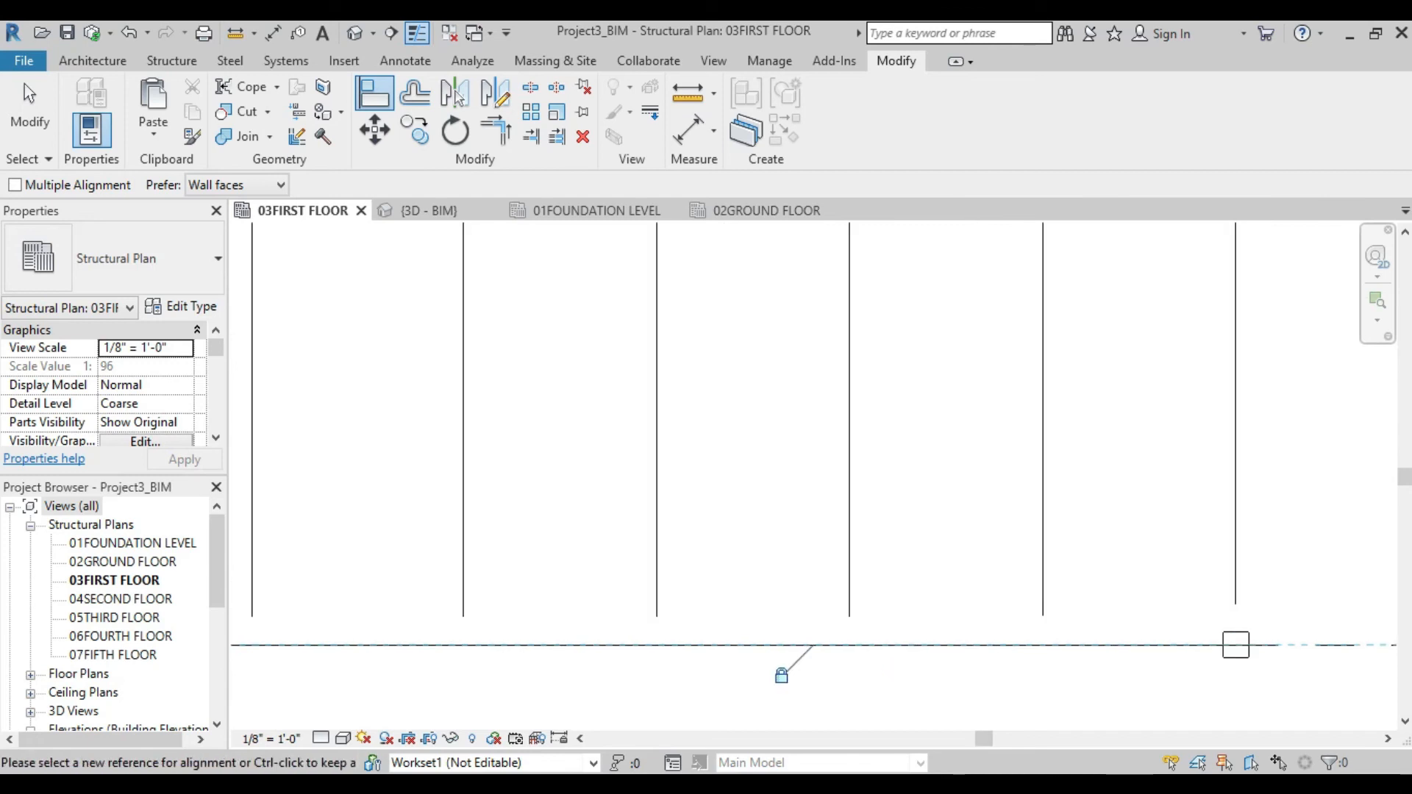
pyautogui.scroll(-4, 1018, 670)
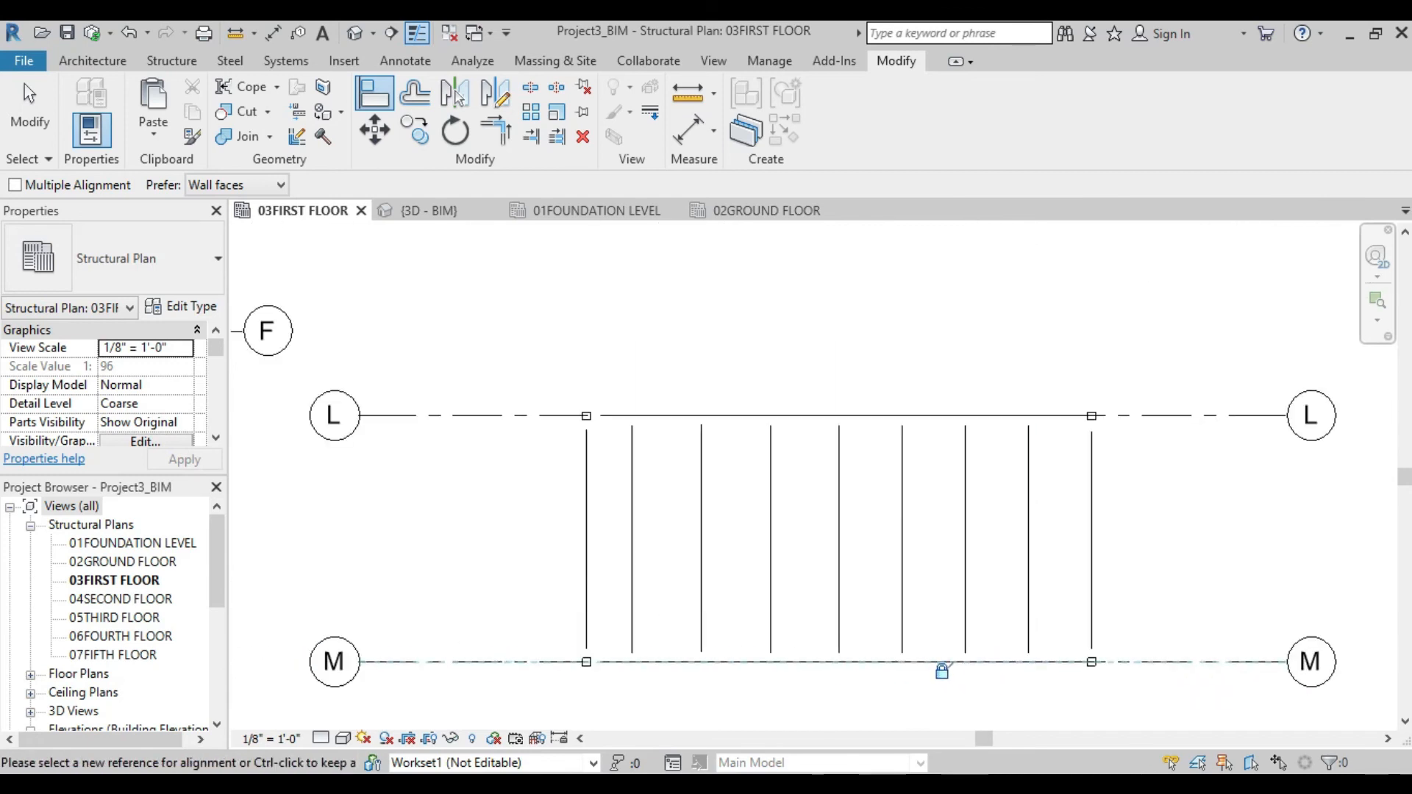
# - With Multiple Alignment on, align the W24x76 beam and the right-hand column with grid L, and lock the alignment
pyautogui.click(15, 185)
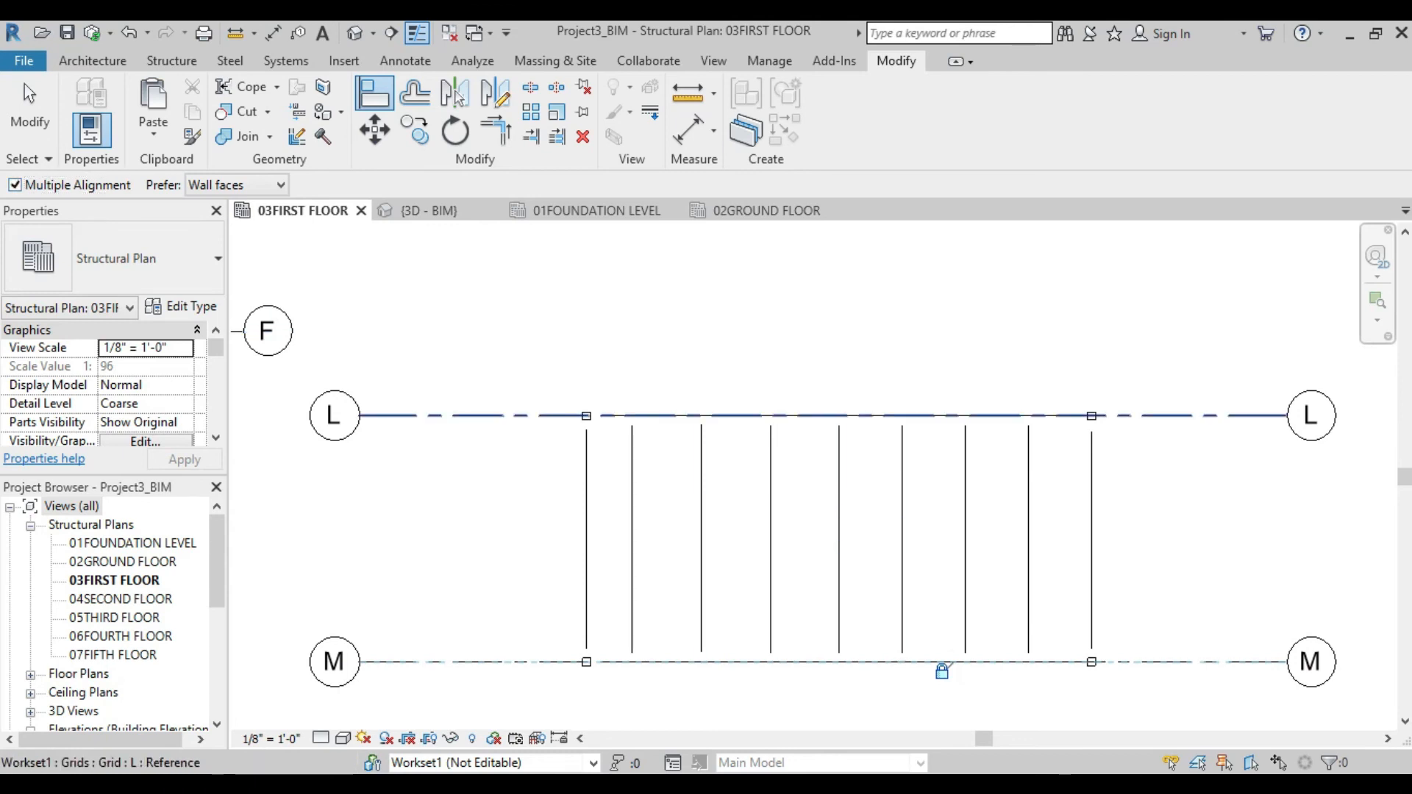
pyautogui.scroll(-2, 562, 458)
pyautogui.click(493, 428)
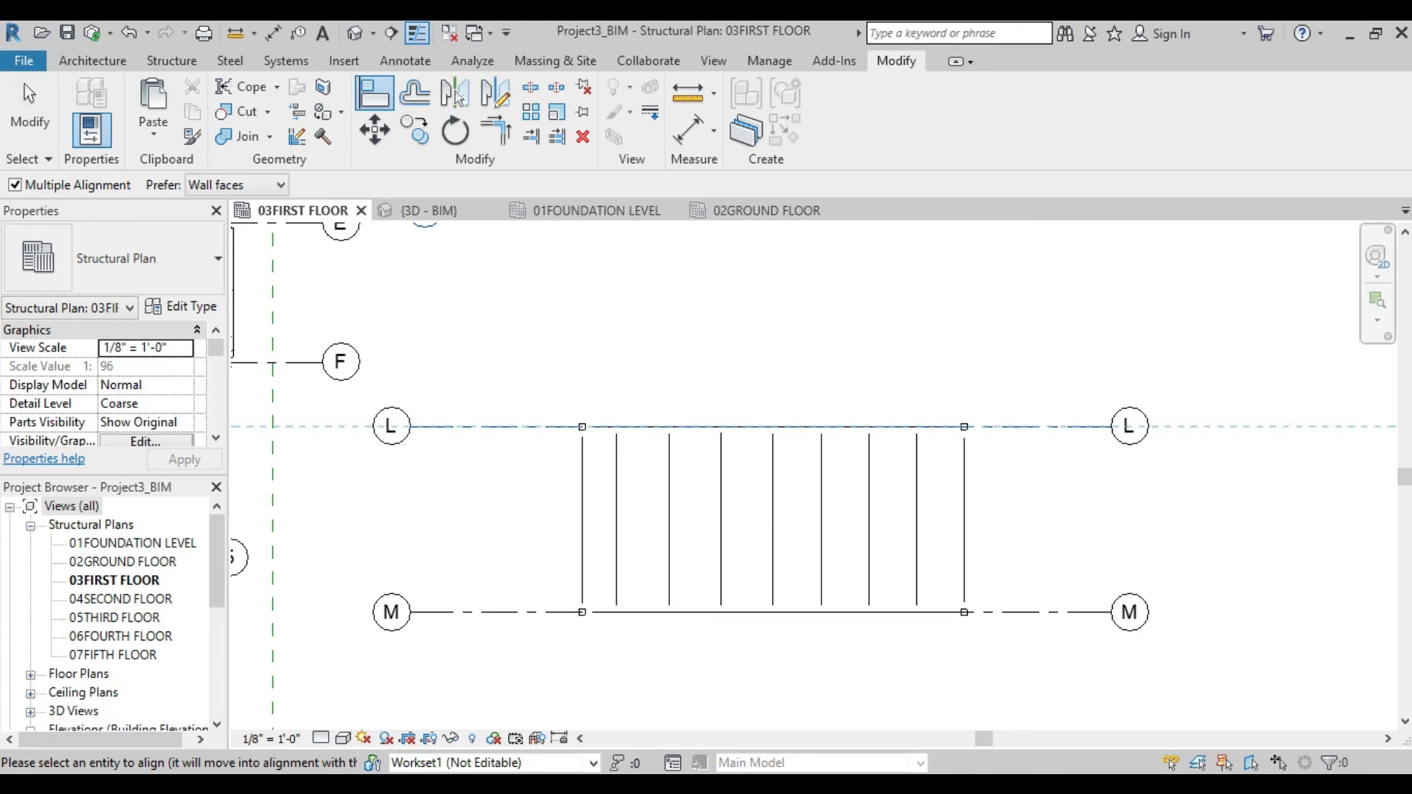
pyautogui.scroll(5, 581, 428)
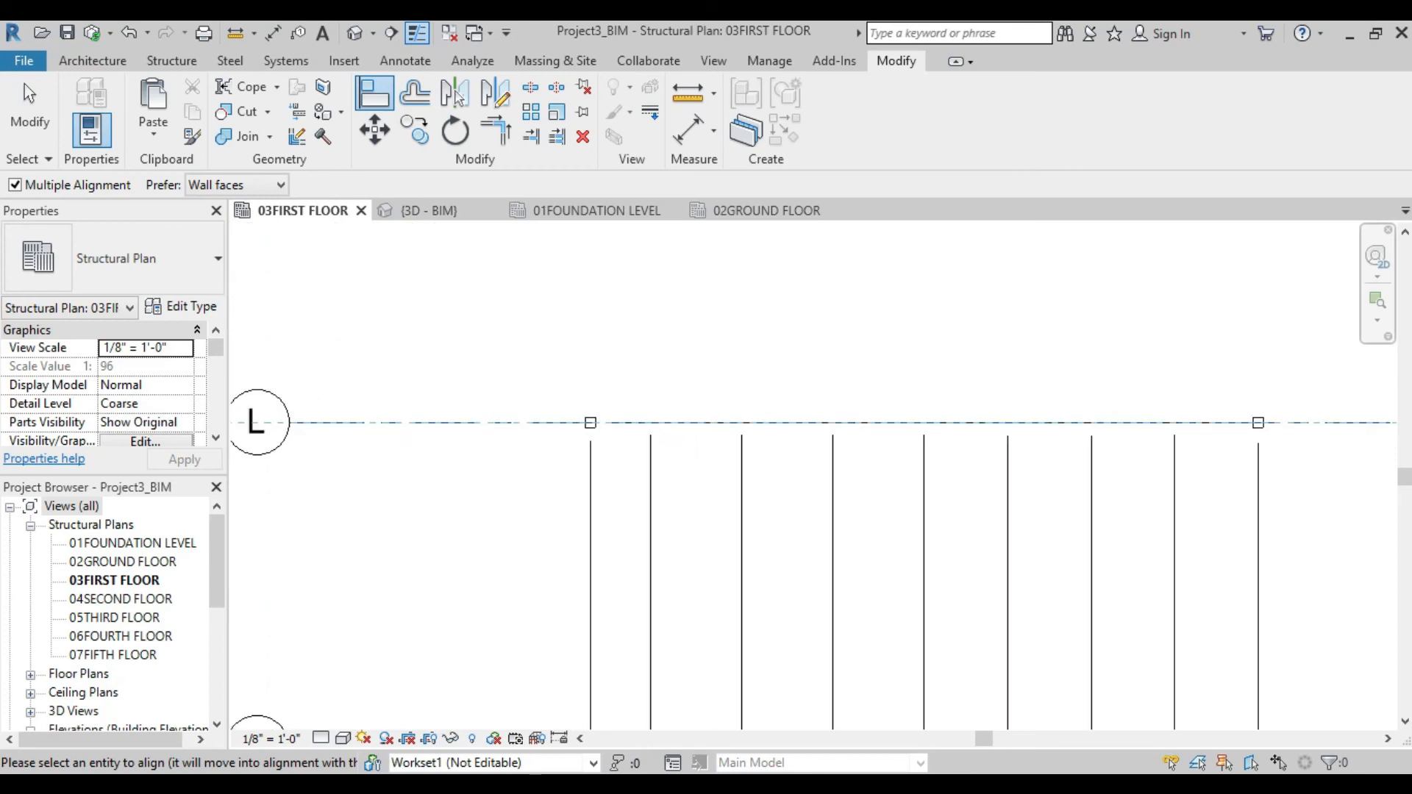
pyautogui.scroll(3, 603, 415)
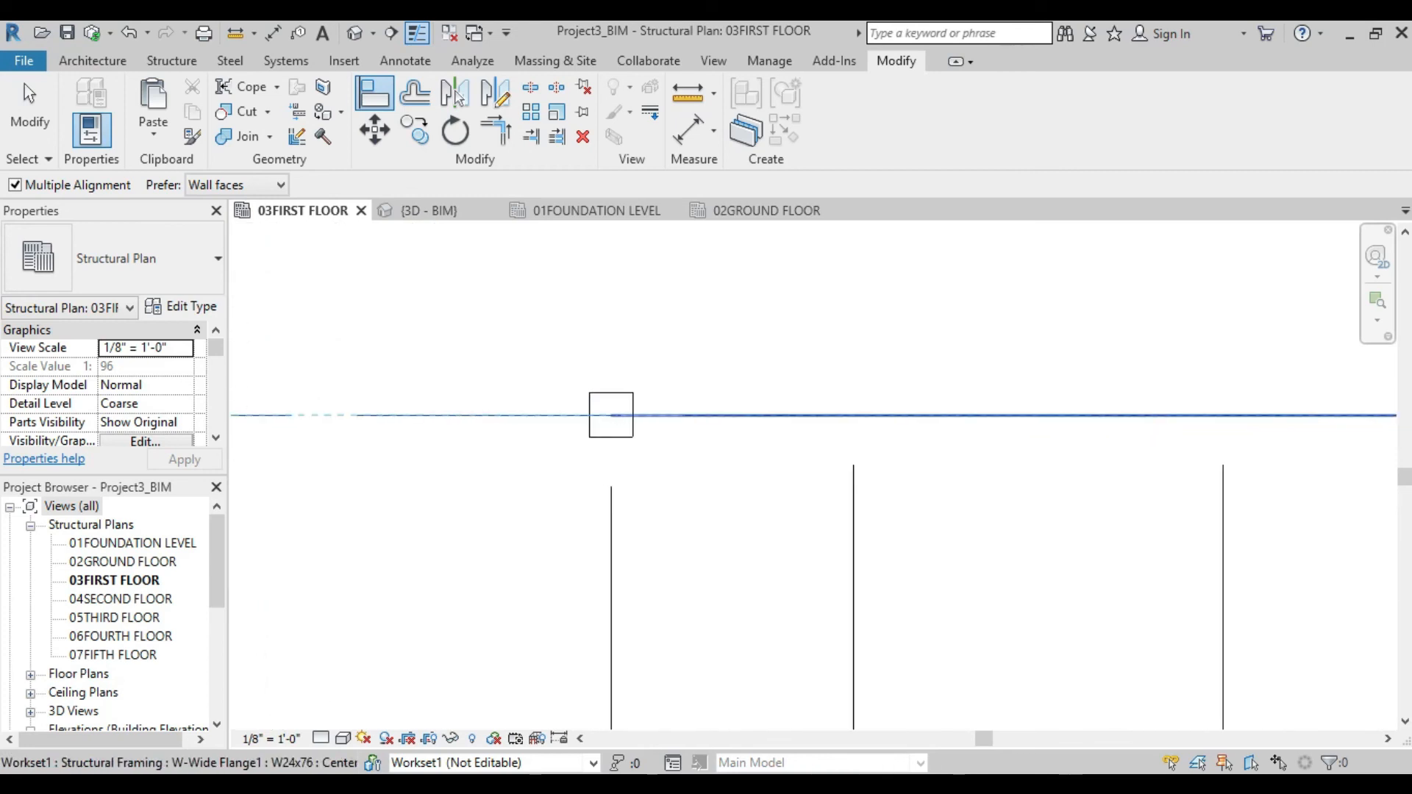
pyautogui.click(845, 385)
pyautogui.scroll(-2, 758, 414)
pyautogui.scroll(-3, 831, 399)
pyautogui.moveTo(838, 400); pyautogui.dragTo(471, 417, button='middle')
pyautogui.scroll(5, 787, 403)
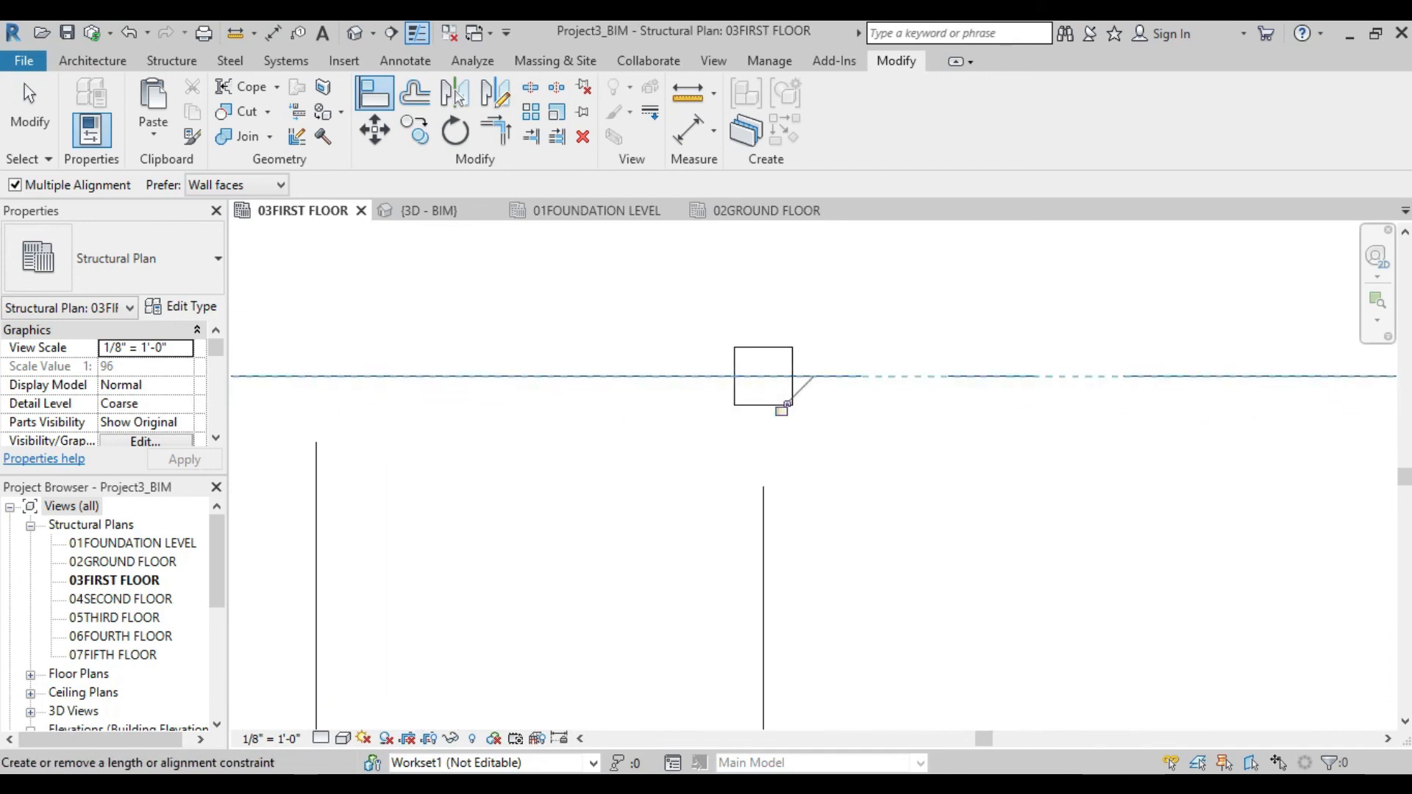
pyautogui.scroll(-6, 794, 410)
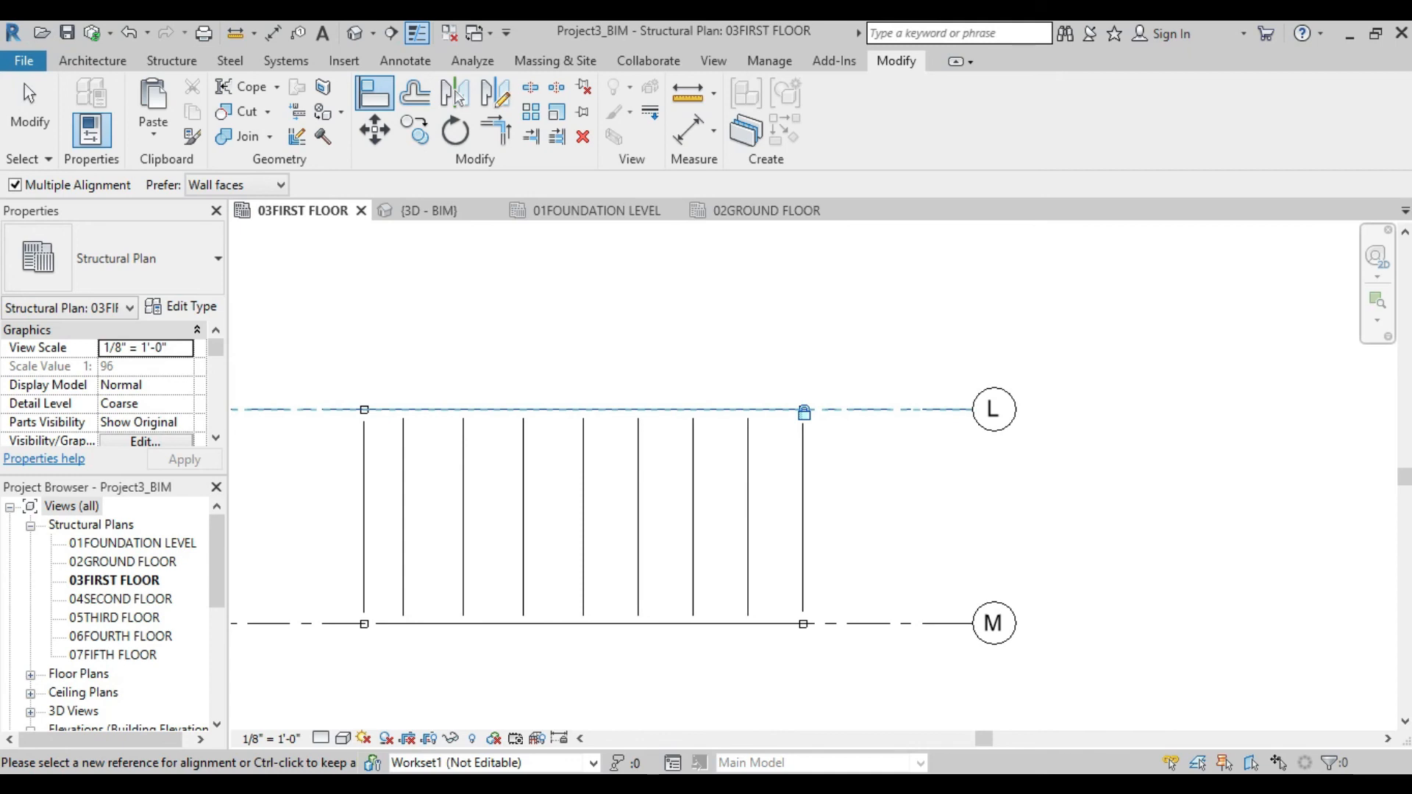
pyautogui.scroll(-3, 888, 346)
pyautogui.moveTo(887, 346); pyautogui.dragTo(942, 363, button='middle')
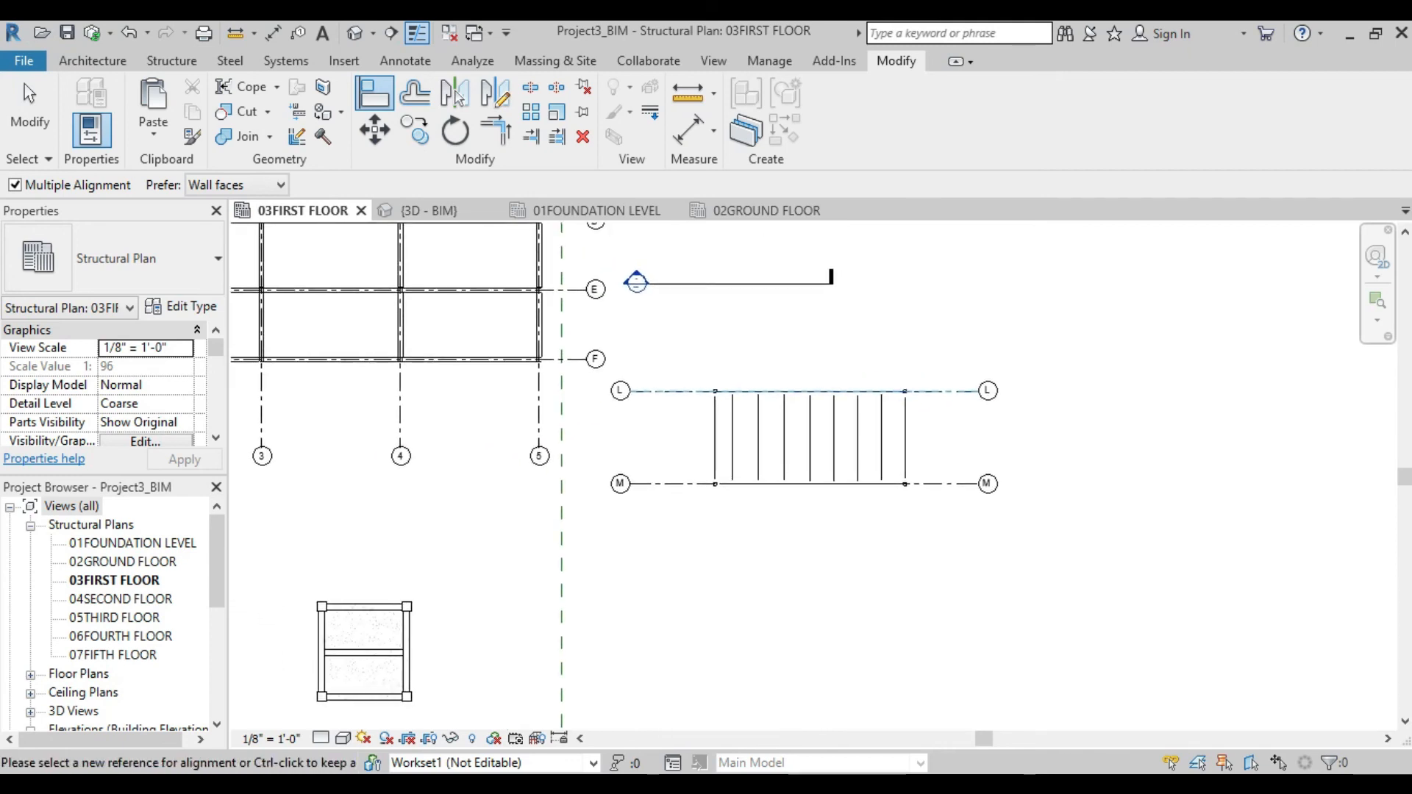
pyautogui.press('Escape')
pyautogui.press('Escape')
pyautogui.scroll(-2, 909, 426)
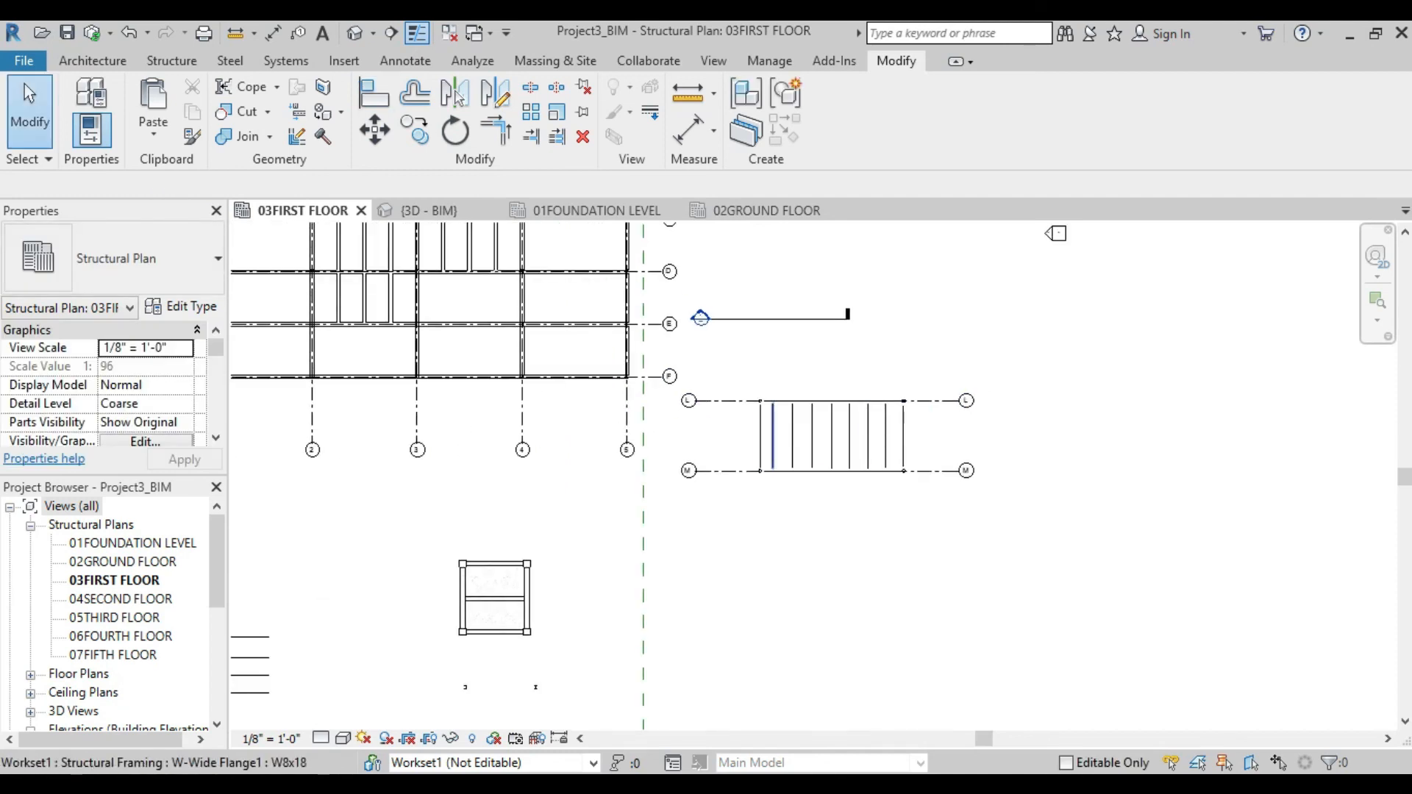
# - Copy the small concrete frame's upper beam and its two end columns to the empty area below grid M
pyautogui.scroll(3, 474, 574)
pyautogui.moveTo(395, 520); pyautogui.dragTo(649, 581)
pyautogui.press('c')
pyautogui.press('o')
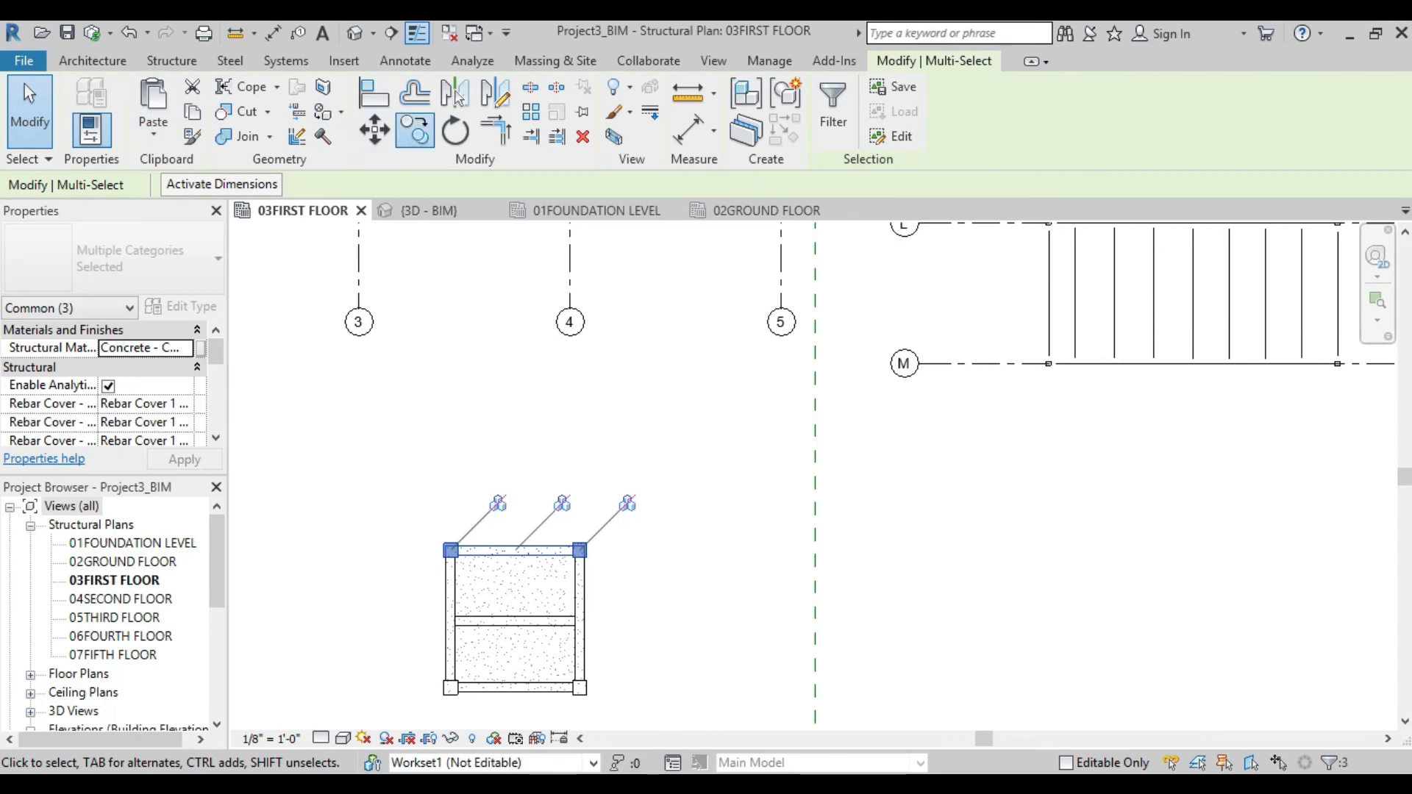
pyautogui.click(522, 553)
pyautogui.click(1021, 515)
pyautogui.moveTo(1099, 552); pyautogui.dragTo(889, 514, button='middle')
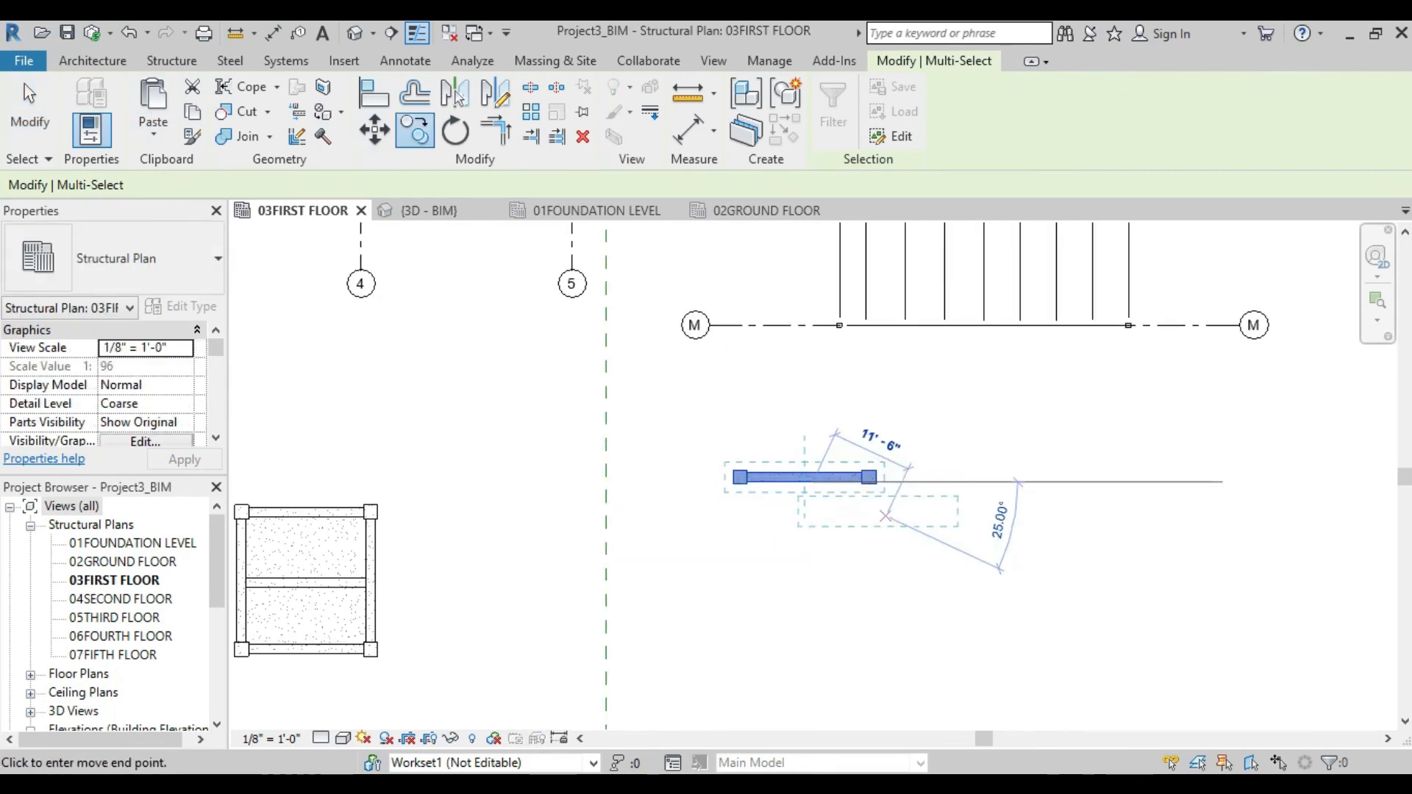
pyautogui.press('Escape')
pyautogui.press('Escape')
# - Draw a horizontal grid line just below the copied concrete beam, extending past both of its columns
pyautogui.scroll(4, 865, 497)
pyautogui.moveTo(832, 461); pyautogui.dragTo(885, 474, button='middle')
pyautogui.press('g')
pyautogui.press('r')
pyautogui.click(609, 581)
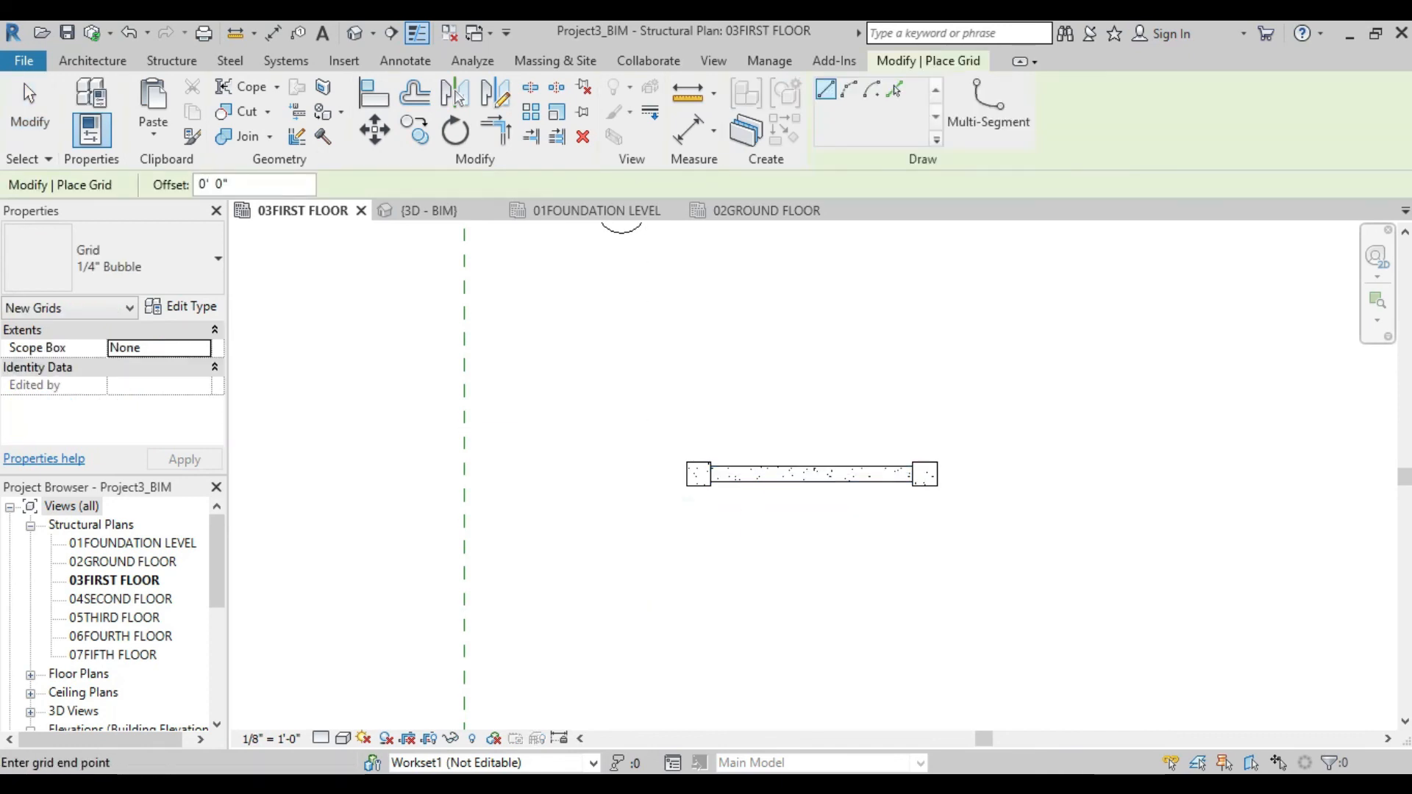
pyautogui.click(1328, 581)
pyautogui.press('Escape')
pyautogui.press('Escape')
pyautogui.scroll(-3, 1084, 450)
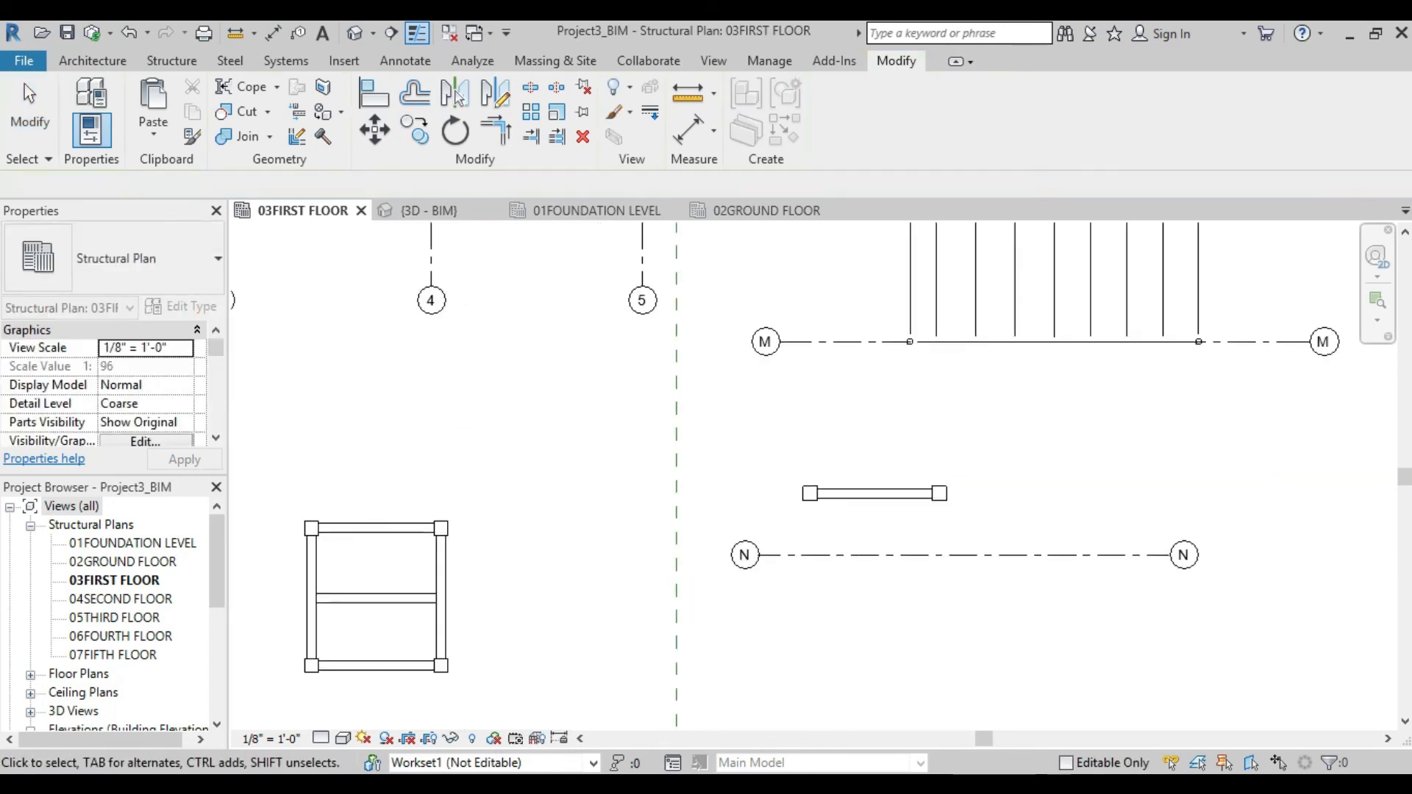
# - Copy the right-hand 12 x 19 concrete column above grid N 19' - 0" horizontally to the right
pyautogui.click(992, 464)
pyautogui.press('c')
pyautogui.press('o')
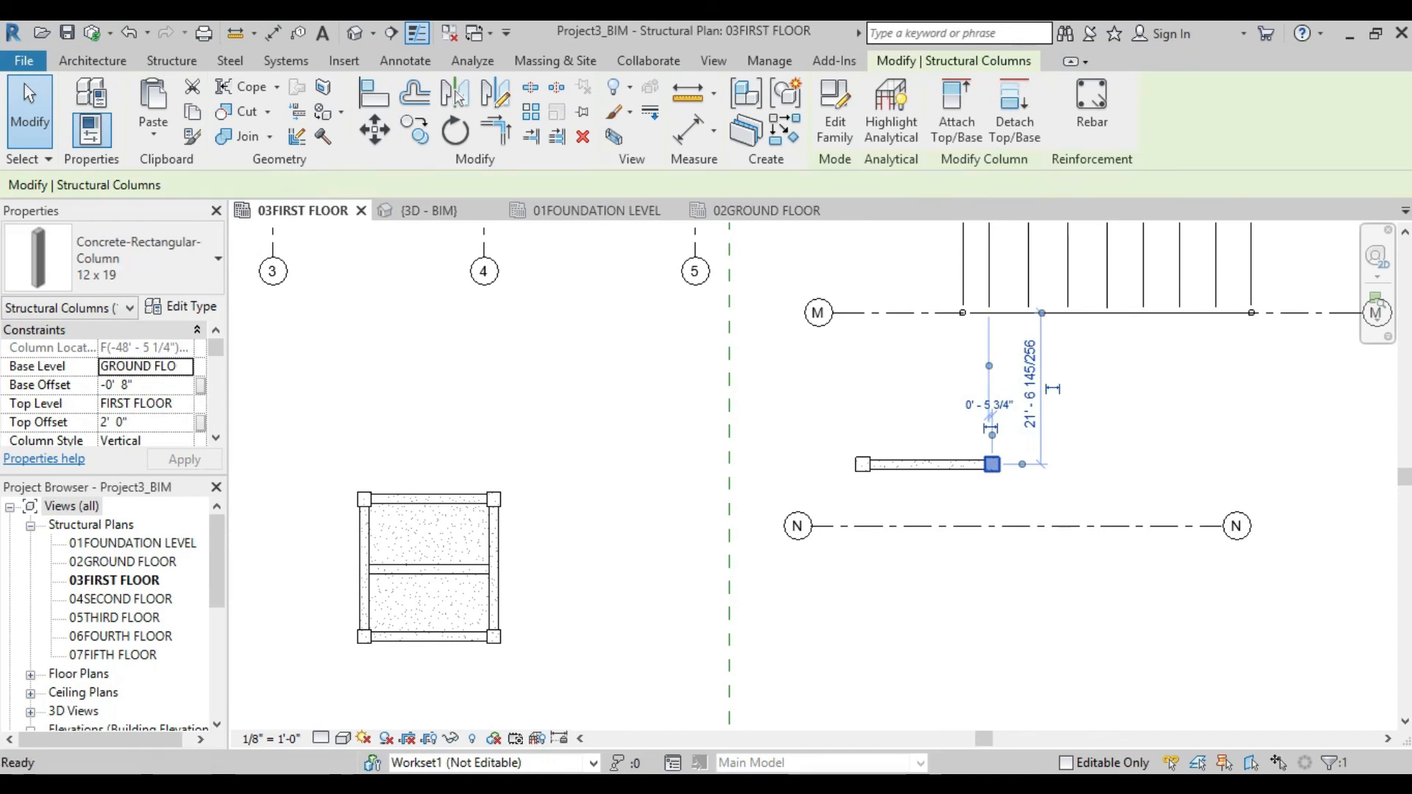
pyautogui.click(1004, 473)
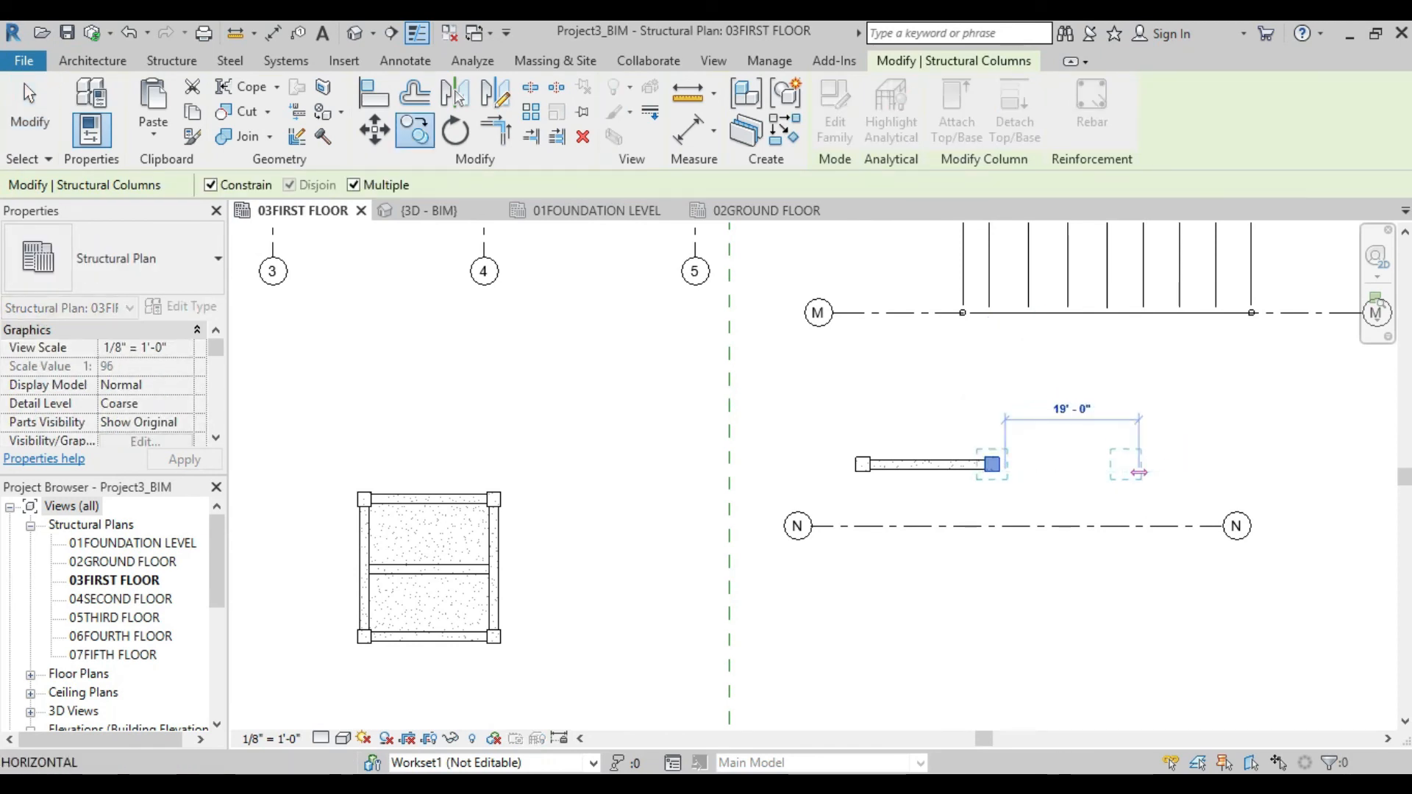
pyautogui.click(1139, 472)
pyautogui.press('Escape')
# - Align the centerline of the left-hand concrete column with grid N and lock the alignment
pyautogui.press('a')
pyautogui.press('l')
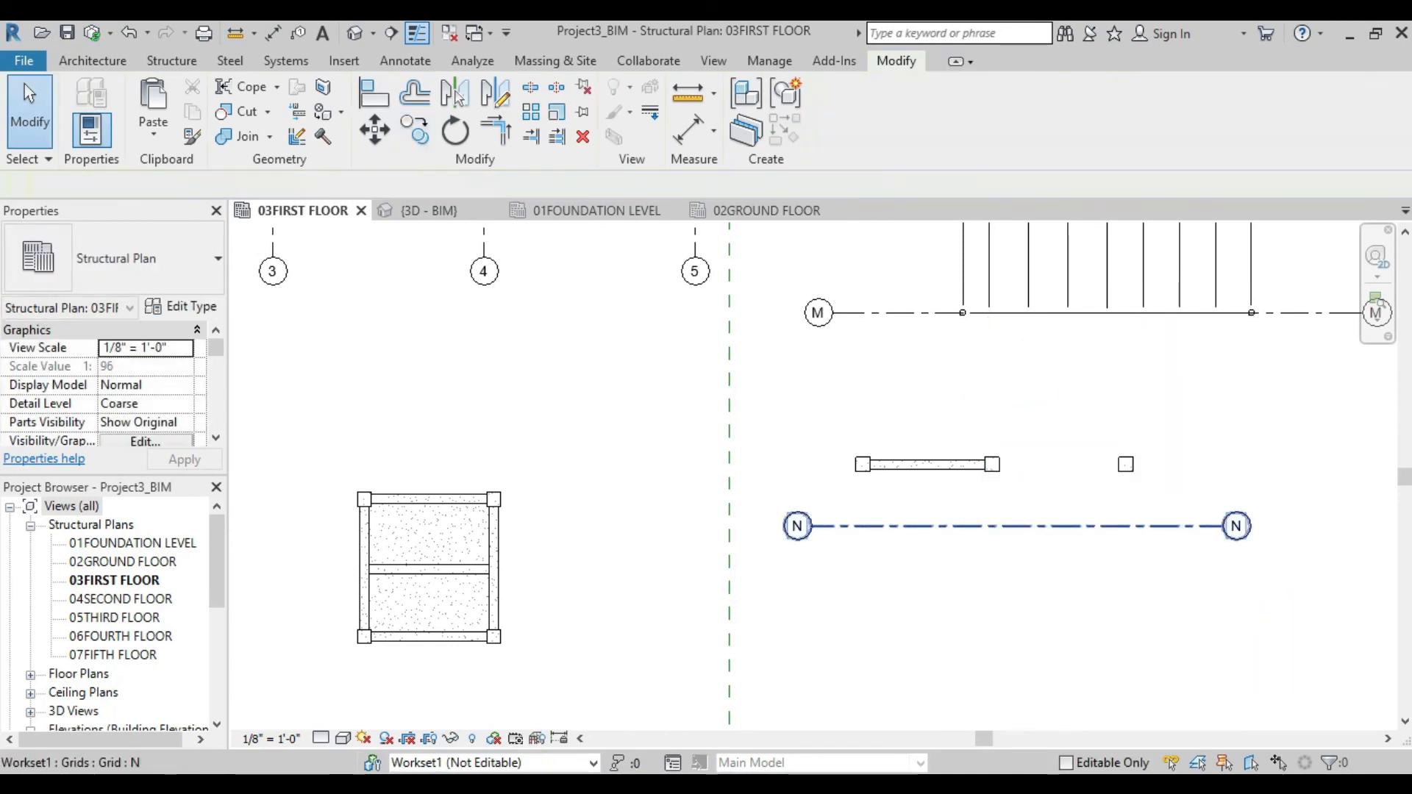
pyautogui.scroll(3, 896, 545)
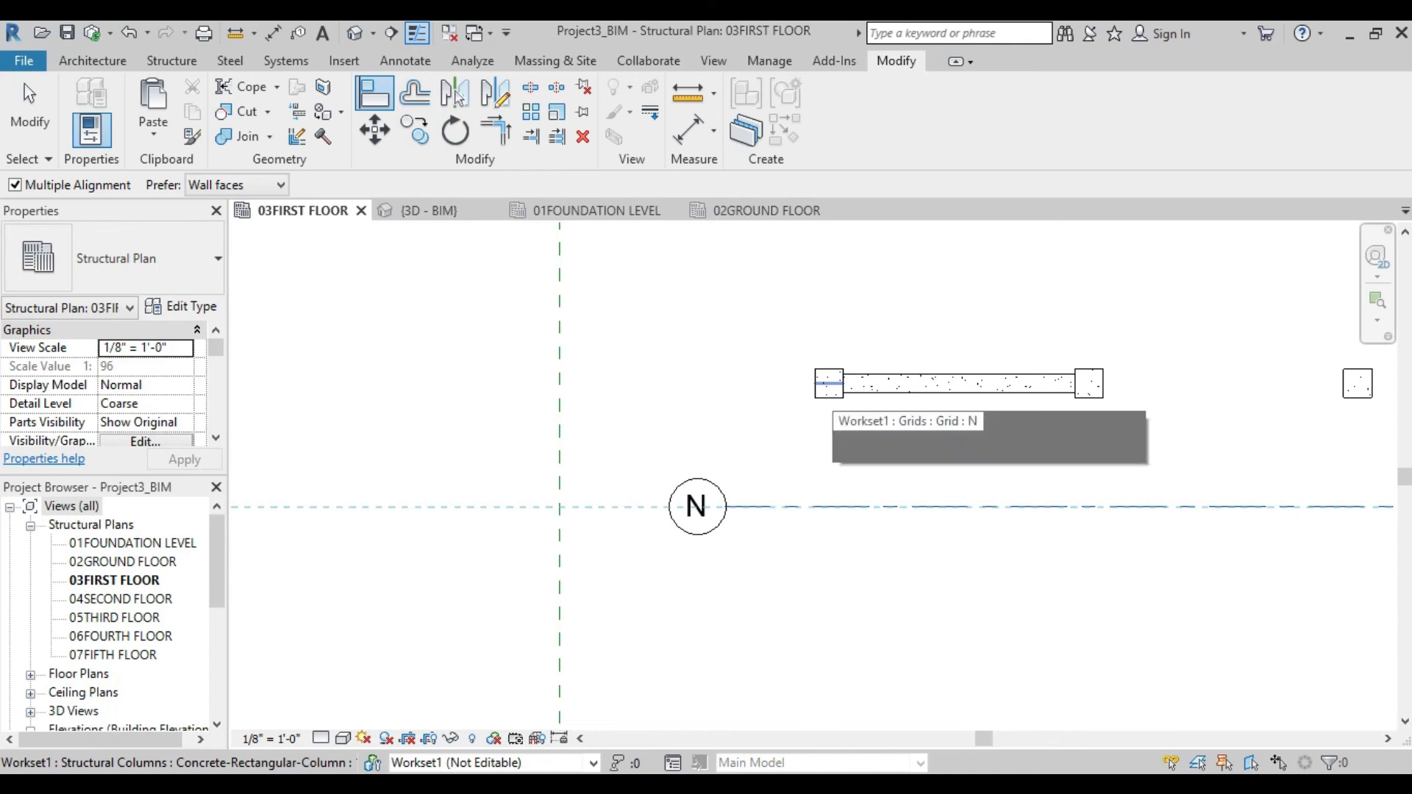
pyautogui.click(829, 383)
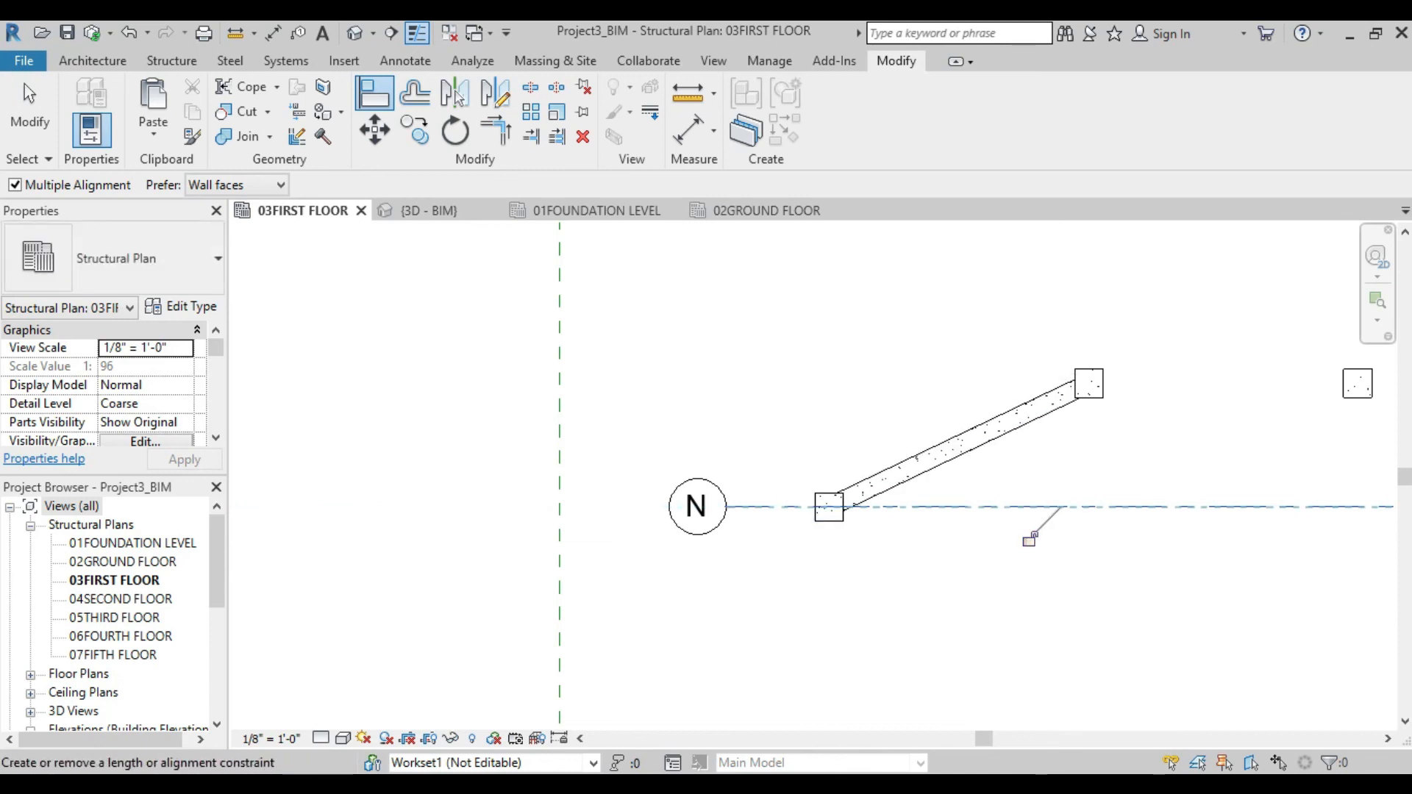
pyautogui.click(1030, 539)
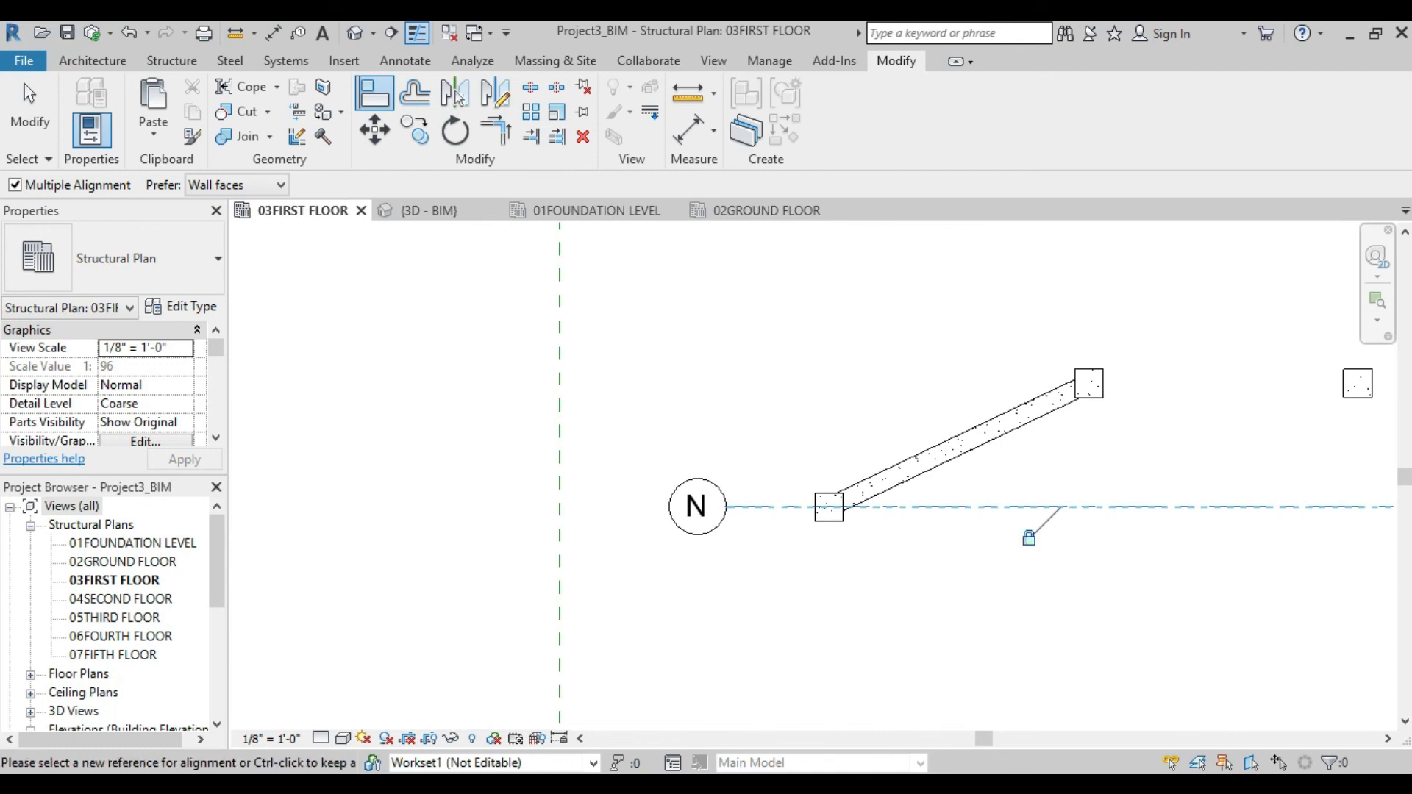
# - Align the 16 x 32 concrete beam's centerline with grid N, unjoining the conflicting elements, and lock the alignment
pyautogui.scroll(2, 1000, 424)
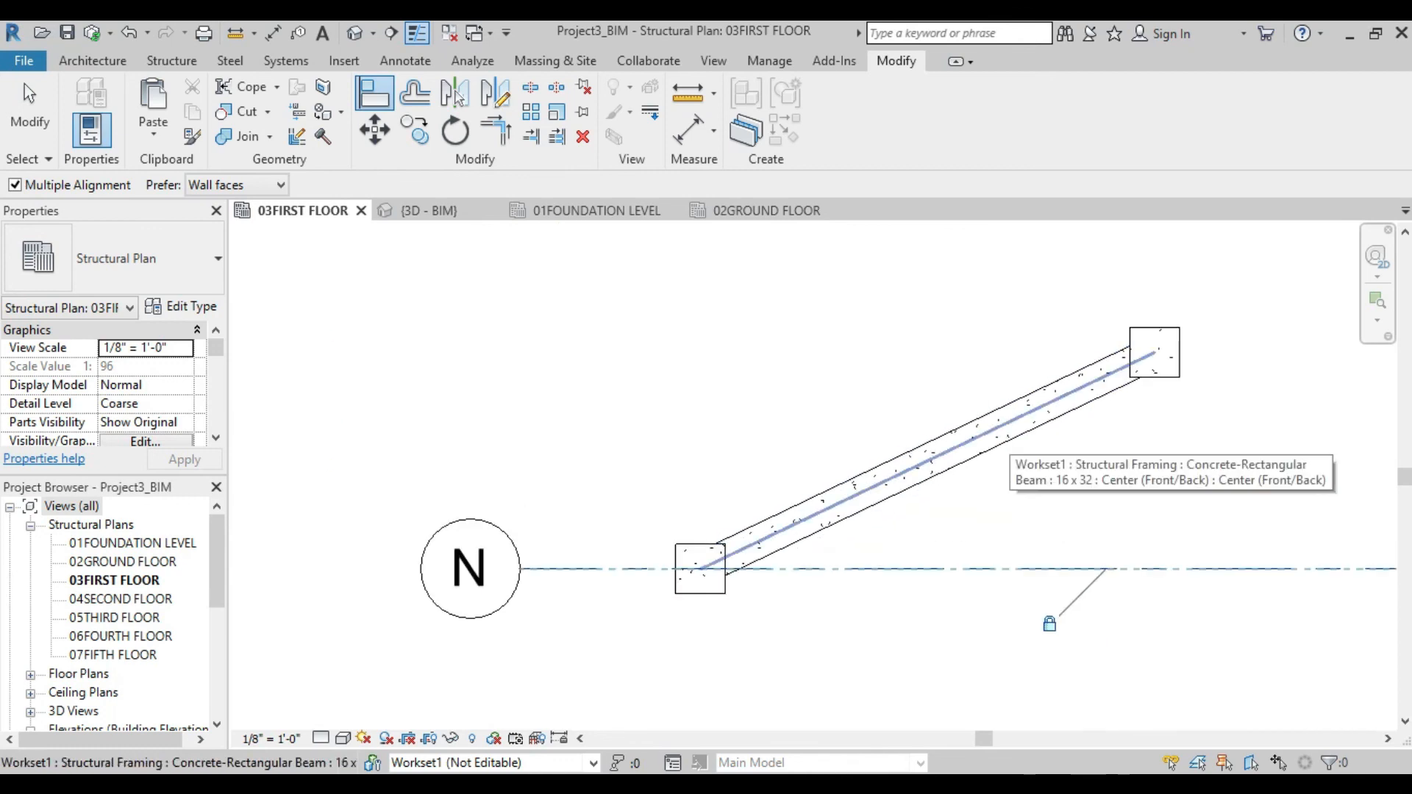
pyautogui.click(1000, 425)
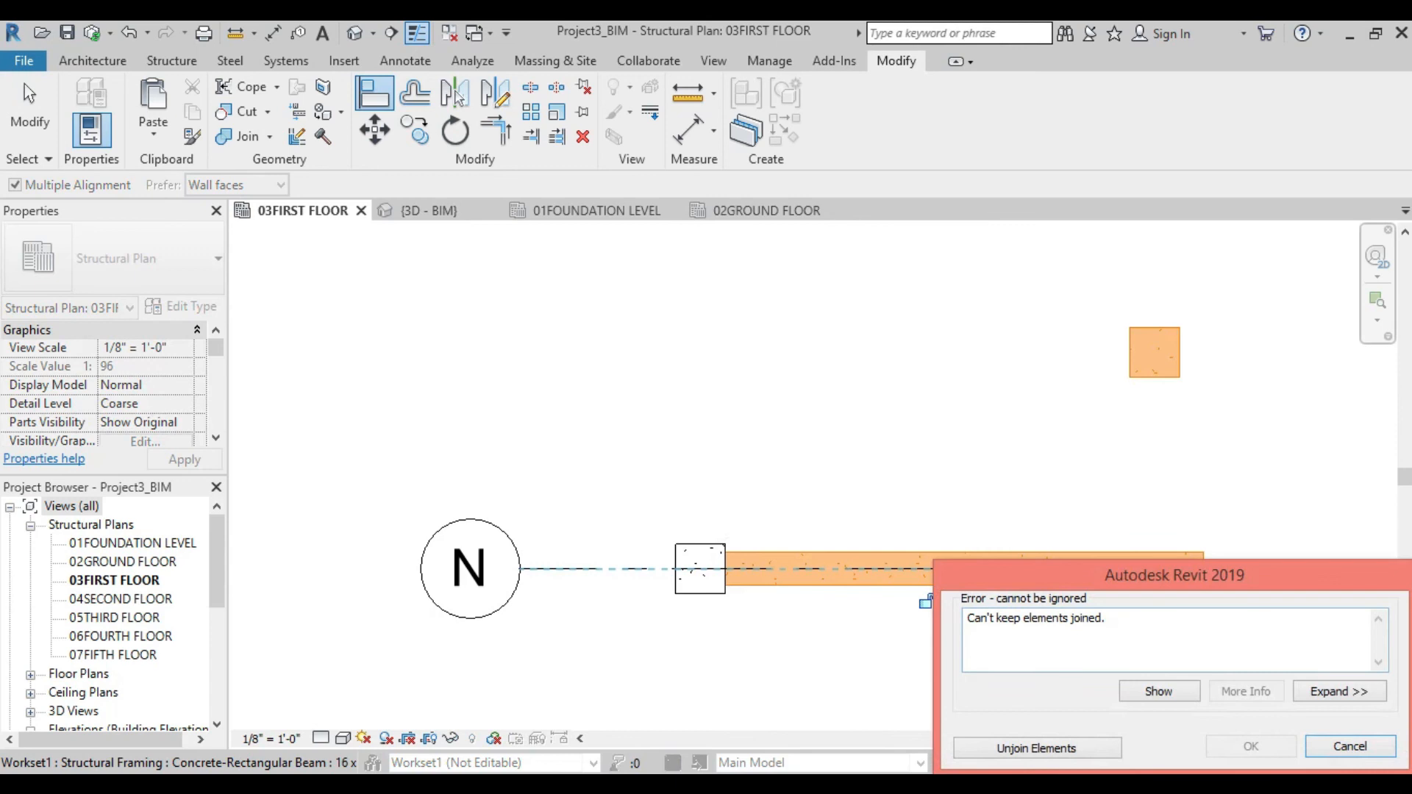
pyautogui.click(1037, 747)
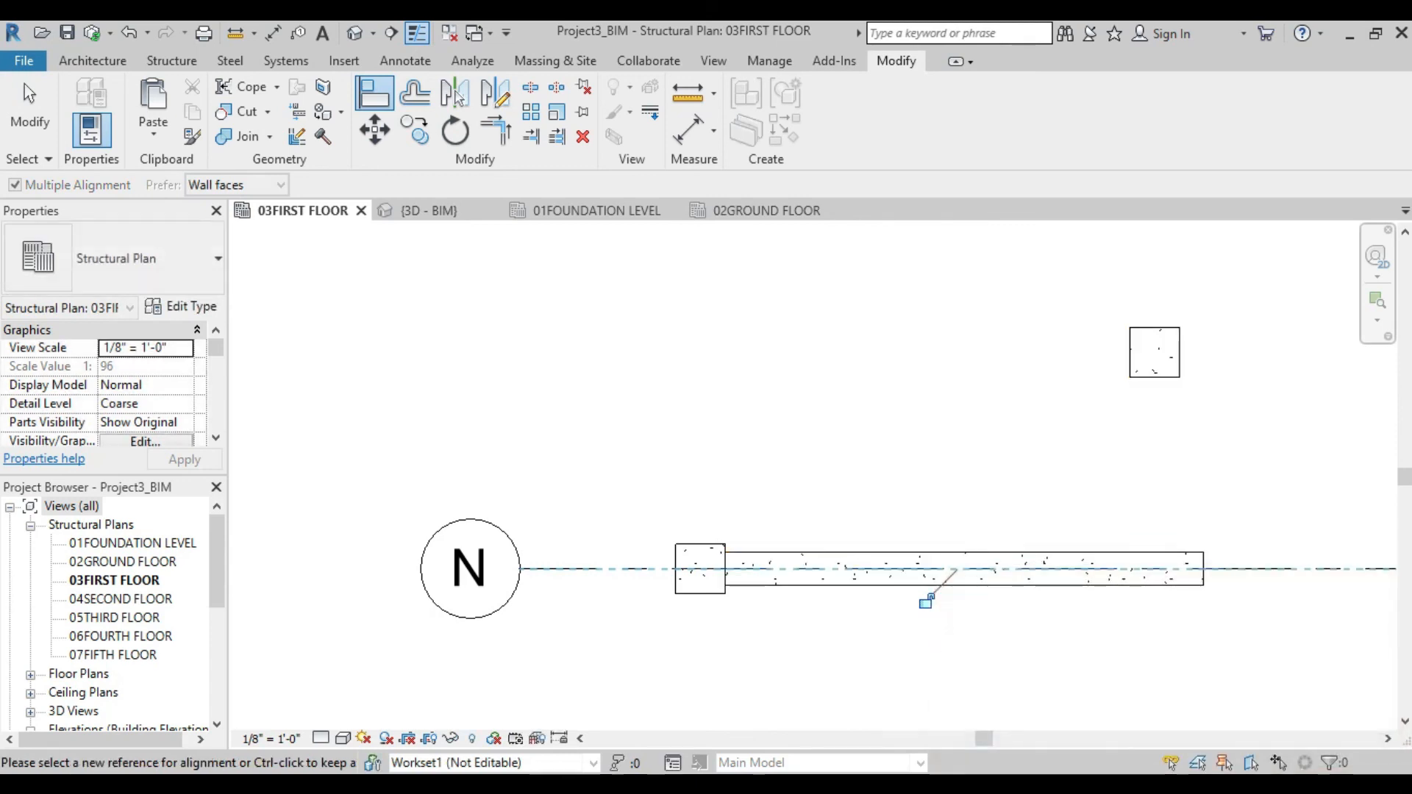
pyautogui.moveTo(925, 599); pyautogui.dragTo(773, 515, button='middle')
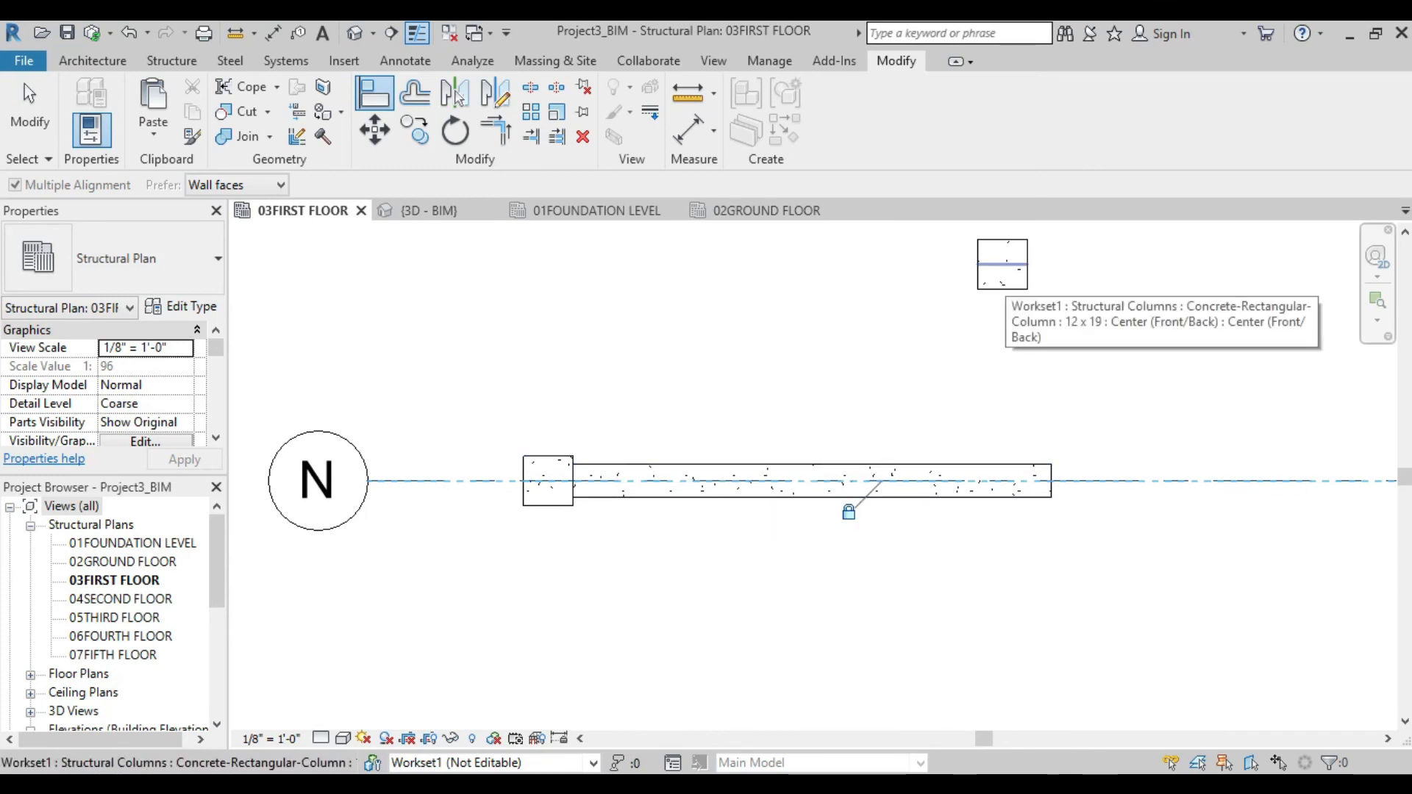
# - Align the centerlines of the two remaining 12 x 19 concrete columns with grid N and lock each alignment
pyautogui.click(1002, 263)
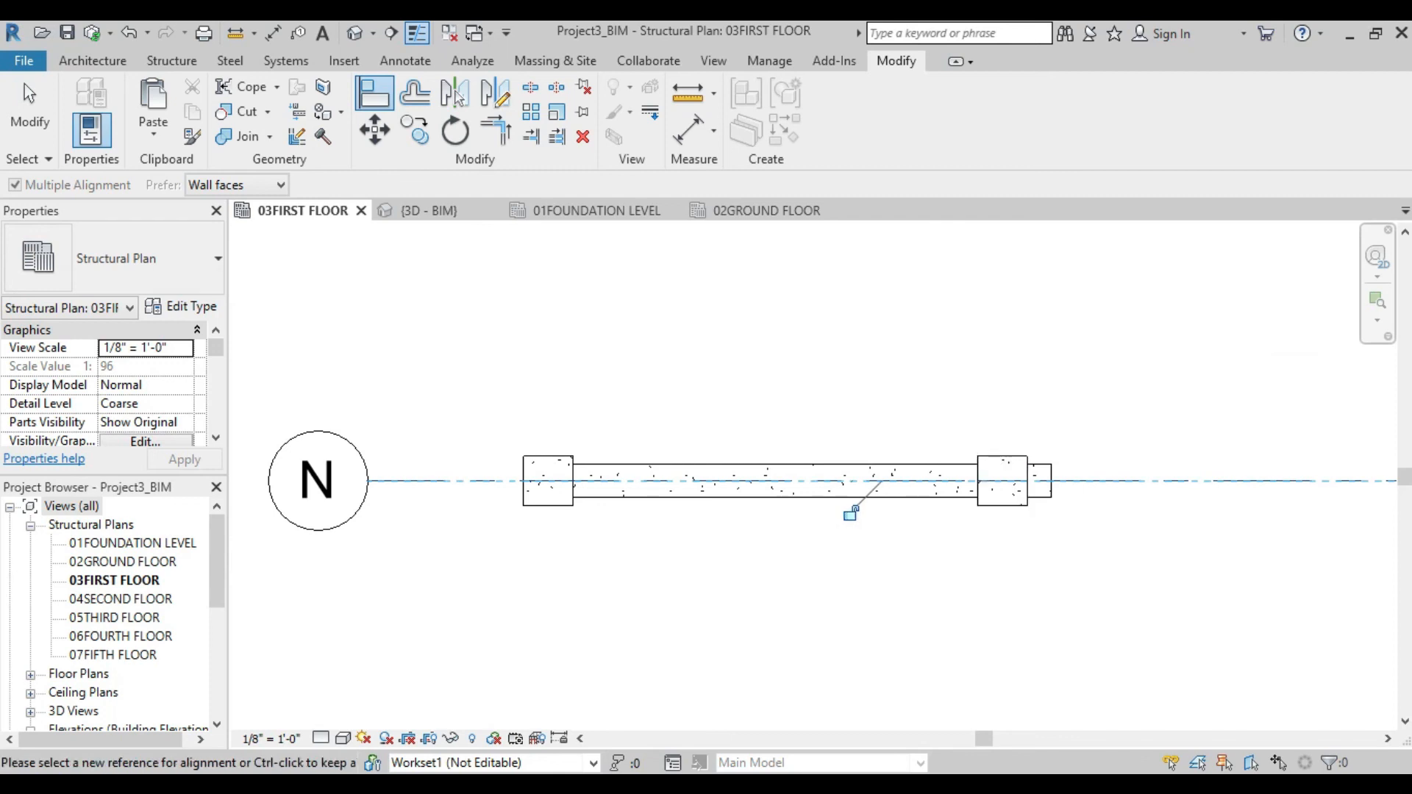
pyautogui.click(851, 514)
pyautogui.scroll(-4, 853, 511)
pyautogui.moveTo(1203, 372); pyautogui.dragTo(845, 412, button='middle')
pyautogui.scroll(3, 846, 411)
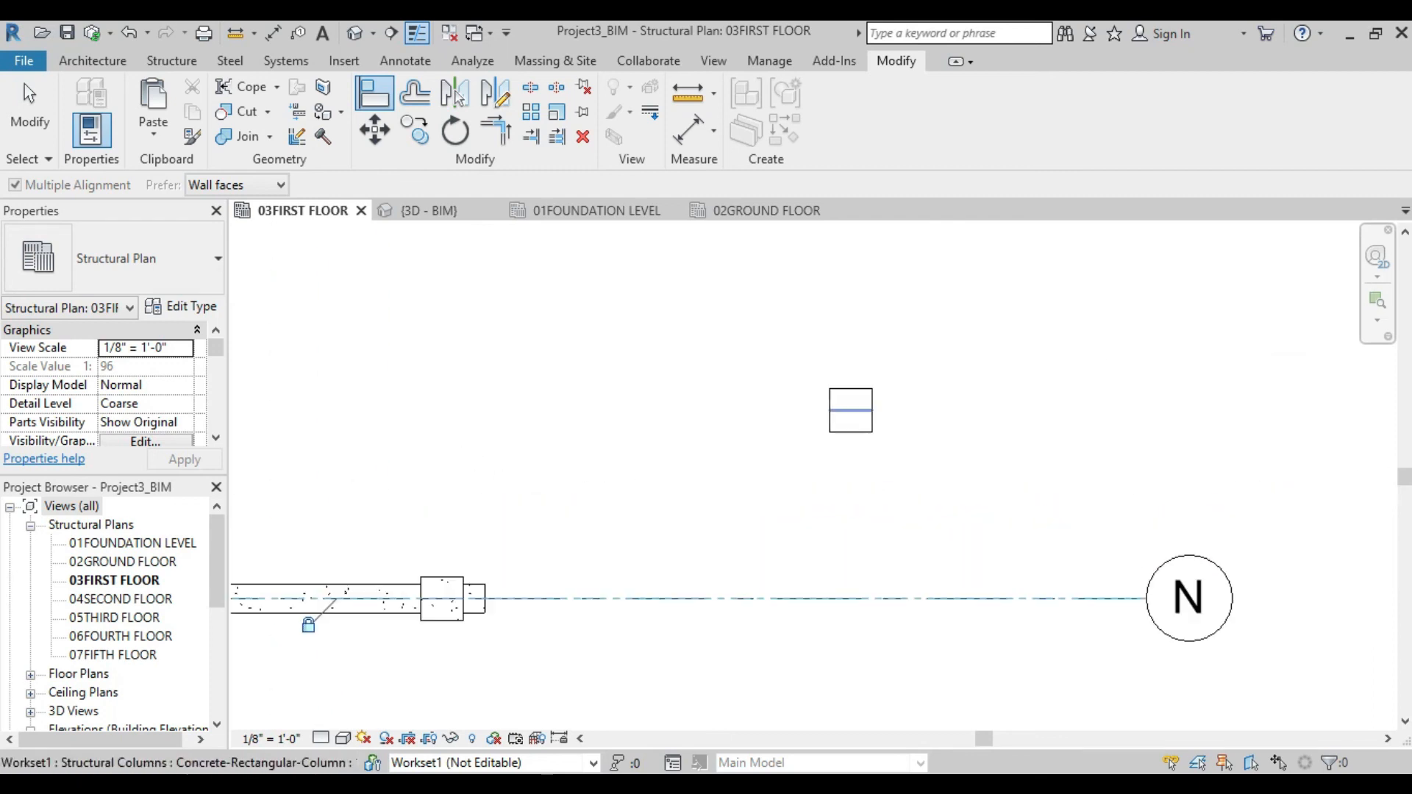
pyautogui.click(851, 409)
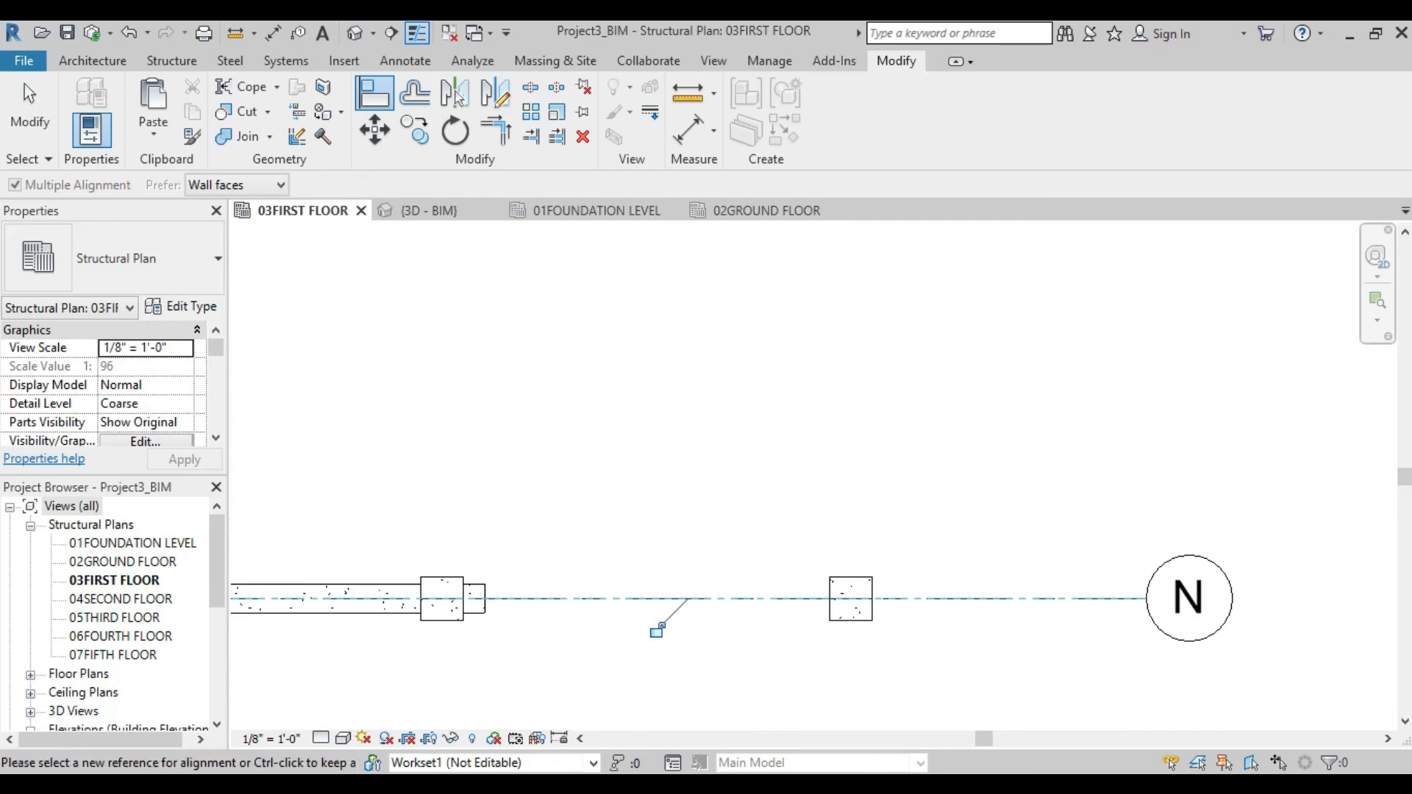
pyautogui.scroll(-2, 813, 606)
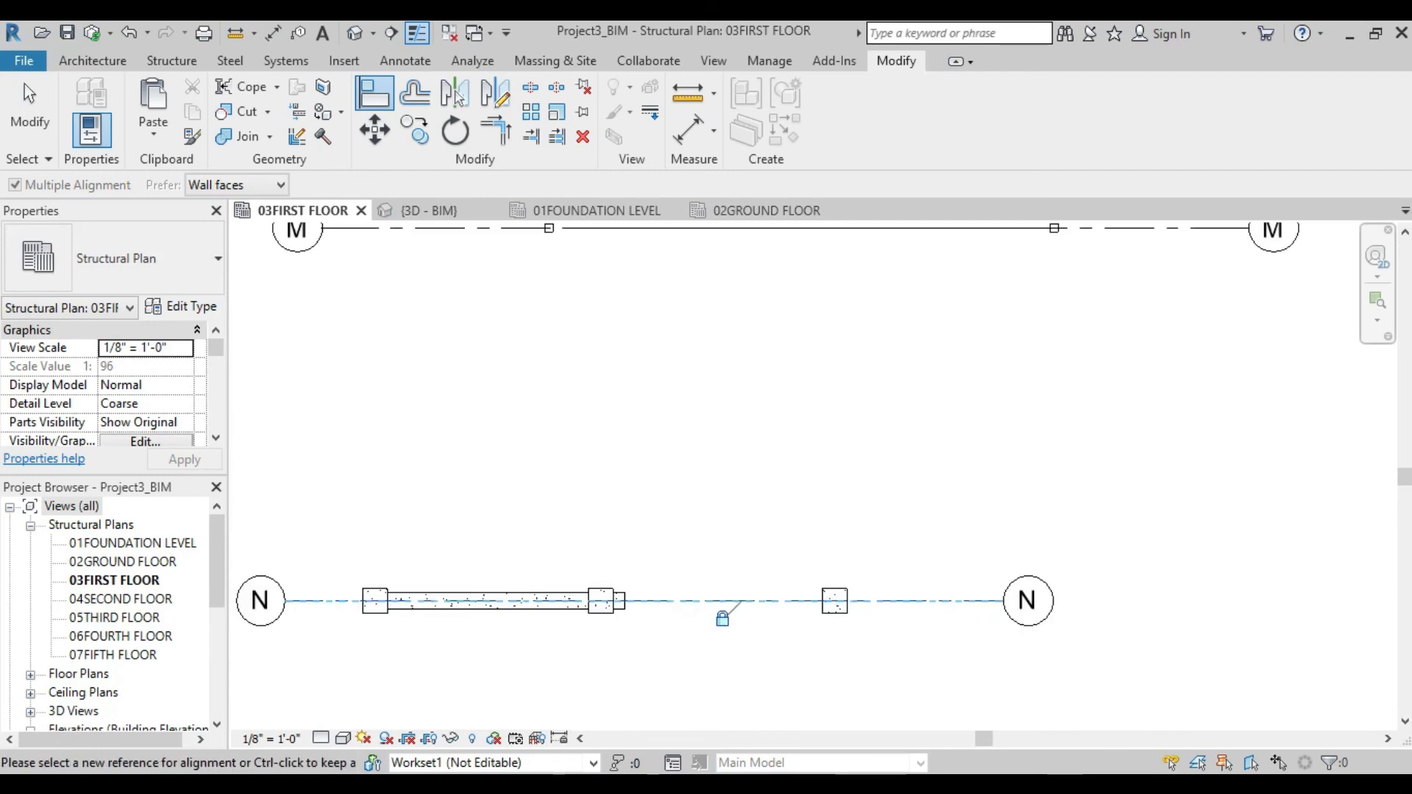
pyautogui.press('Escape')
pyautogui.press('Escape')
# - Check the alignment lock on grid N and the concrete columns and beam placed along it
pyautogui.click(779, 602)
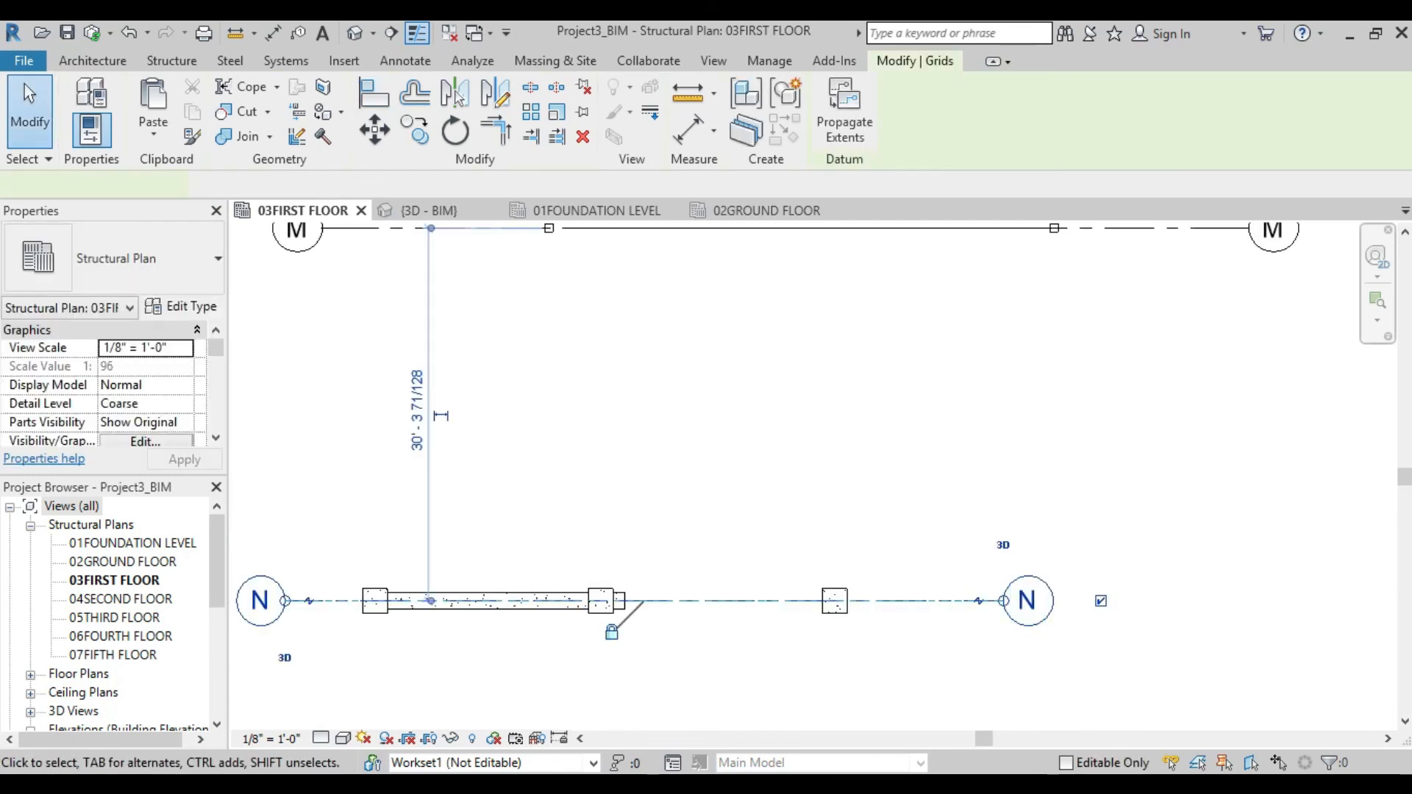
pyautogui.moveTo(677, 529); pyautogui.dragTo(948, 456, button='middle')
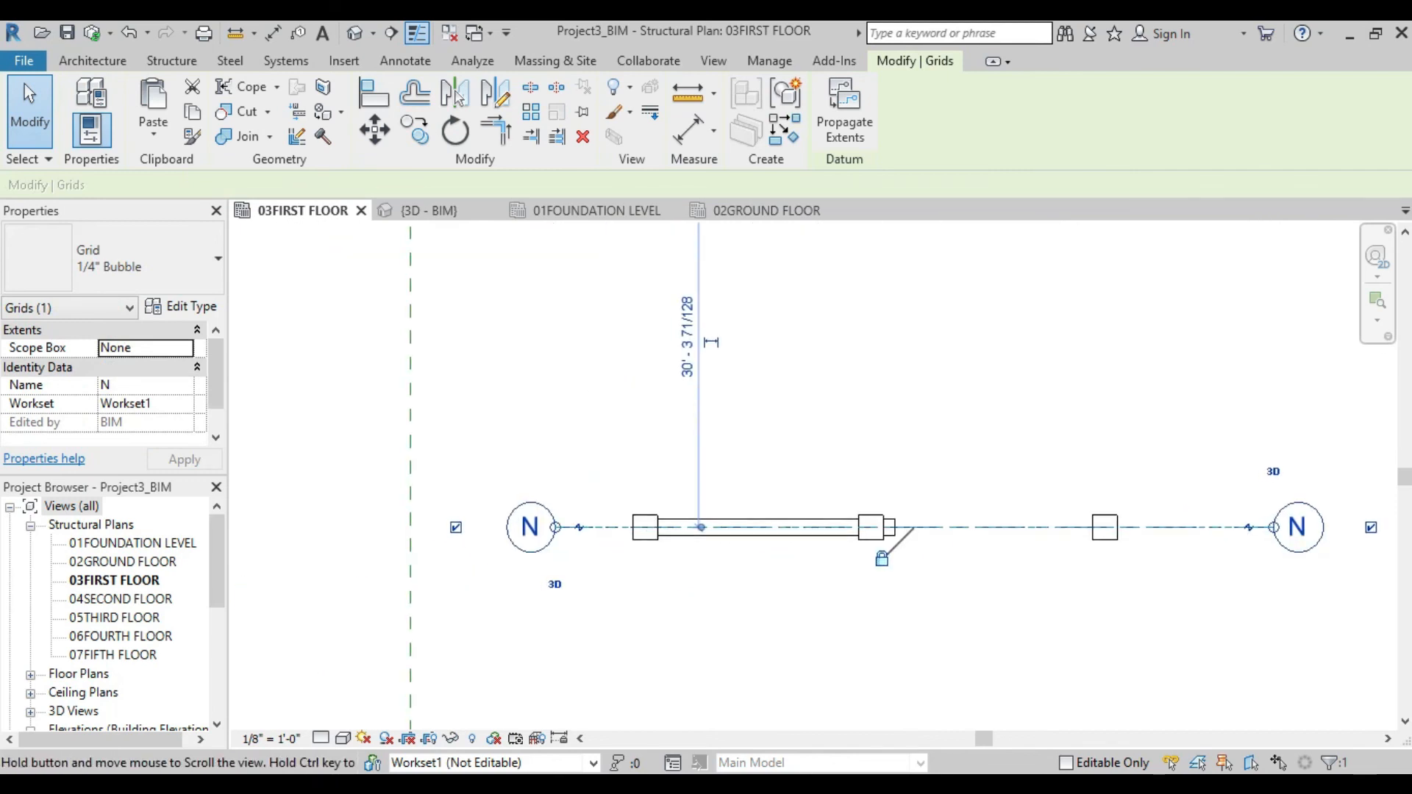
pyautogui.moveTo(602, 449); pyautogui.dragTo(1198, 623)
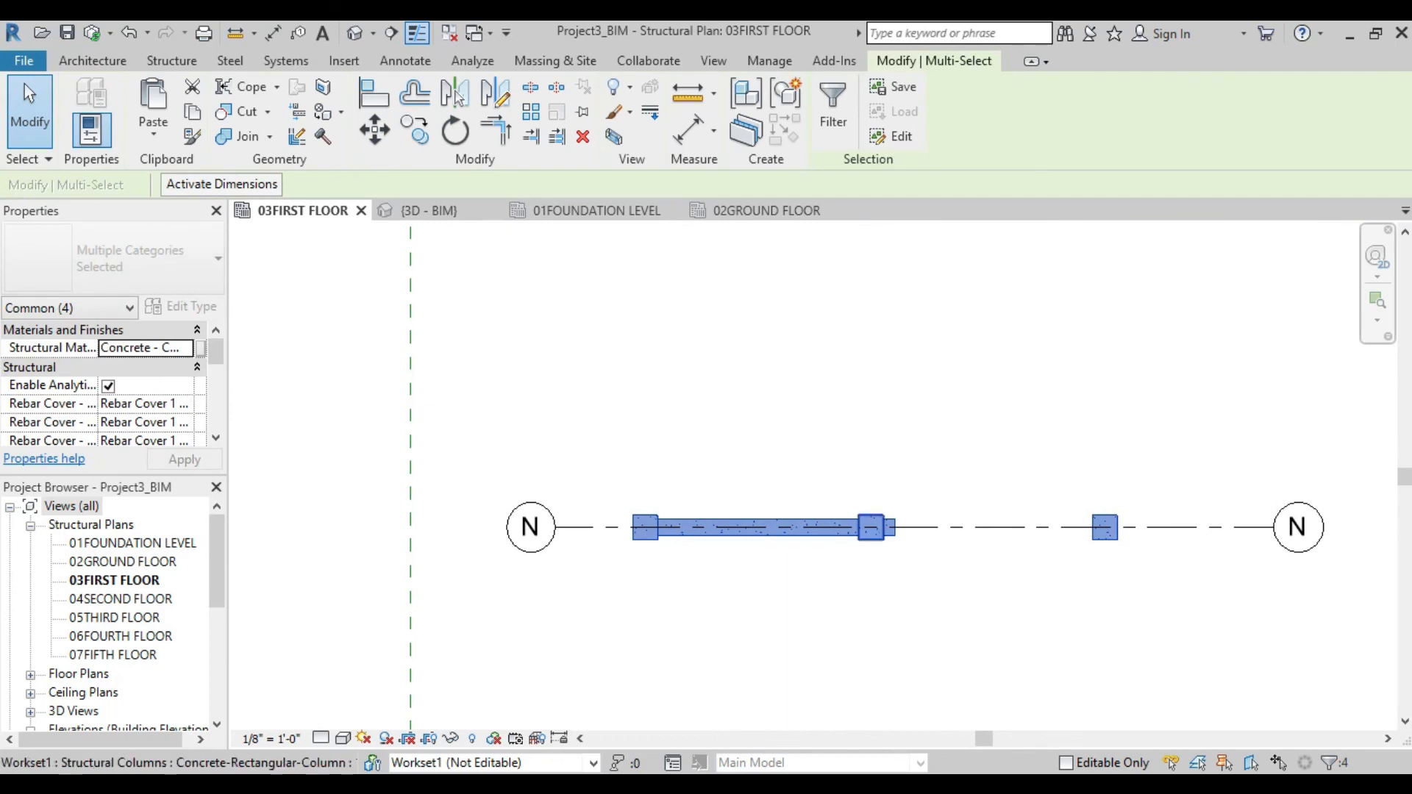
pyautogui.press('Escape')
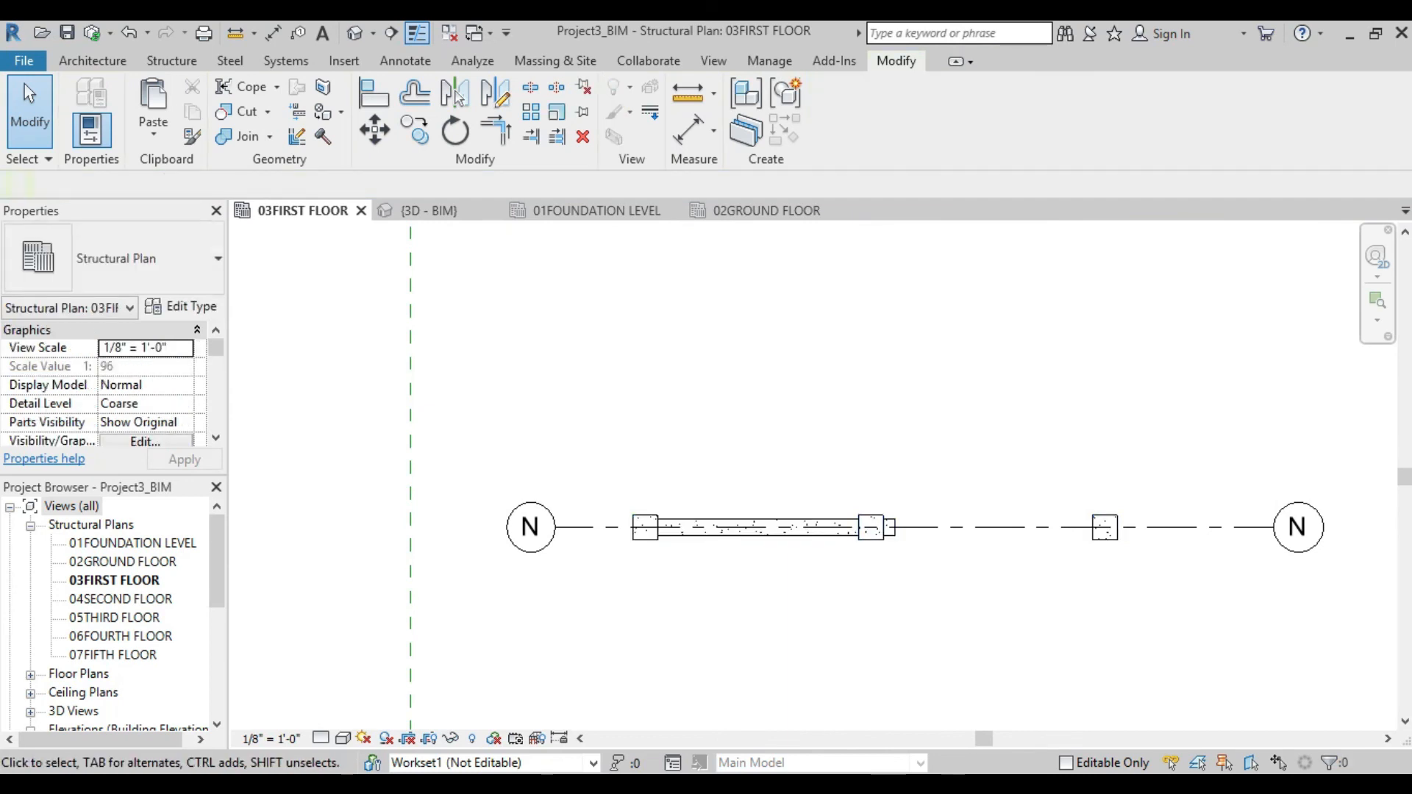
pyautogui.scroll(-4, 887, 605)
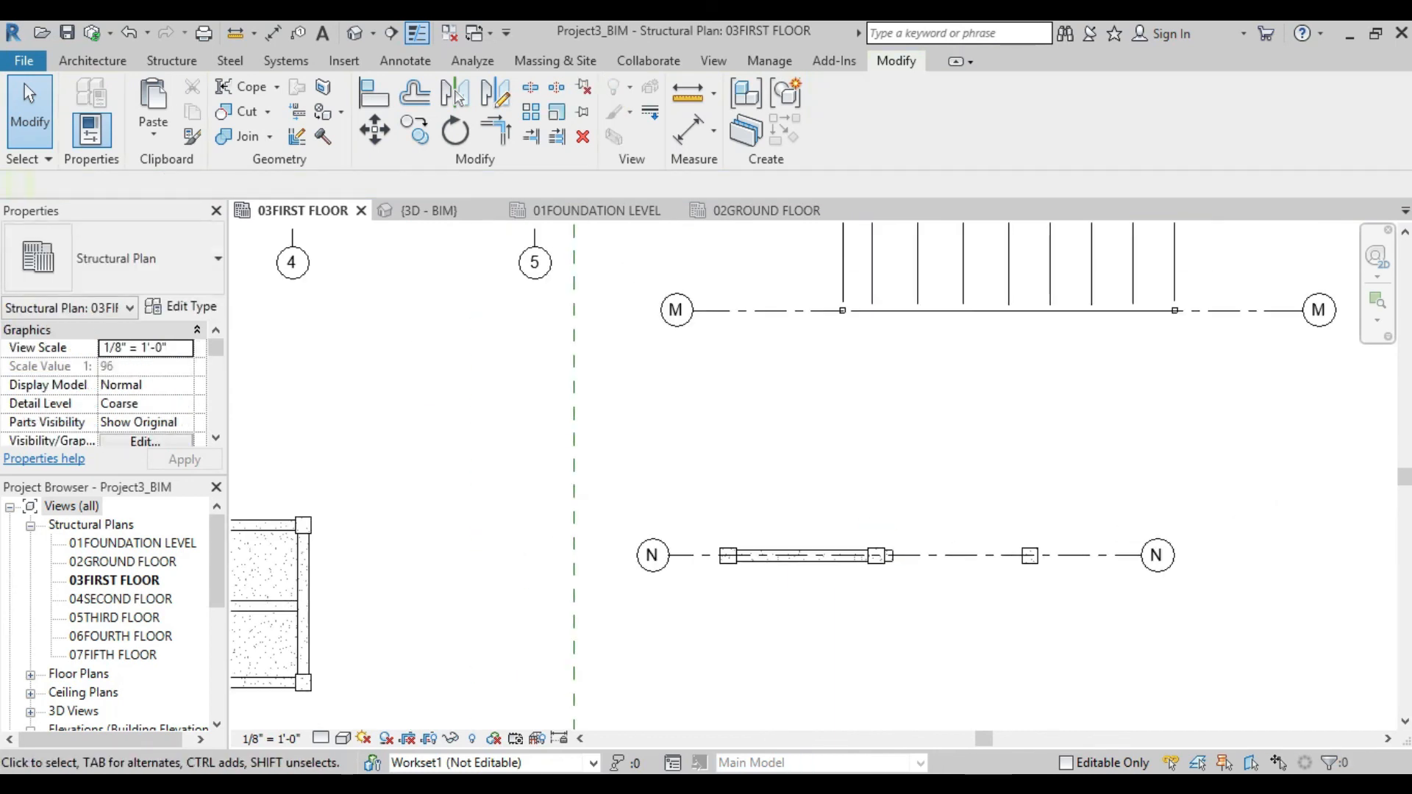
pyautogui.scroll(-3, 1000, 619)
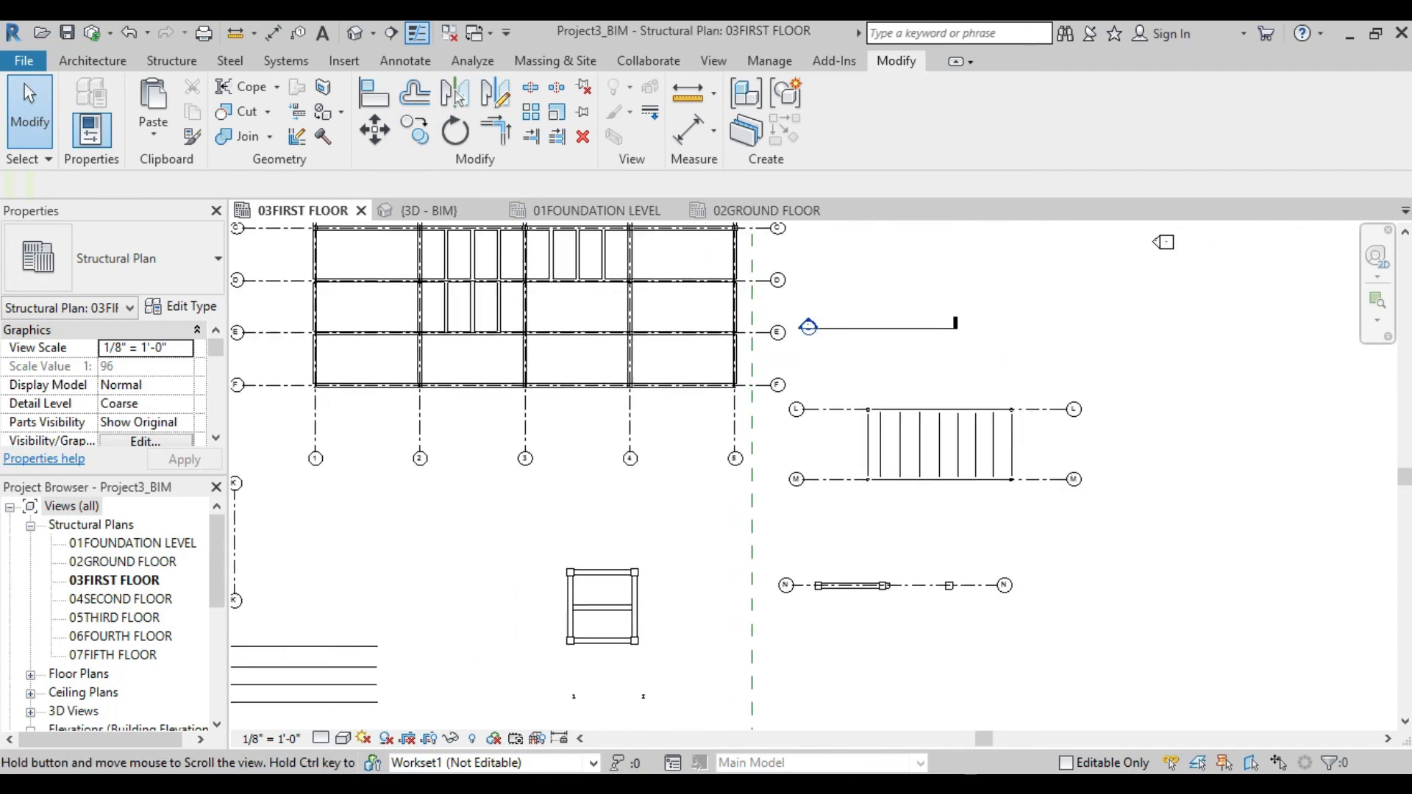